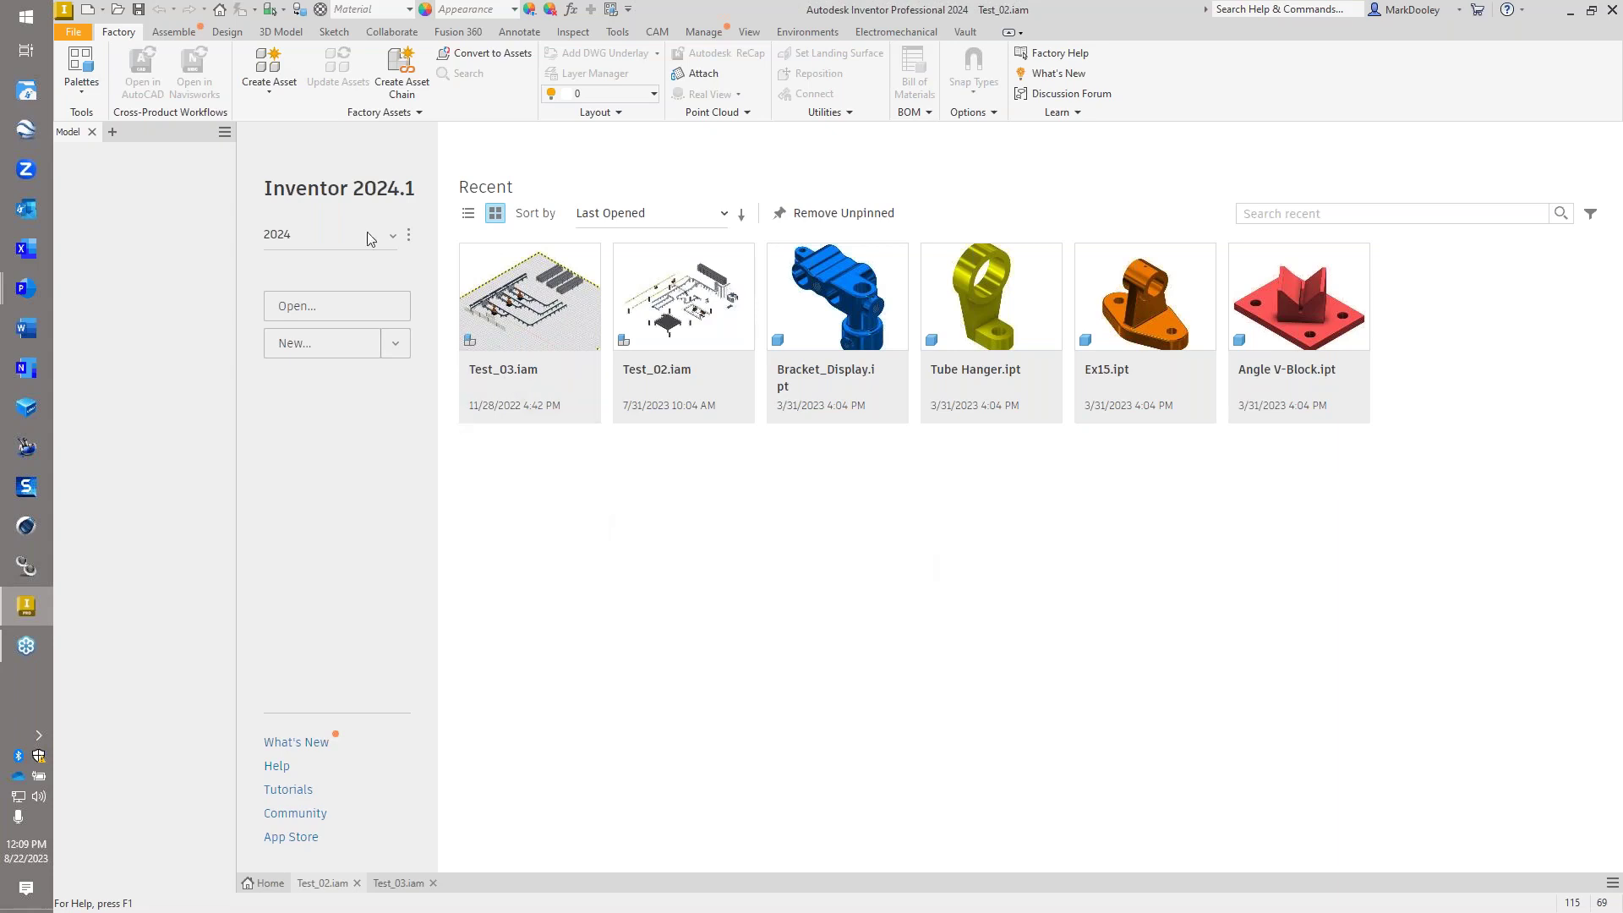
- Create a new assembly from the Factory Layout (in).iam template in the Factory template folder
left_click(89, 12)
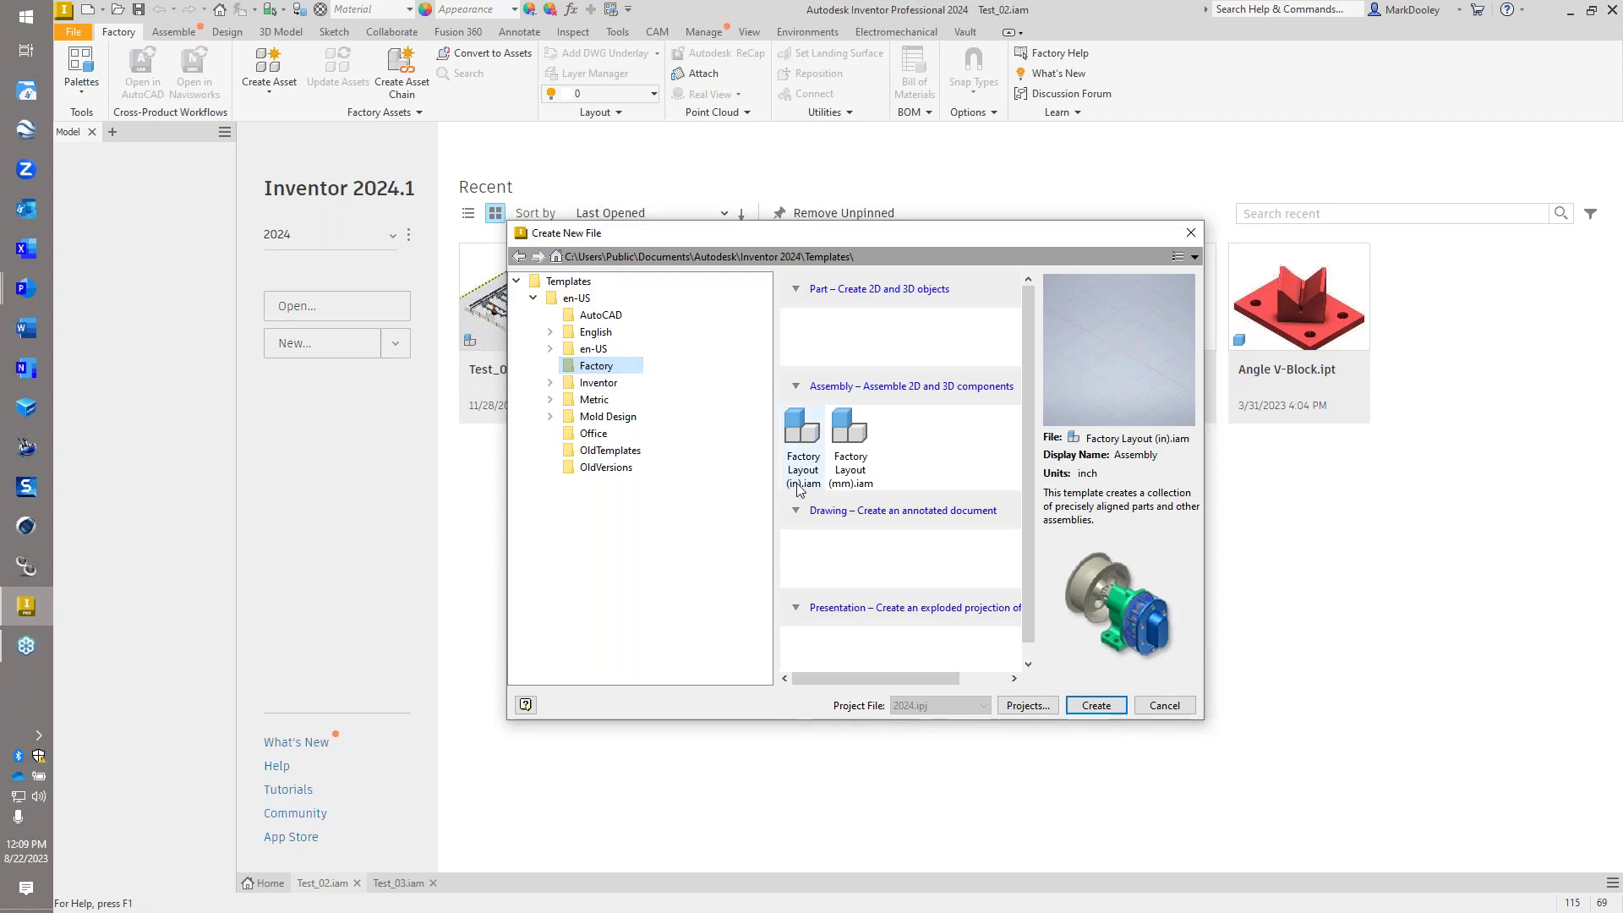
double_click(803, 448)
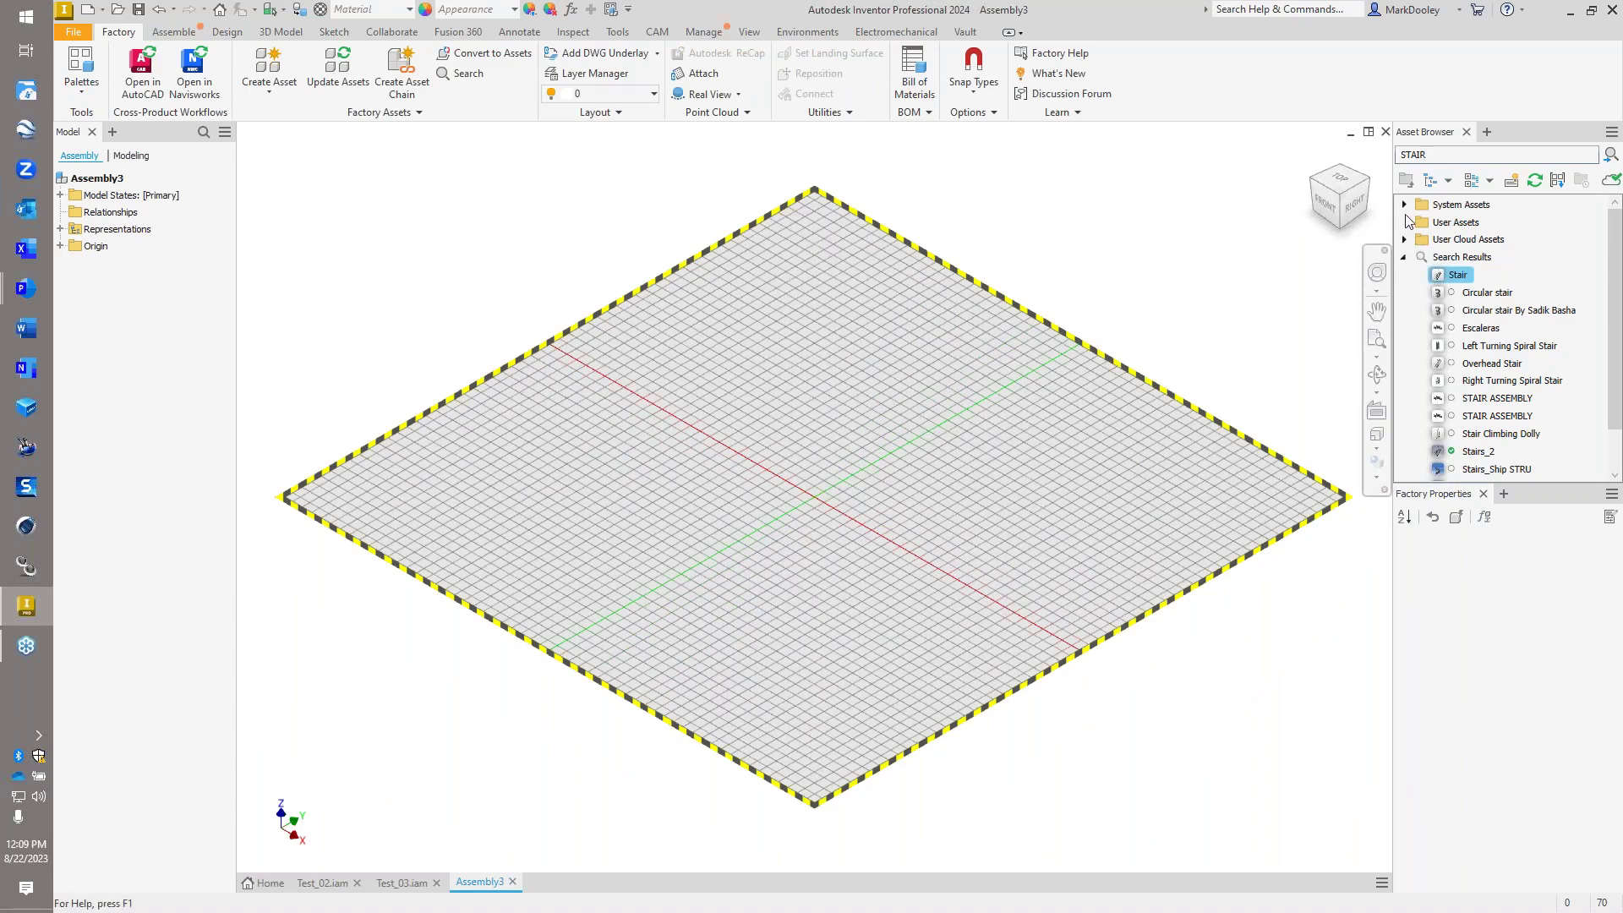
- Clear the old search term from the asset library and expand the System Assets folder
left_click(1508, 158)
key("BackSpace")
key("BackSpace")
key("BackSpace")
key("BackSpace")
key("BackSpace")
left_click(1405, 205)
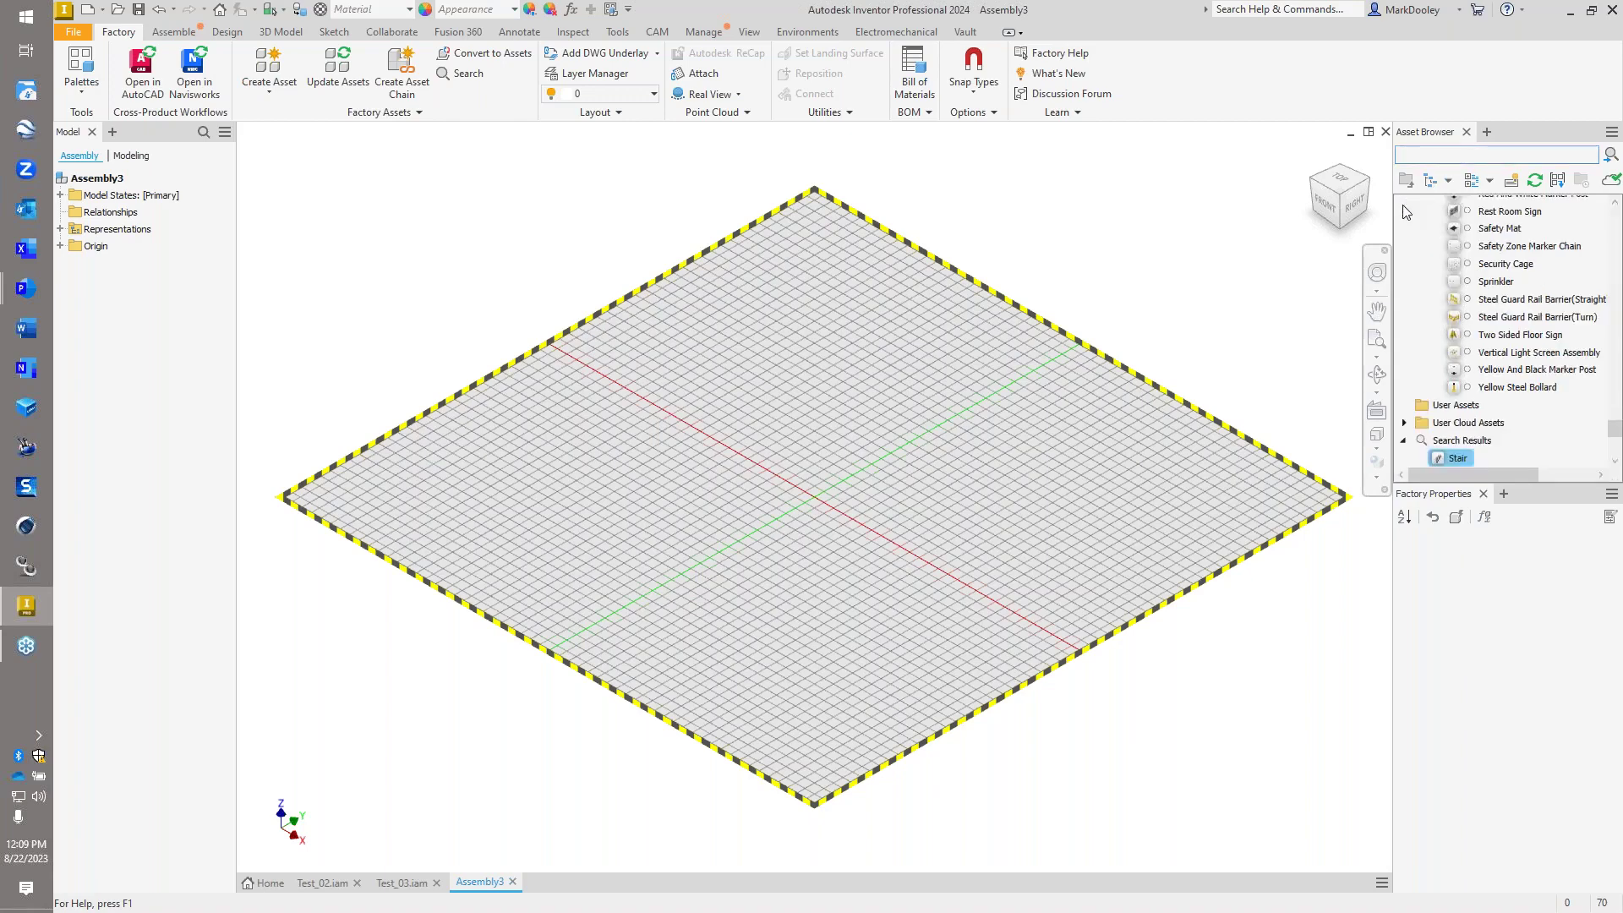
- Browse the System Assets library, examining the Architectural, Building Utilities and Conveyor categories and their contents
scroll(1479, 326, "down", 3)
scroll(1479, 325, "up", 10)
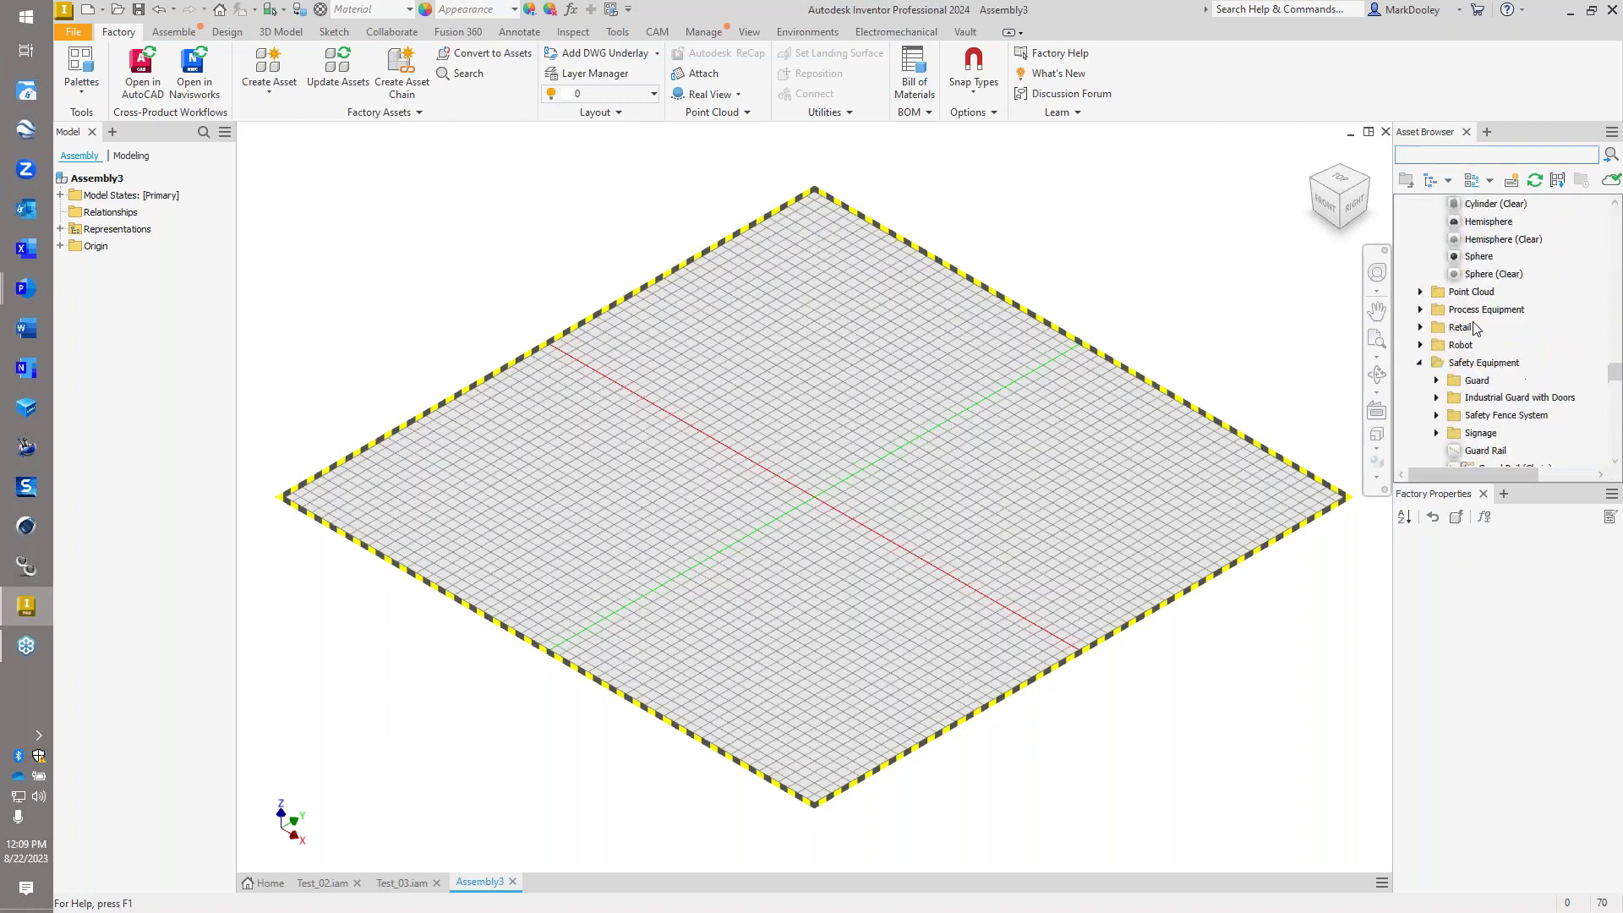
scroll(1484, 346, "up", 10)
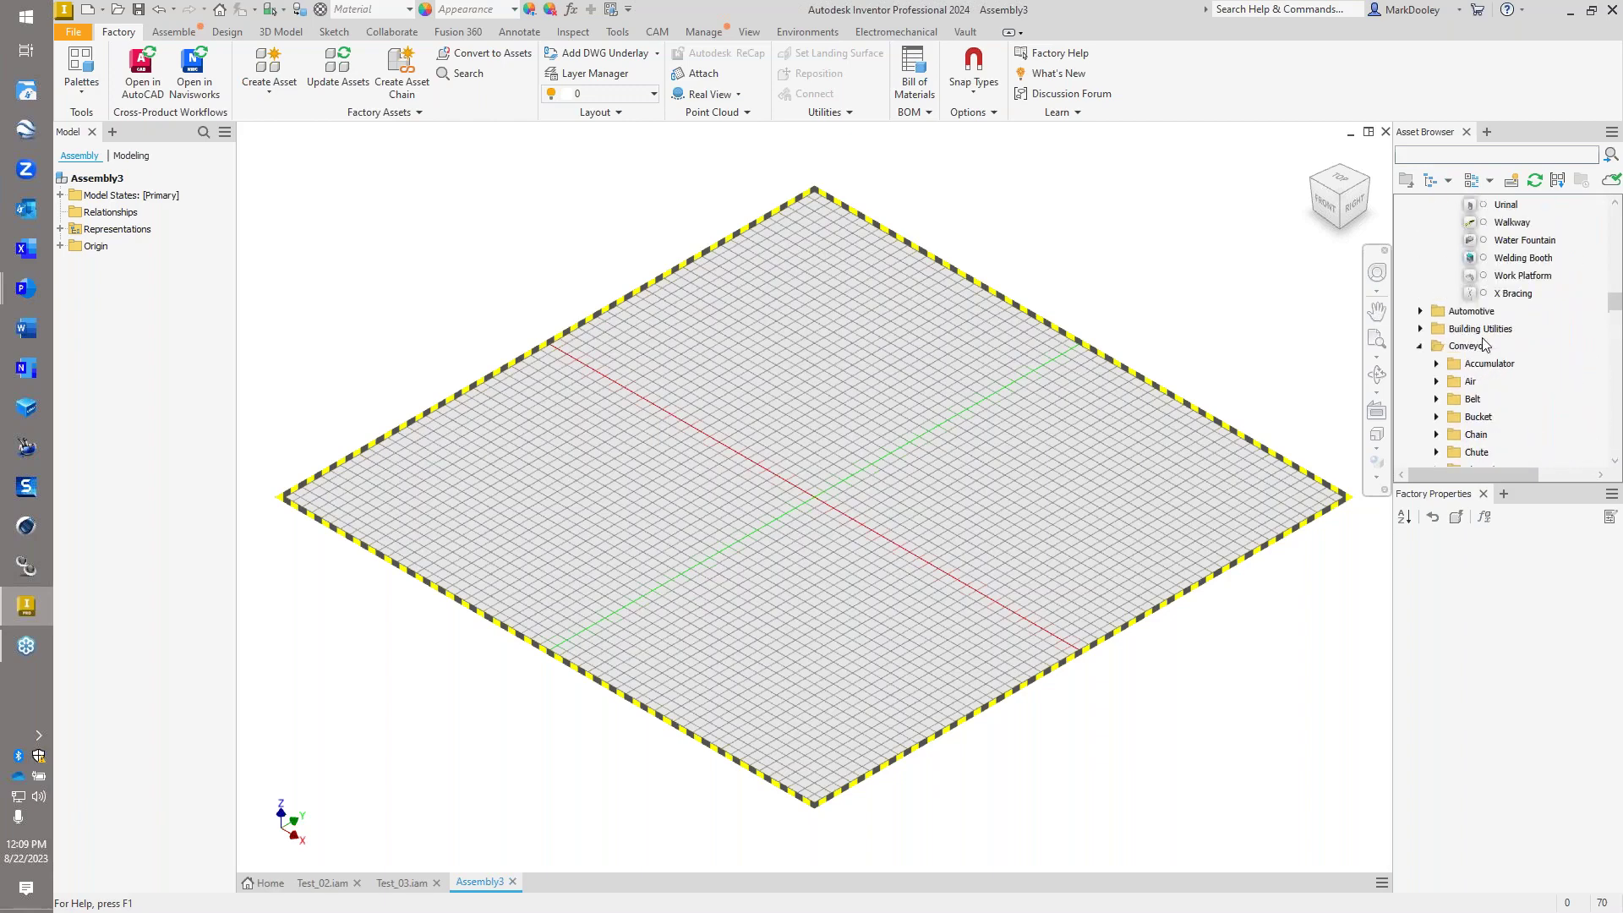
scroll(1489, 359, "up", 10)
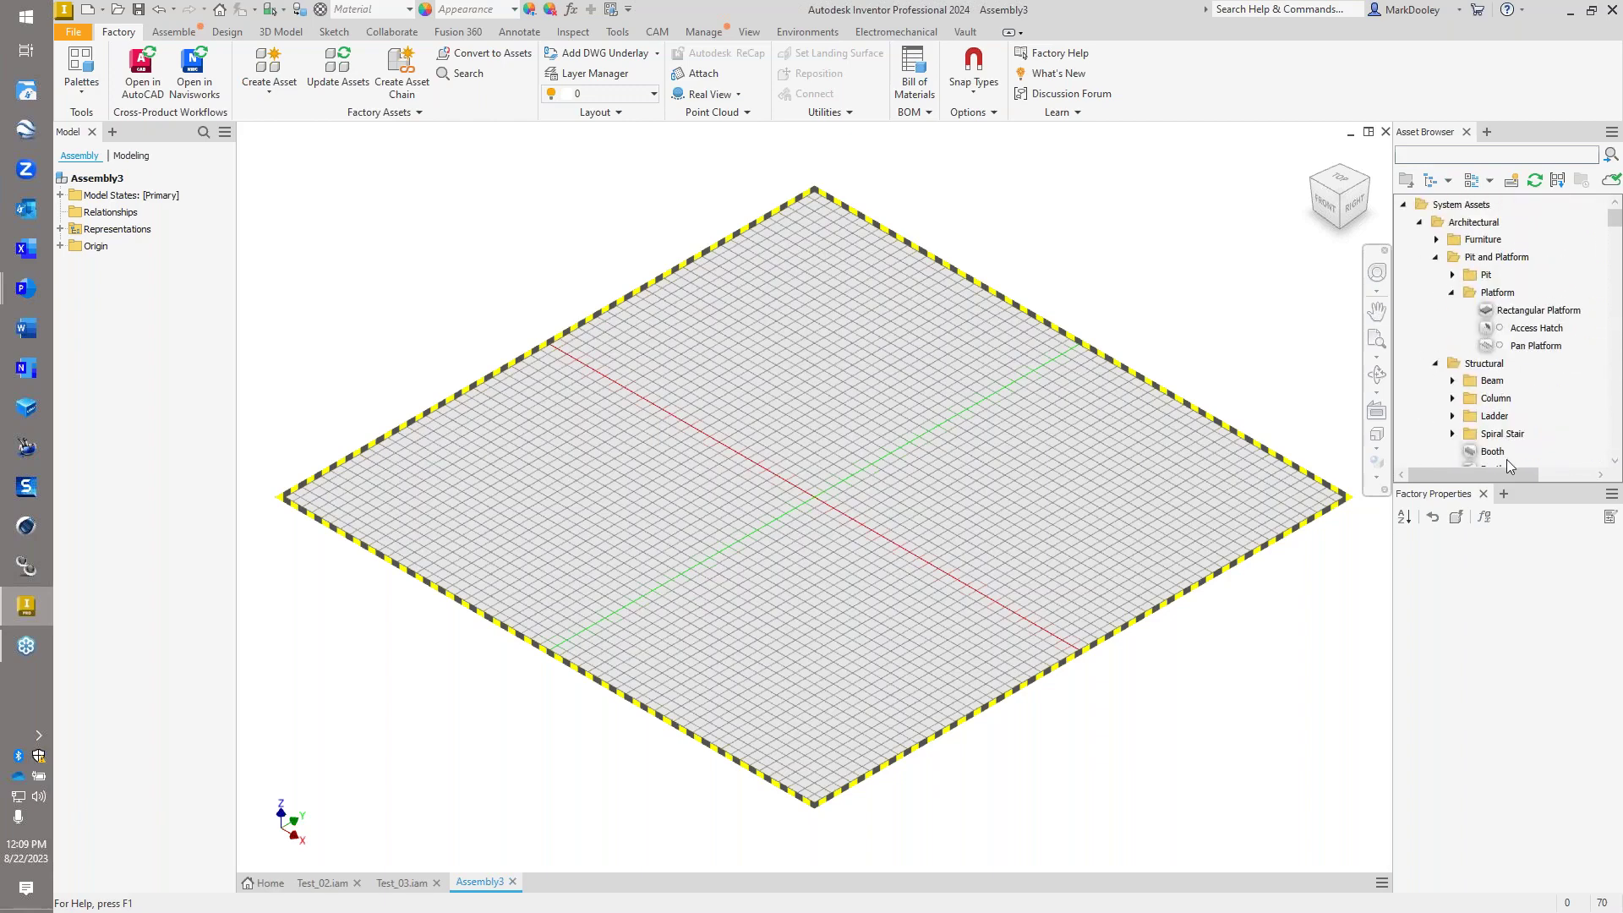
mouse_move(1504, 458)
scroll(1551, 394, "down", 10)
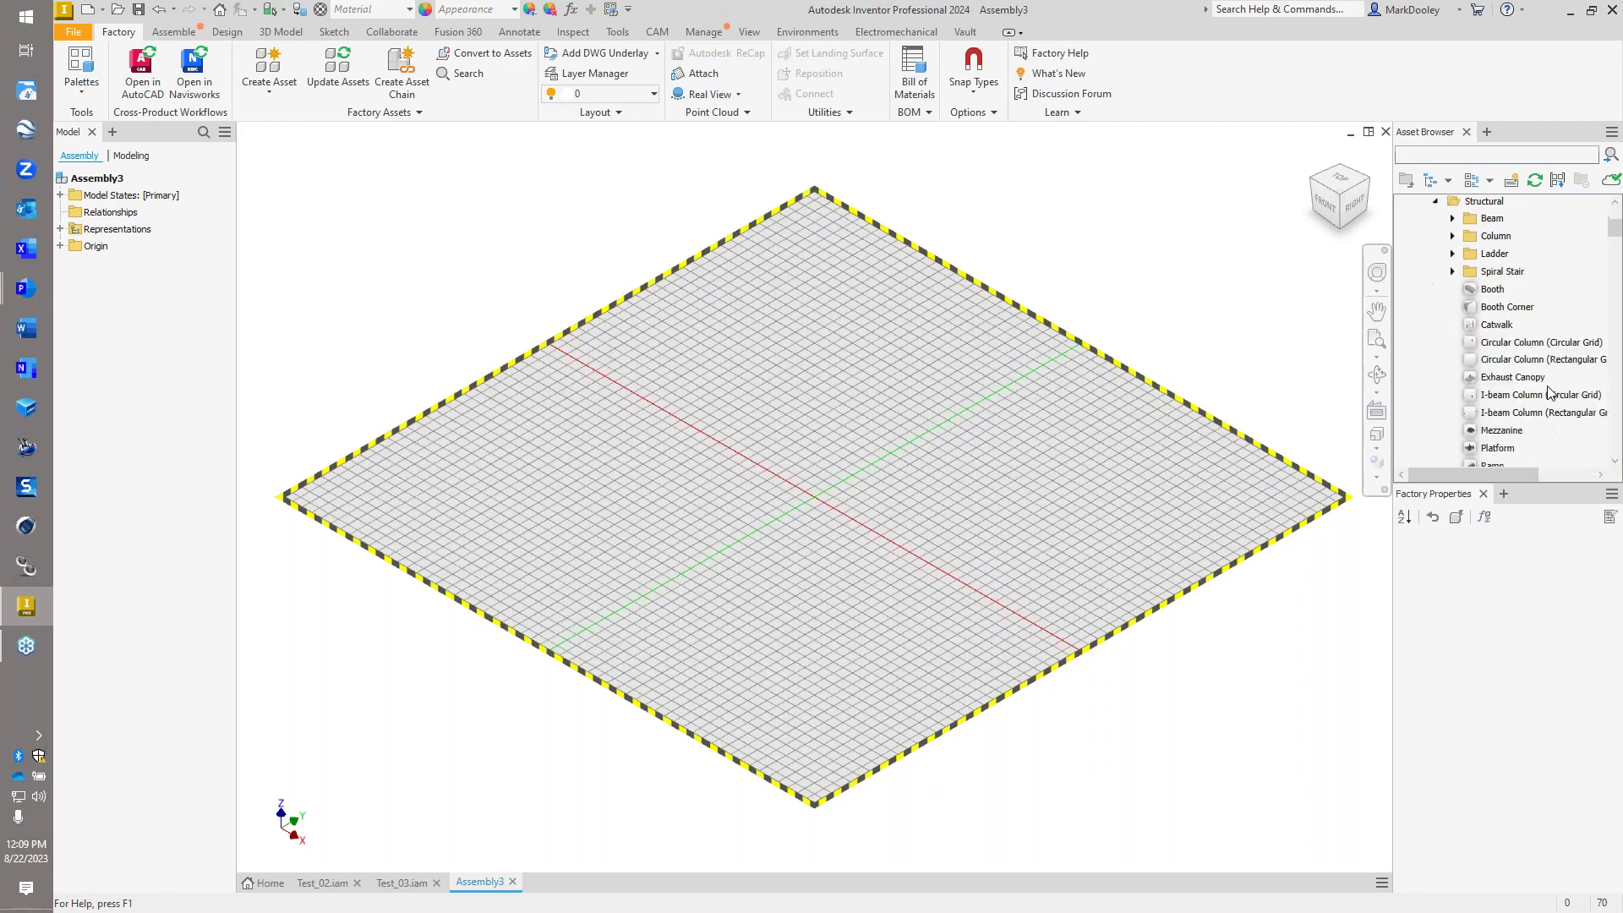
scroll(1550, 397, "down", 12)
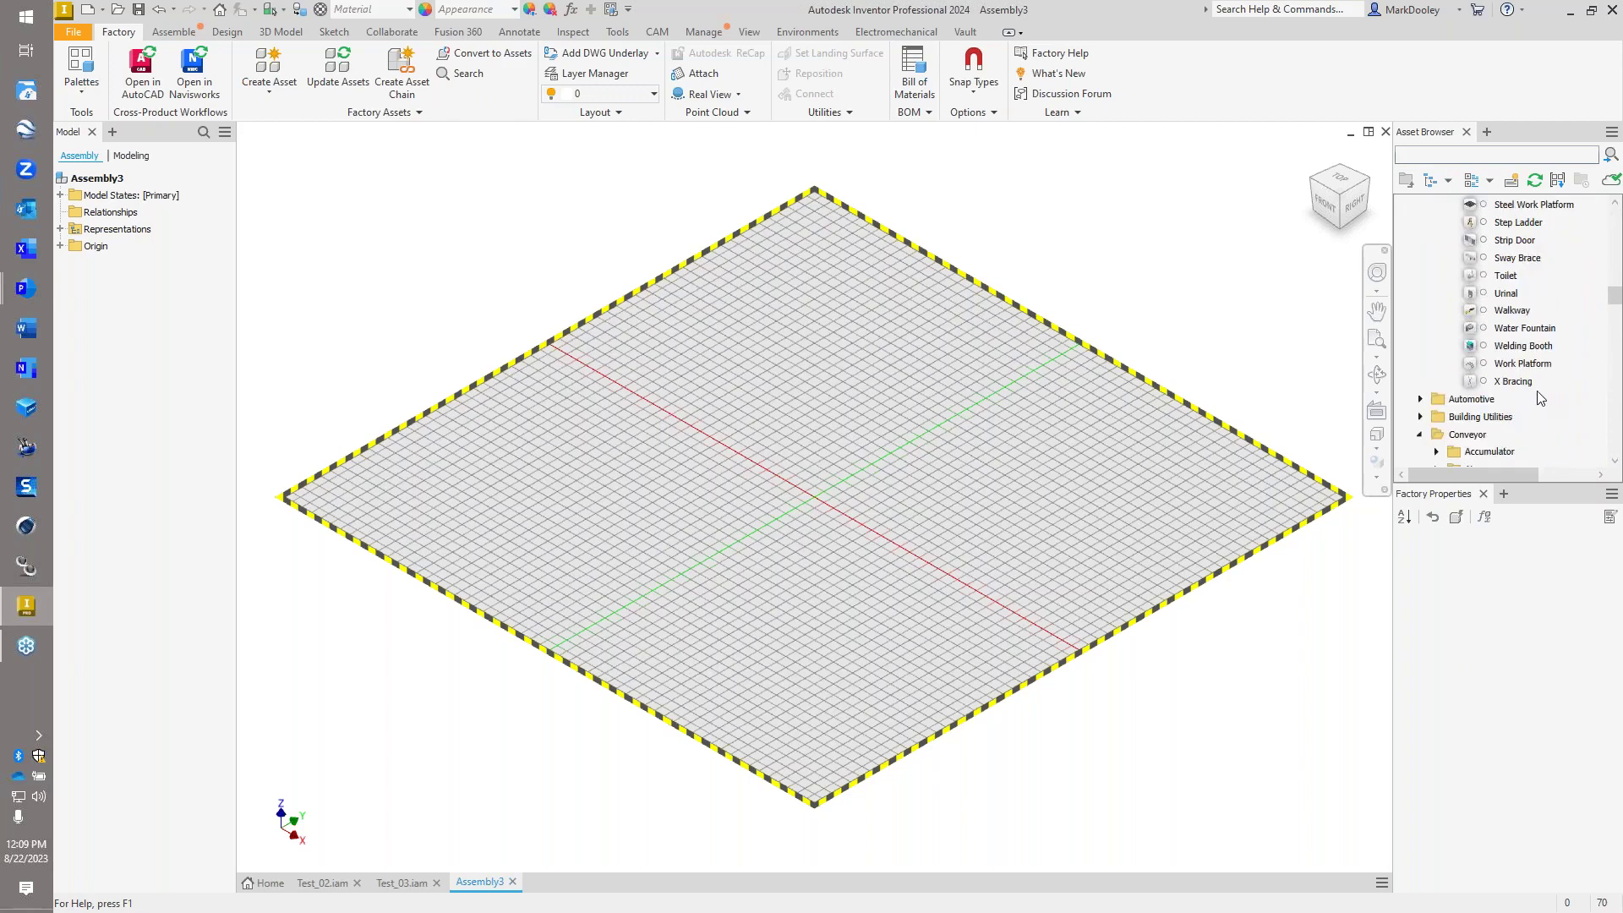
scroll(1542, 397, "down", 3)
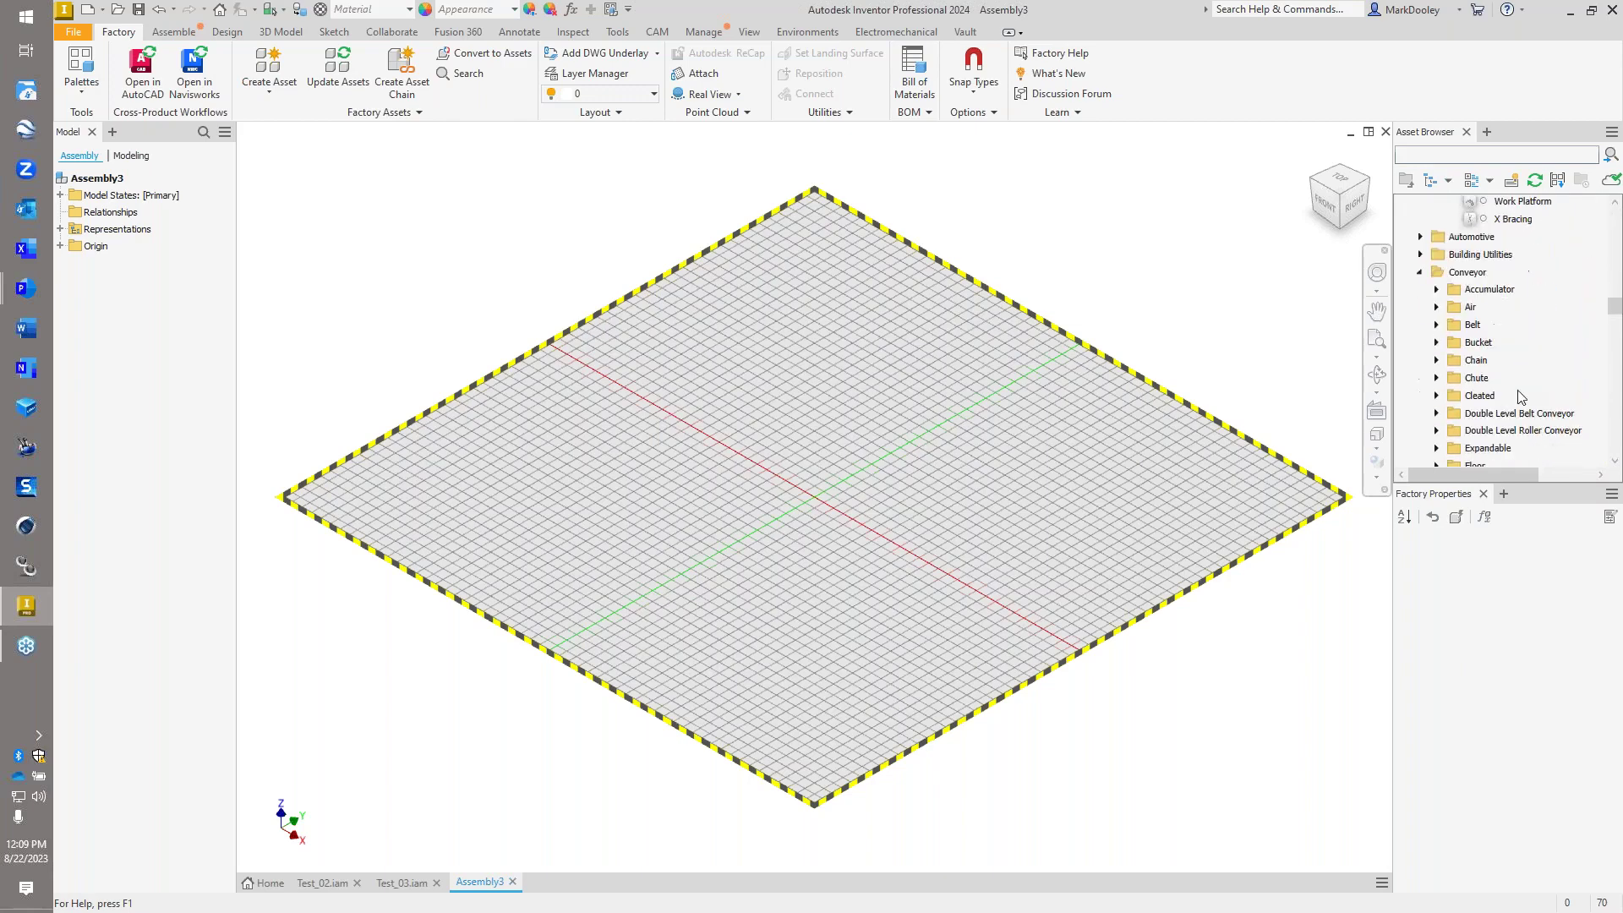
left_click(1420, 255)
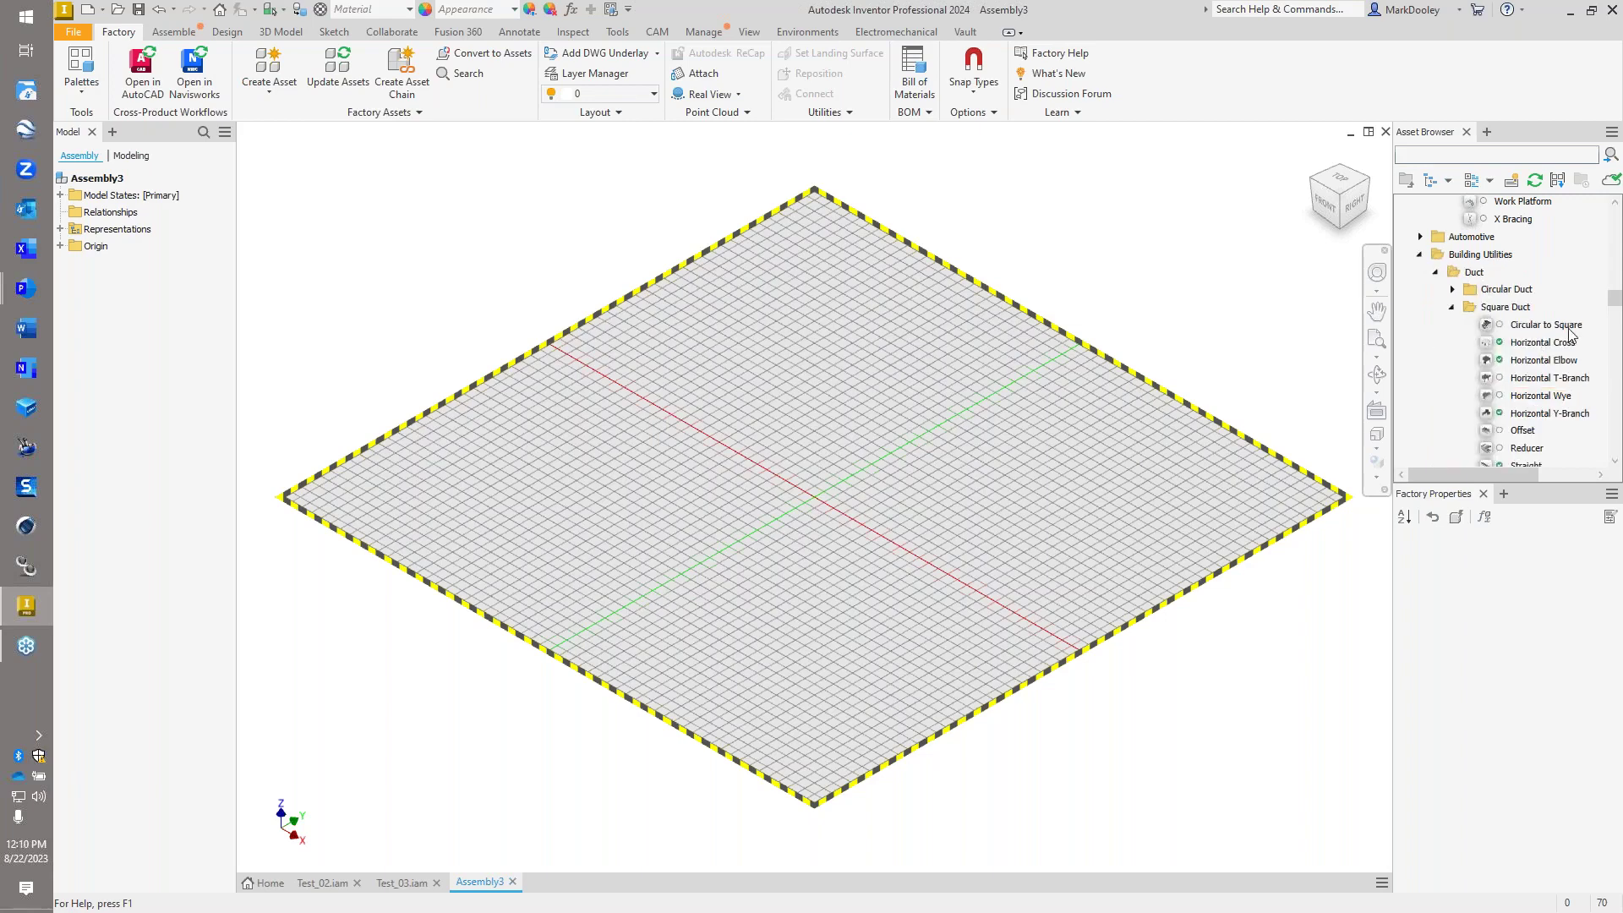
scroll(1569, 334, "down", 6)
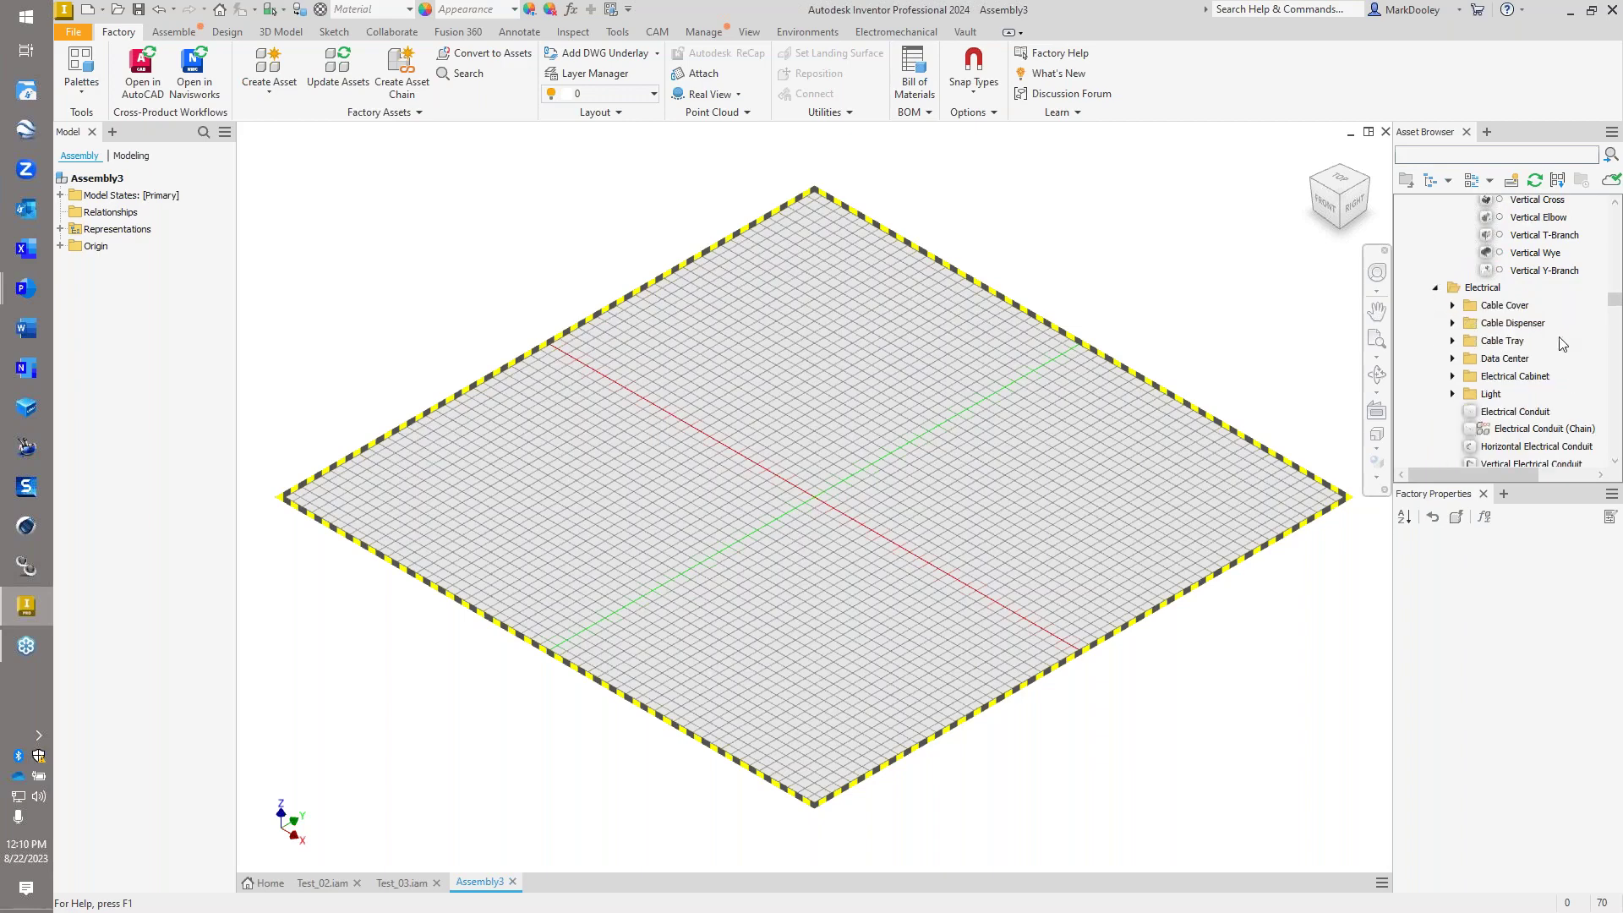
scroll(1559, 372, "down", 7)
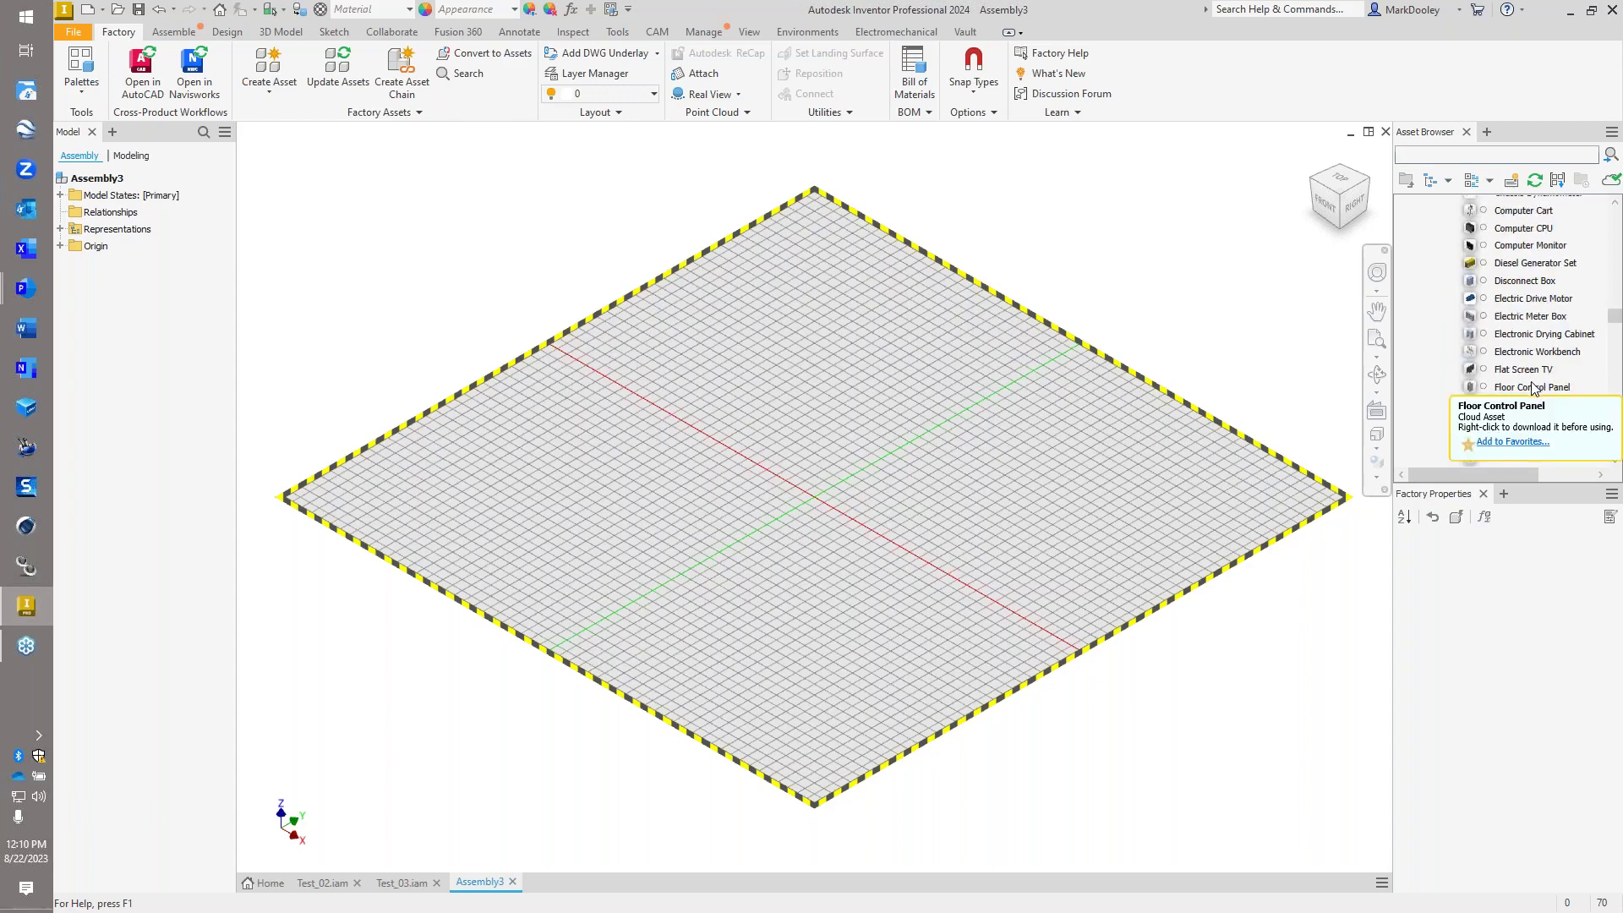
scroll(1521, 376, "down", 5)
scroll(1488, 361, "down", 4)
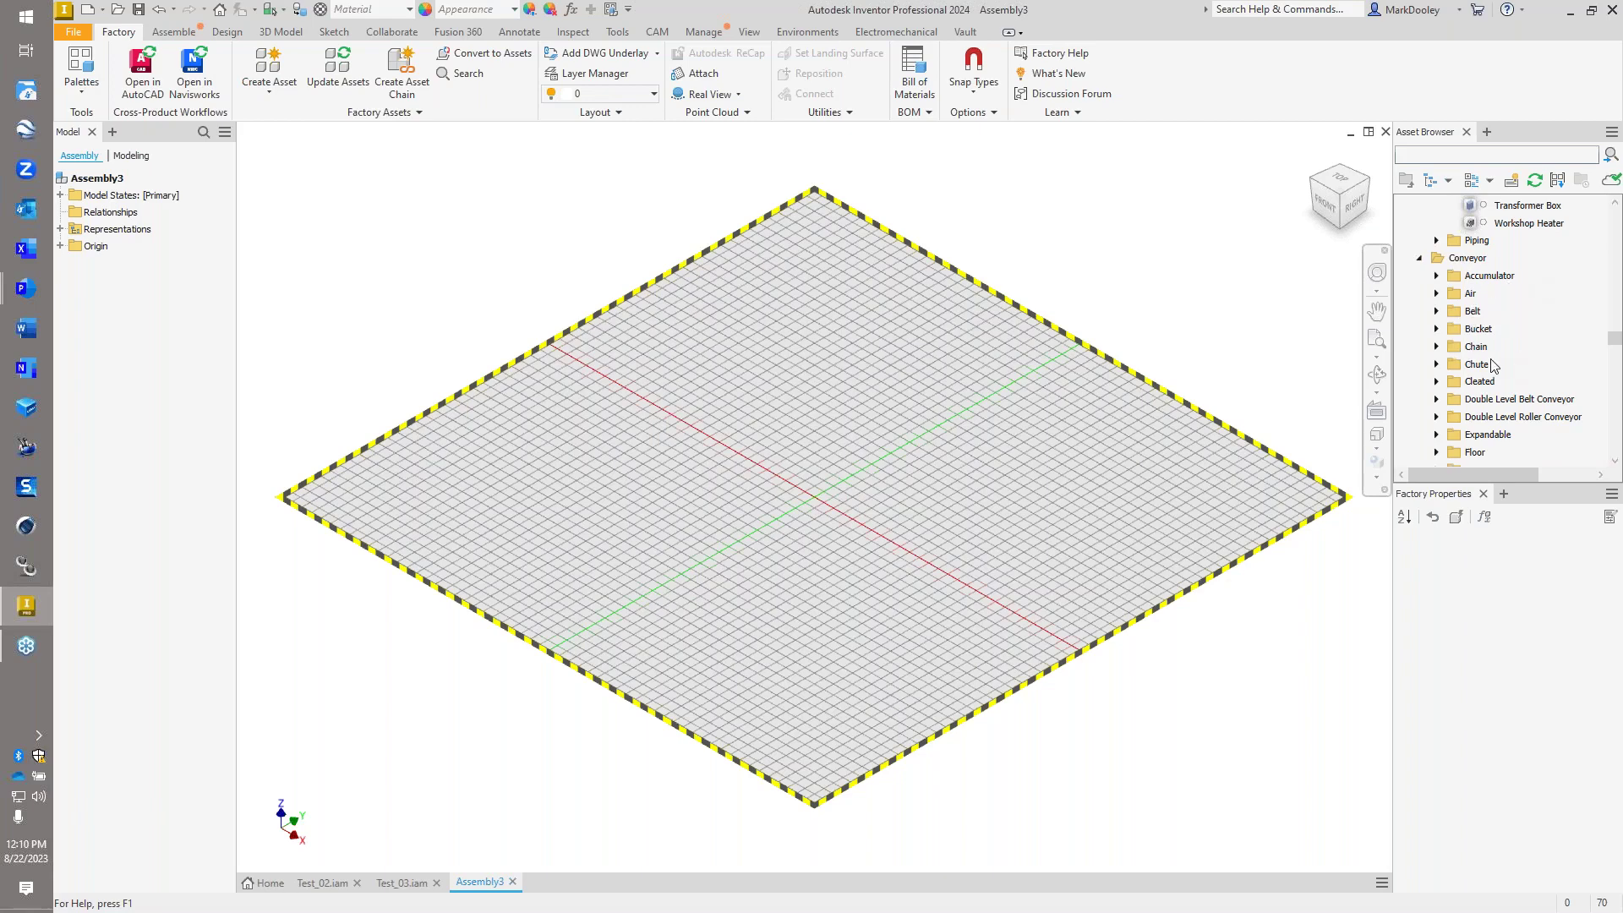
scroll(1509, 359, "down", 3)
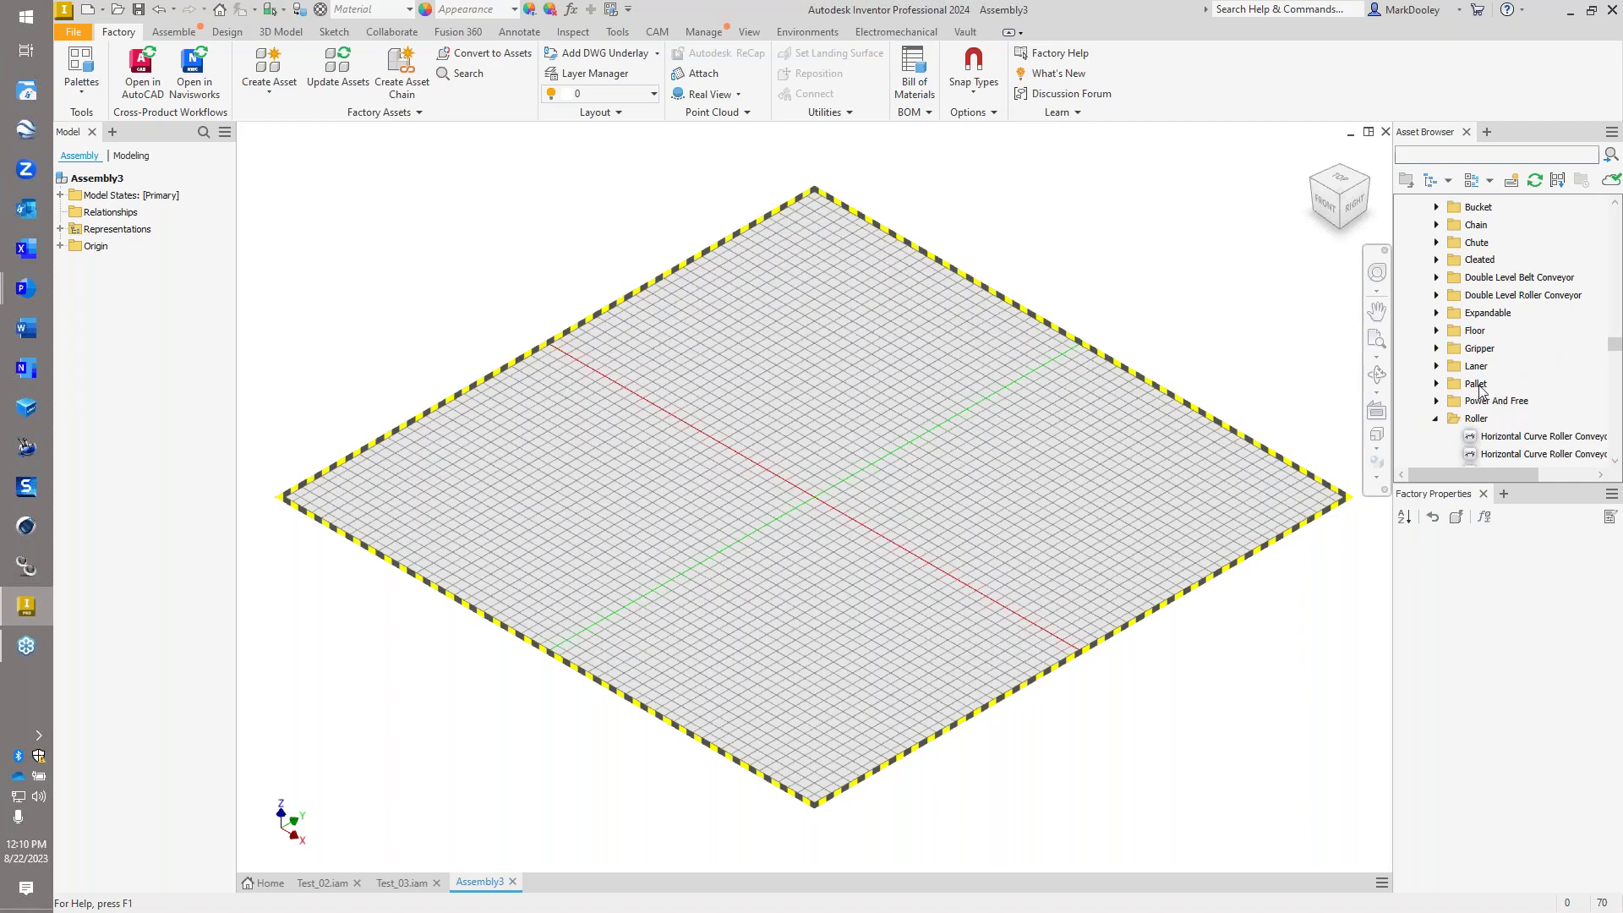
scroll(1500, 404, "down", 6)
scroll(1501, 396, "down", 6)
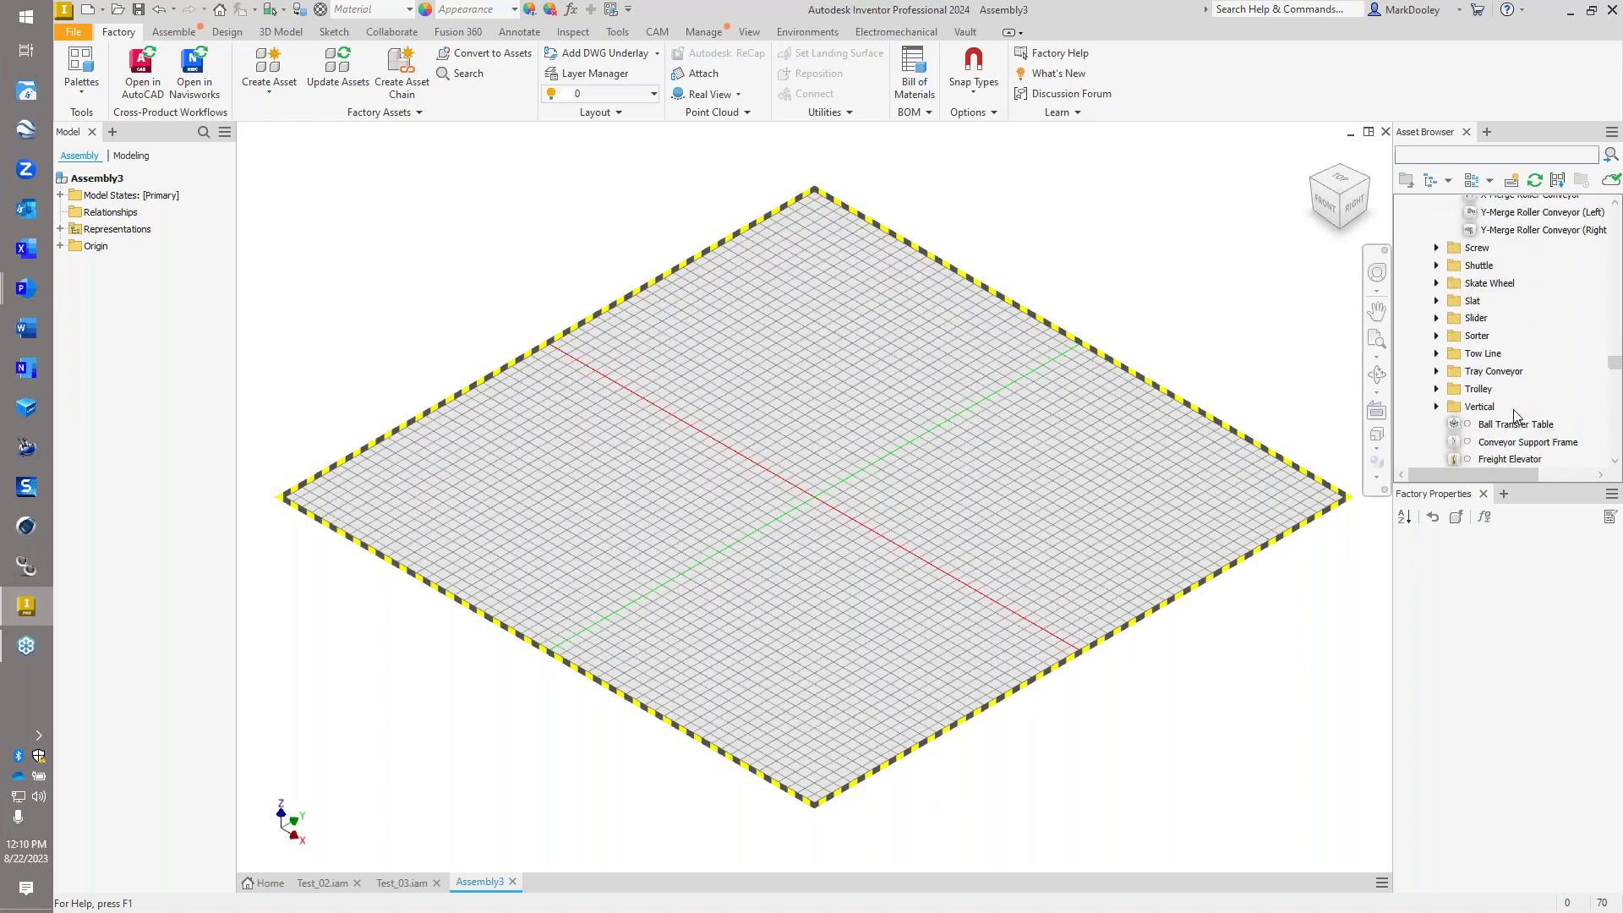
- Search the asset library for "platform" and try the End Platform Truck asset, declining its download
left_click(1462, 153)
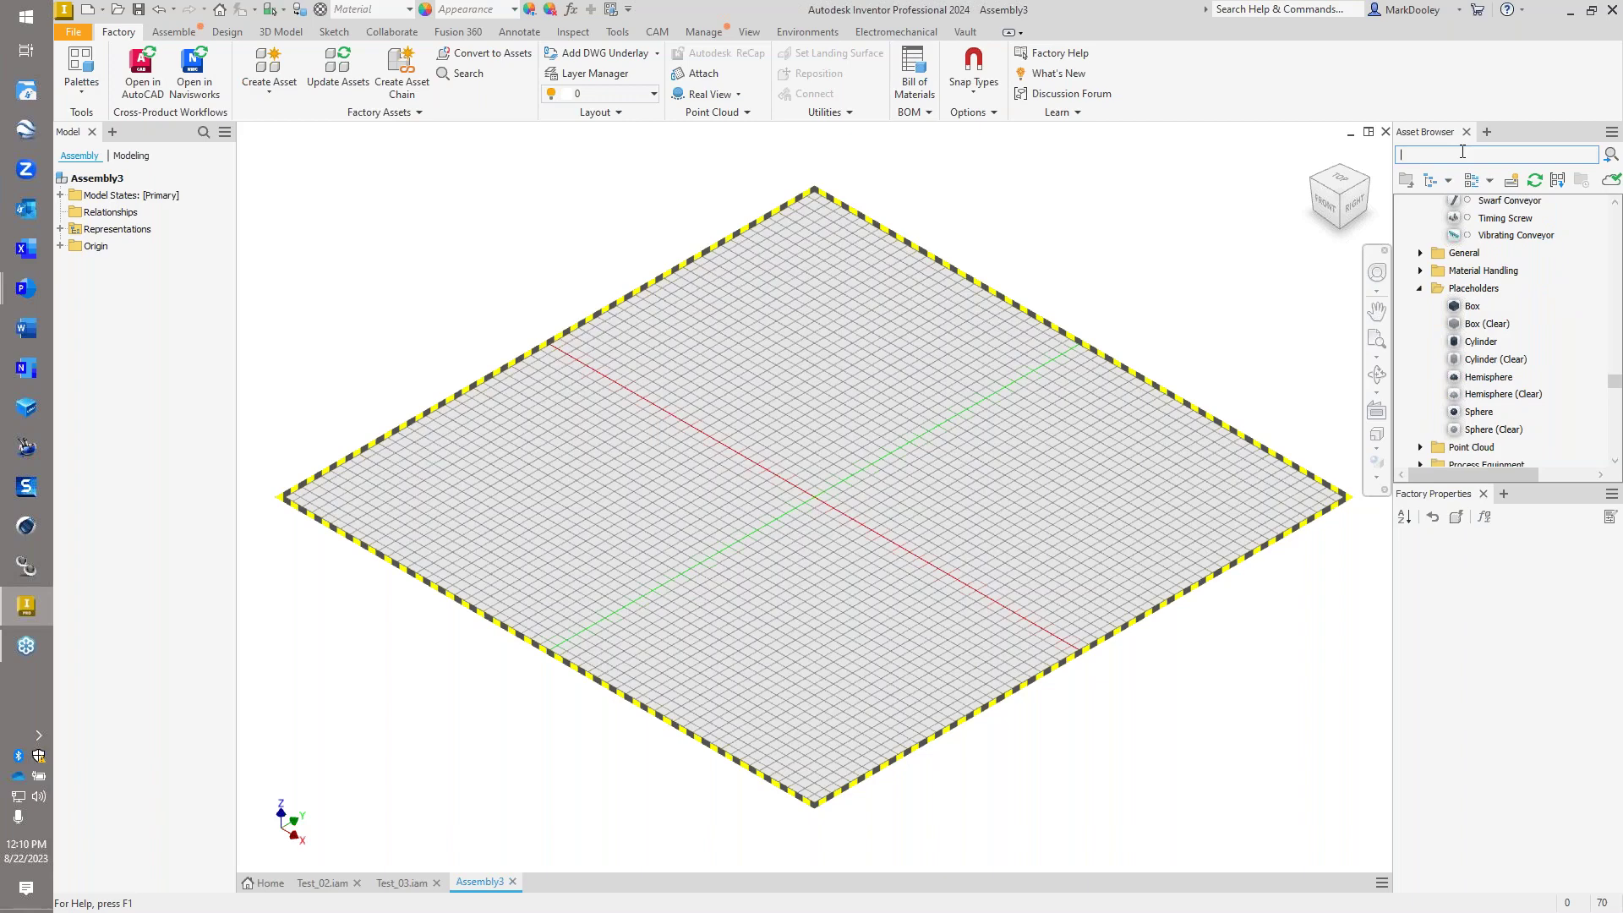
type("platform")
key("Return")
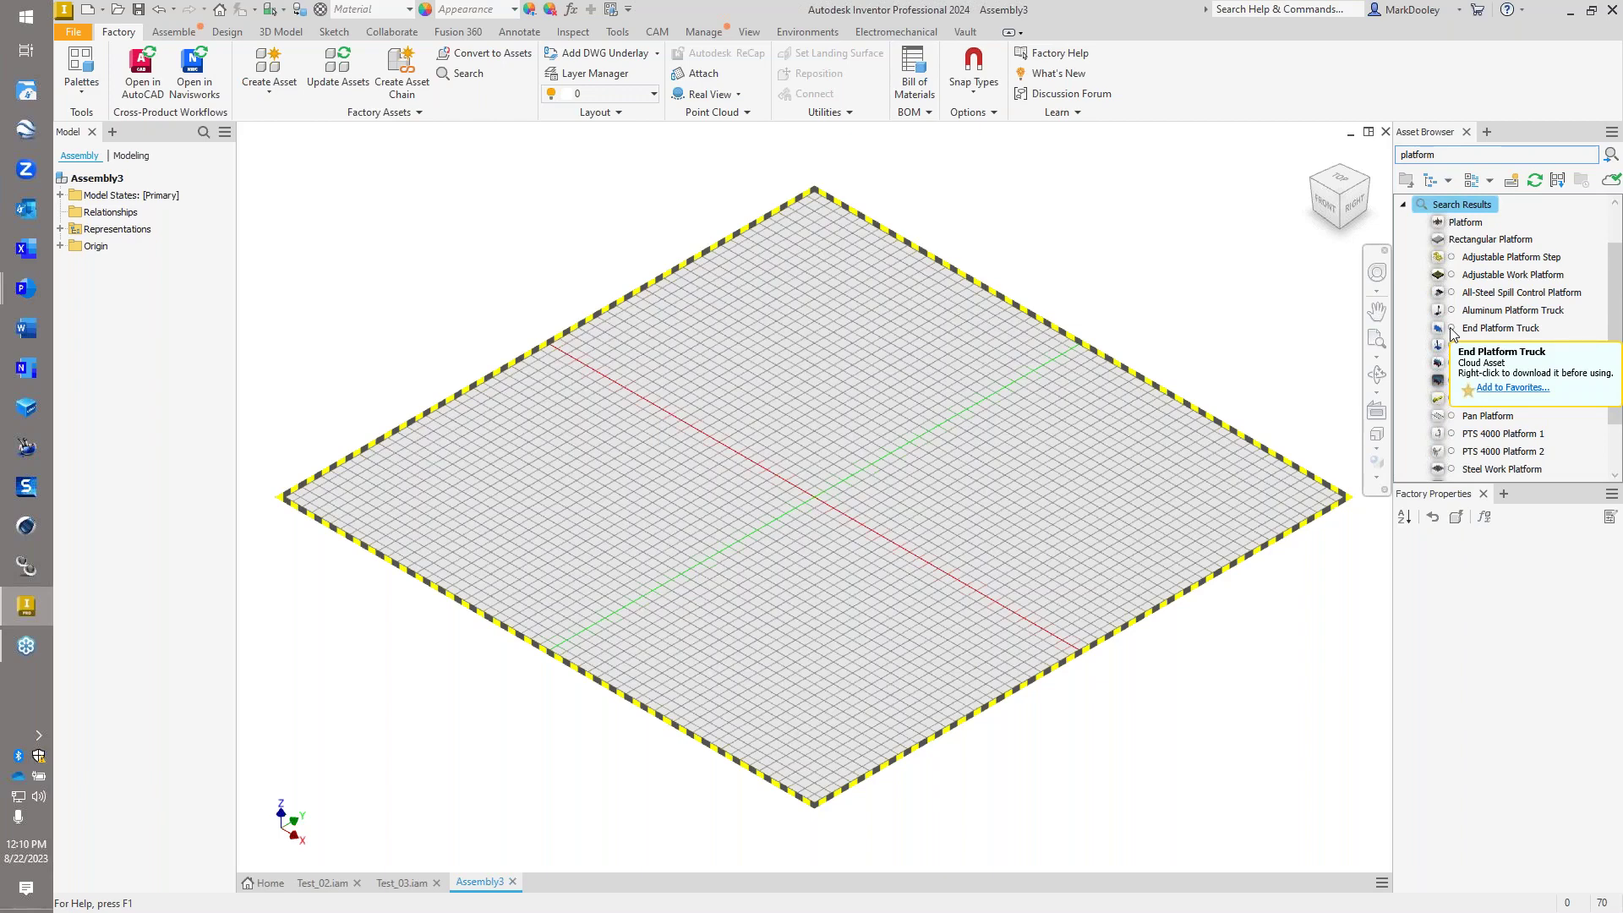
double_click(1486, 333)
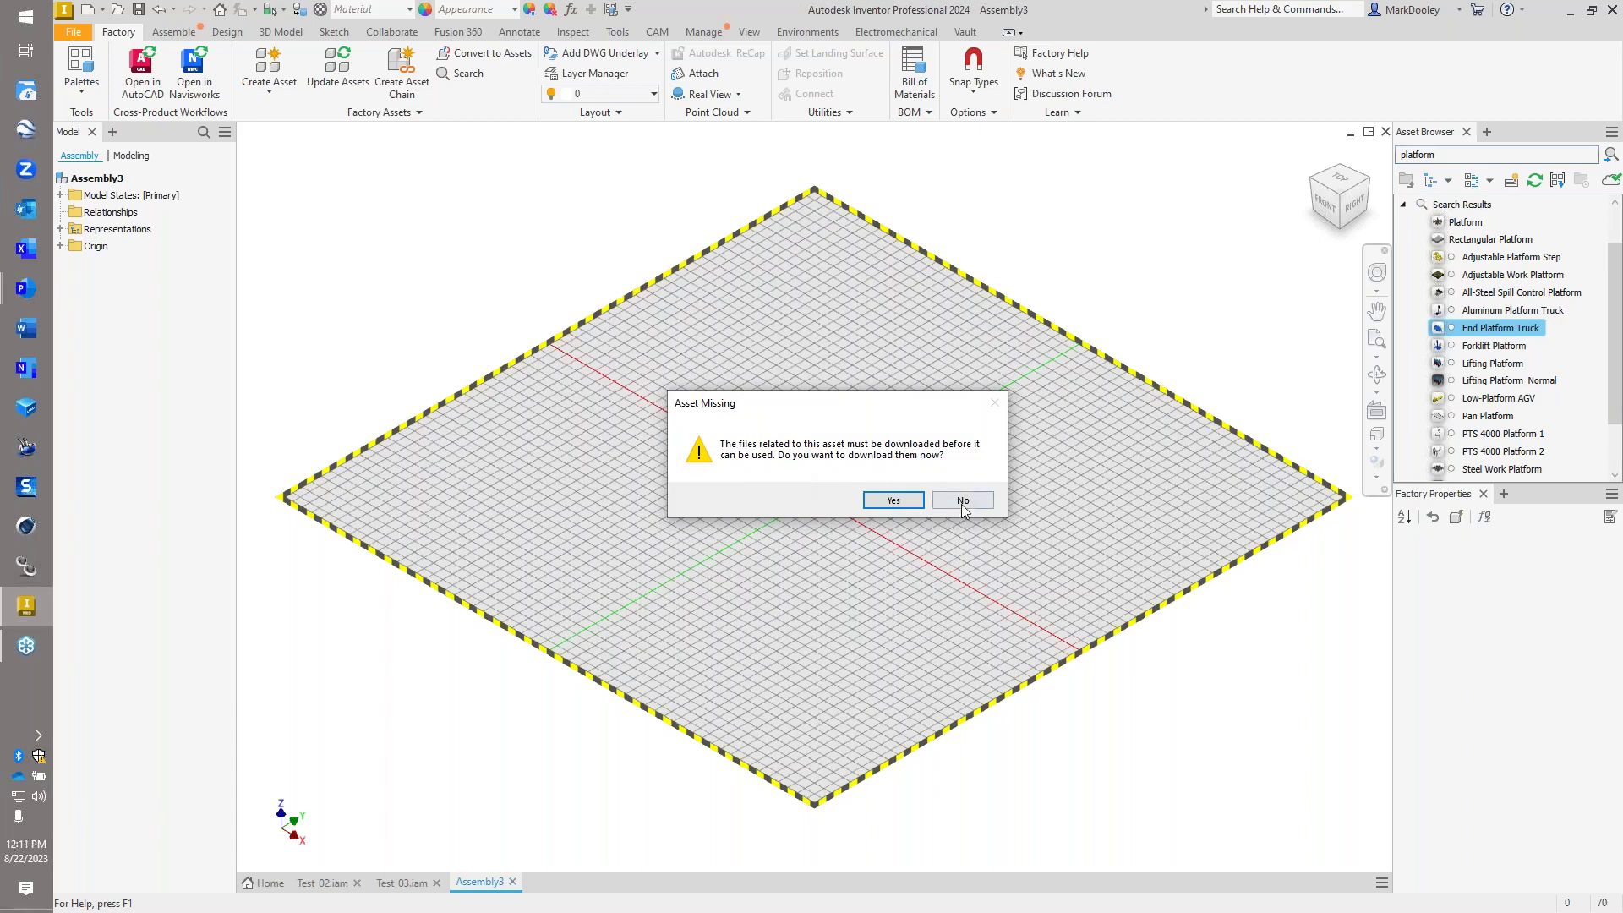
left_click(962, 502)
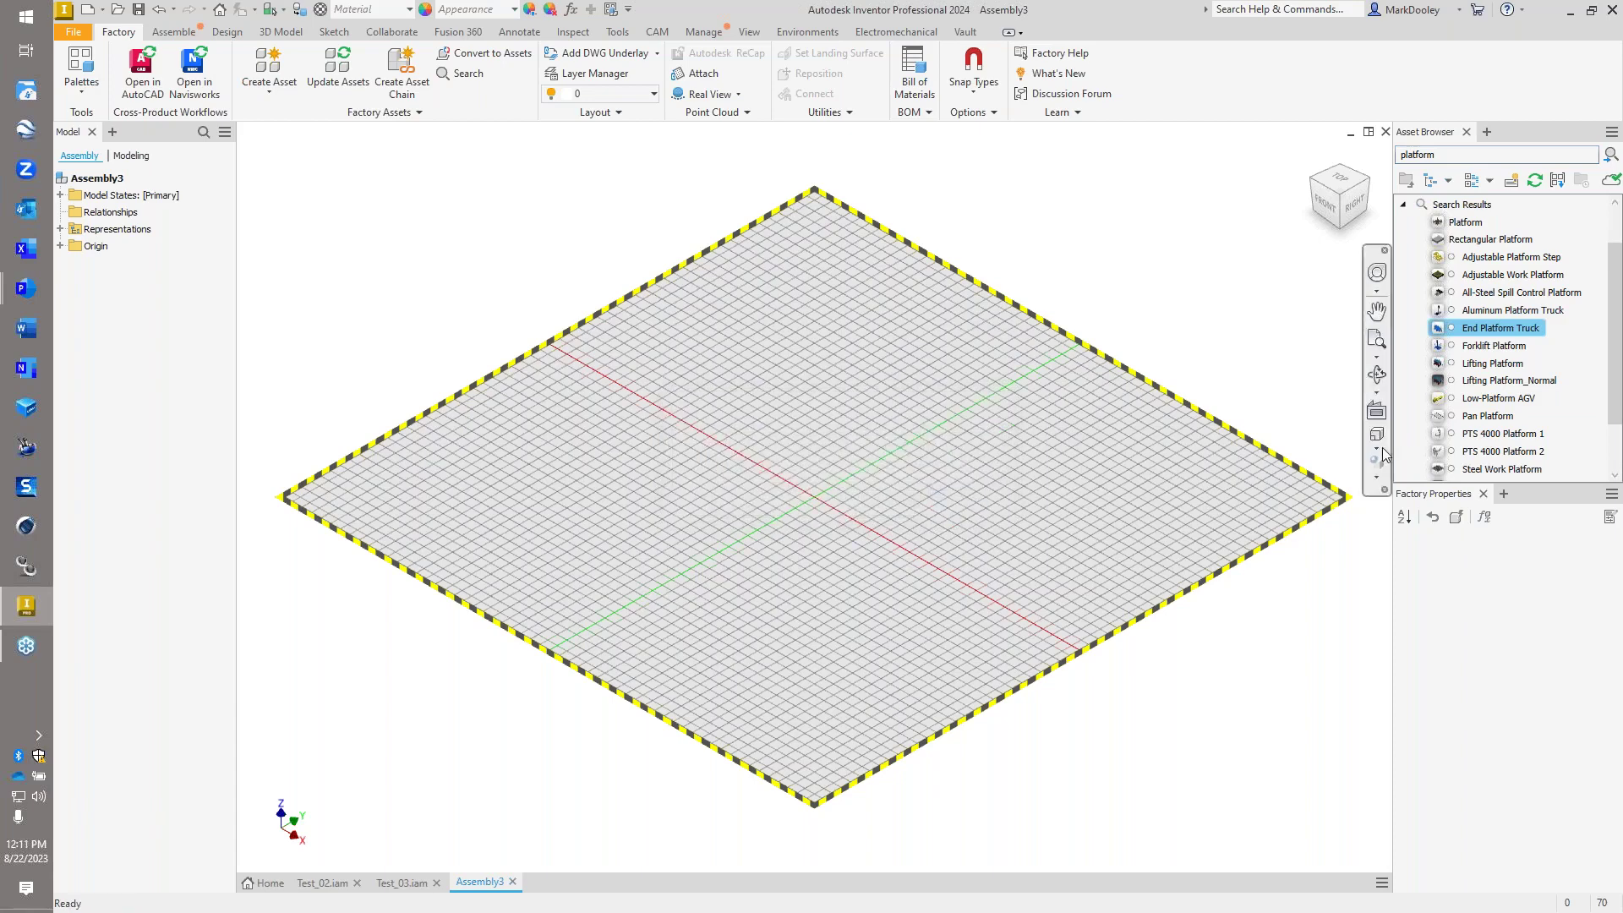
- Place one Platform asset from the search results on the factory floor and end the placement
scroll(1535, 331, "up", 1)
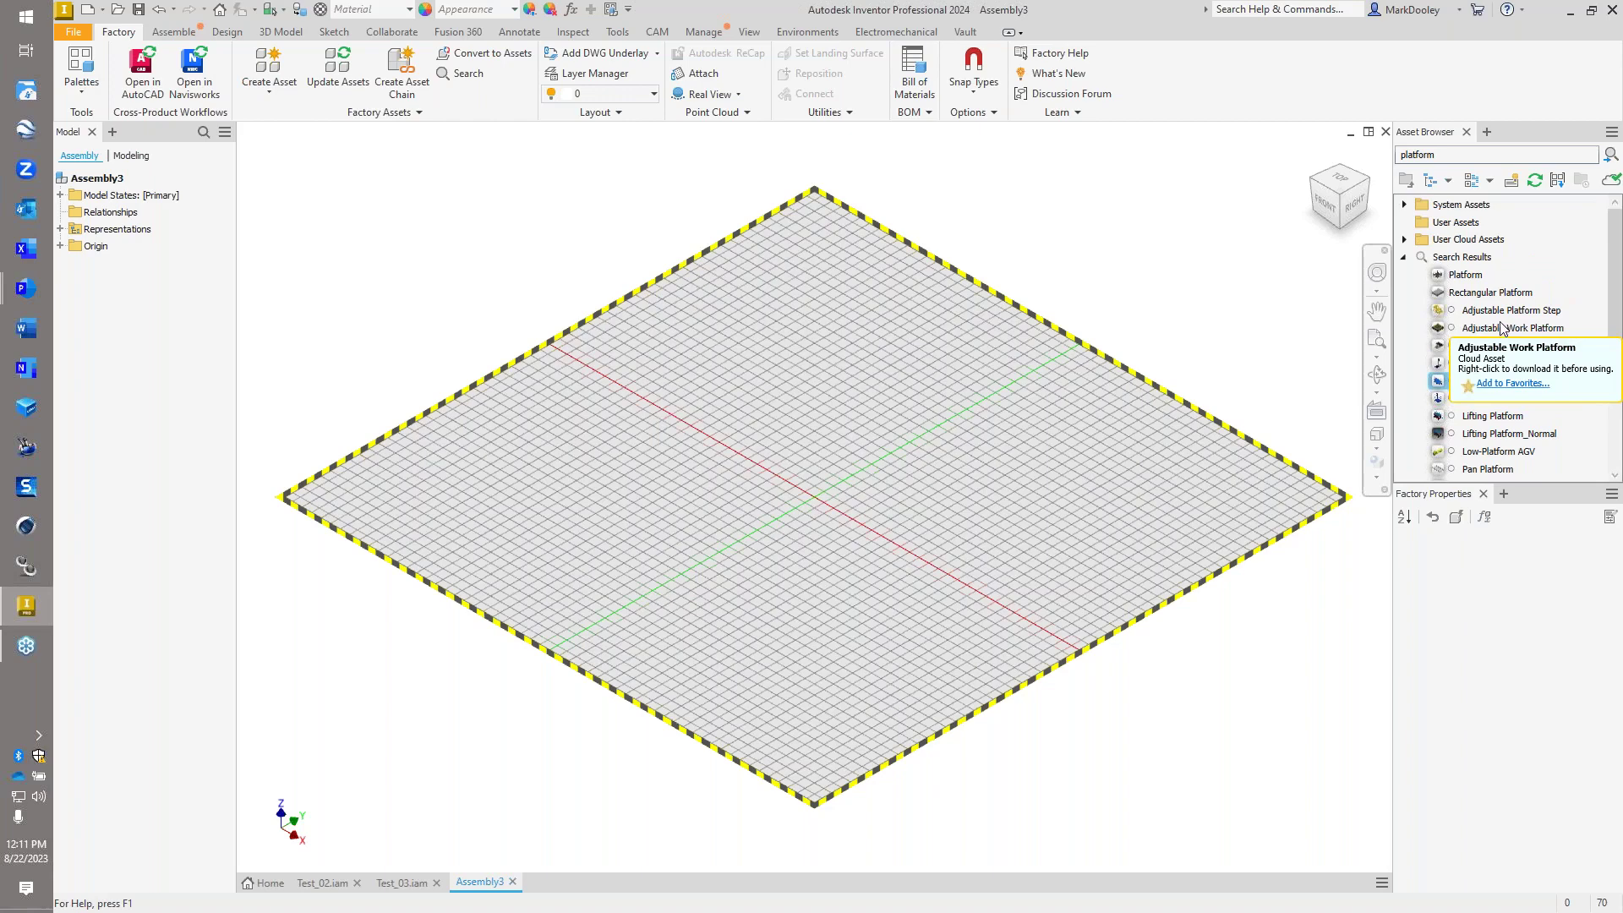
left_click_drag(1465, 274, 604, 486)
left_click(636, 525)
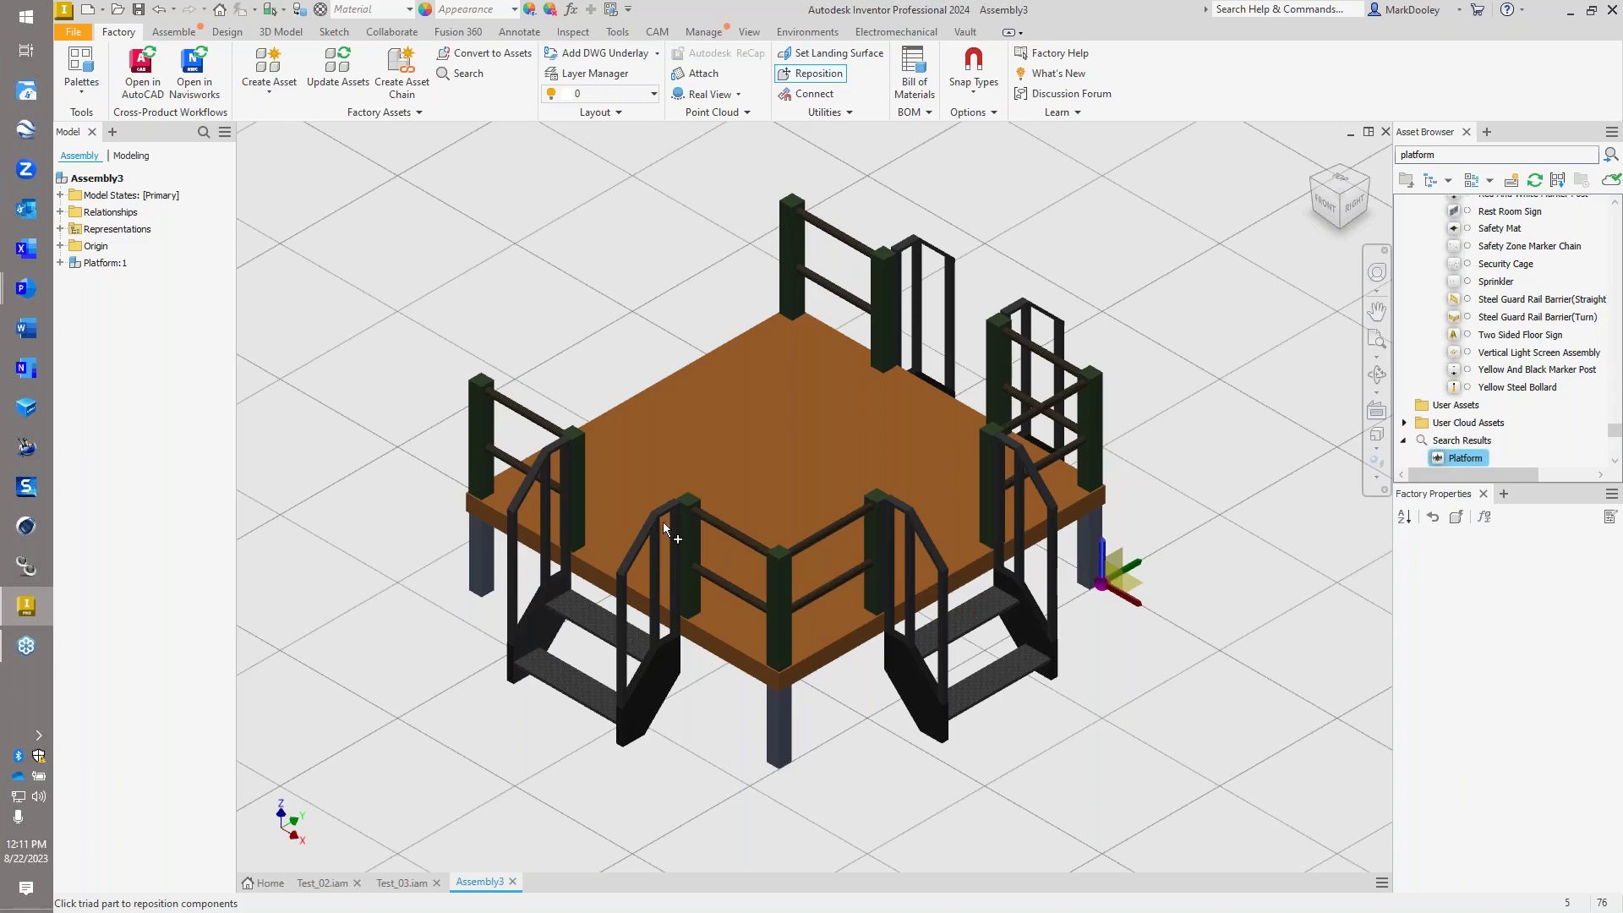
right_click(613, 351)
left_click(663, 360)
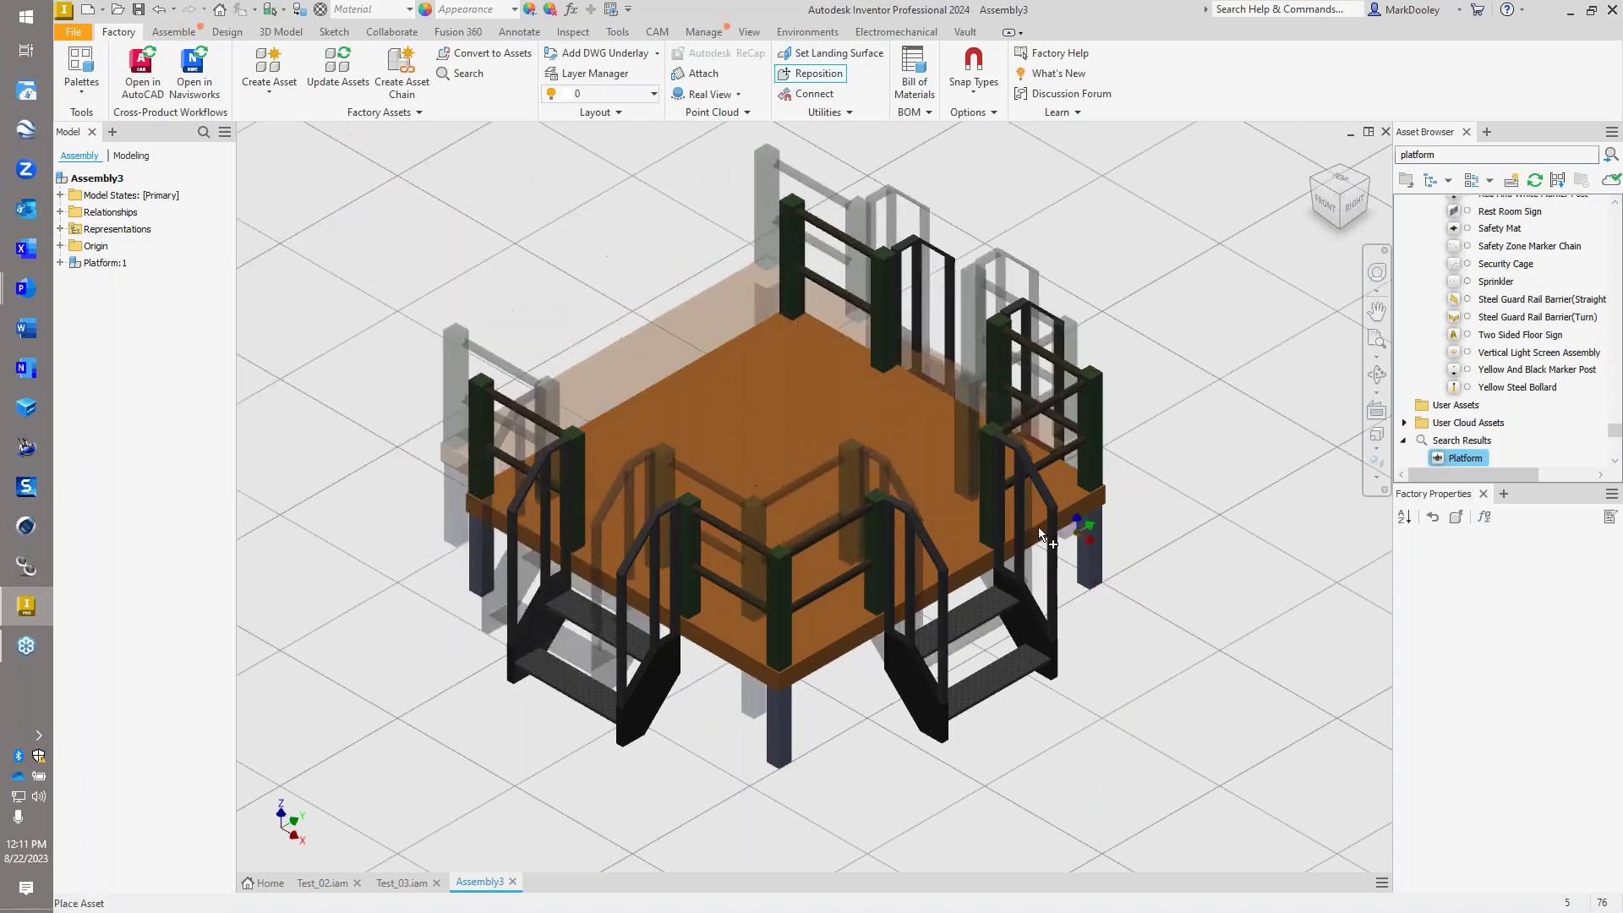
- Set the placed platform's width to 150, length to 200, height to 60 and stair number to 7, and apply the changes
left_click(974, 493)
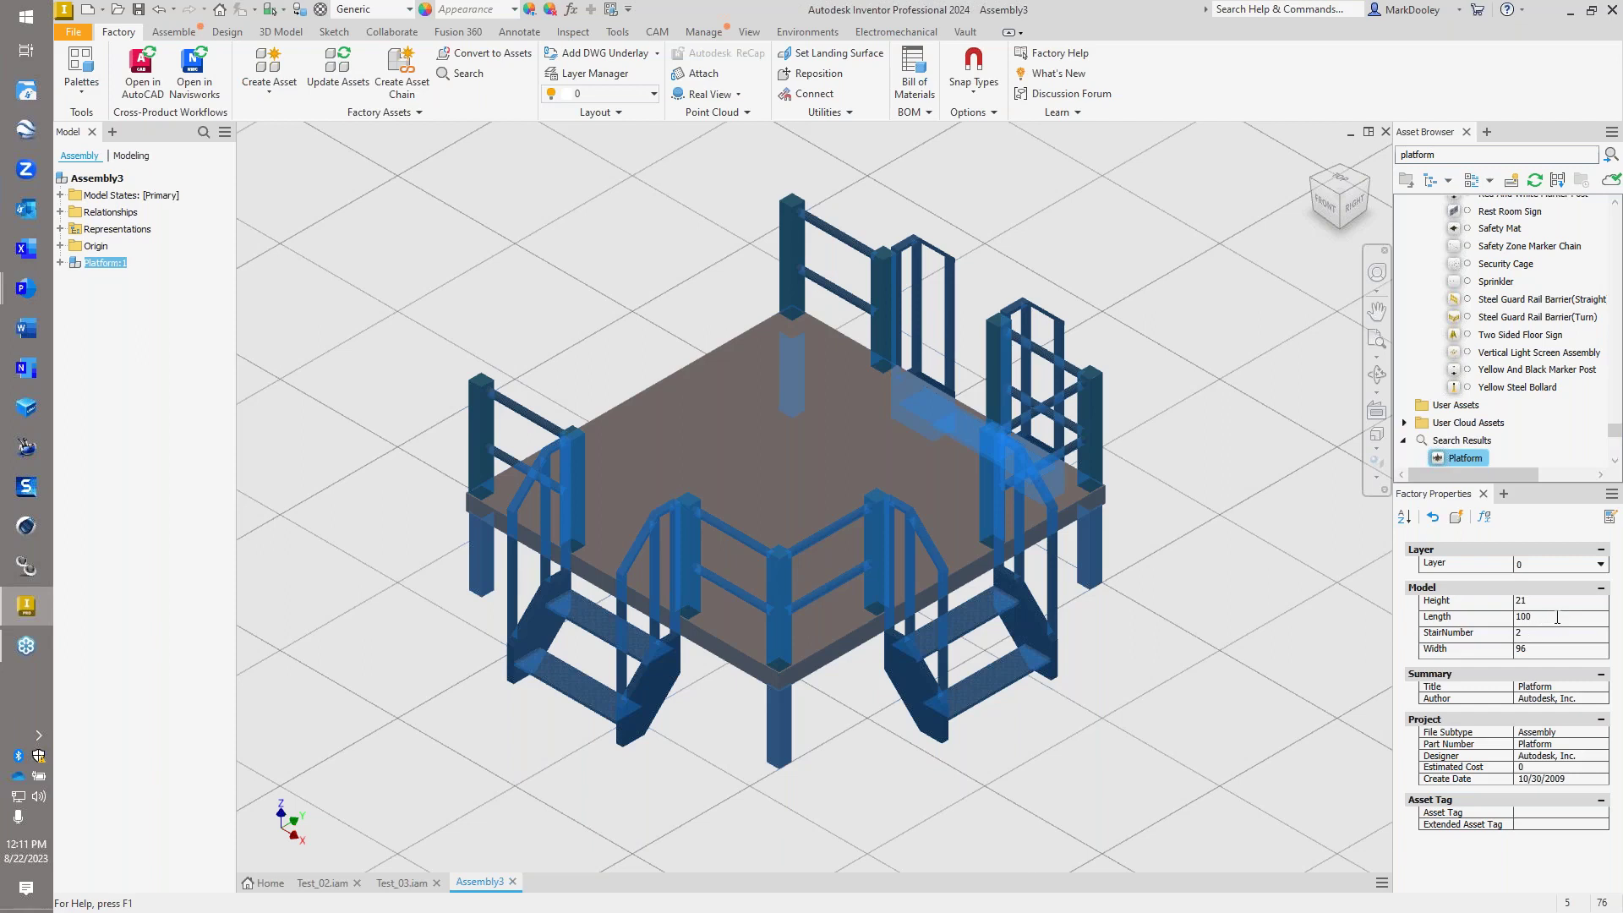
left_click(1540, 652)
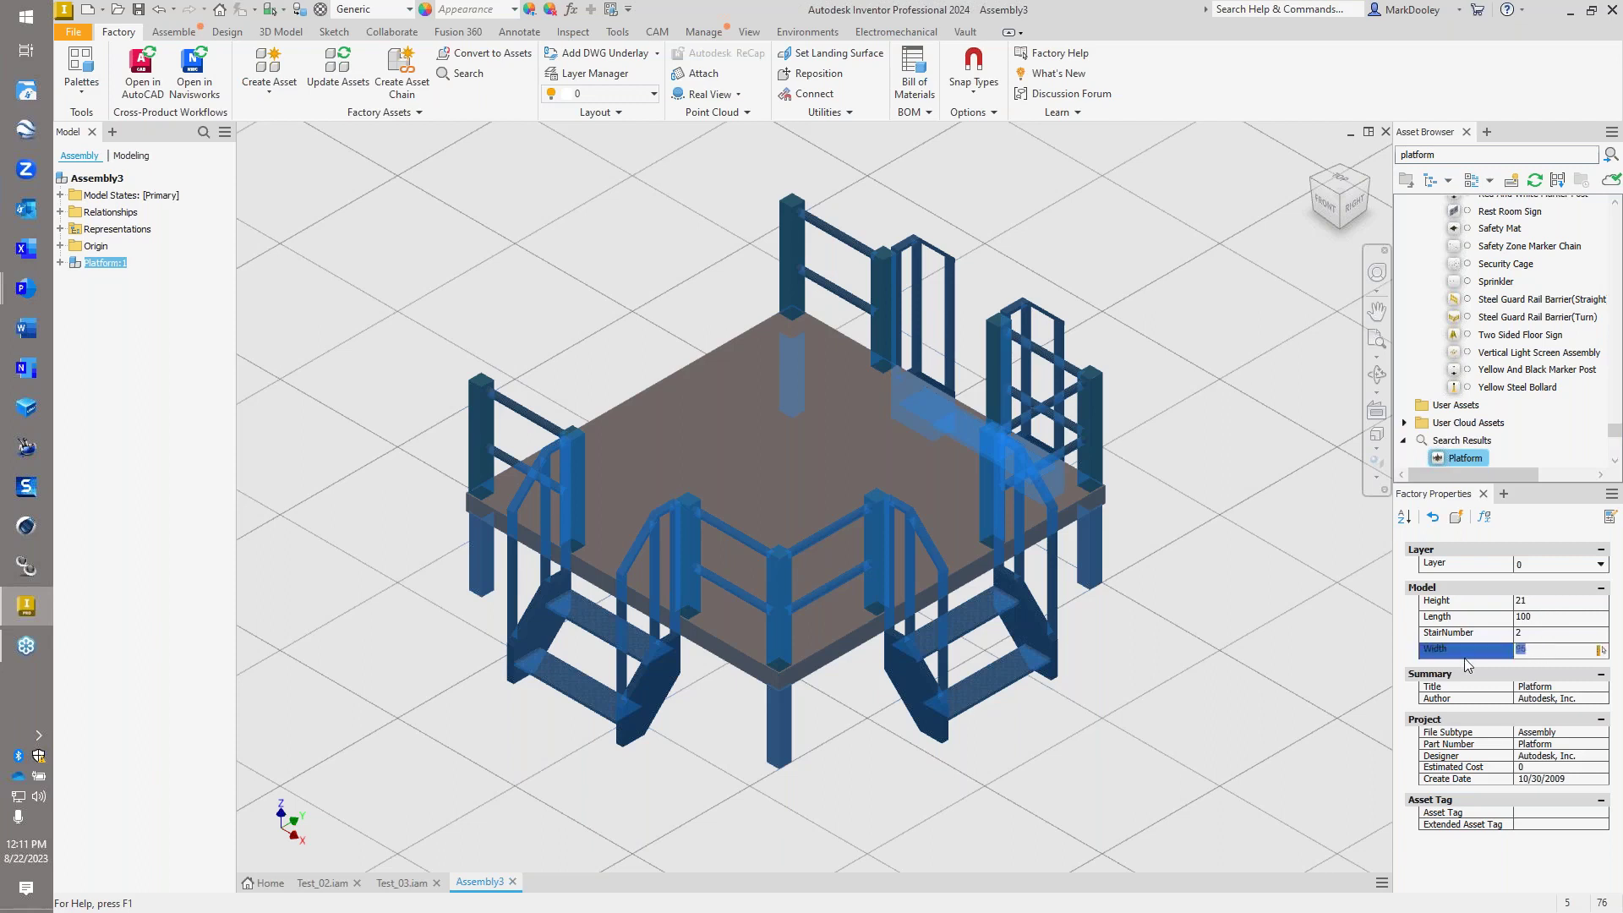
type("150")
left_click(1464, 624)
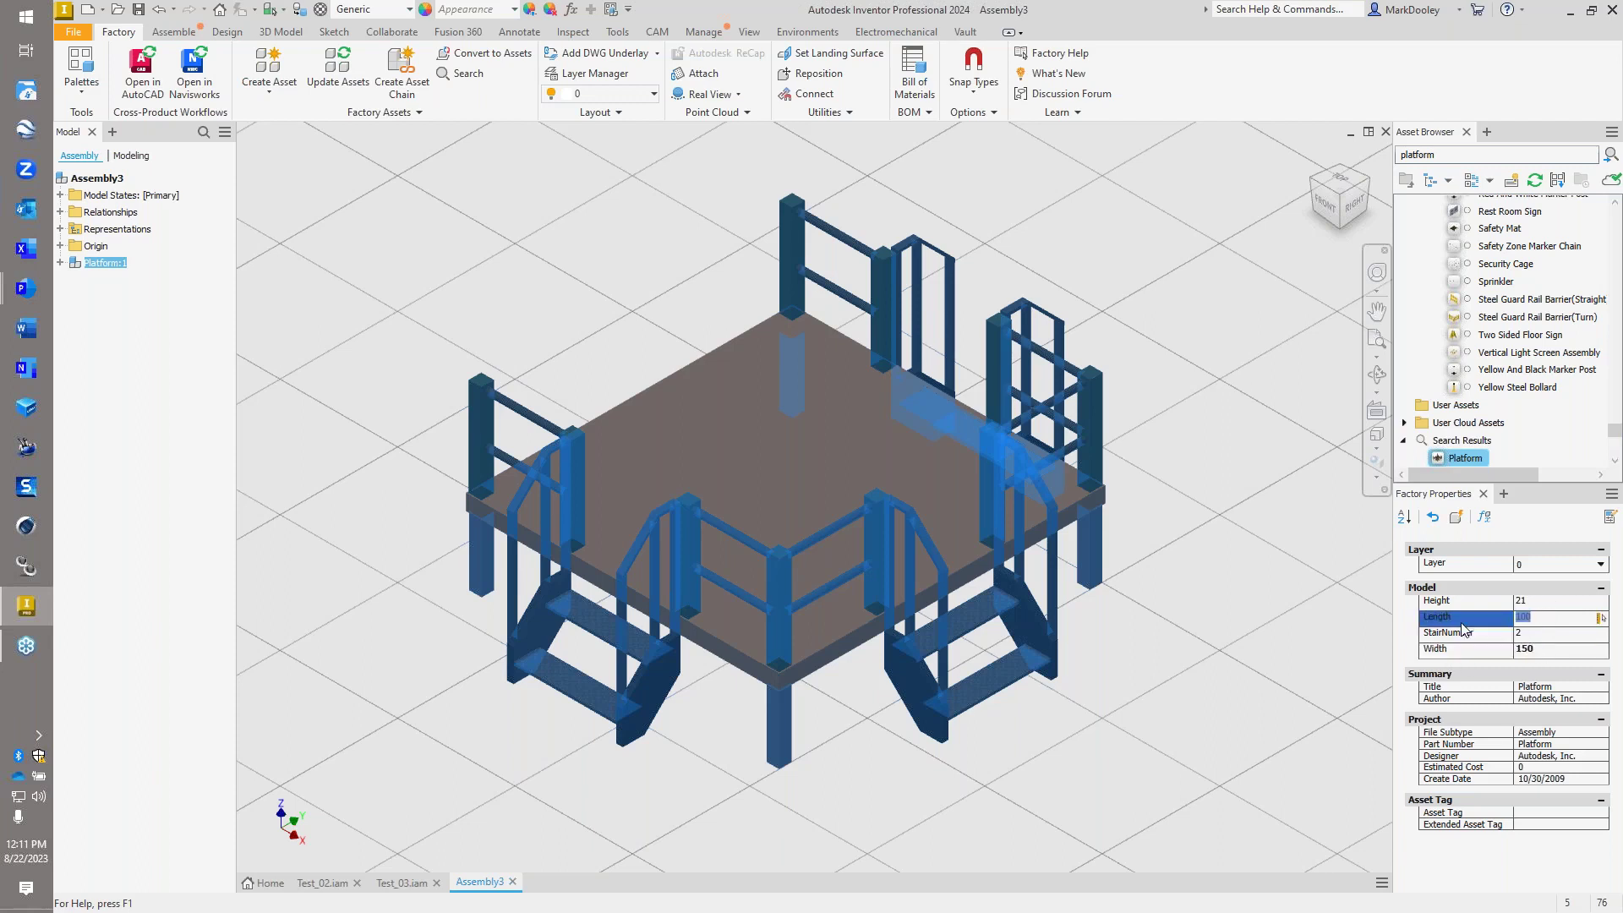
type("200")
left_click(1532, 604)
type("60")
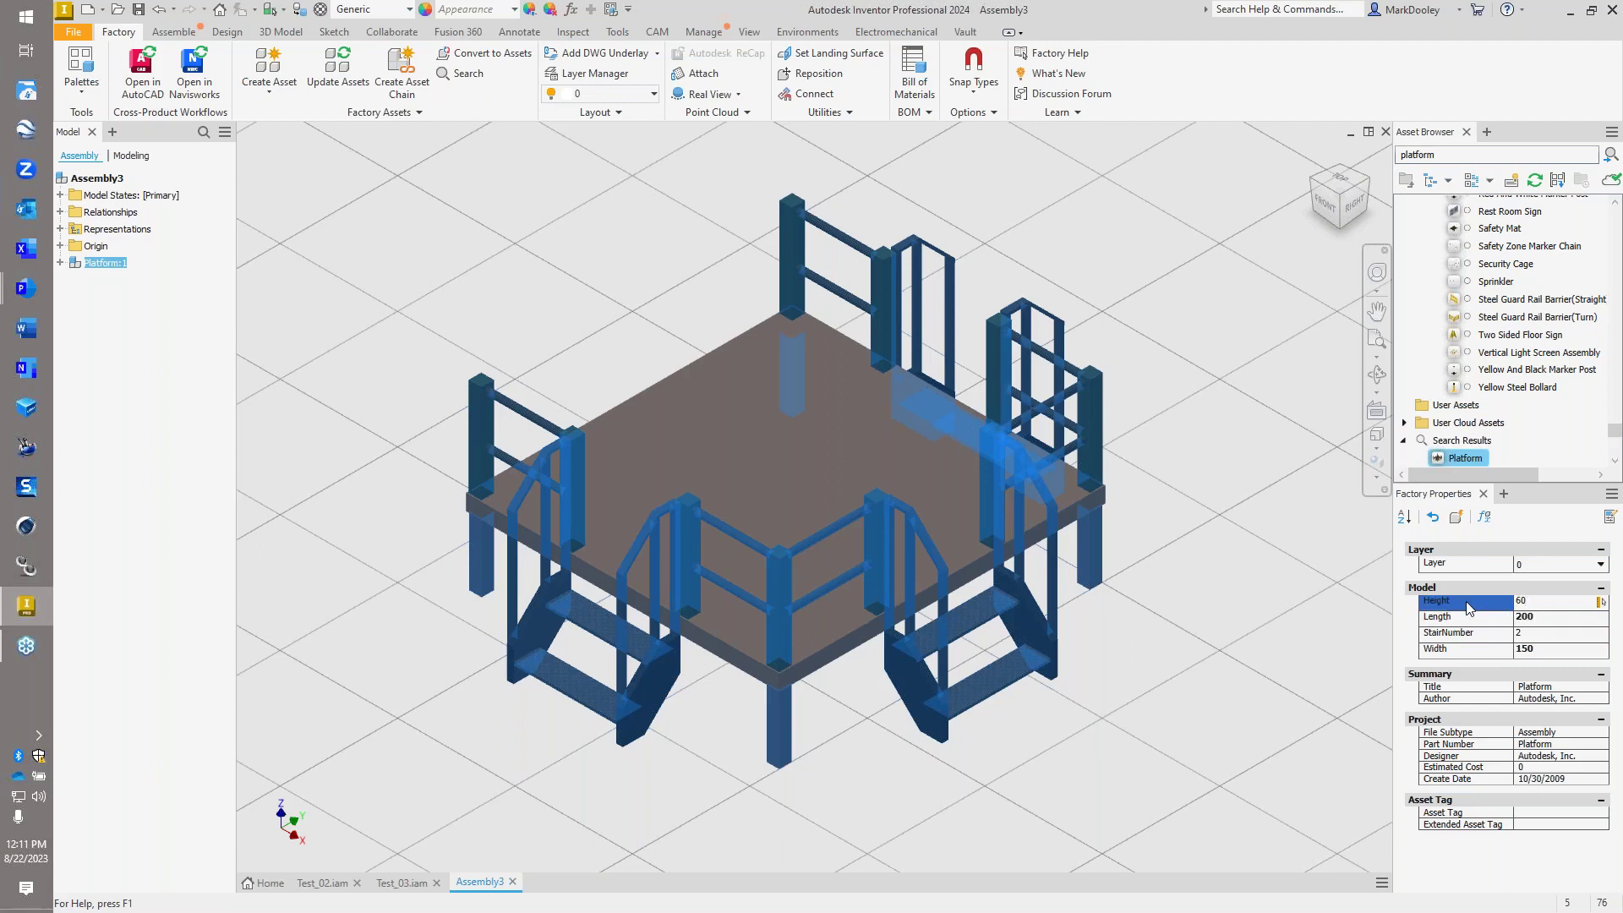
left_click(1518, 633)
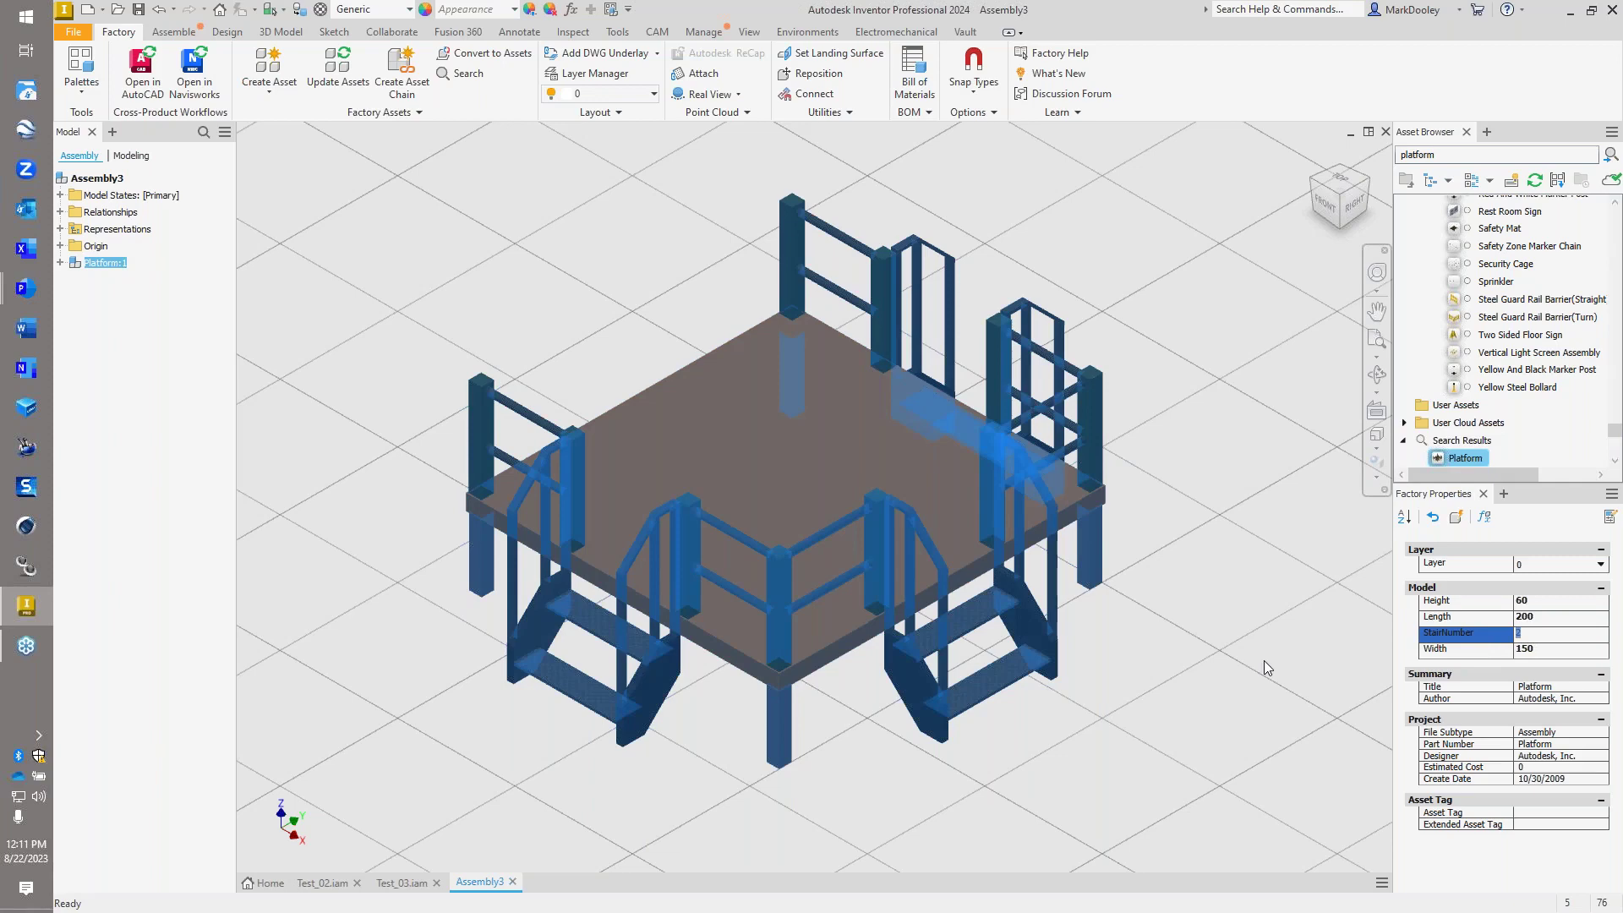
type("7")
key("Return")
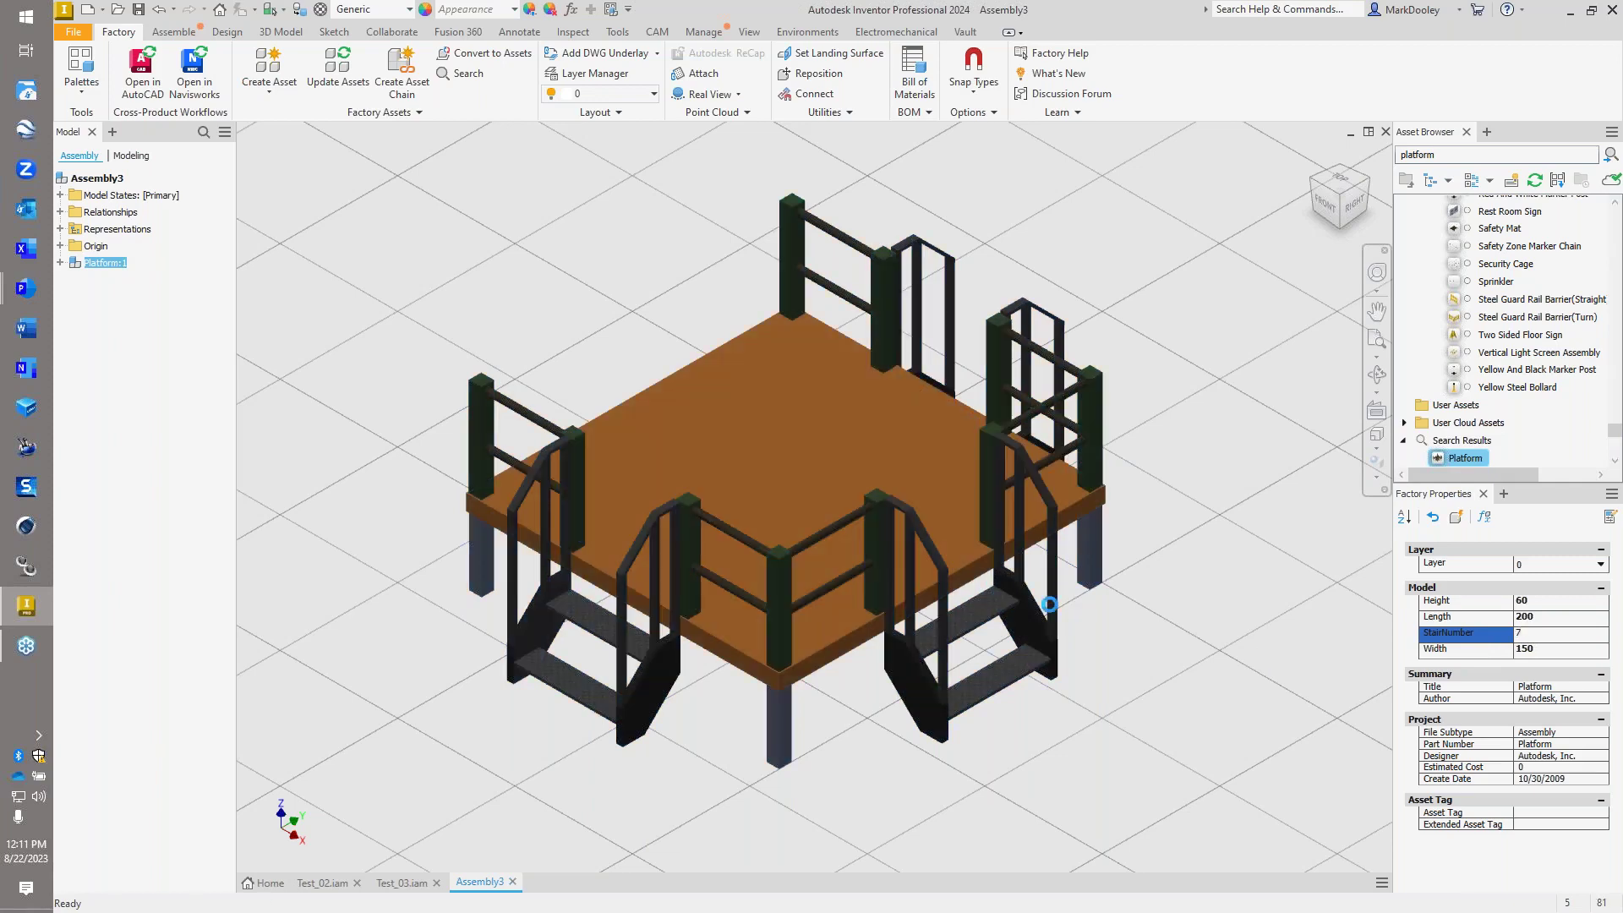
- Inspect the resized platform and delete it from the layout
scroll(823, 576, "up", 5)
left_click(823, 575)
scroll(778, 599, "down", 5)
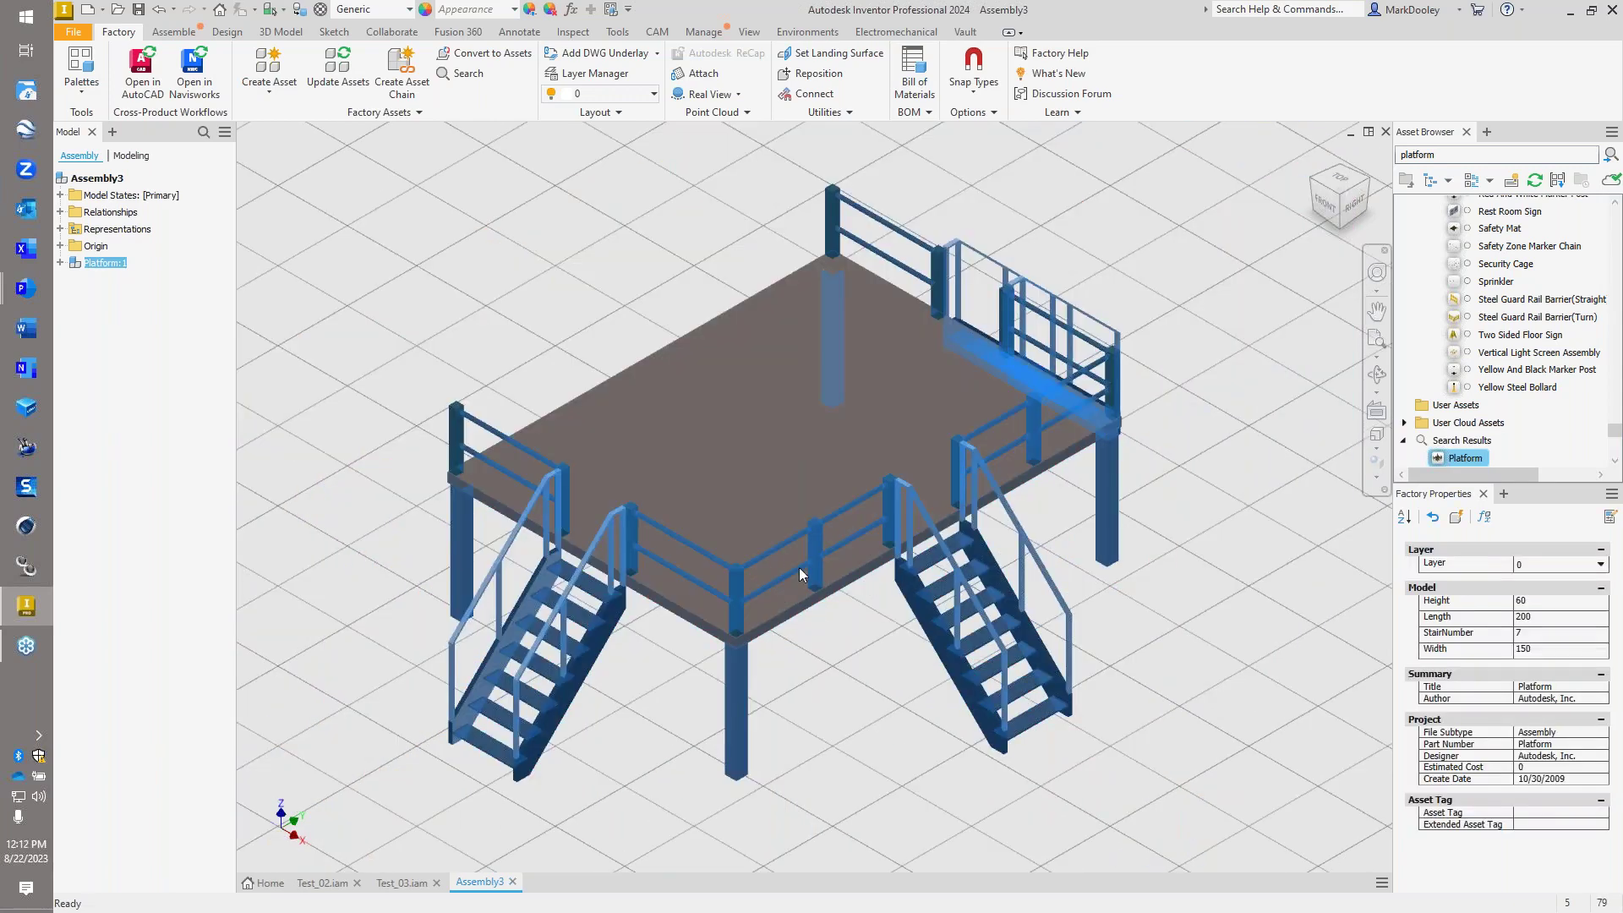
scroll(643, 656, "down", 3)
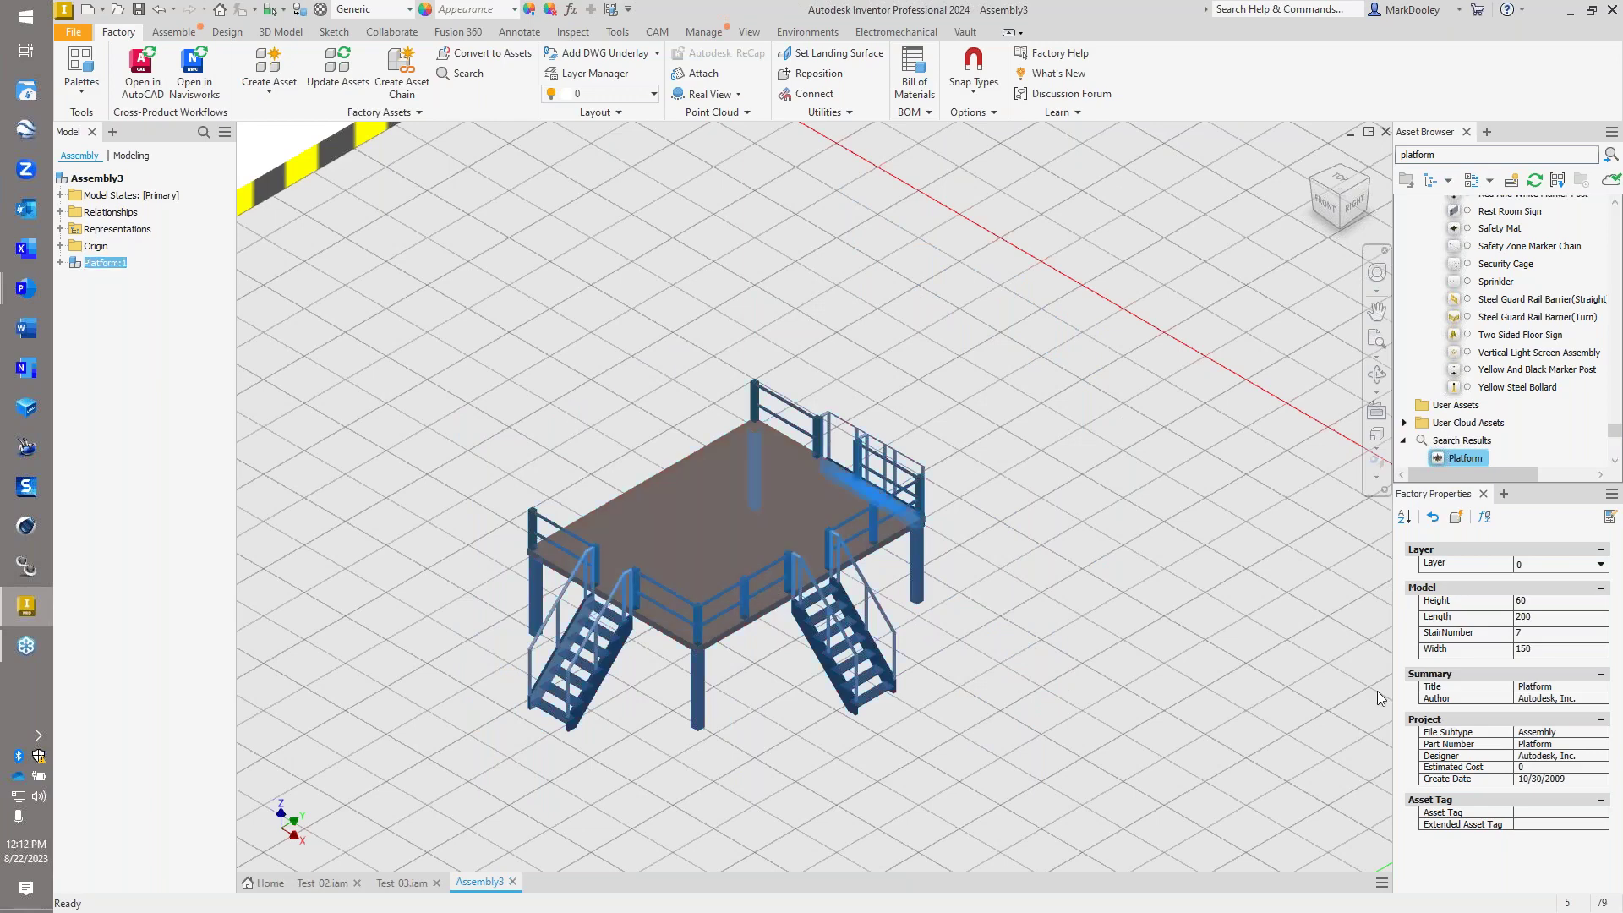
key("Escape")
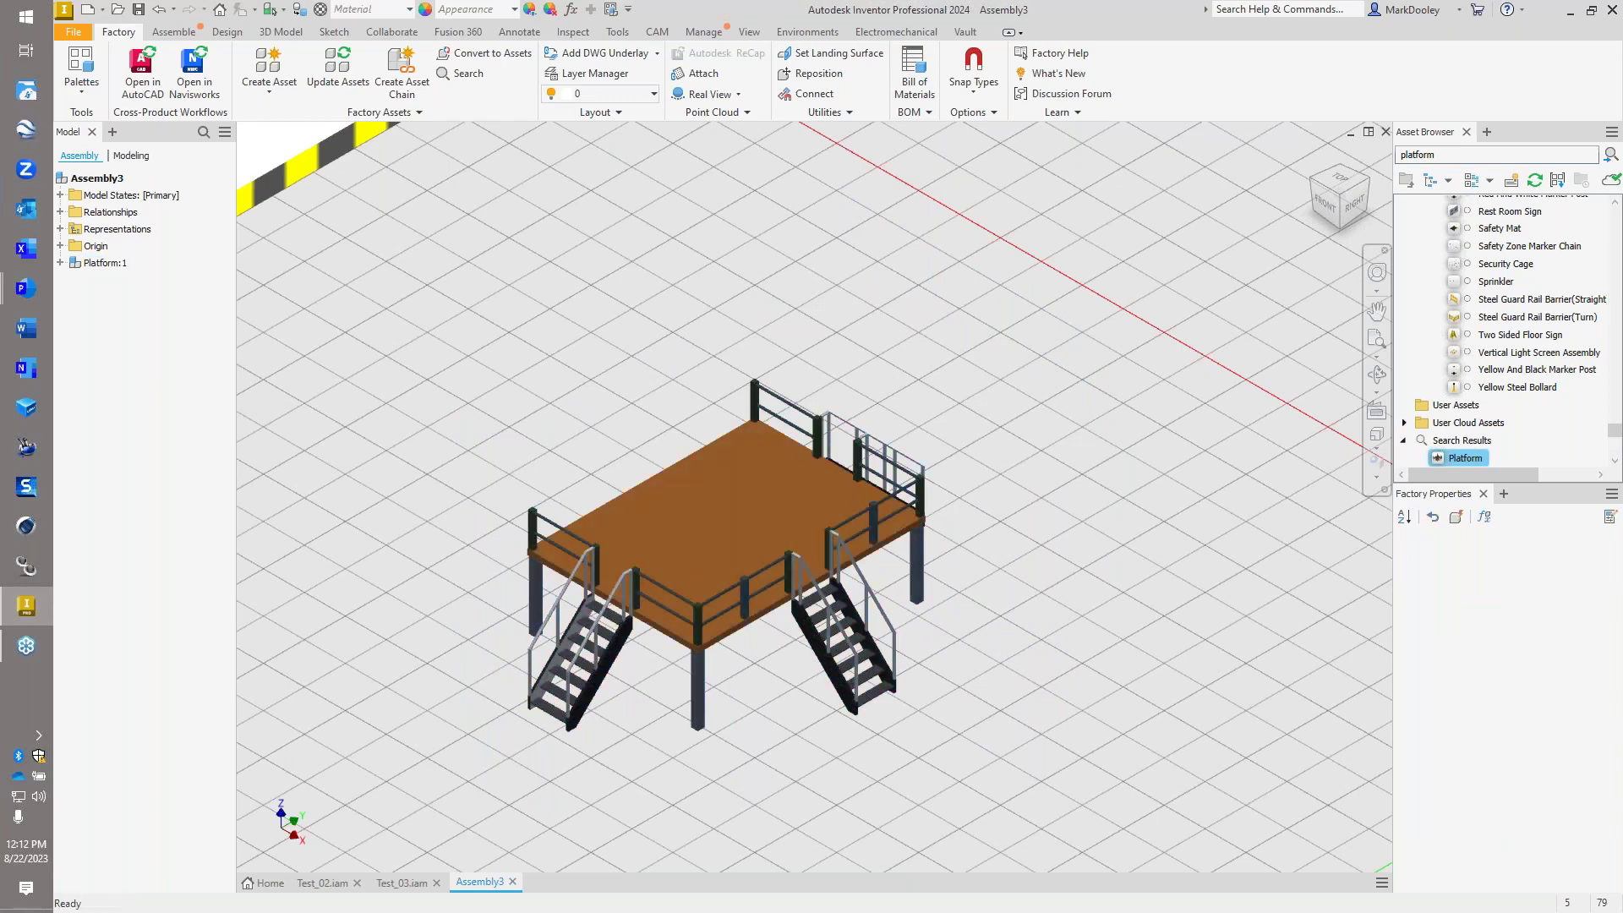
left_click(880, 533)
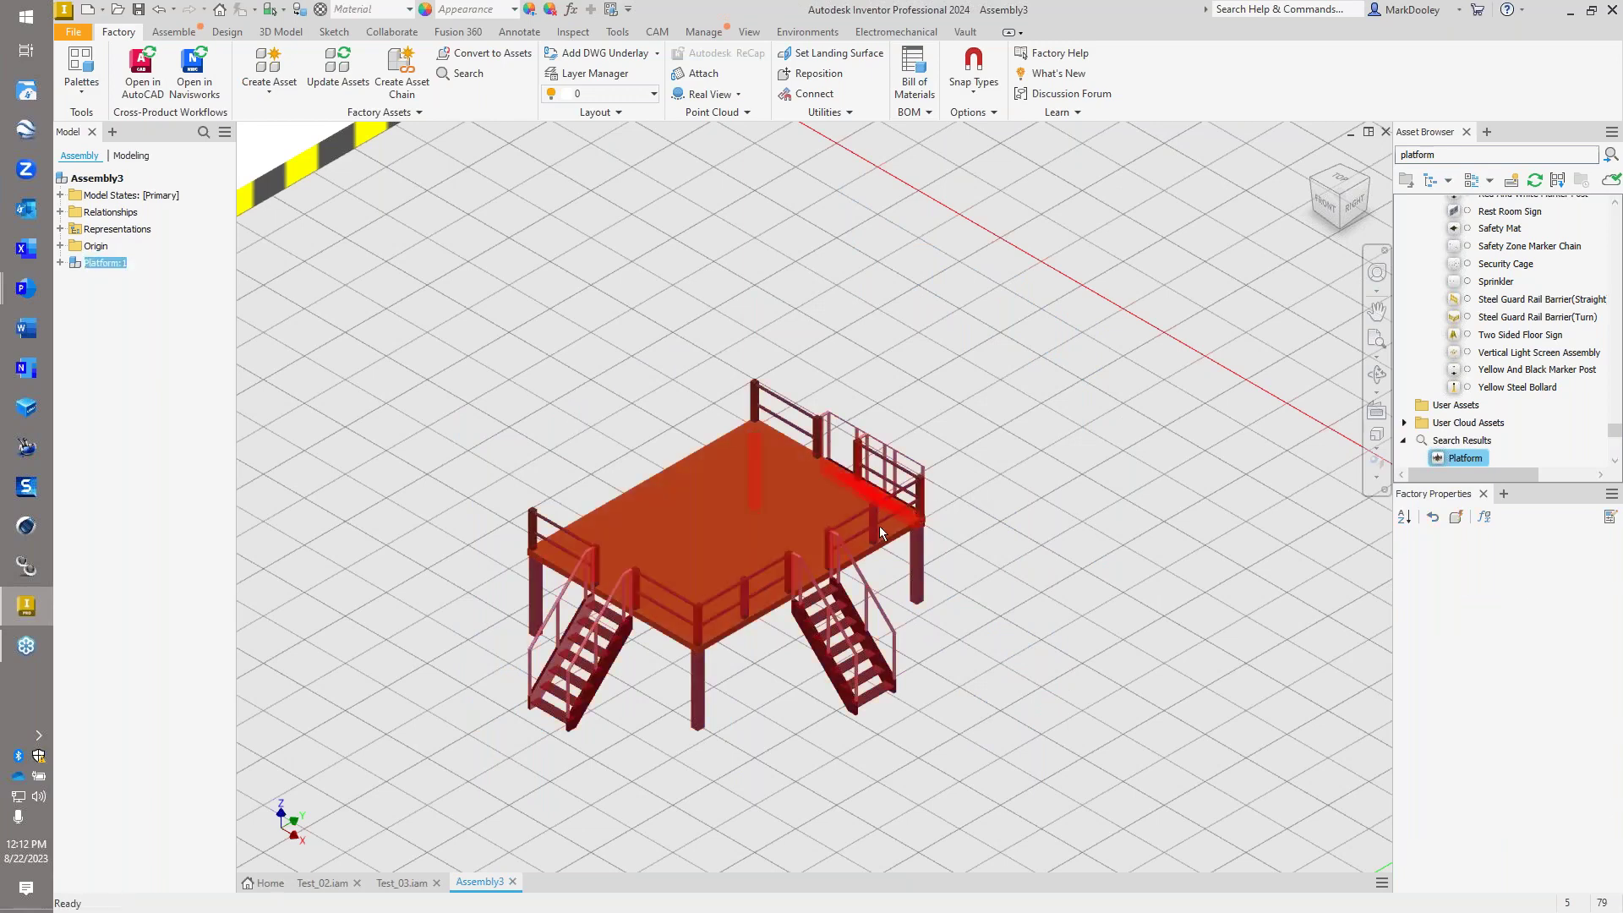
left_click(1057, 492)
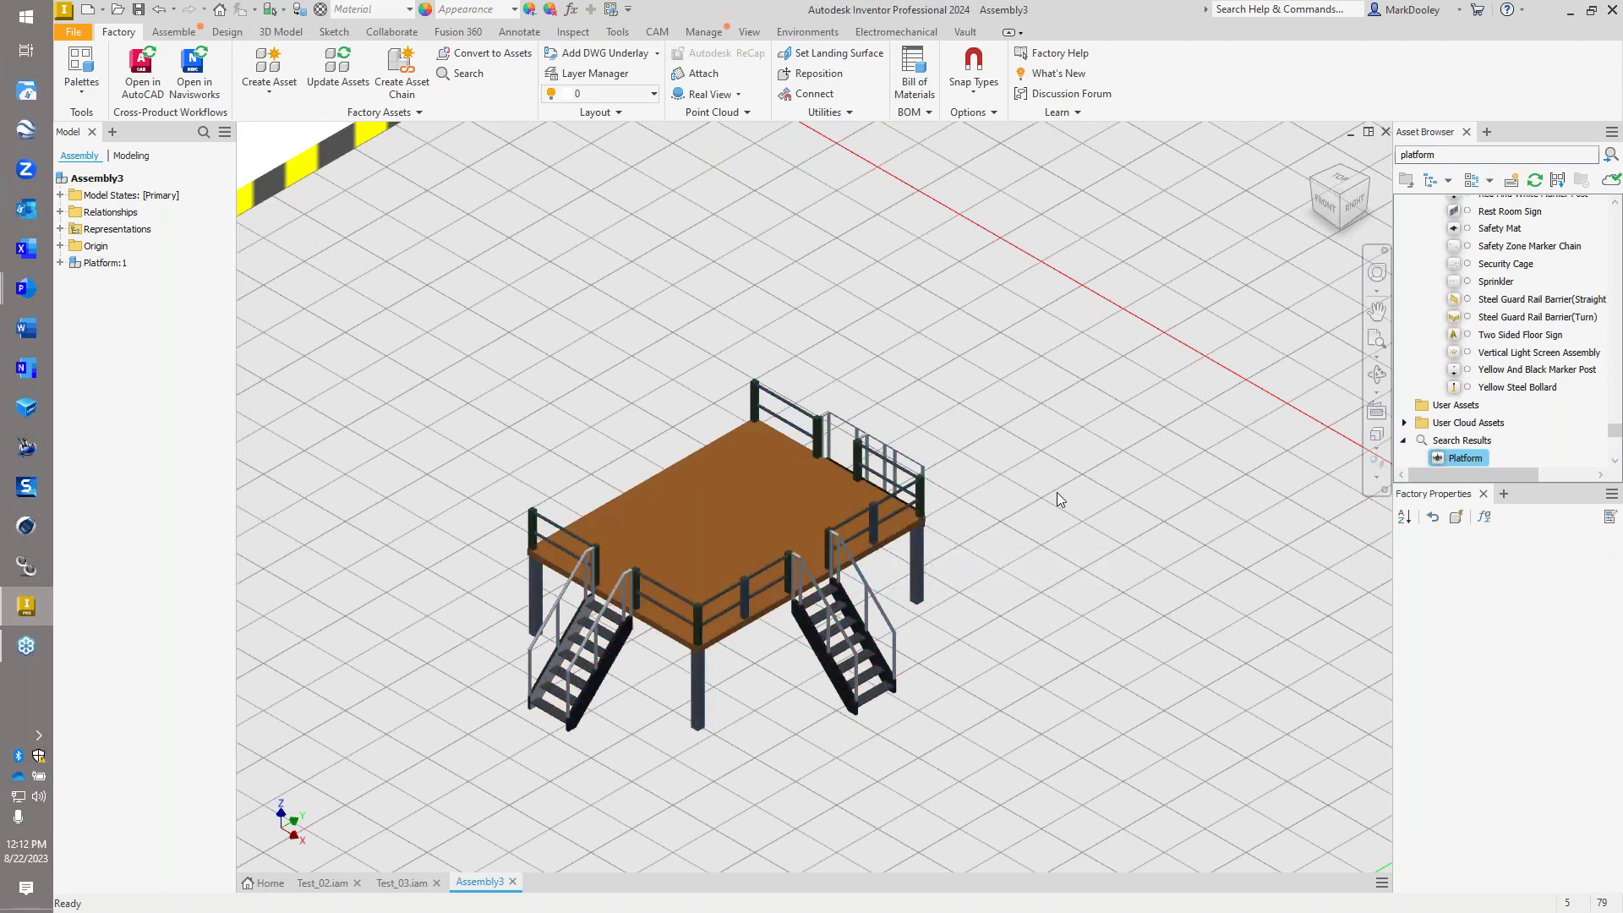
left_click(805, 519)
key("Delete")
- Place a Hand Rail asset from the Safety Equipment assets on the factory floor and rotate it a quarter turn about the vertical axis
scroll(1498, 268, "up", 10)
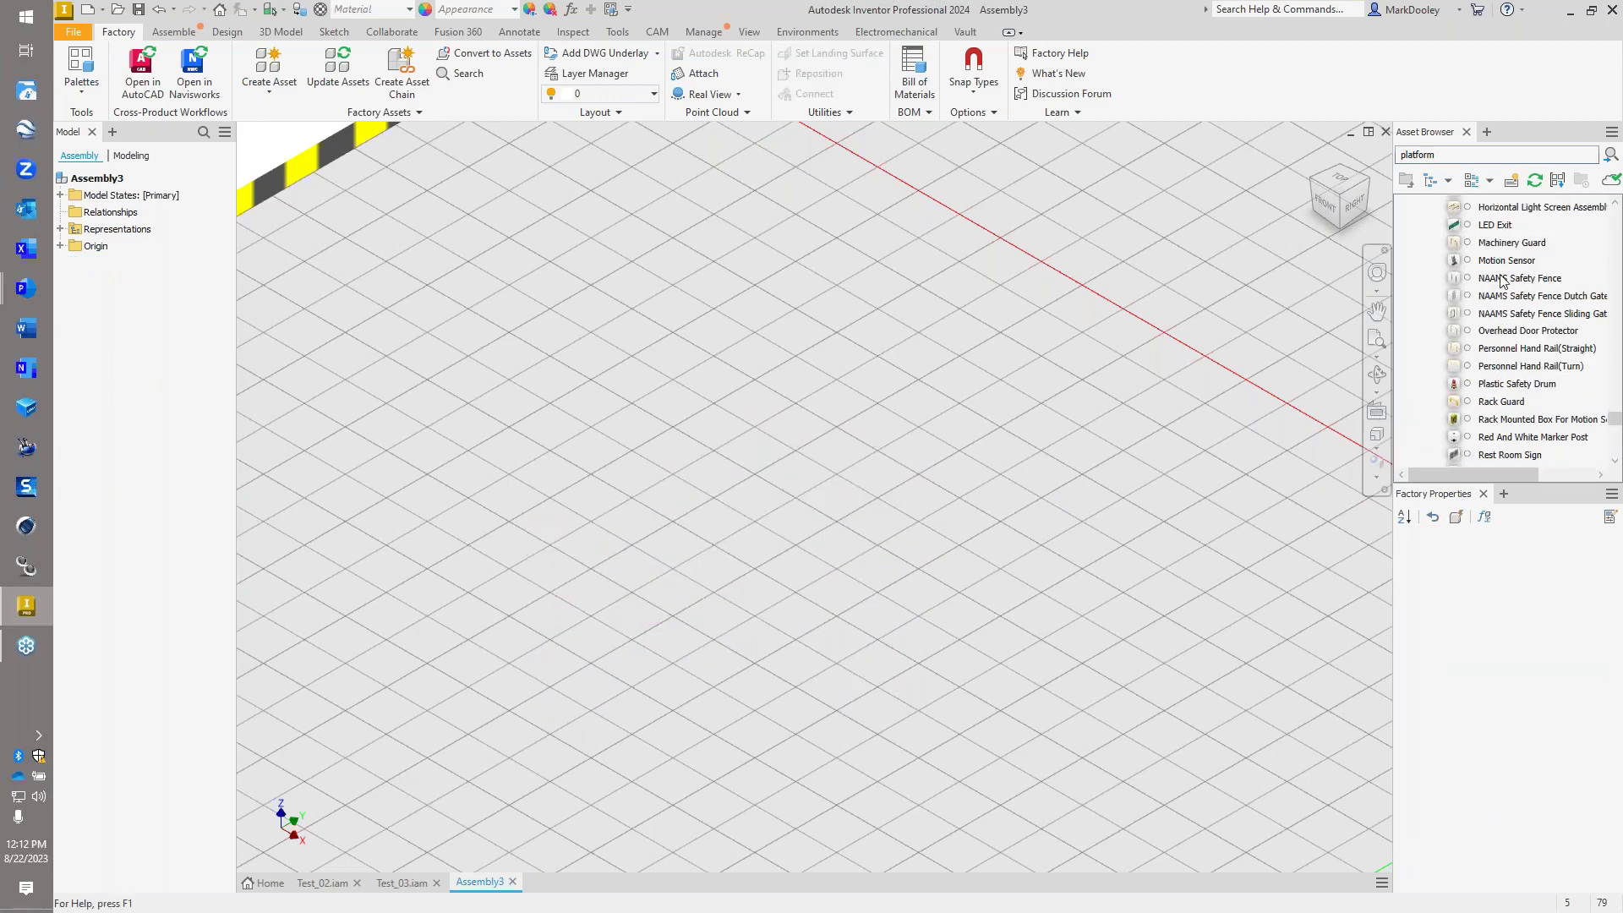
scroll(1499, 269, "up", 3)
scroll(1492, 279, "down", 5)
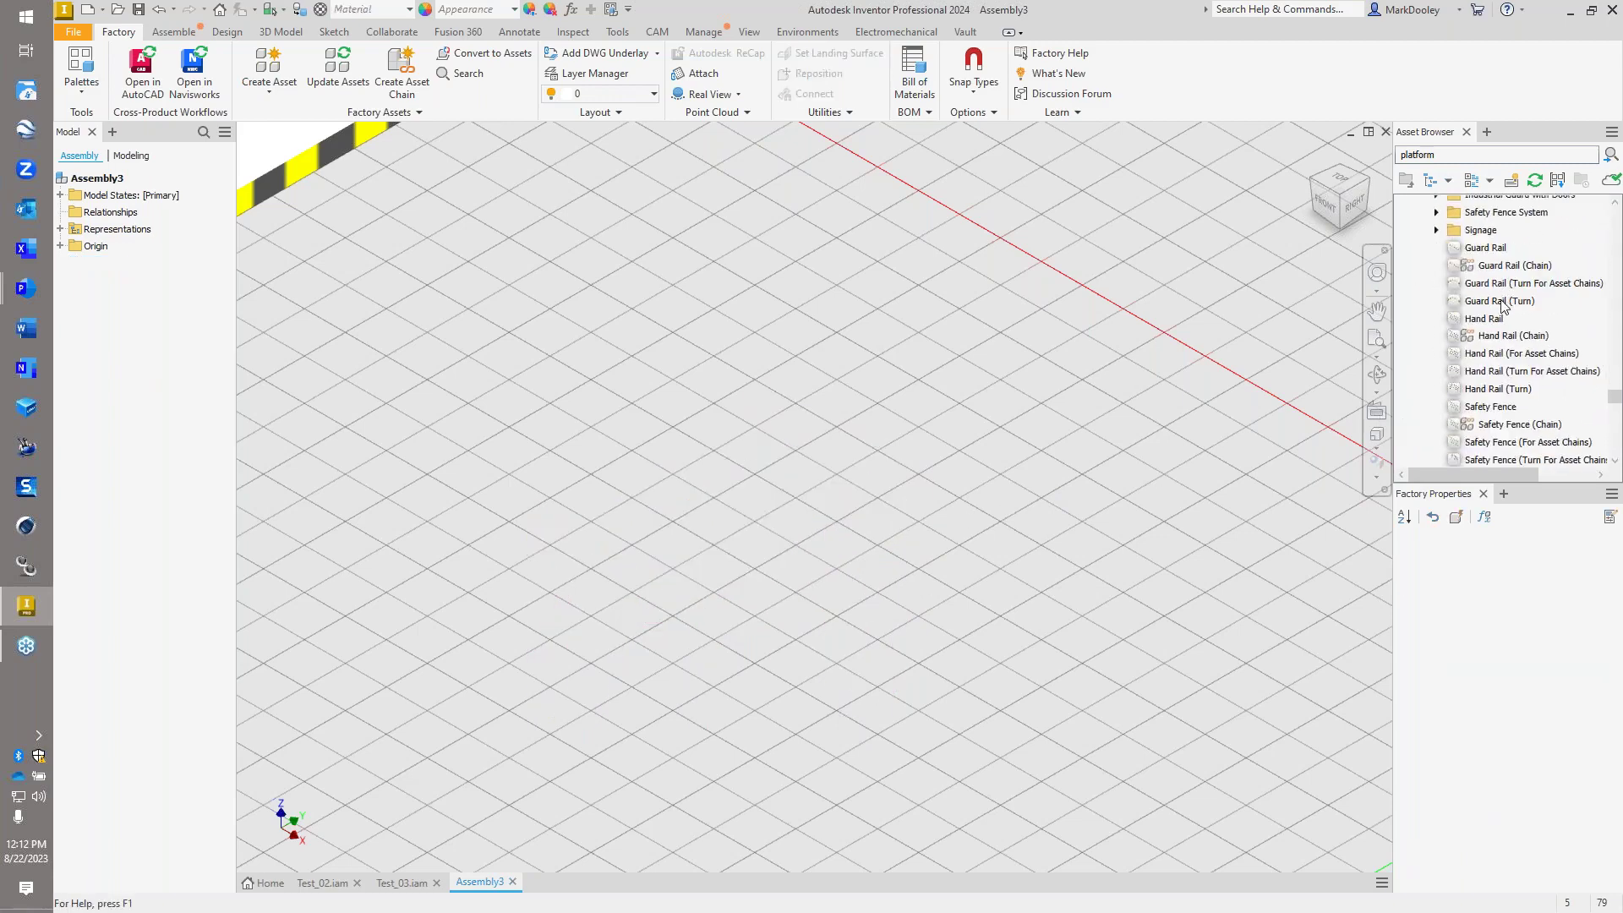
left_click(1488, 245)
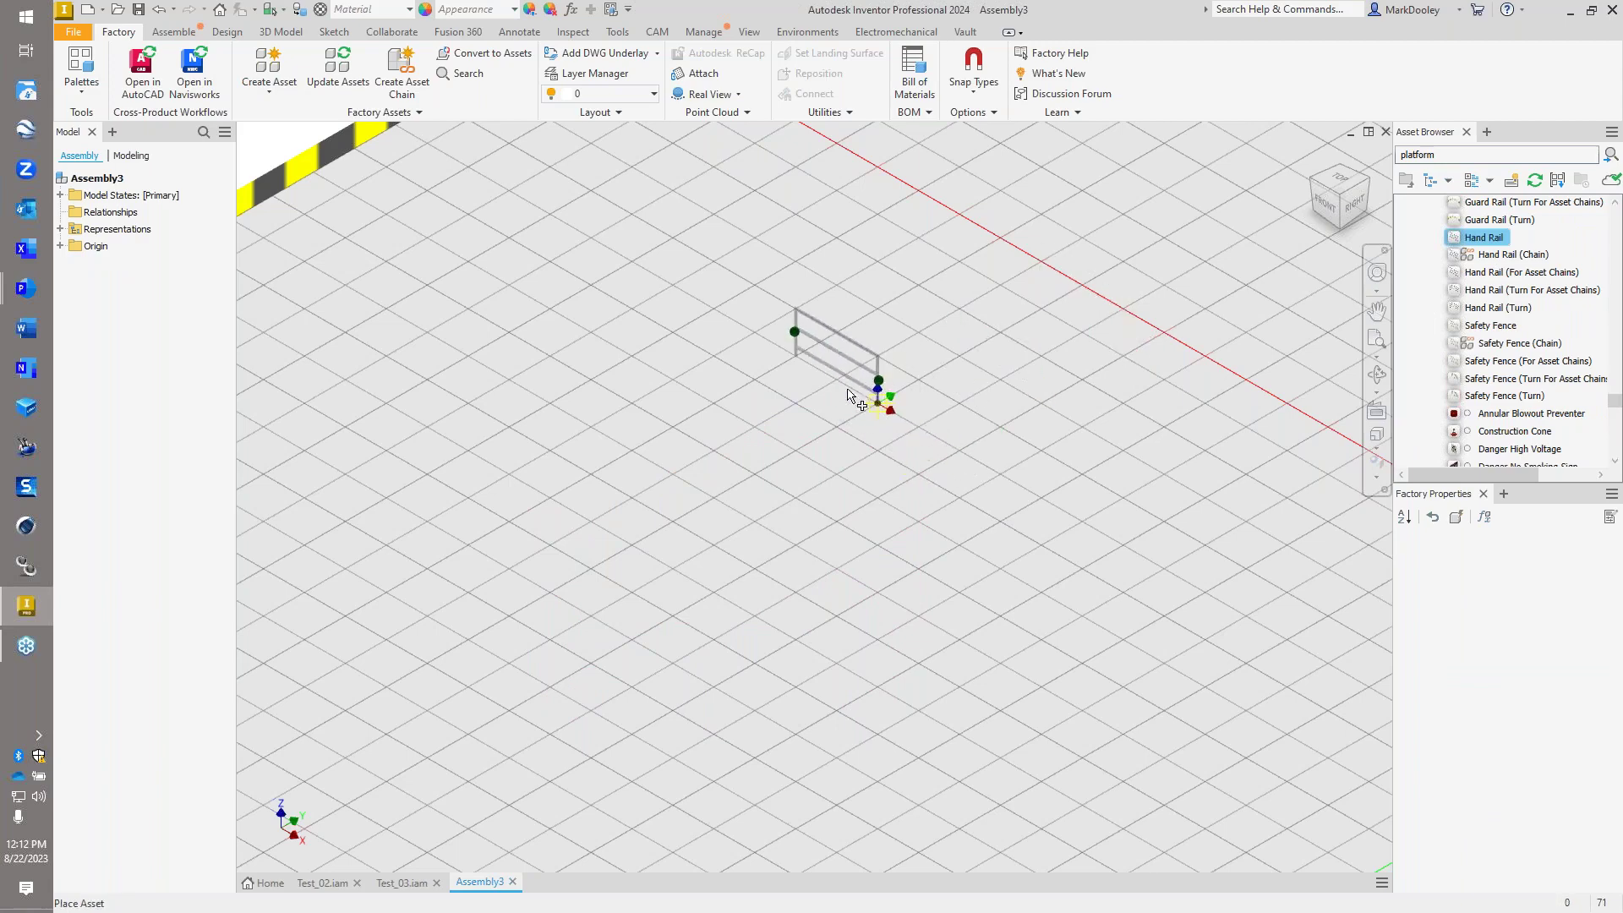
left_click(838, 380)
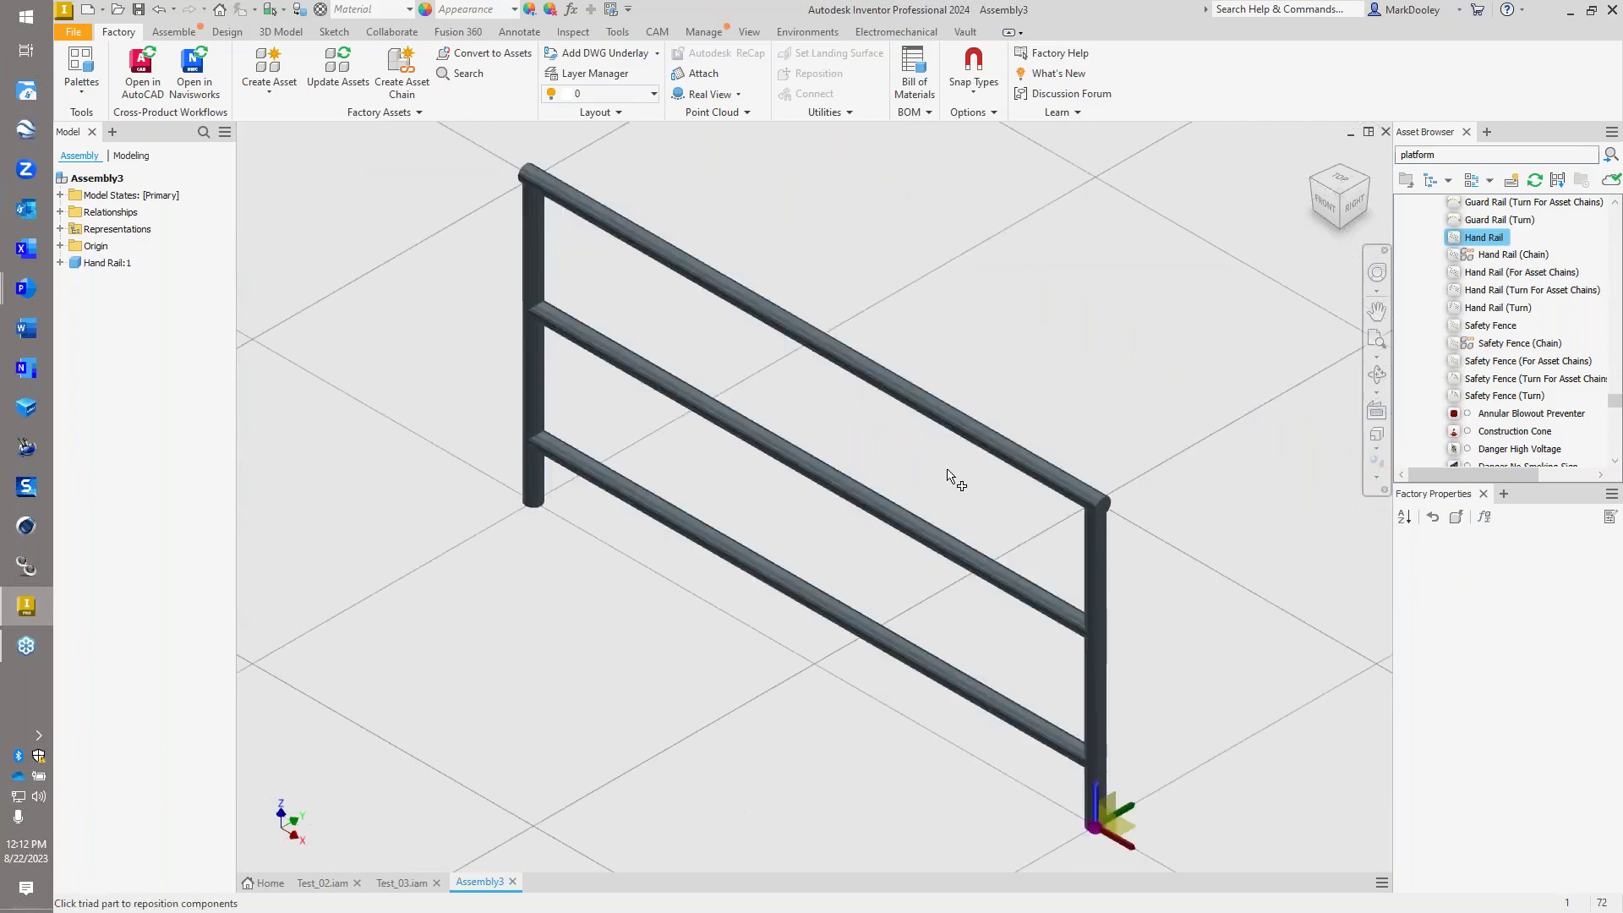
left_click_drag(972, 624, 1117, 564)
right_click(1063, 480)
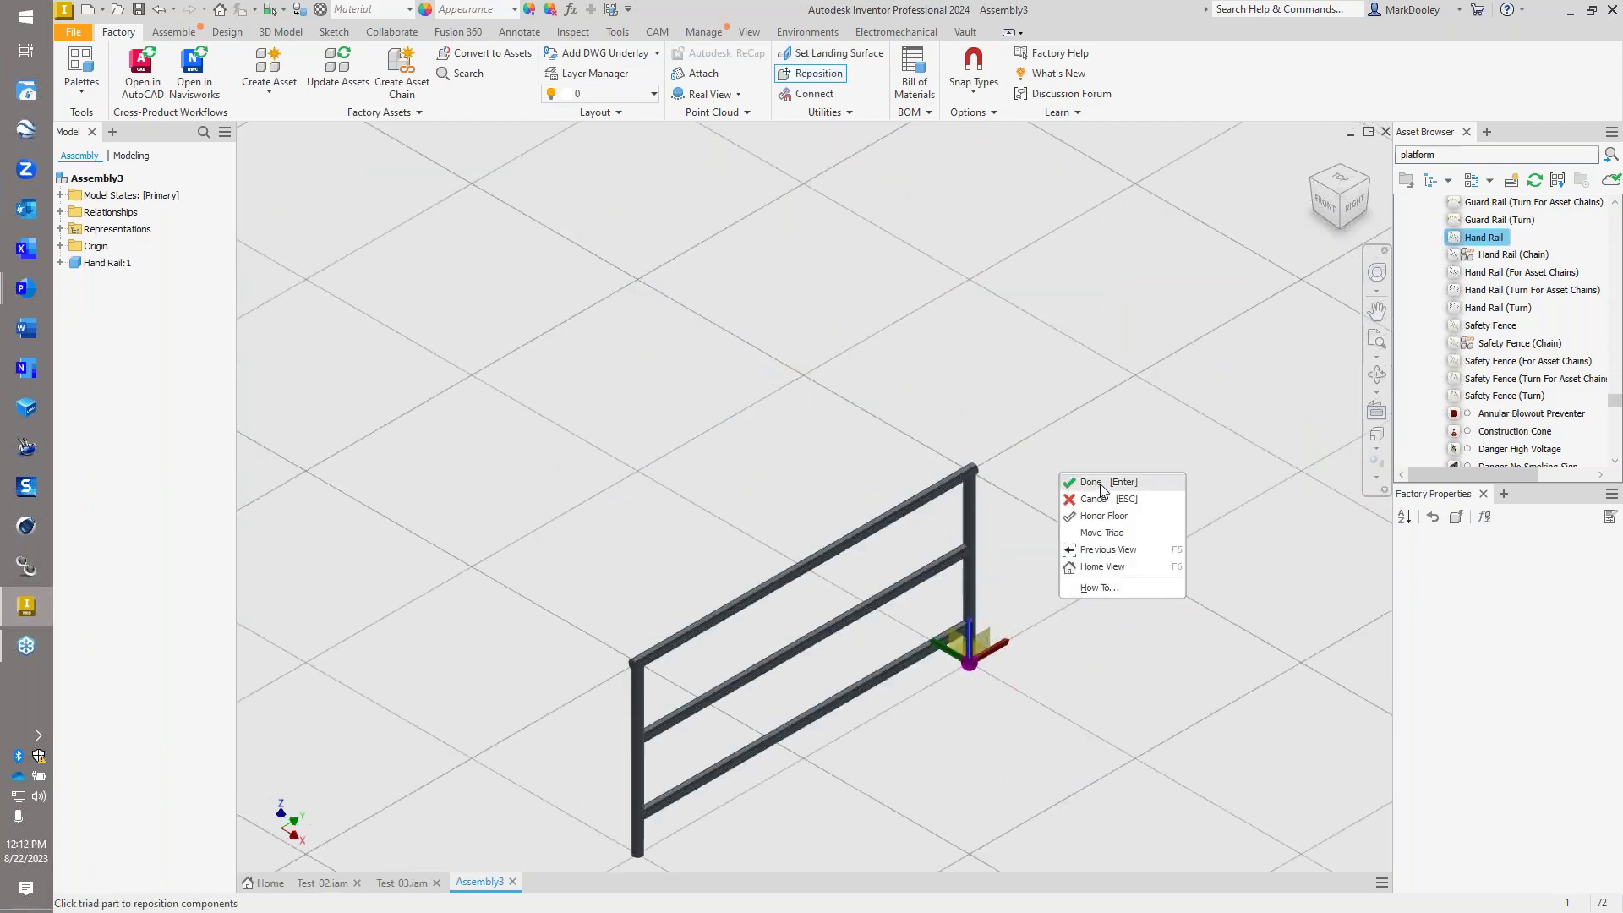
left_click(1103, 494)
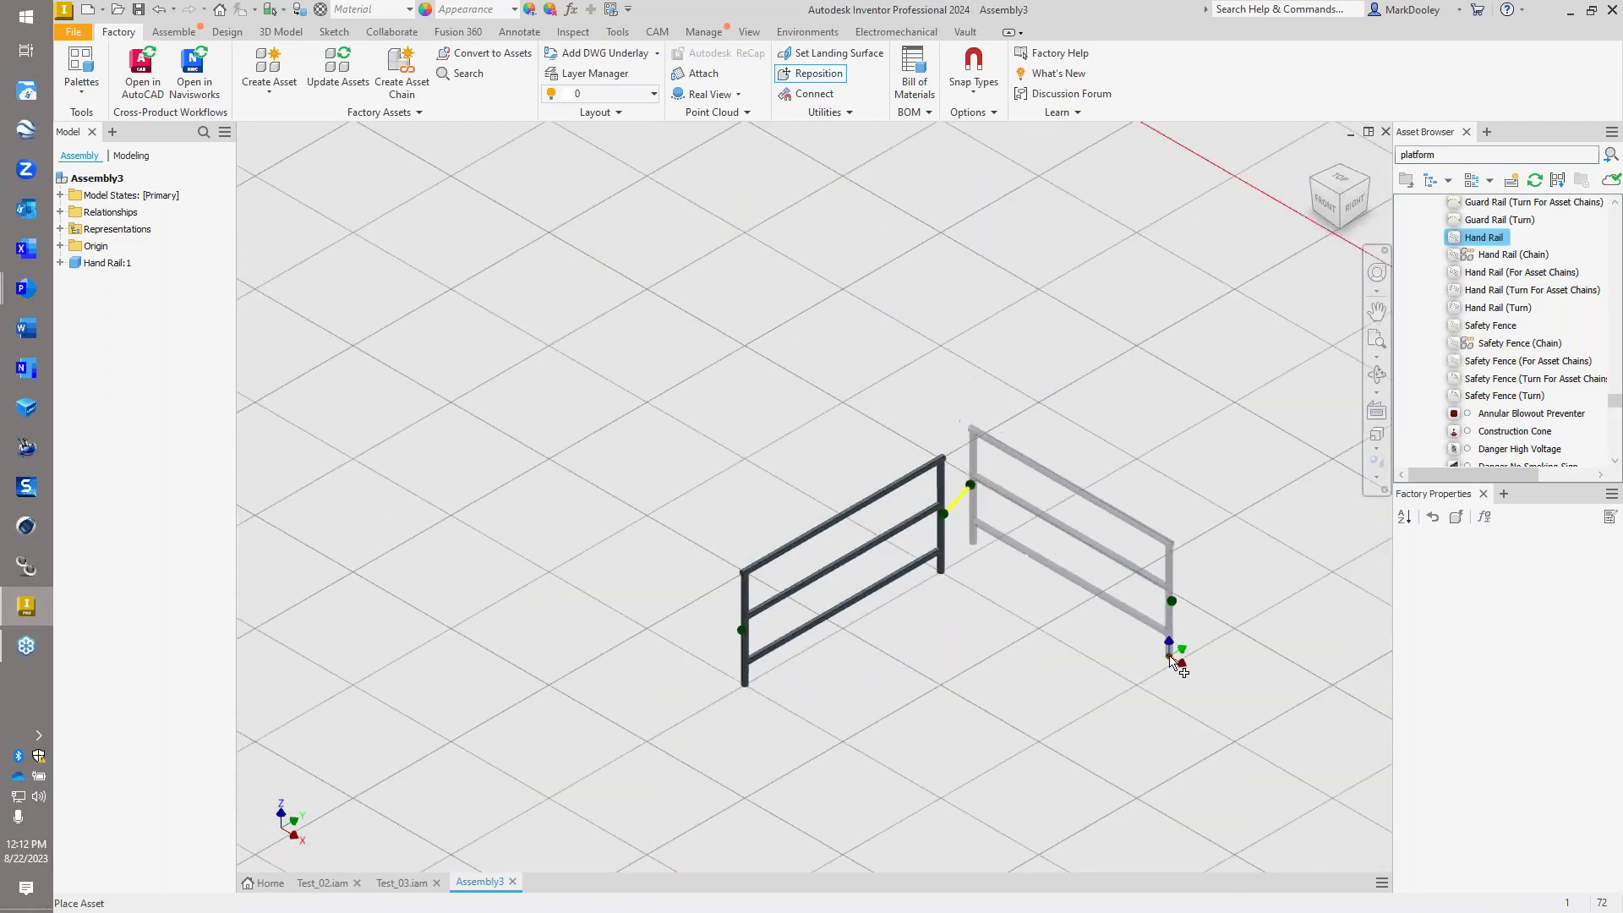
- Snap seven more Hand Rail sections onto the ends of the first one to form a straight run, and end the placement
left_click(1149, 661)
scroll(892, 575, "up", 3)
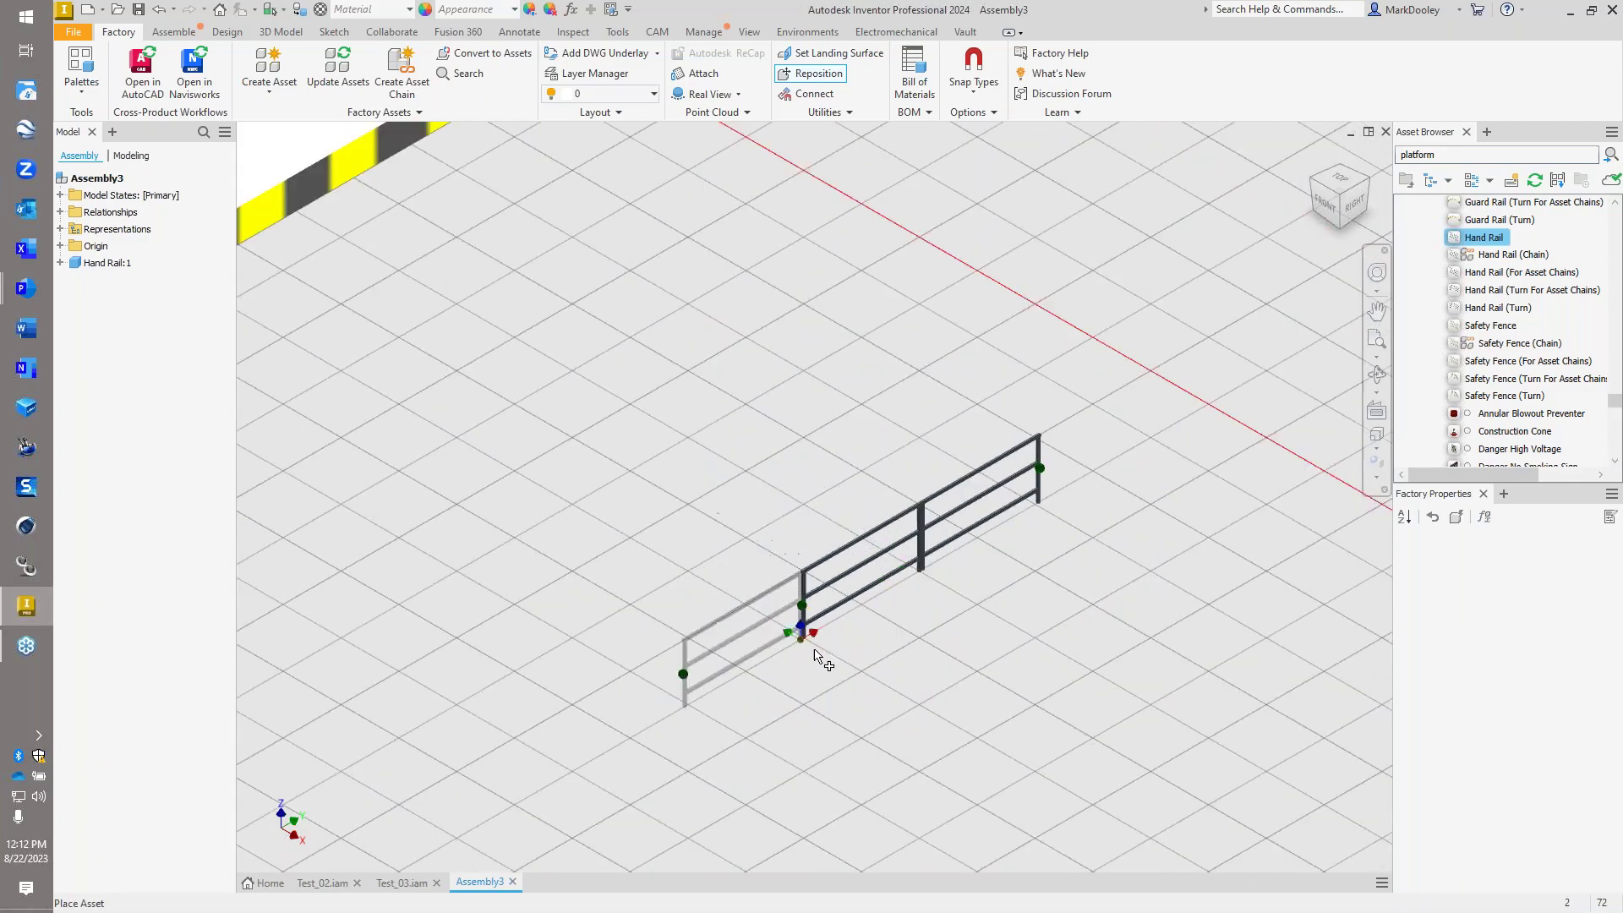
left_click(737, 675)
left_click(592, 761)
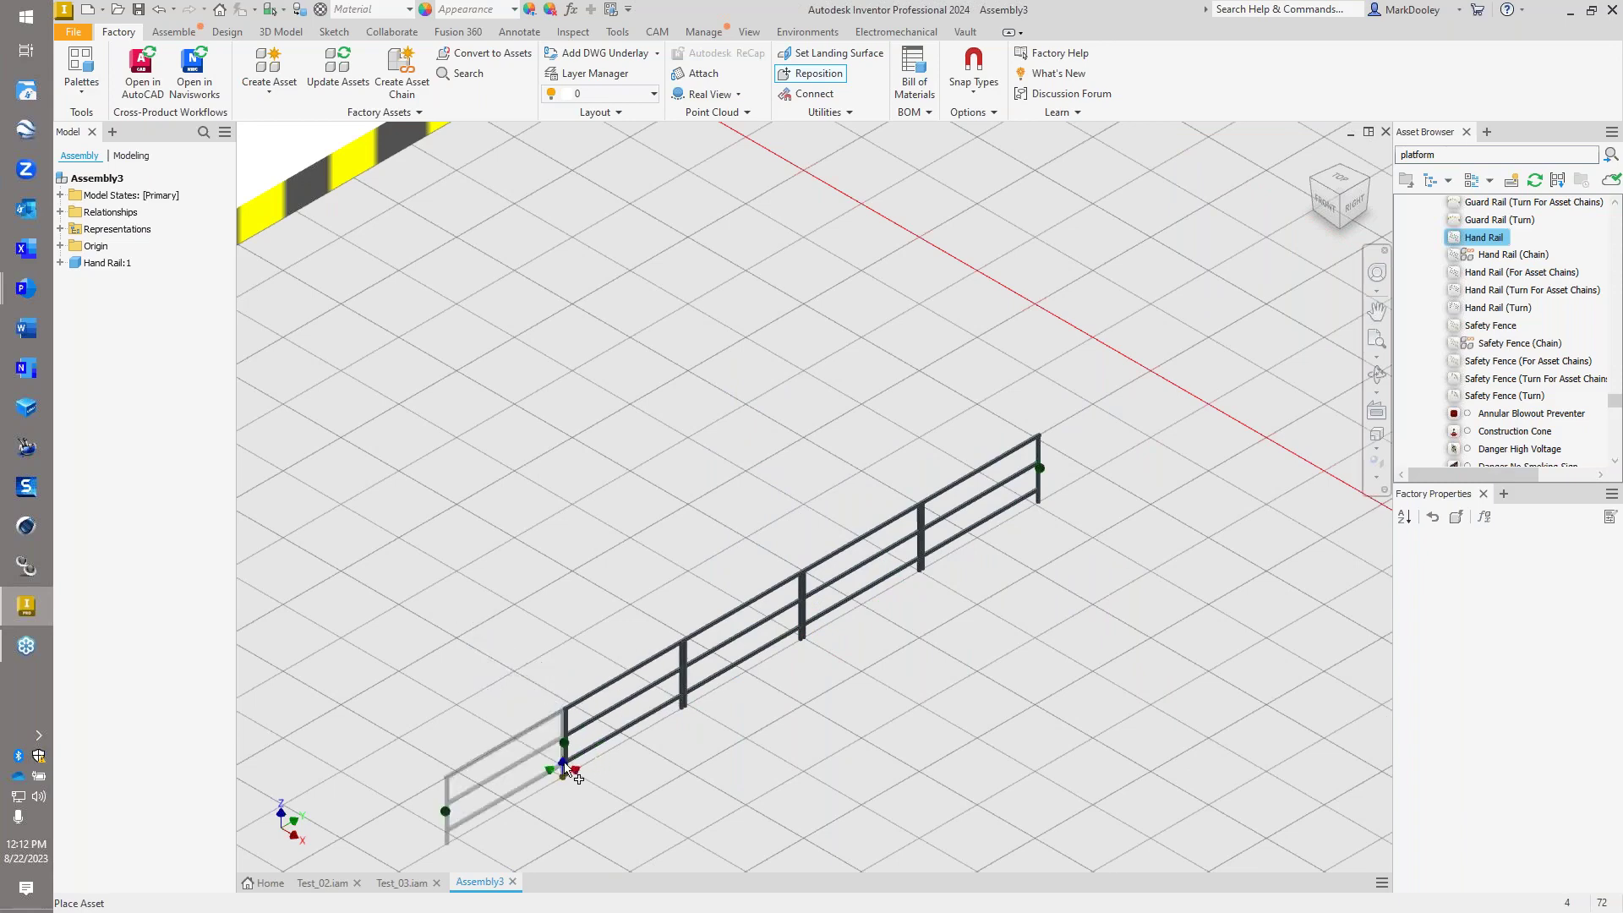
left_click(570, 771)
left_click(1156, 584)
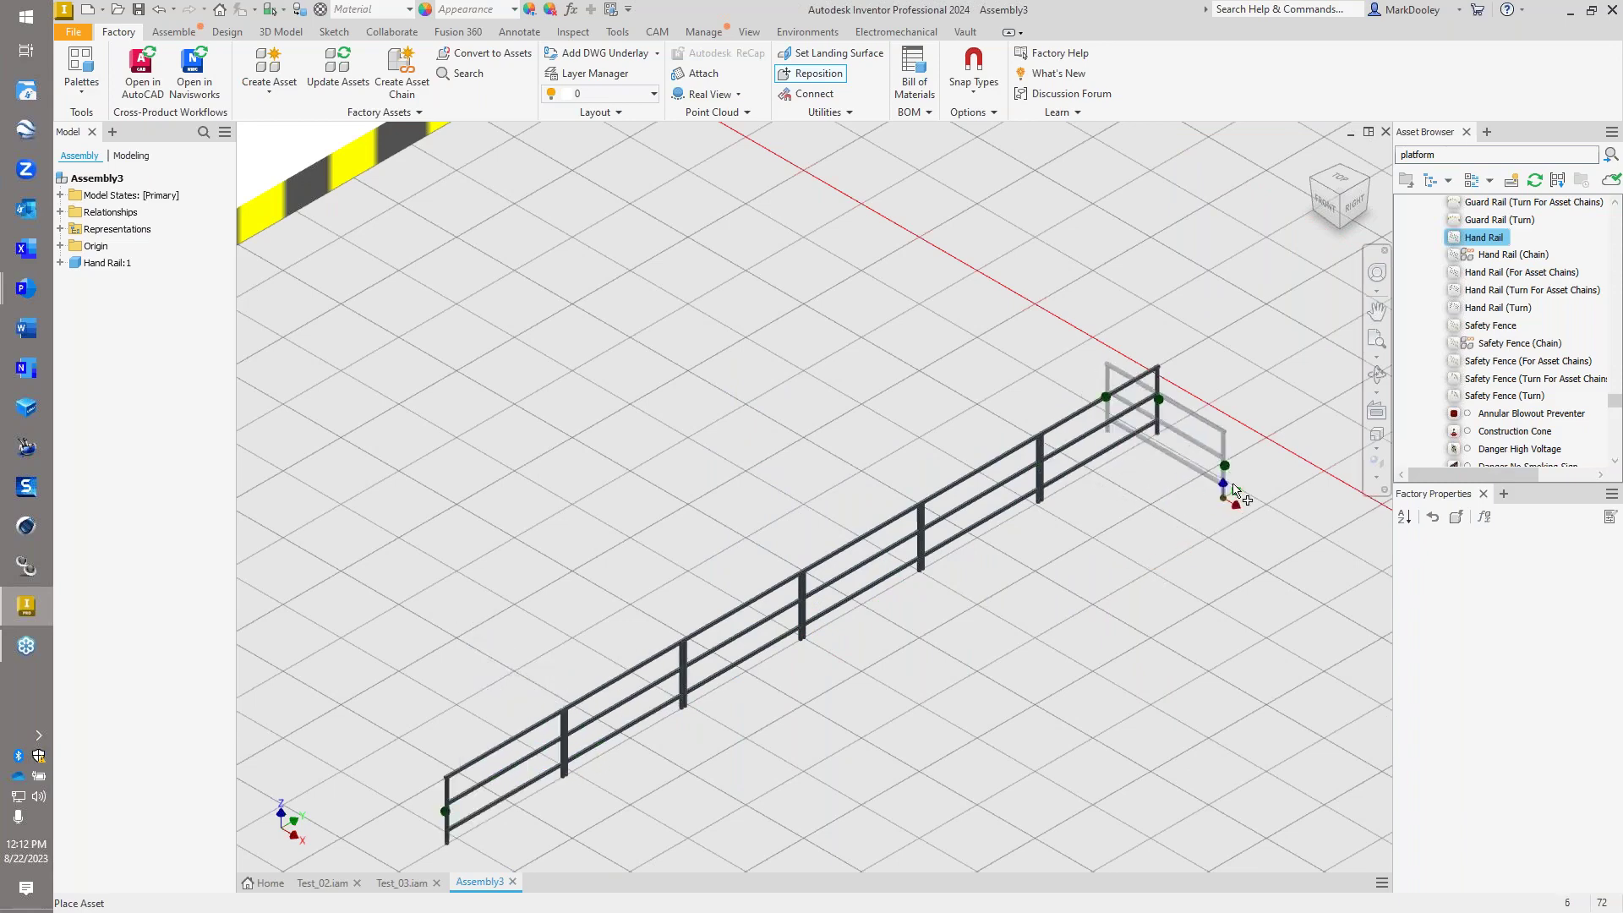
left_click(1281, 511)
scroll(924, 435, "down", 3)
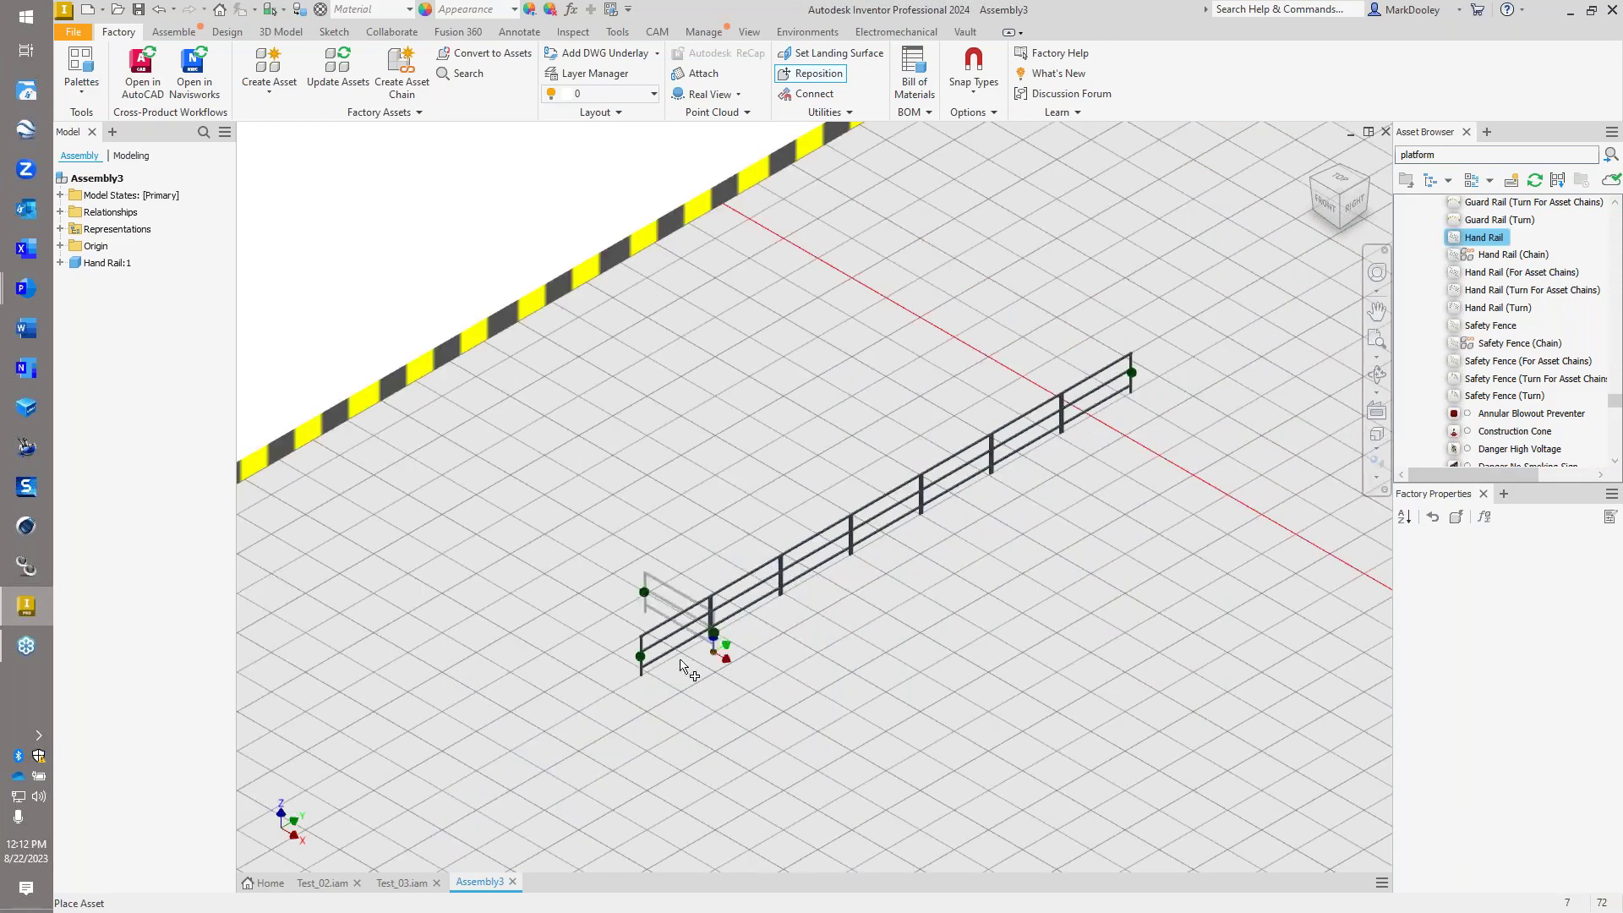
left_click(643, 676)
right_click(823, 705)
left_click(872, 717)
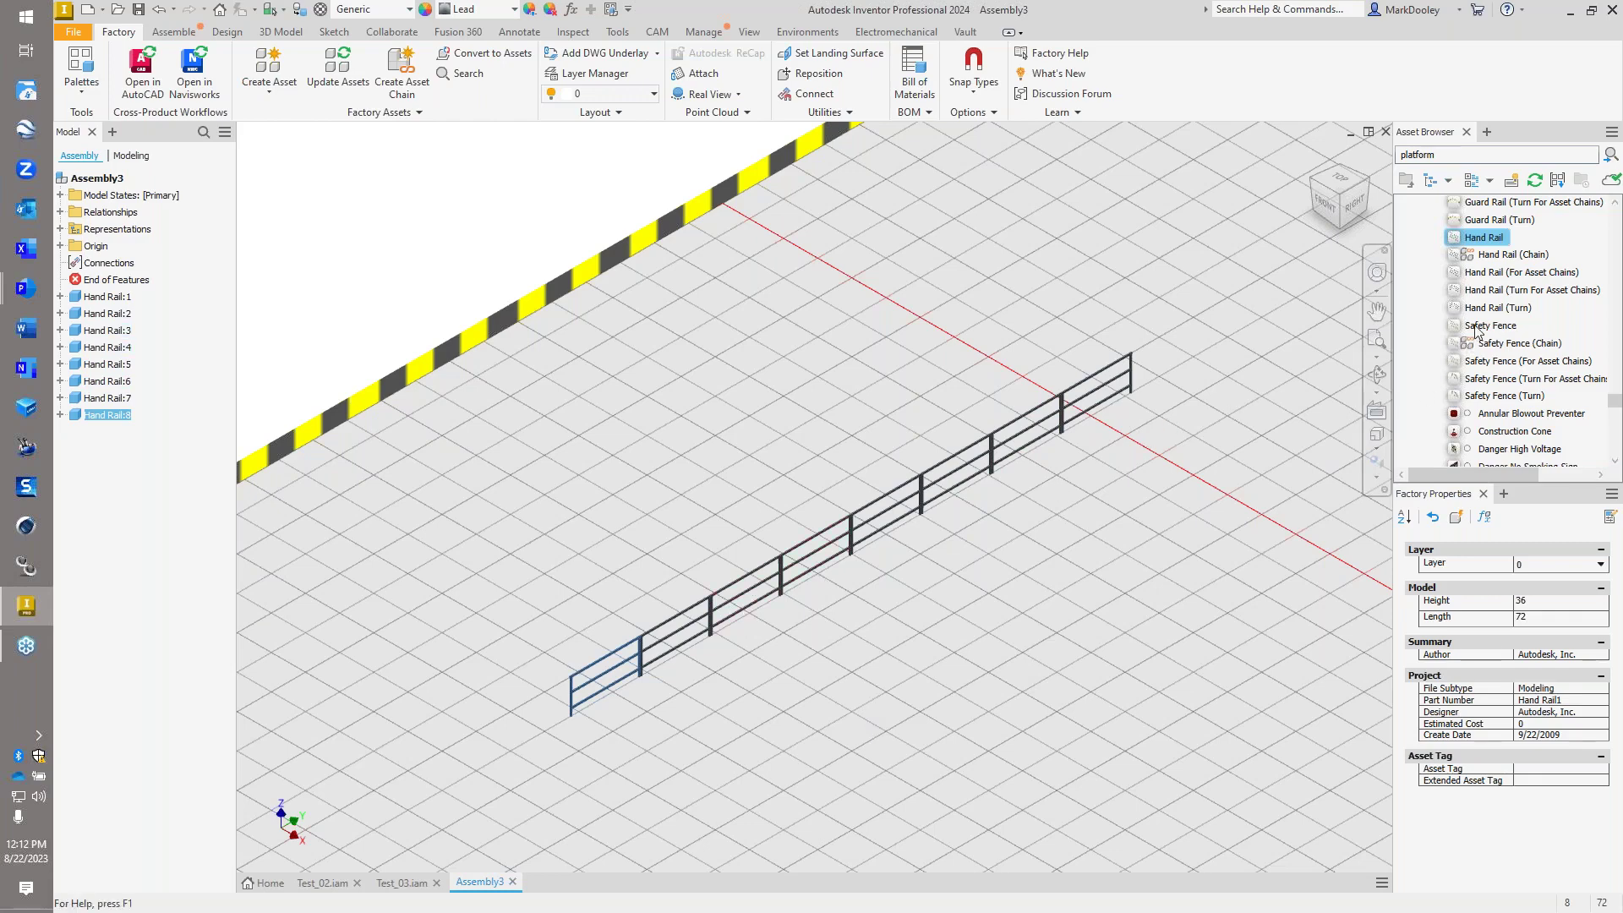
- Place a Safety Fence asset behind the hand rail run and rotate it a quarter turn so it runs parallel to the rails
left_click_drag(1475, 325, 923, 283)
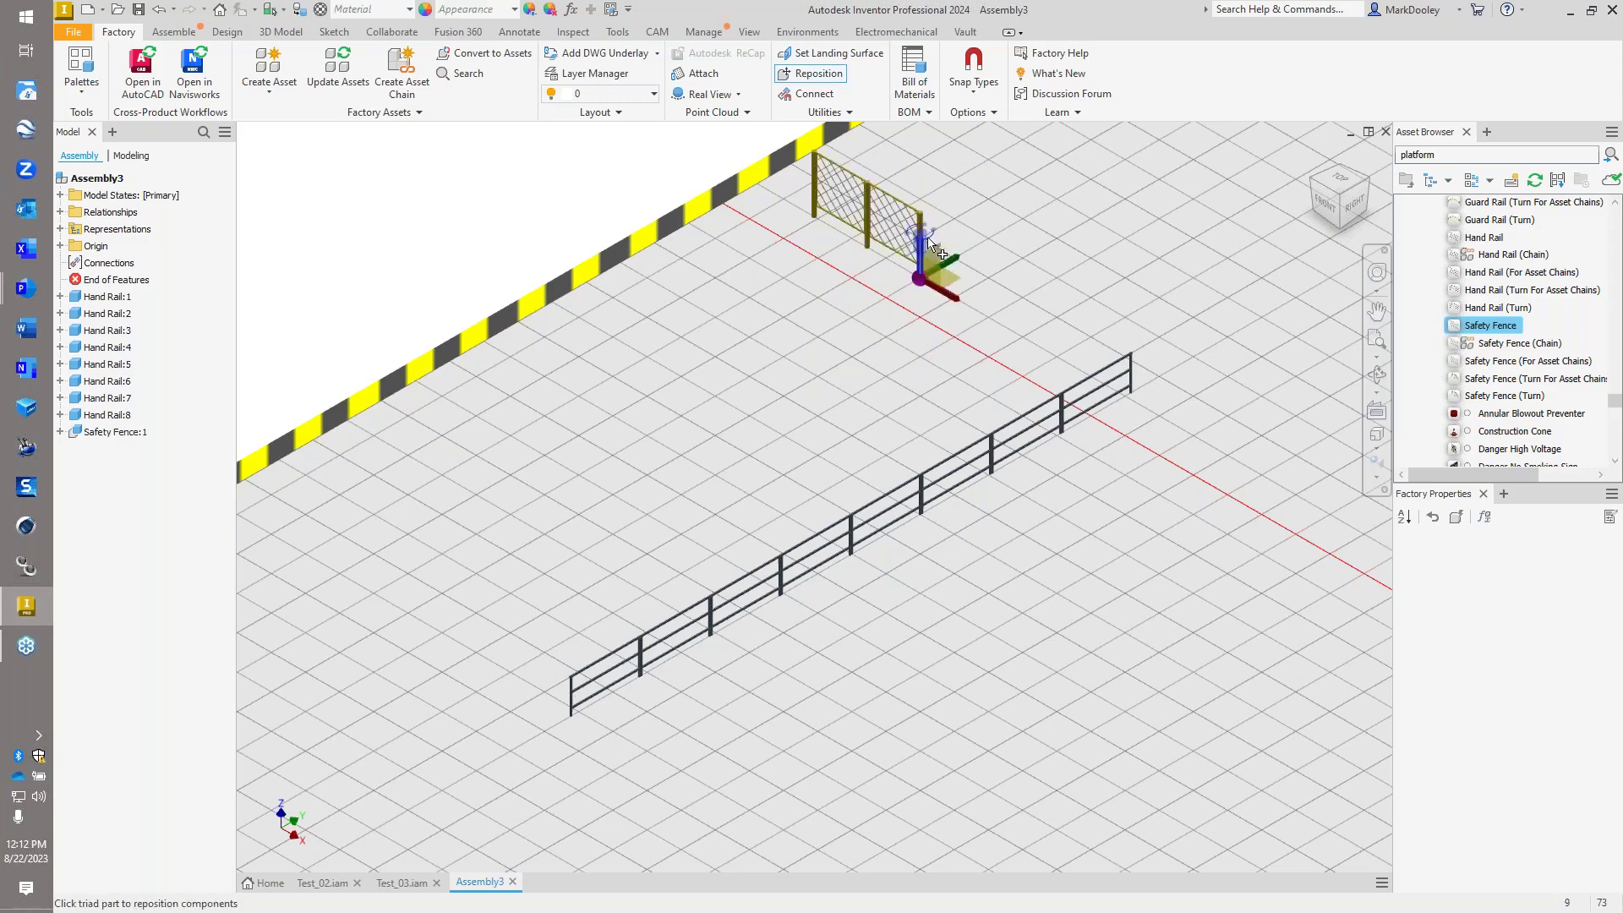
left_click(983, 220)
right_click(827, 365)
left_click(855, 373)
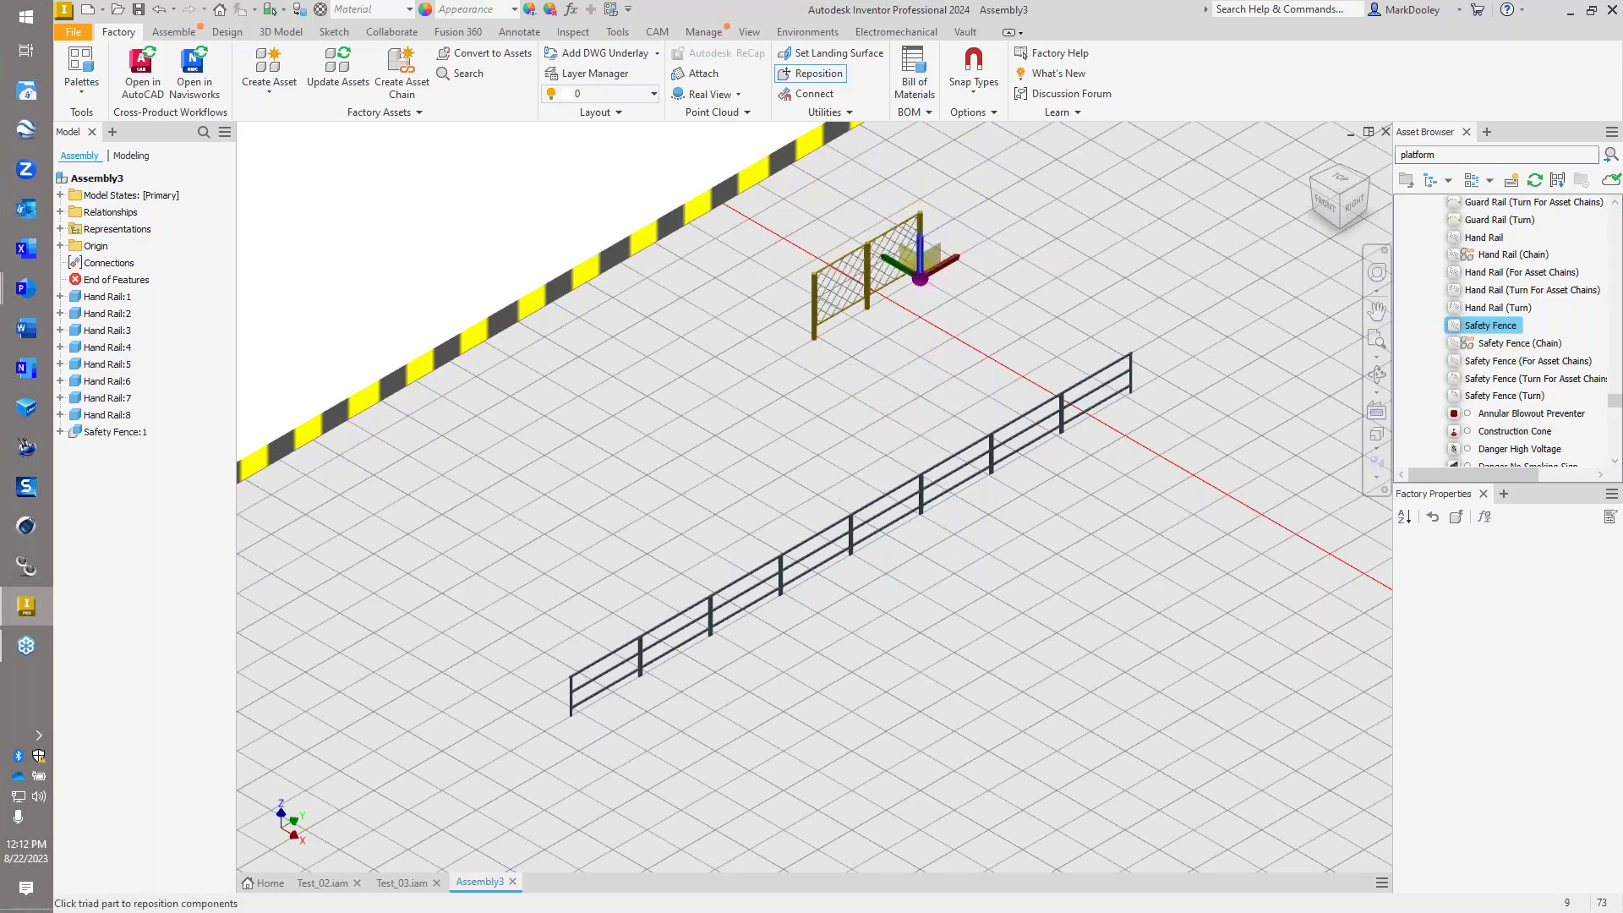
- Extend the safety fence in a straight line with three more connected Safety Fence sections and end the placement
left_click(733, 386)
left_click(627, 418)
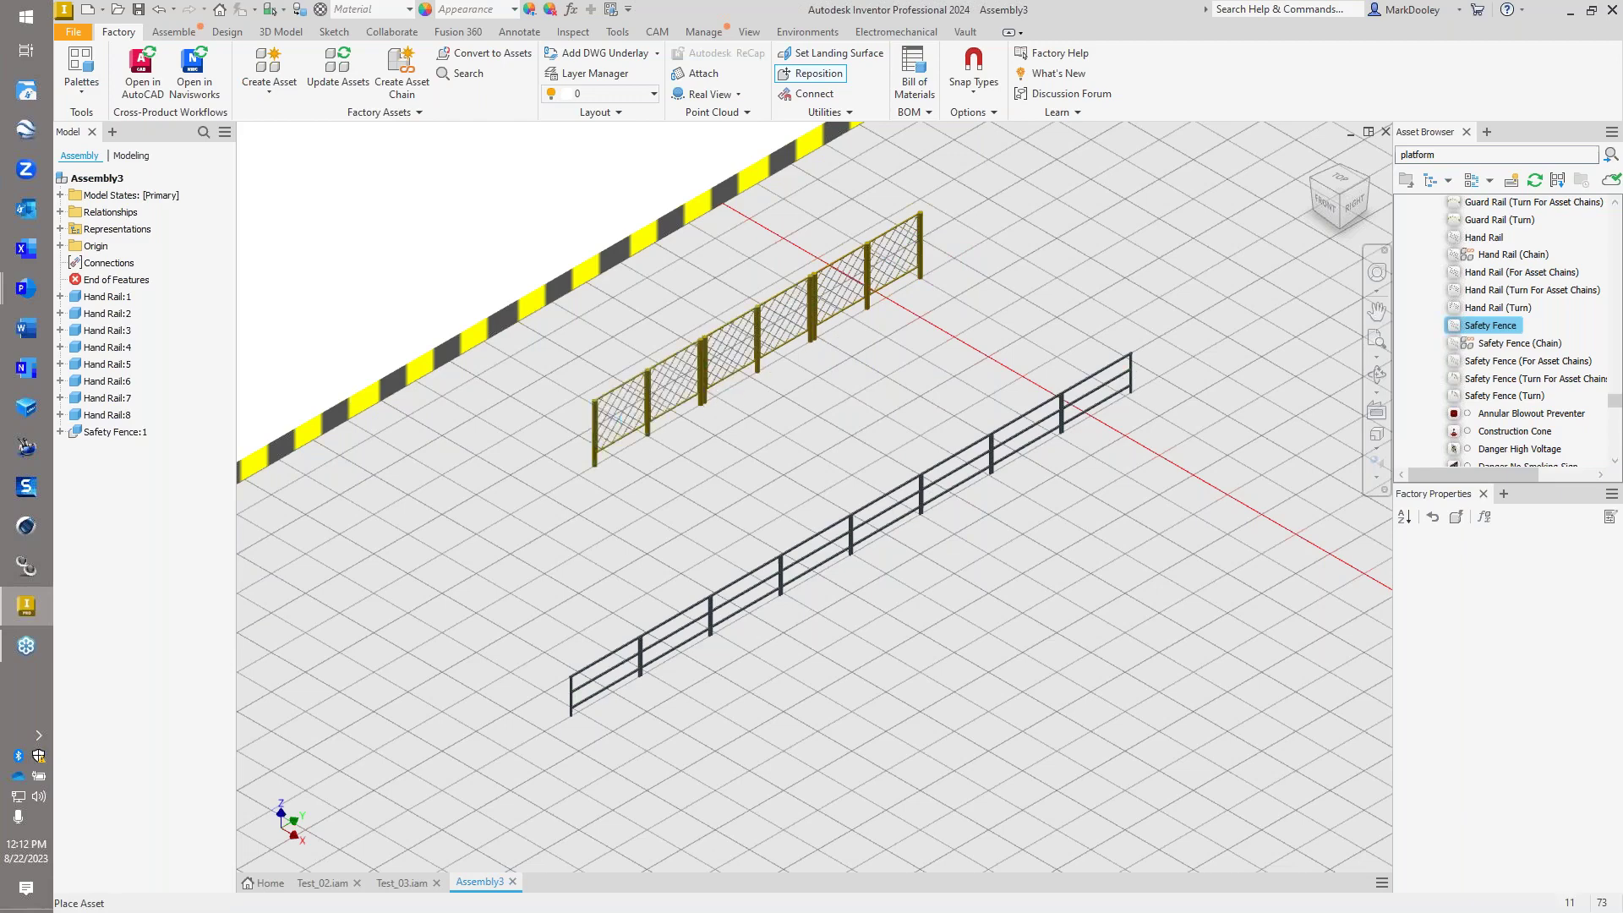
right_click(668, 535)
left_click(705, 541)
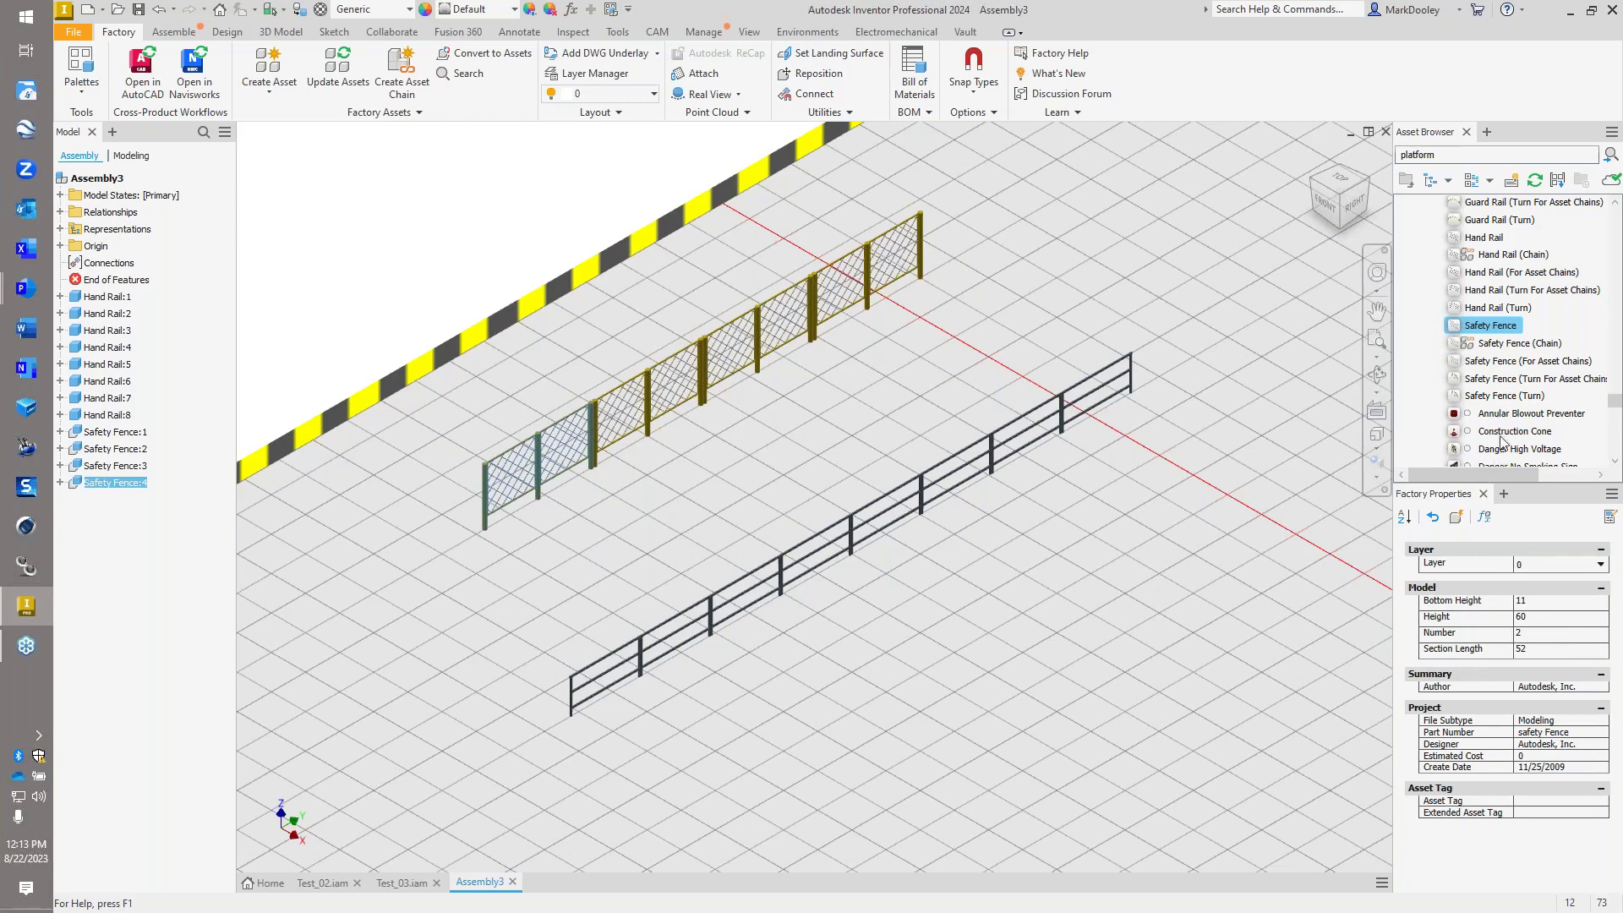
- Connect a Safety Fence (Turn) asset to each end of the safety fence run and end the placement
left_click(1500, 397)
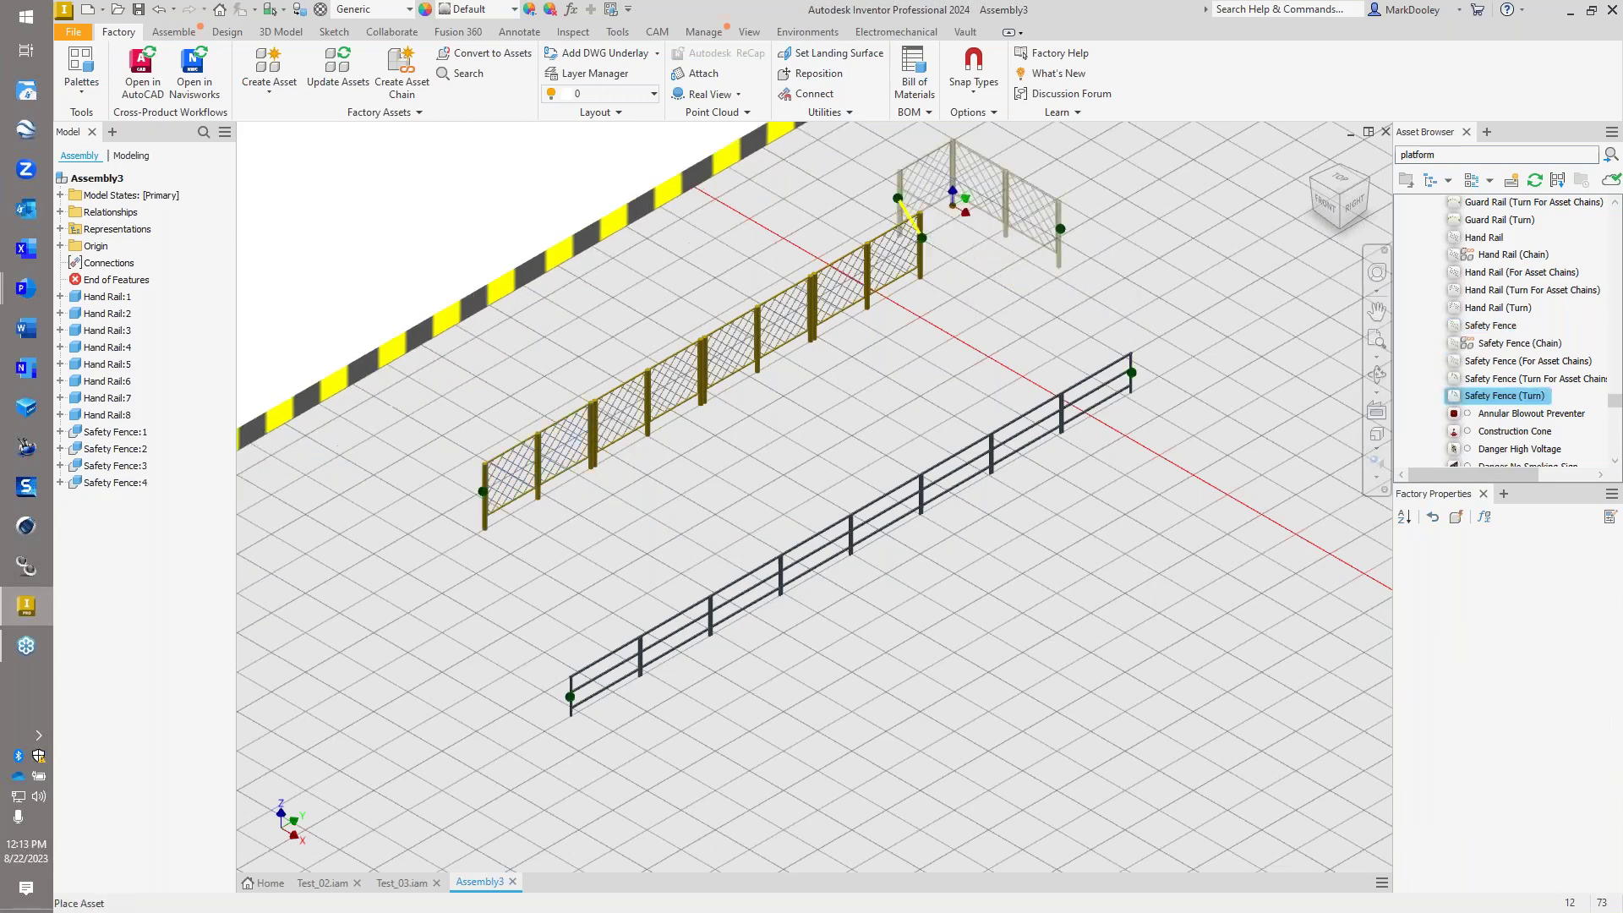
left_click(824, 207)
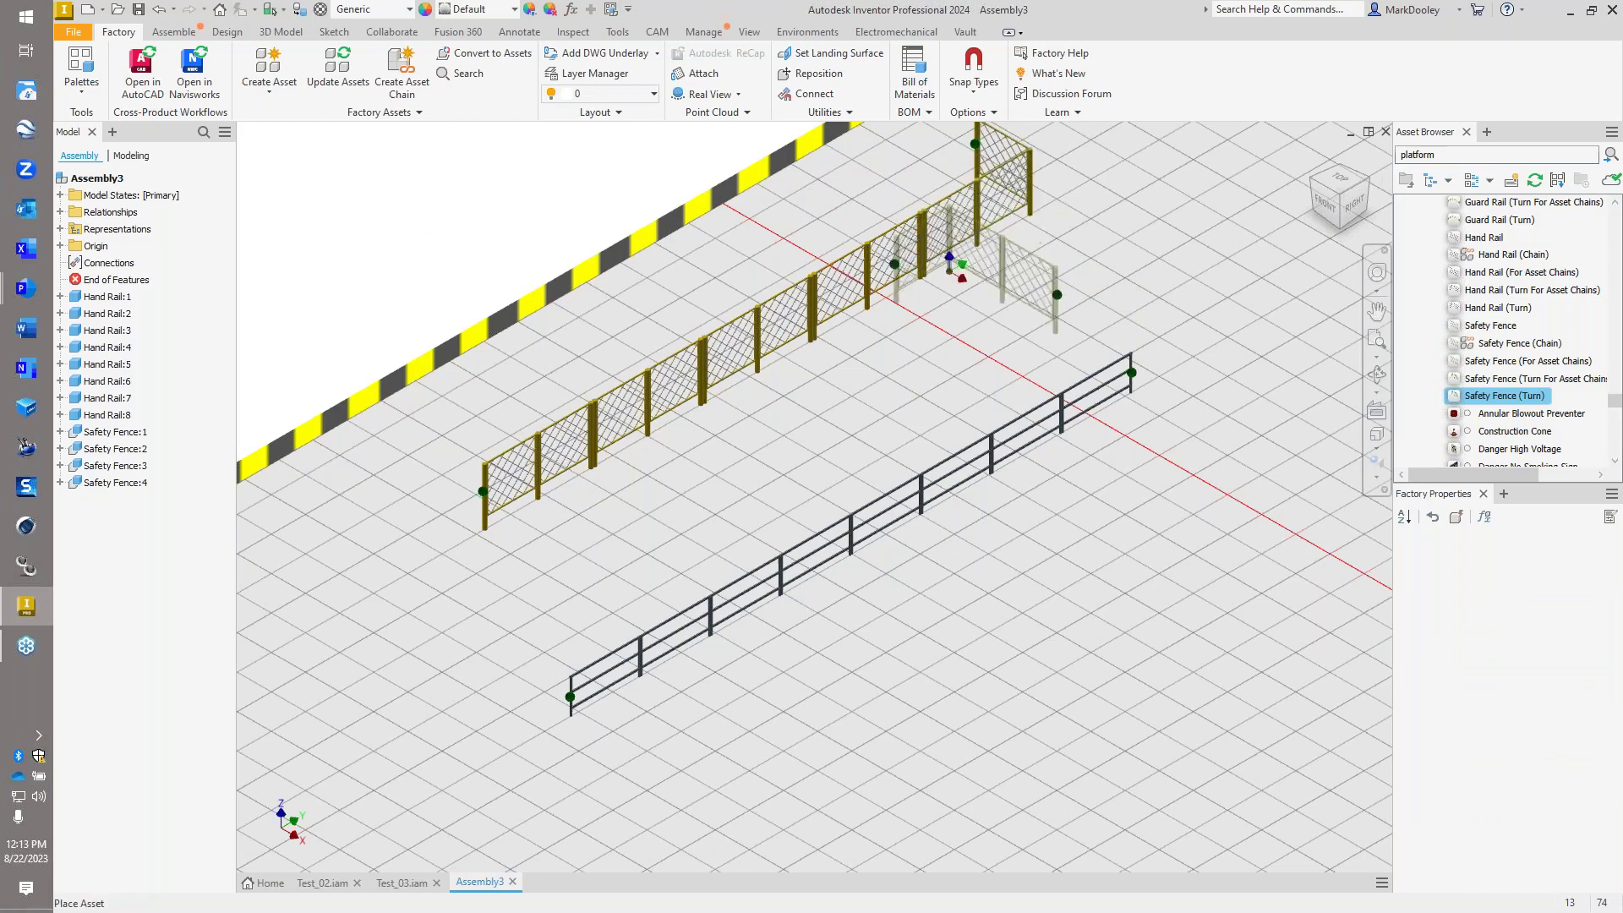
left_click(526, 503)
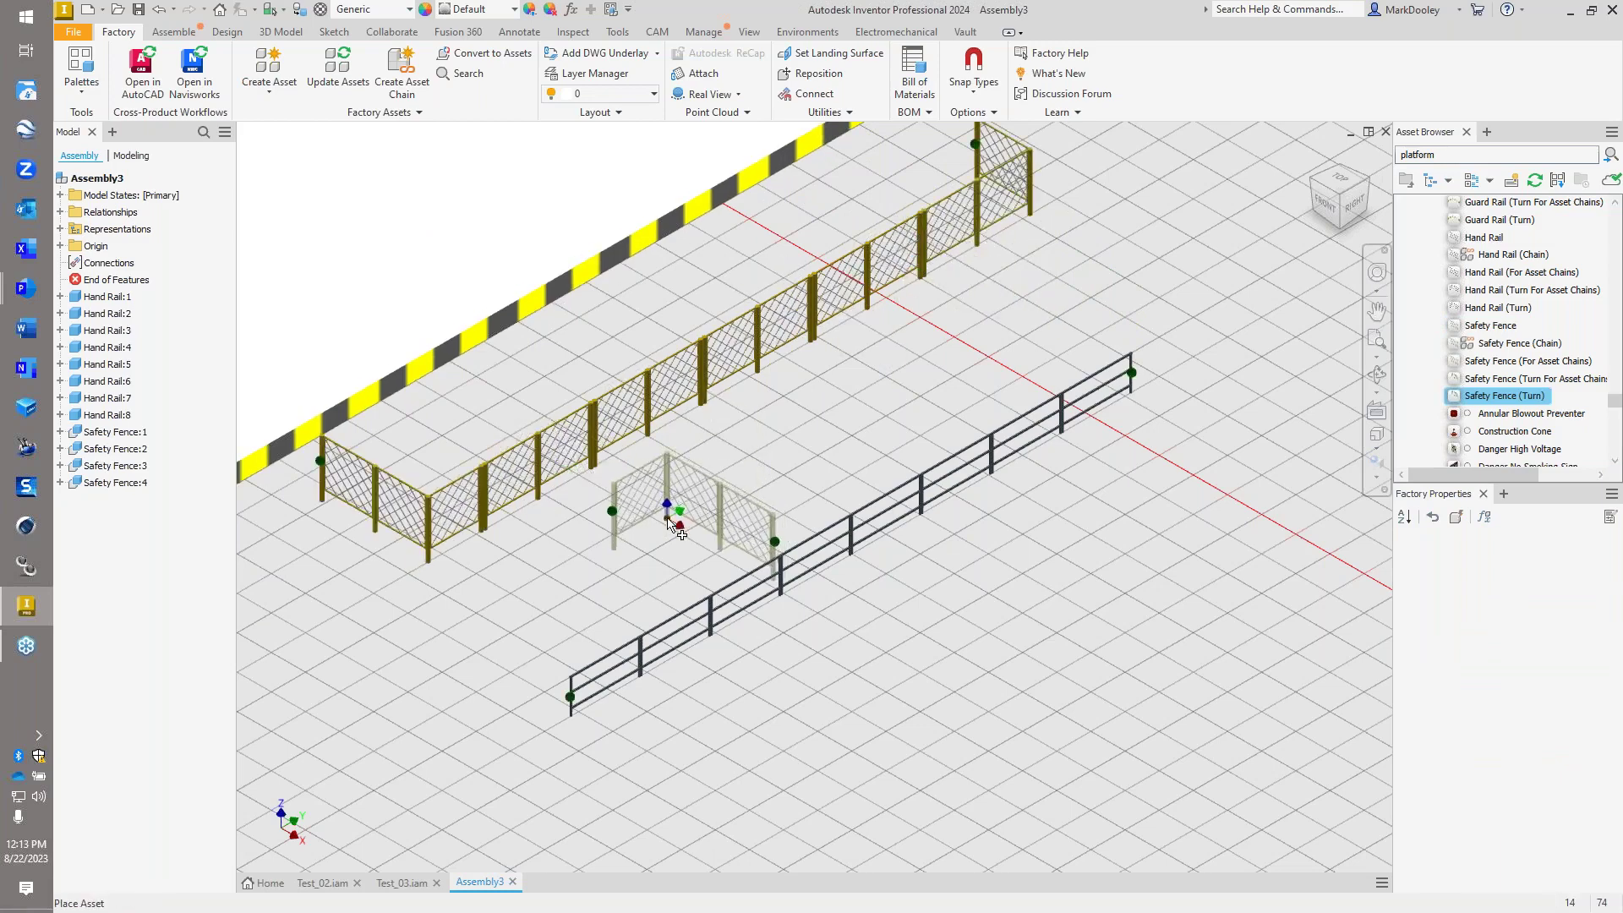
right_click(666, 516)
left_click(734, 528)
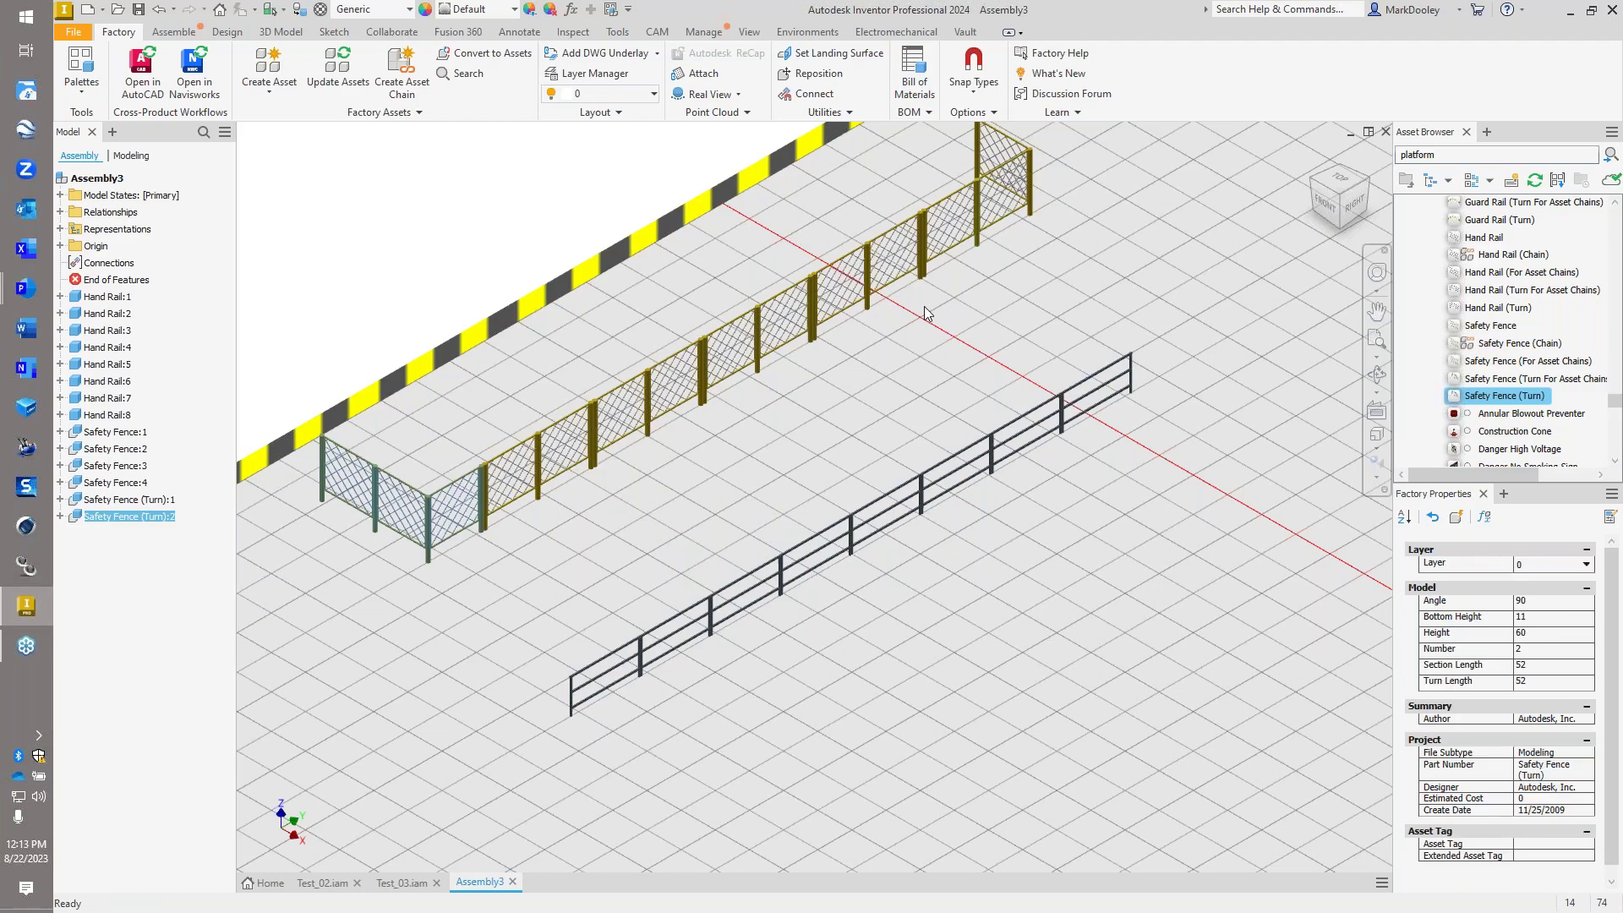
- Place a Straight Roller Conveyor from the Roller conveyor assets near the hand rails and rotate it 90 degrees about the vertical axis
scroll(925, 312, "down", 6)
left_click(953, 456)
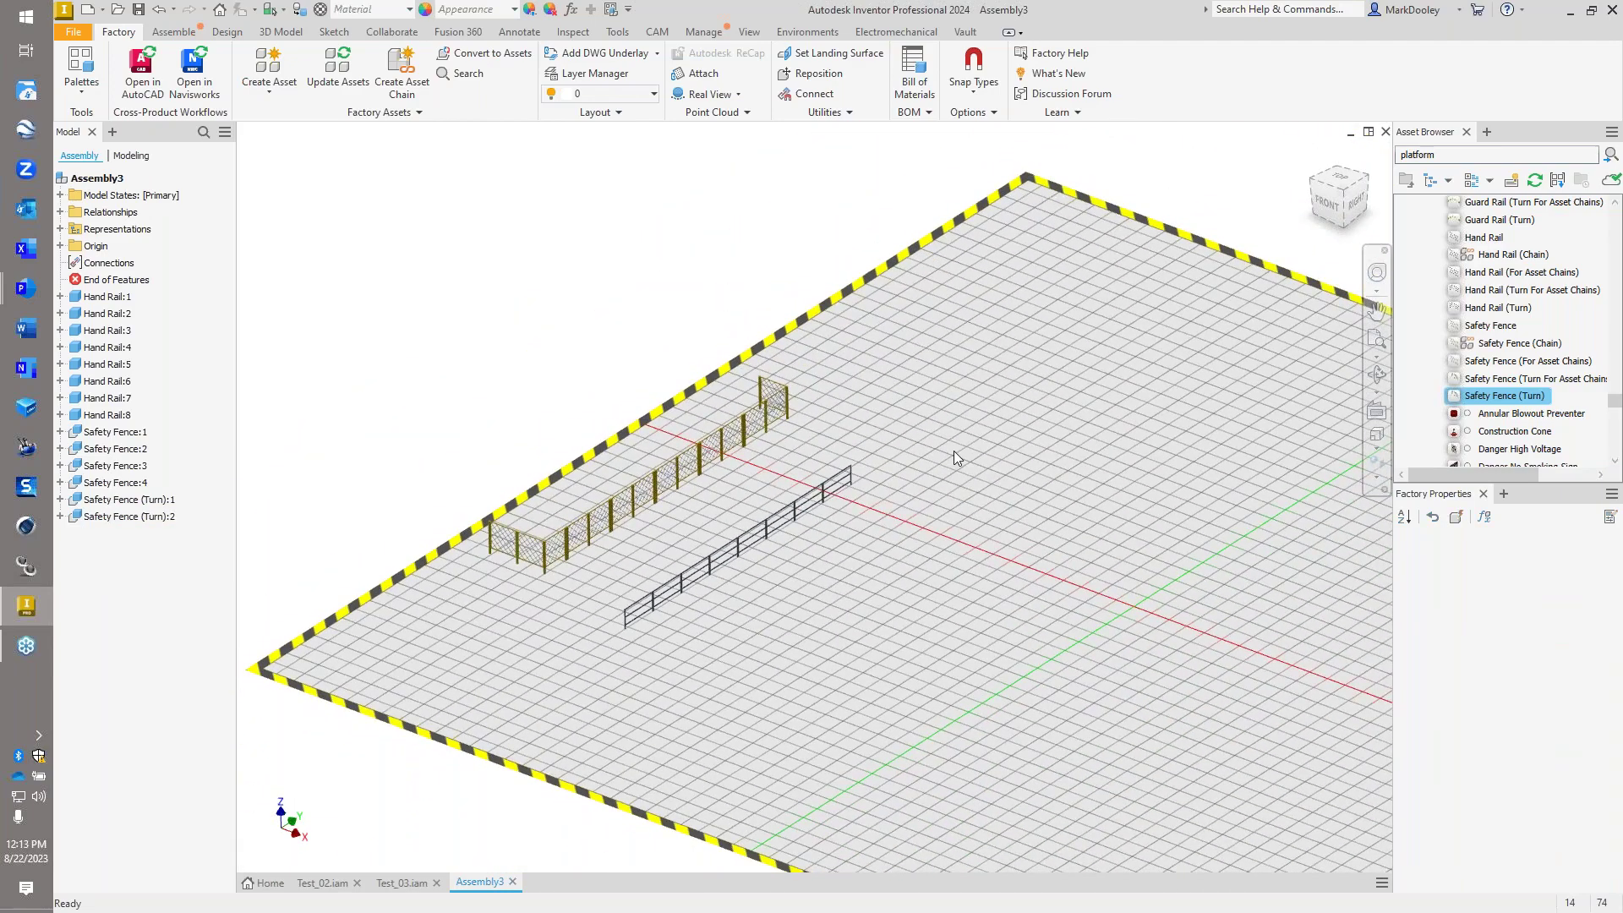
scroll(1536, 327, "up", 5)
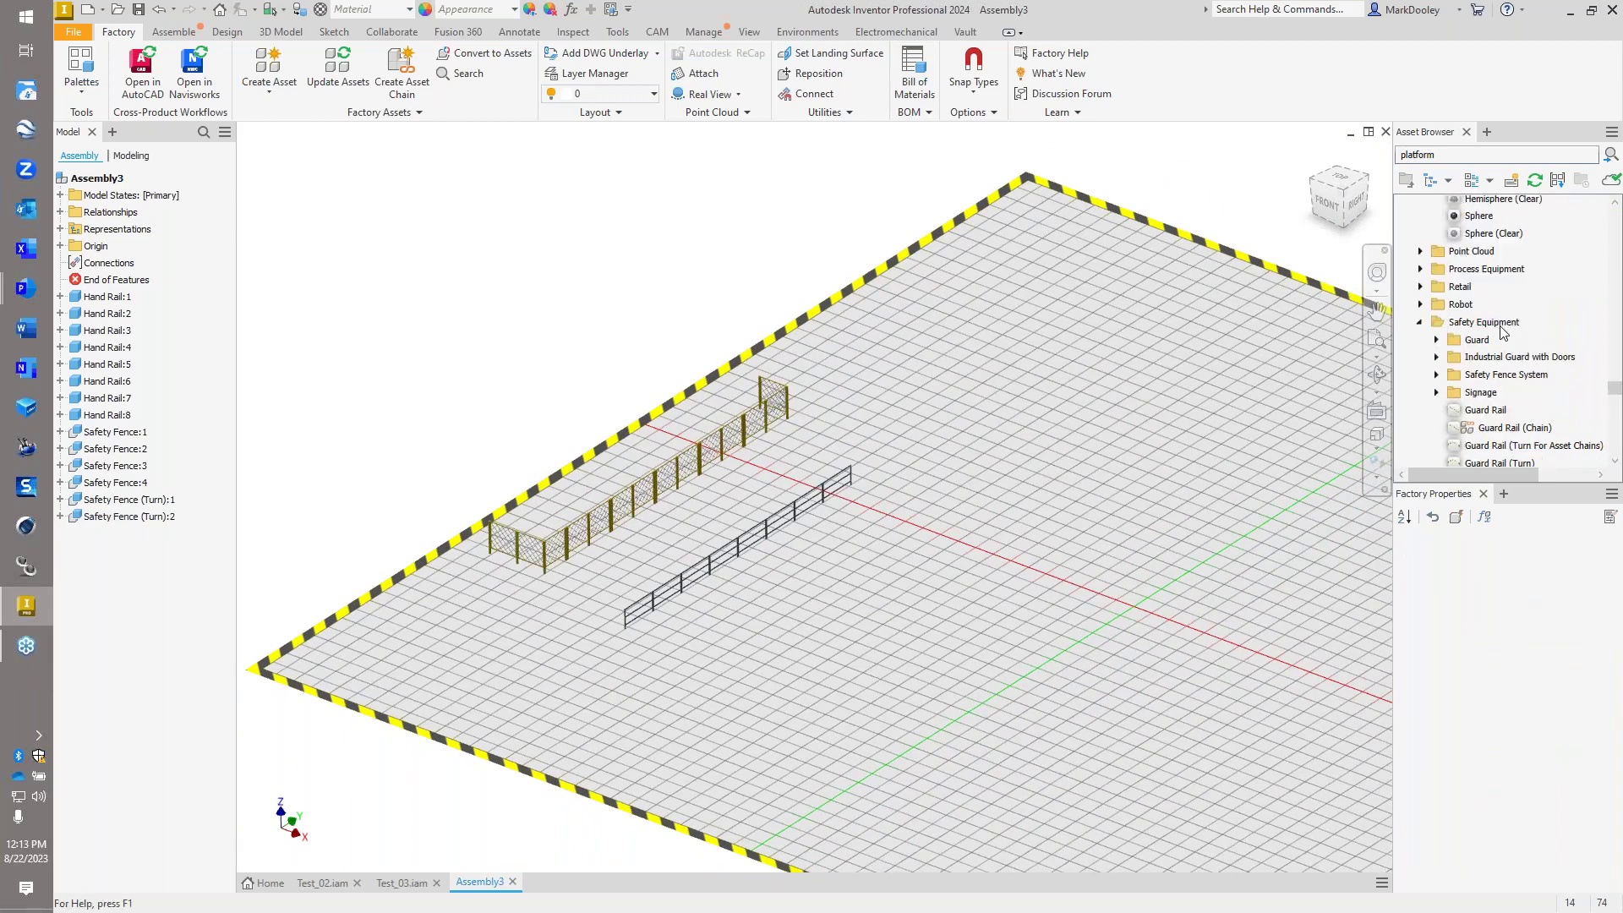
scroll(1502, 330, "up", 10)
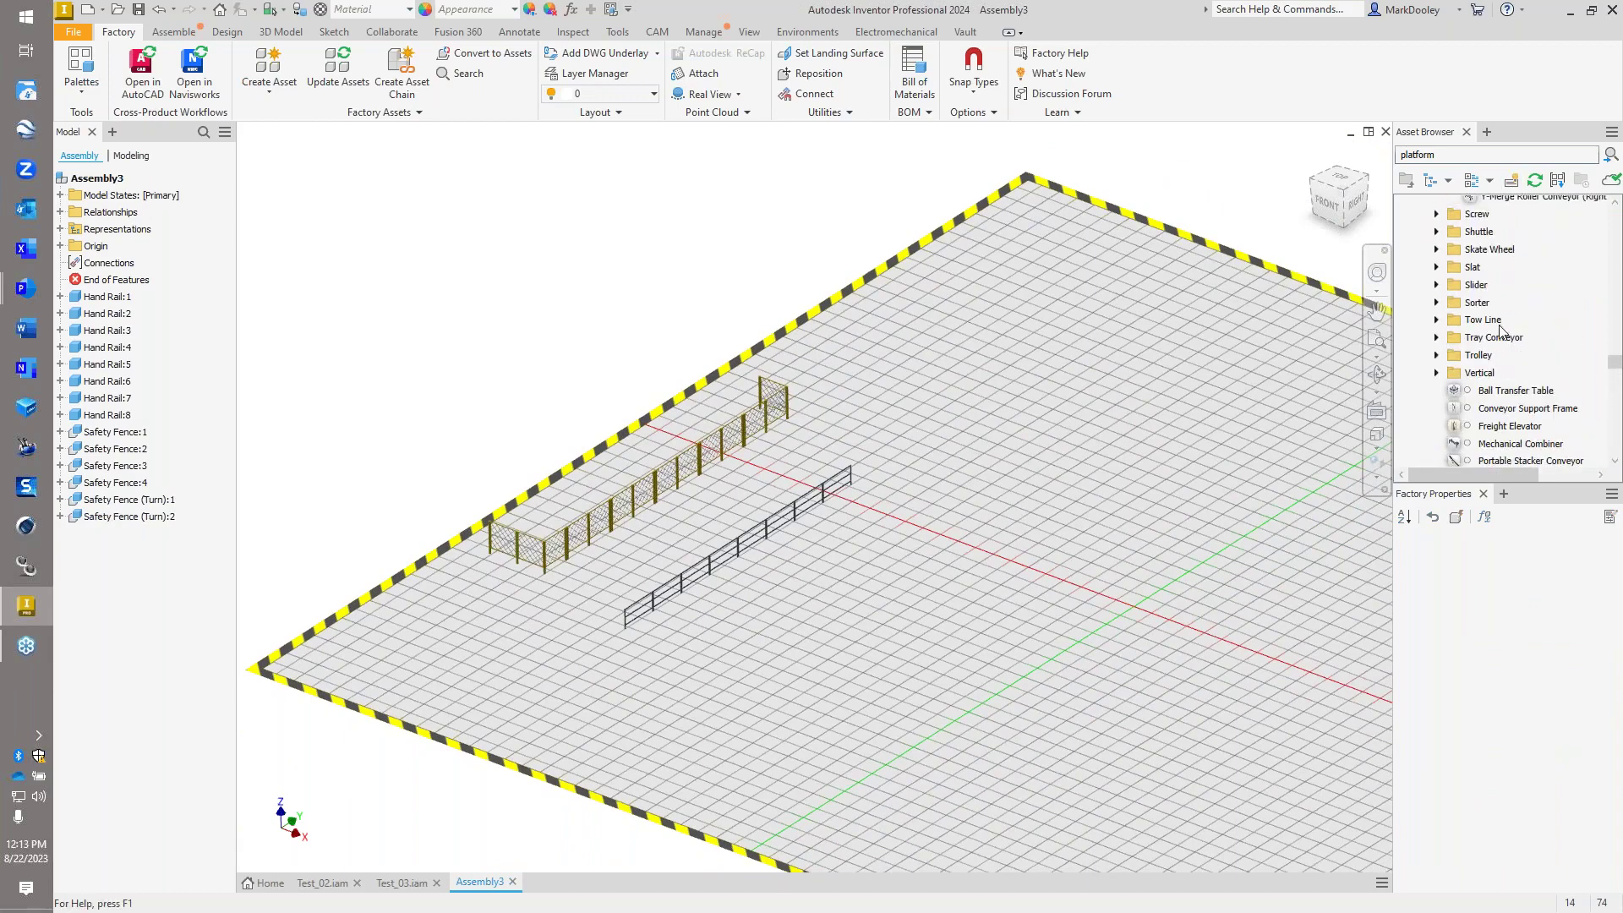
scroll(1501, 330, "up", 4)
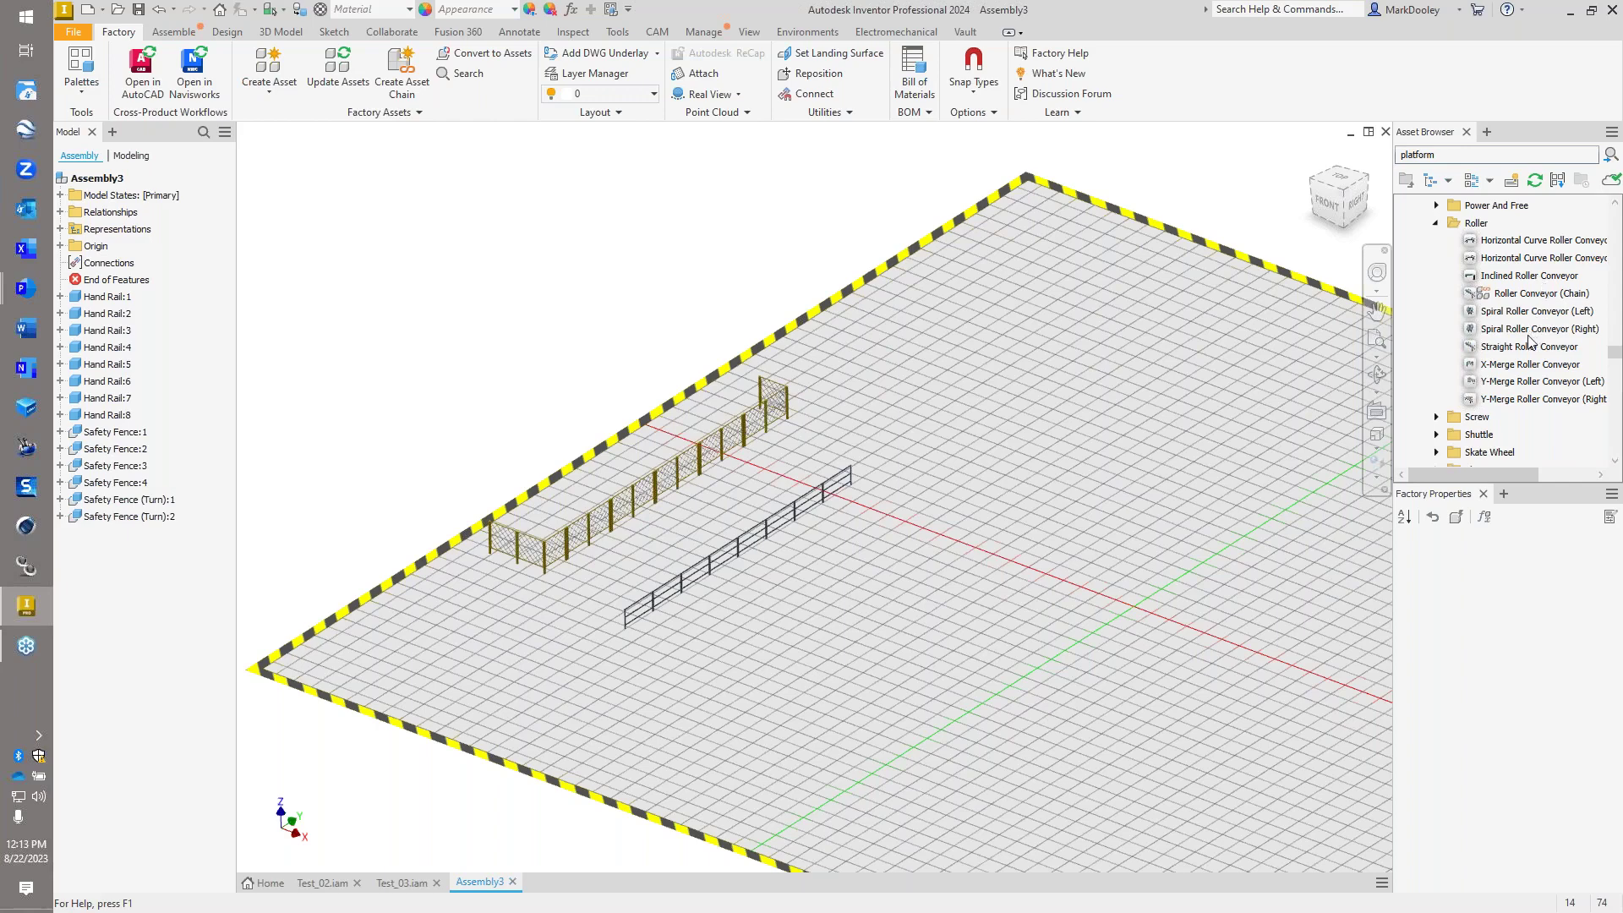
left_click(1530, 346)
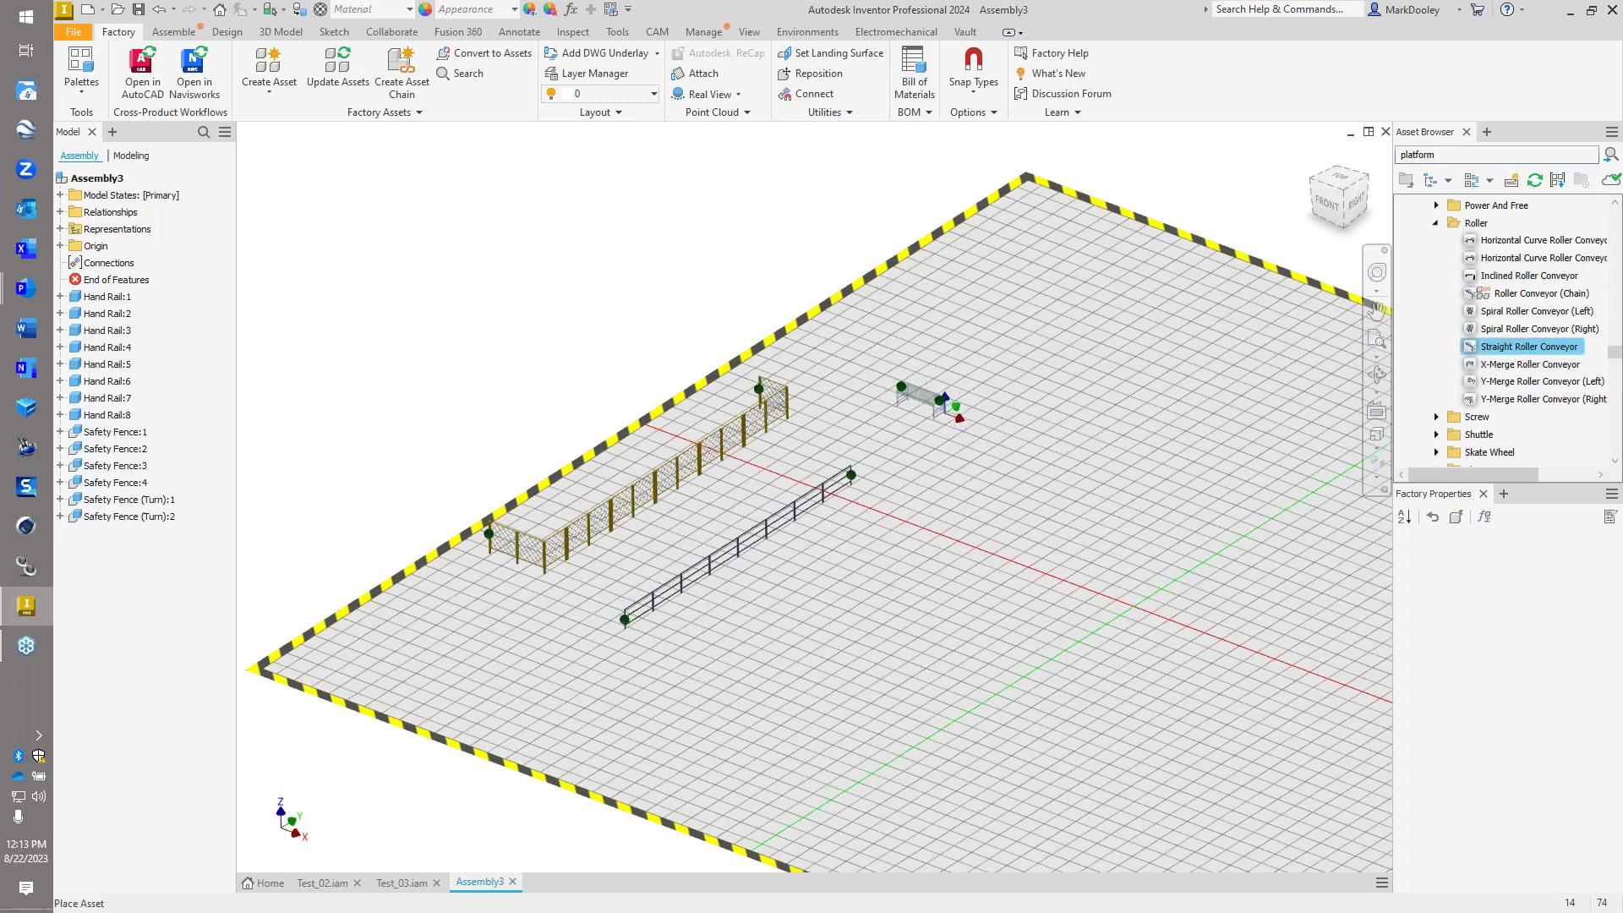
scroll(866, 439, "up", 2)
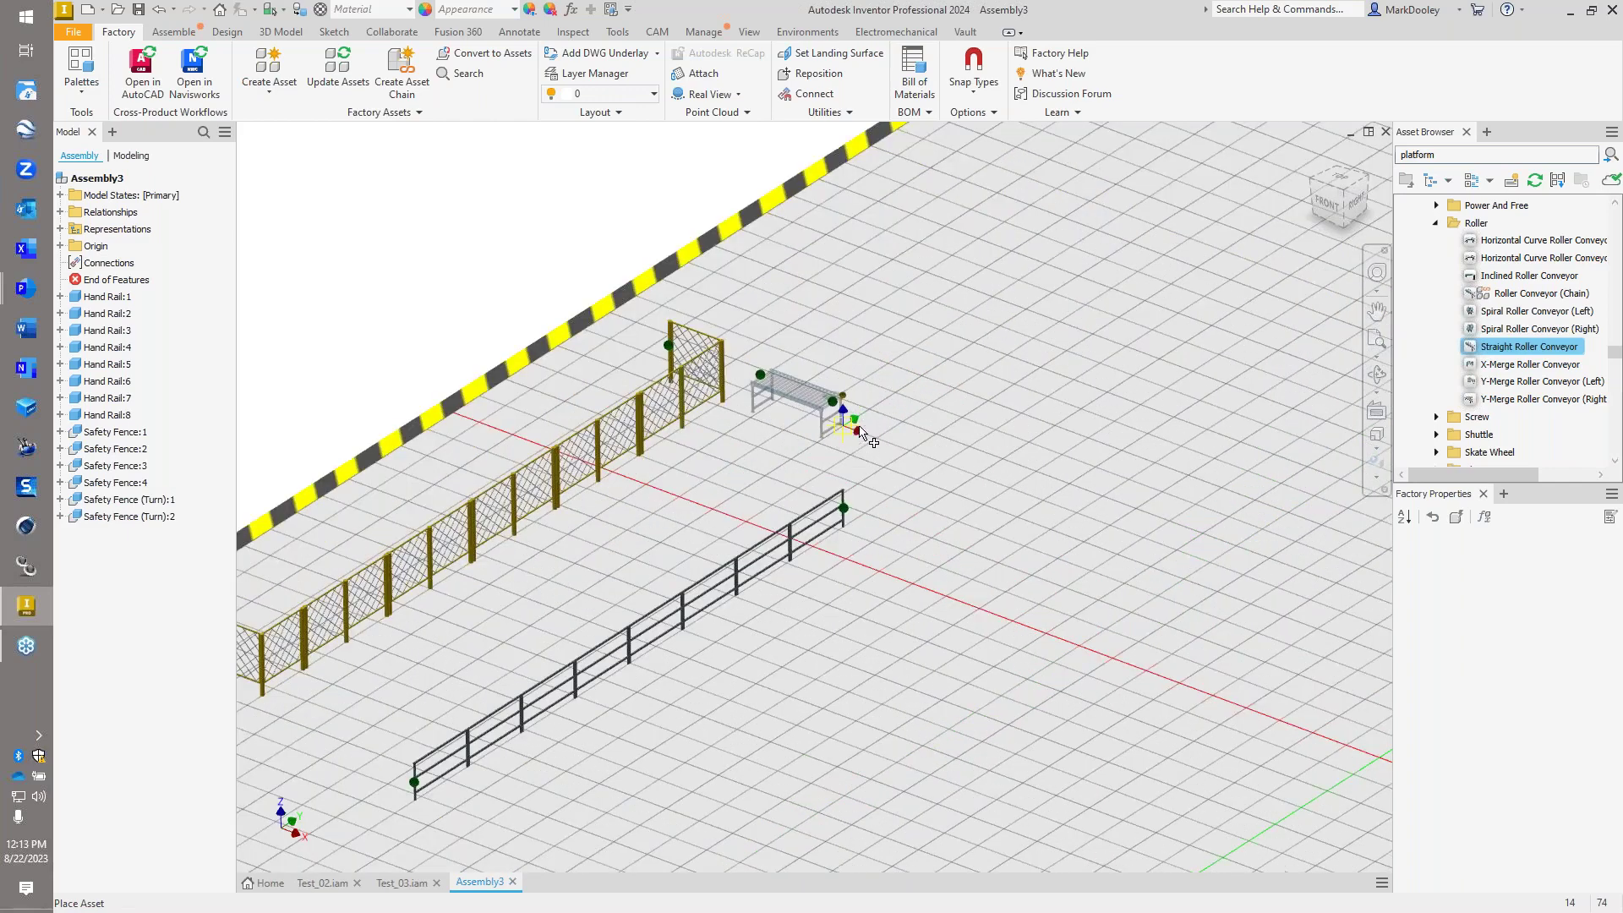
left_click(842, 427)
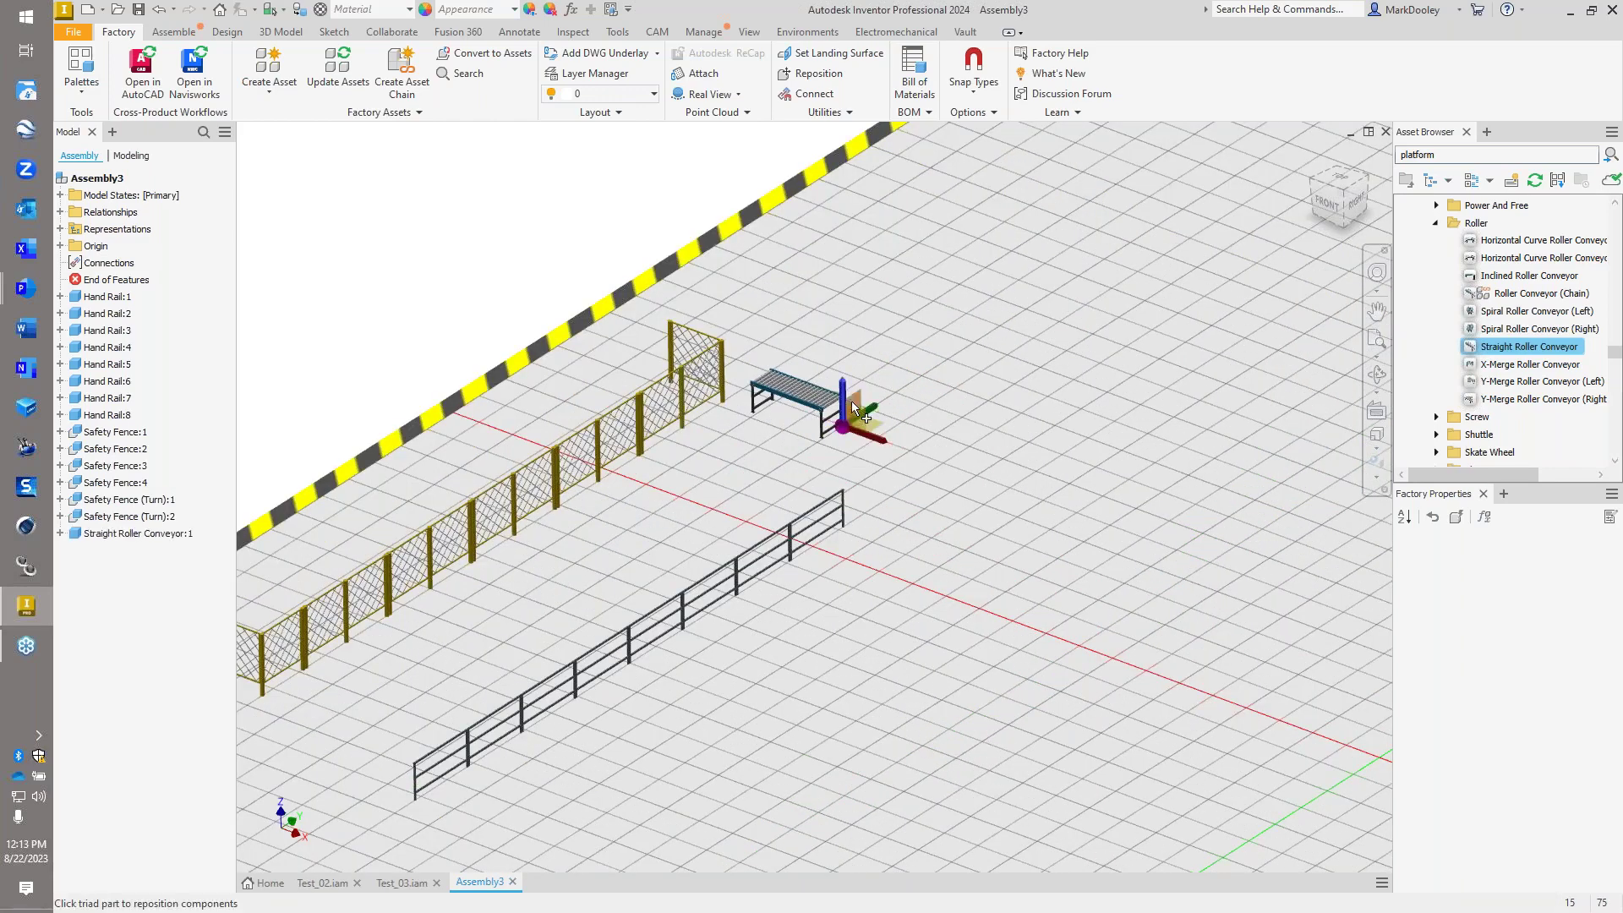
left_click_drag(845, 392, 918, 329)
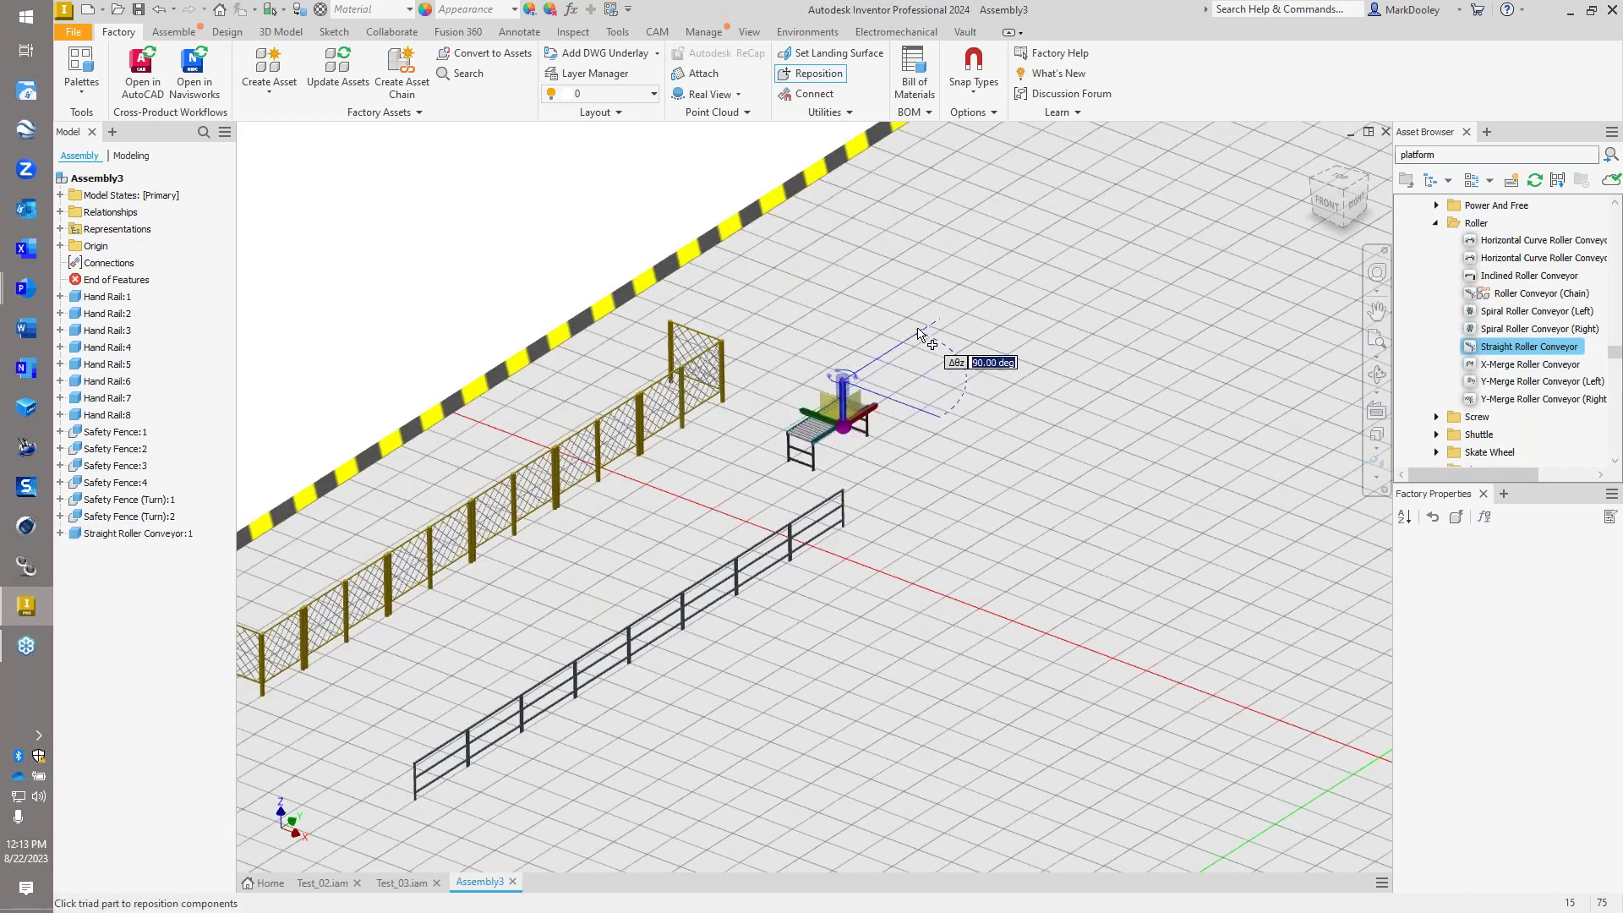
right_click(984, 362)
left_click(1018, 373)
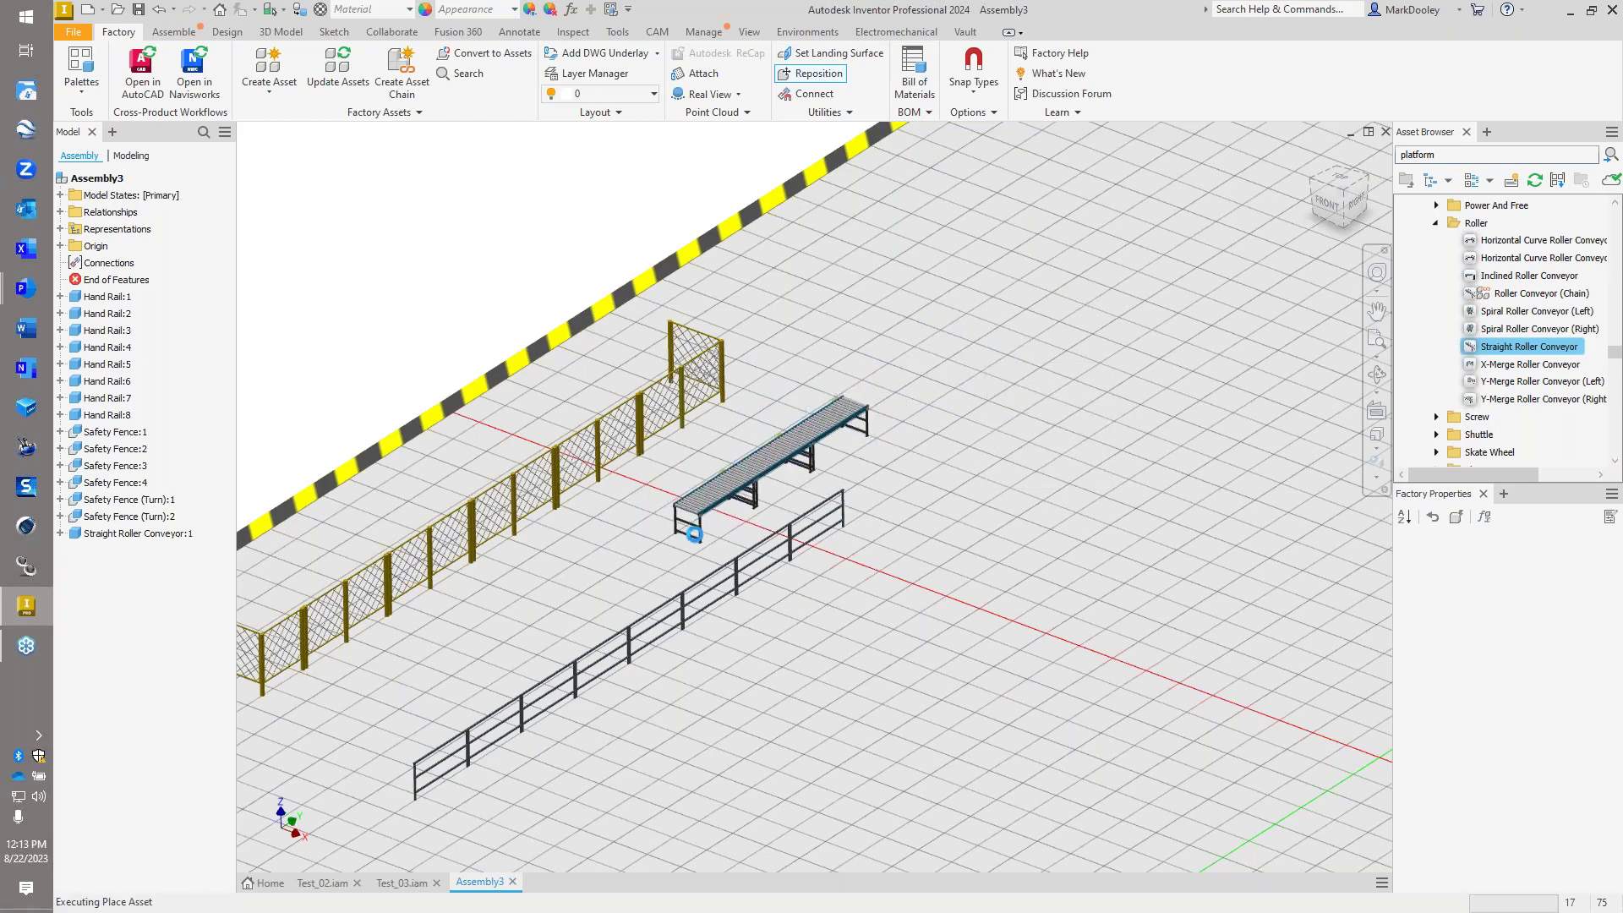
- Extend the conveyor with three more Straight Roller Conveyor sections connected end to end, and end the placement
left_click(660, 537)
right_click(1036, 468)
left_click(1064, 467)
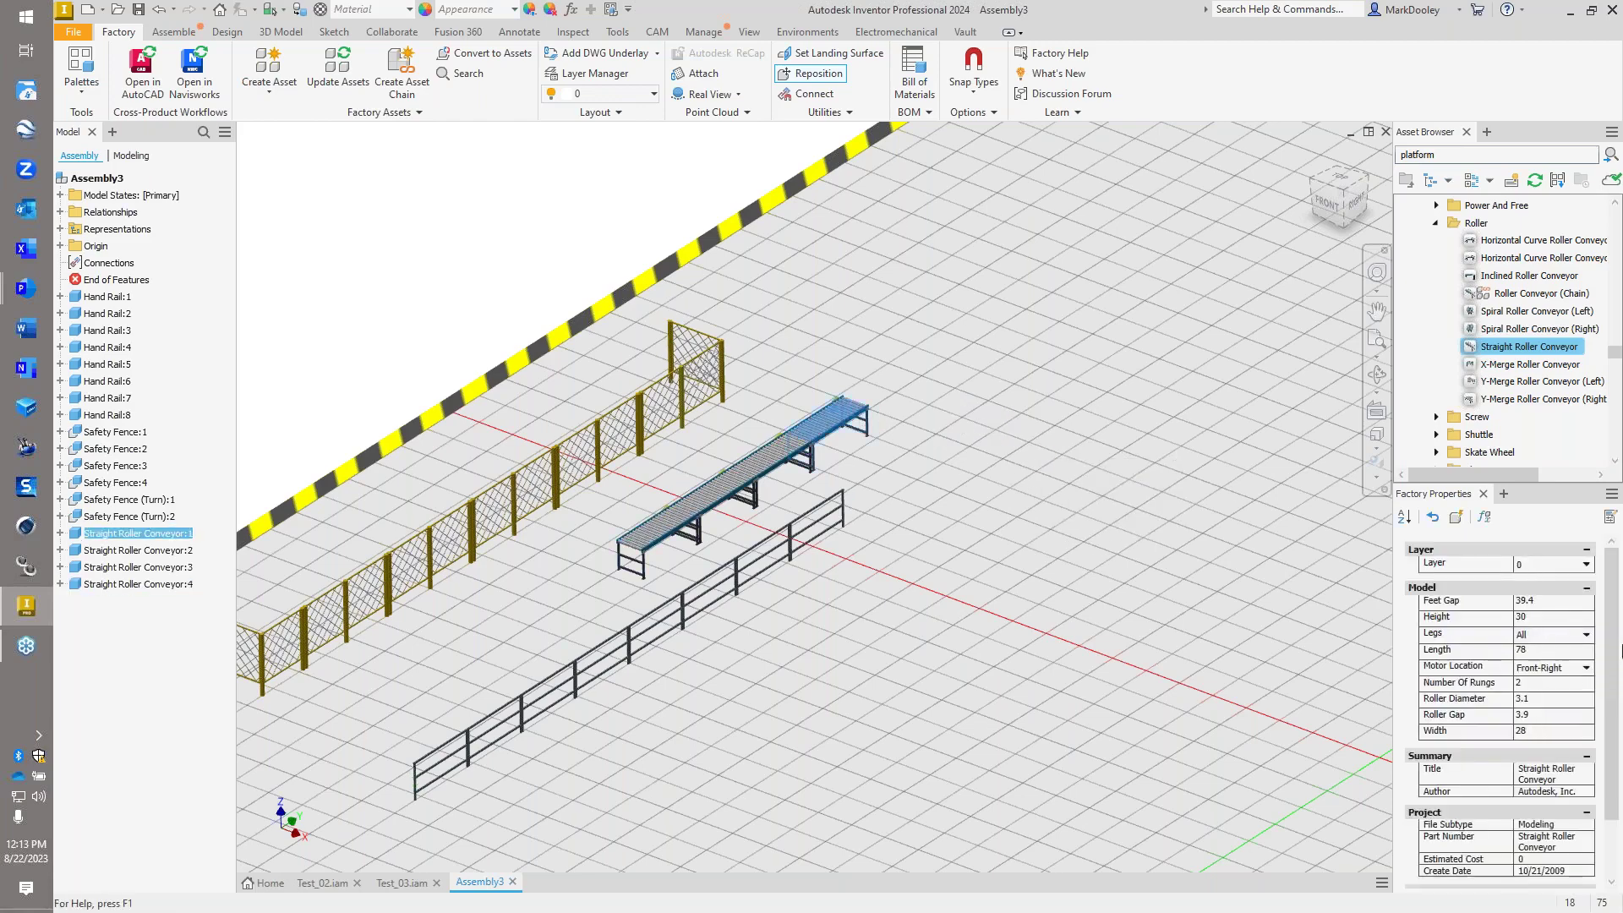
- Set the height of the straight roller conveyors to 36, apply the change, and check the properties of the updated sections
left_click(1449, 623)
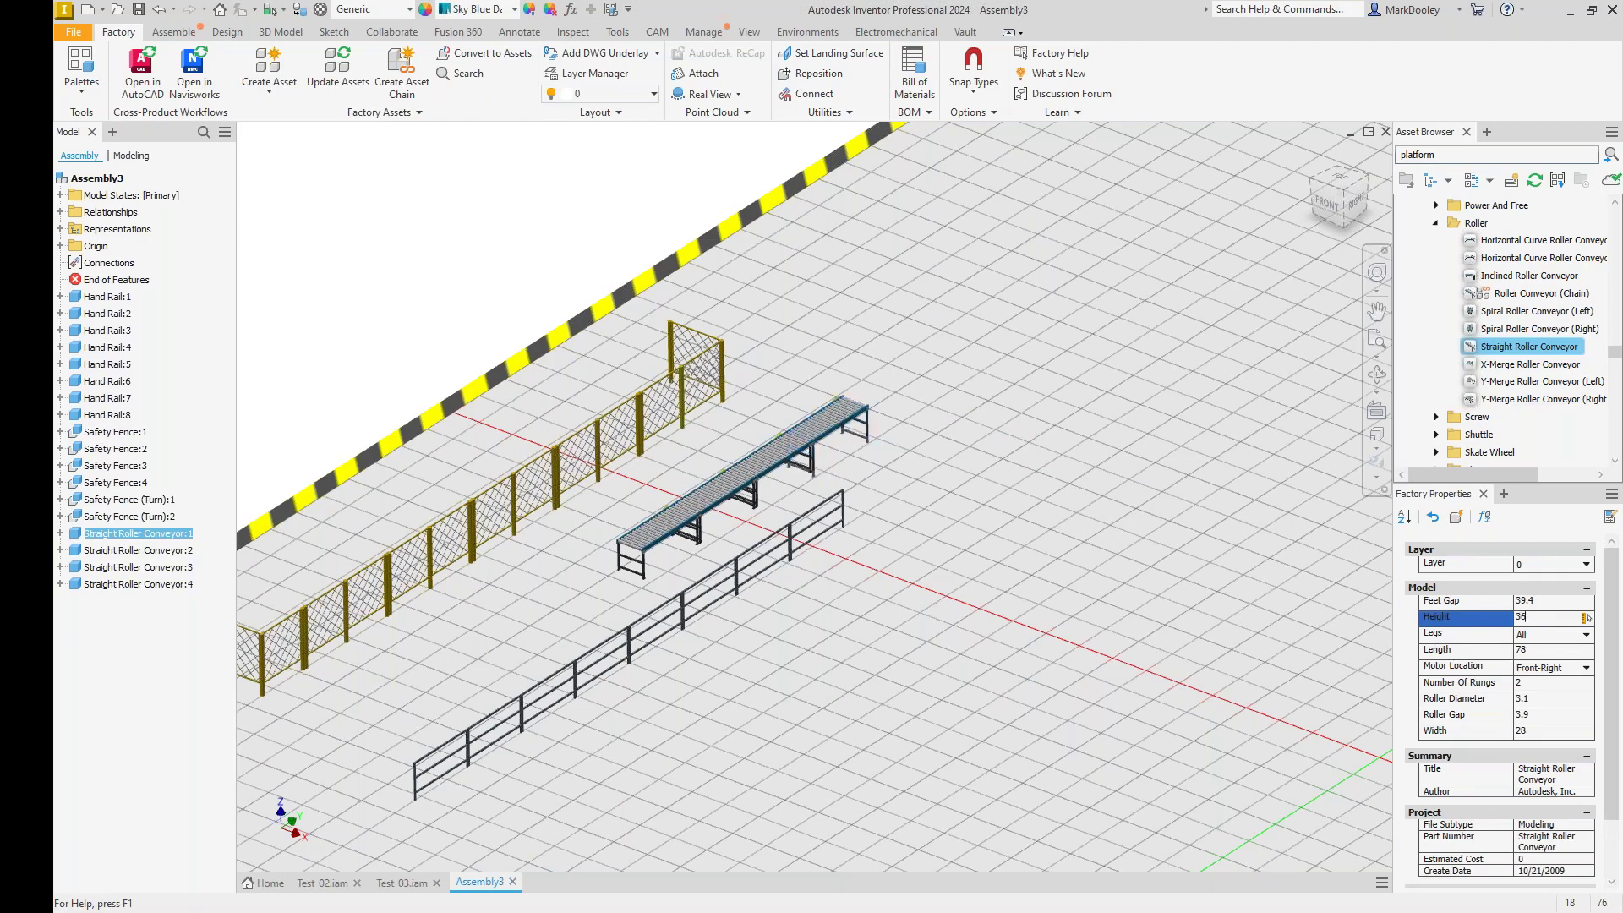
key("Return")
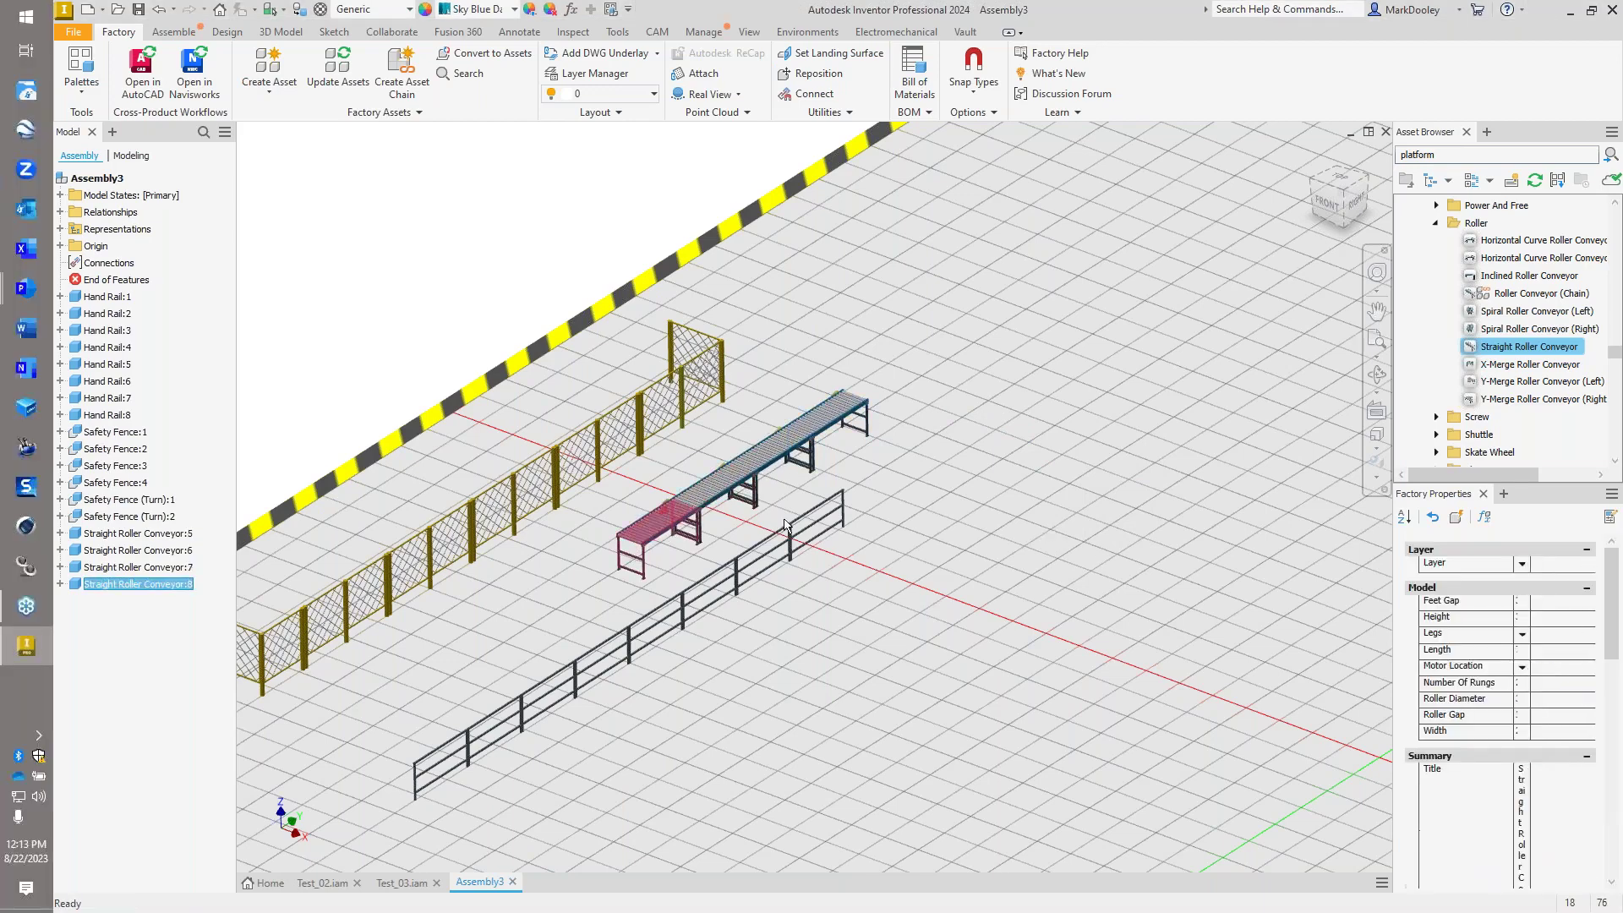
left_click(710, 488, "ctrl")
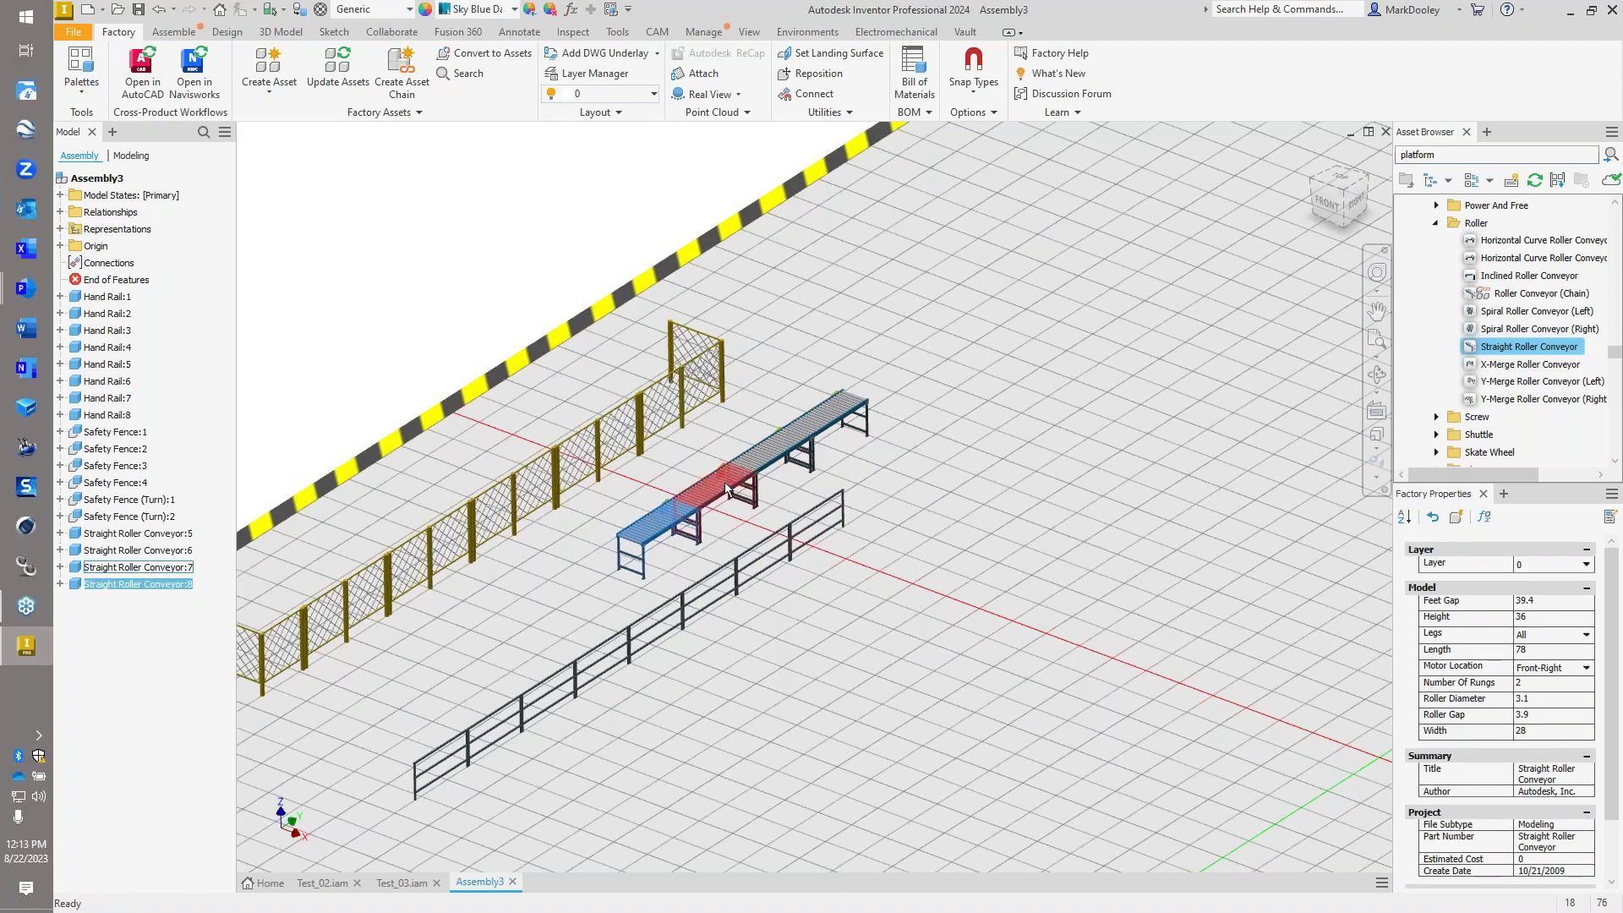
left_click(789, 448, "ctrl")
left_click(839, 420, "ctrl")
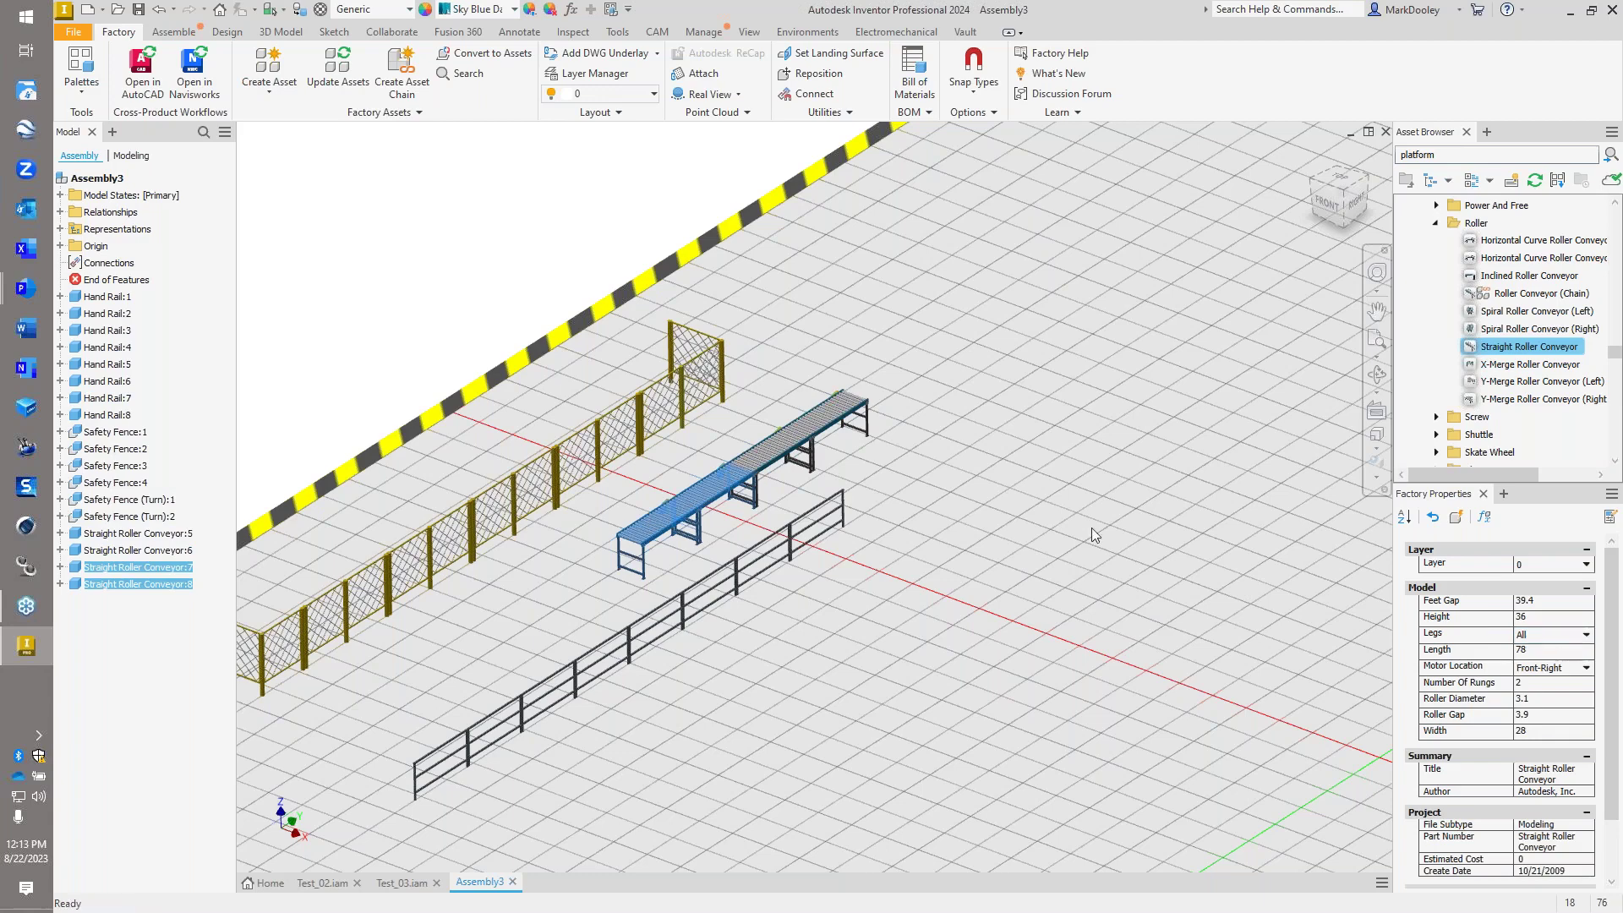
left_click(1039, 528)
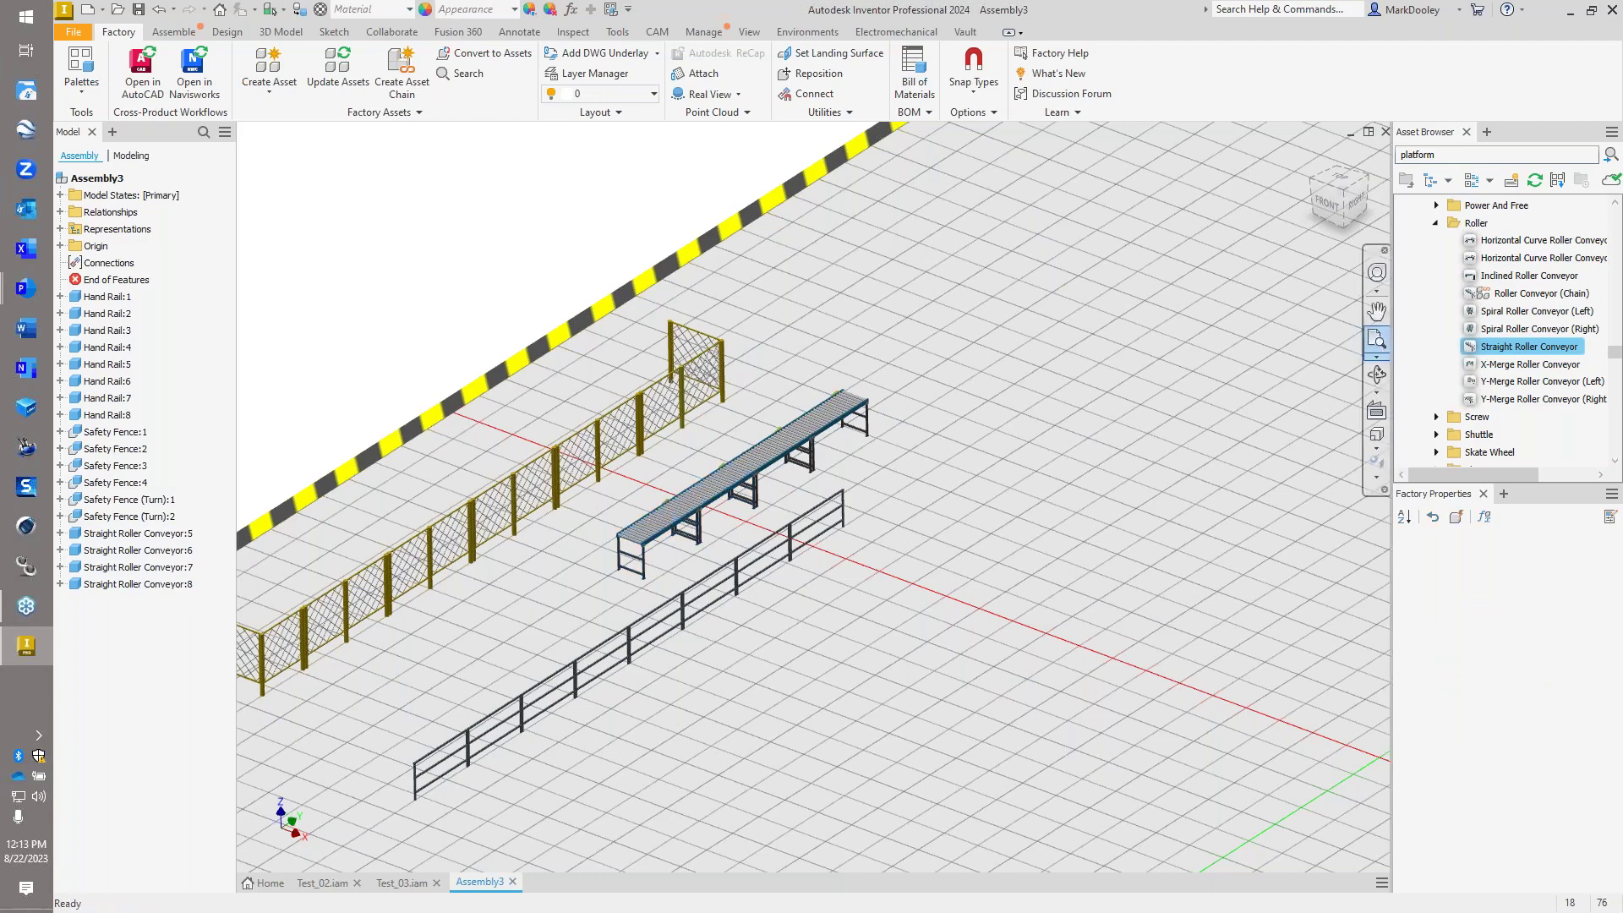
- Connect an Inclined Roller Conveyor to the far end of the straight roller conveyor run and end the placement
left_click_drag(1529, 276, 1018, 433)
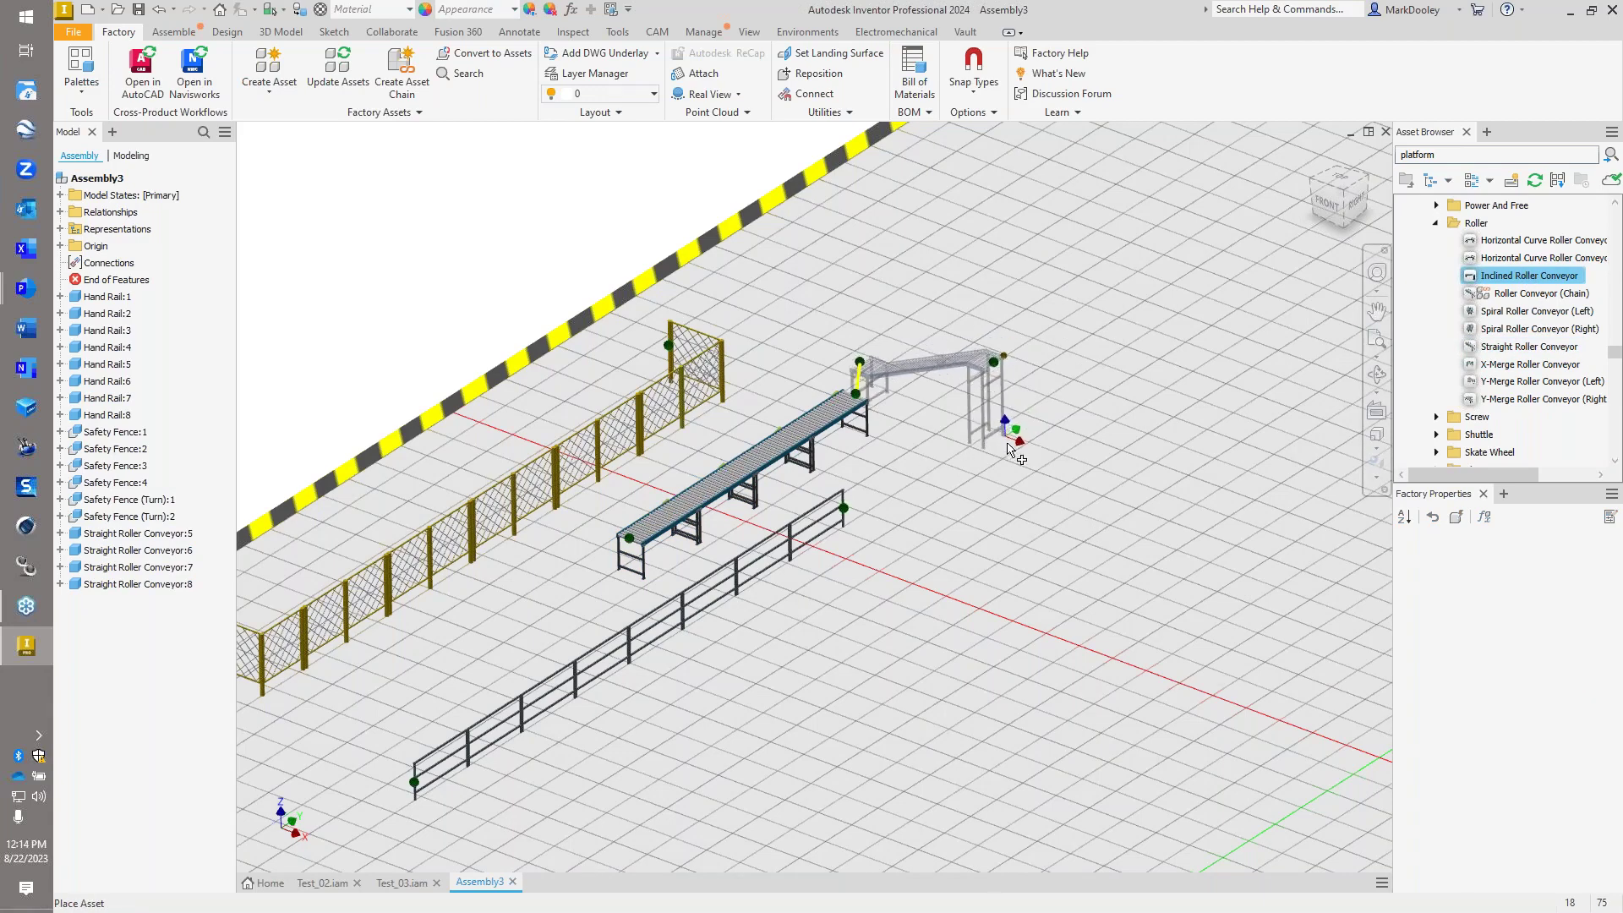
left_click(1008, 456)
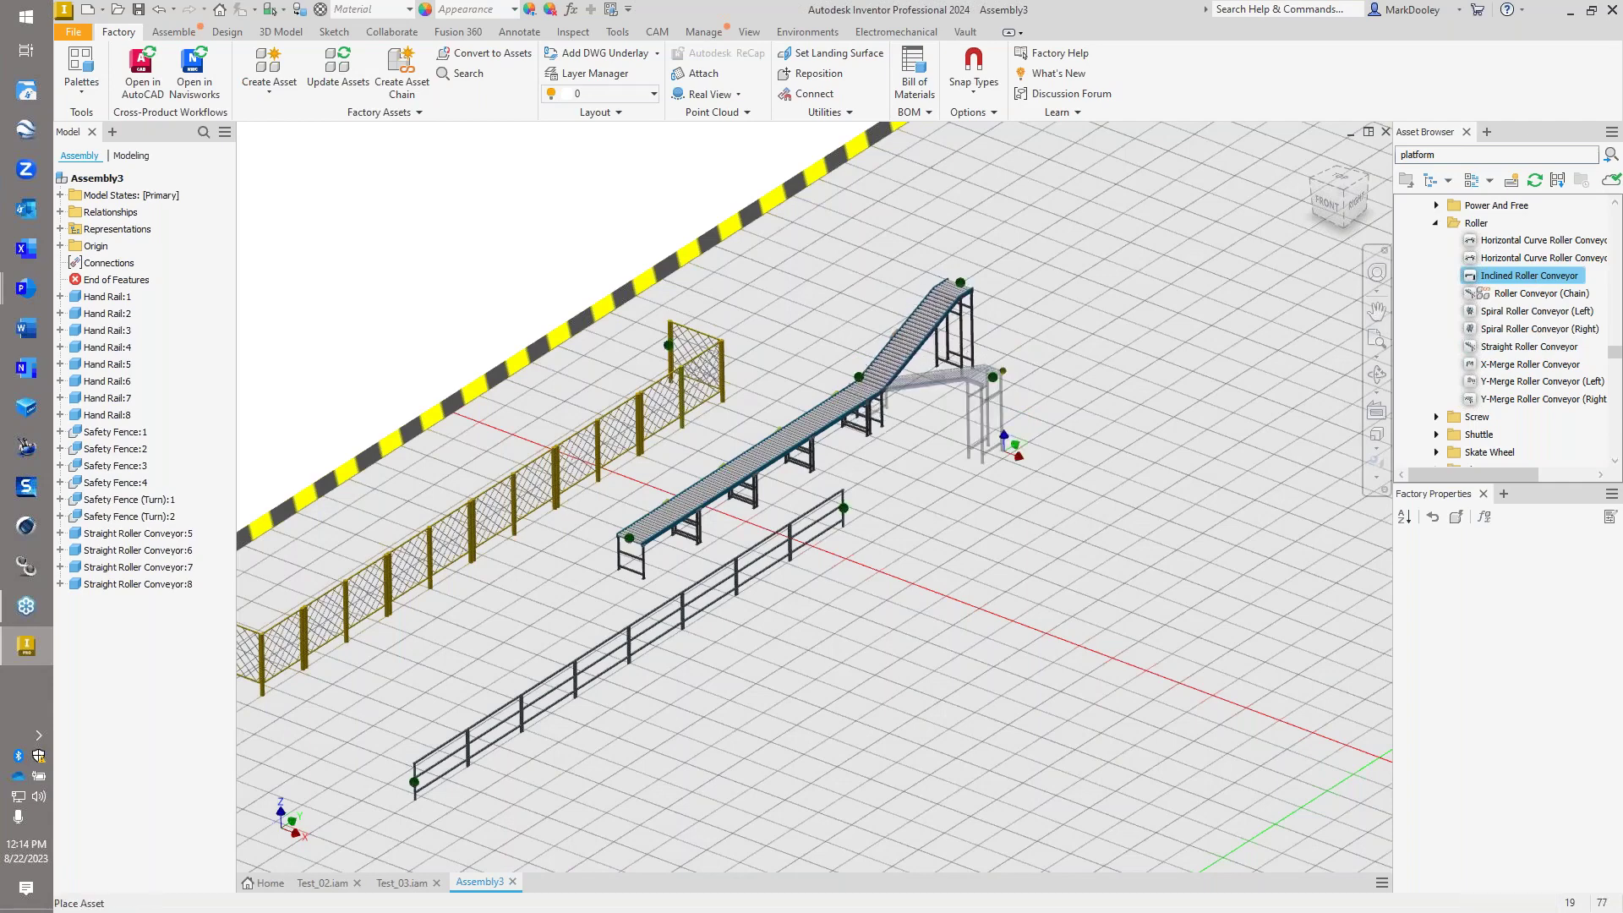
key("Escape")
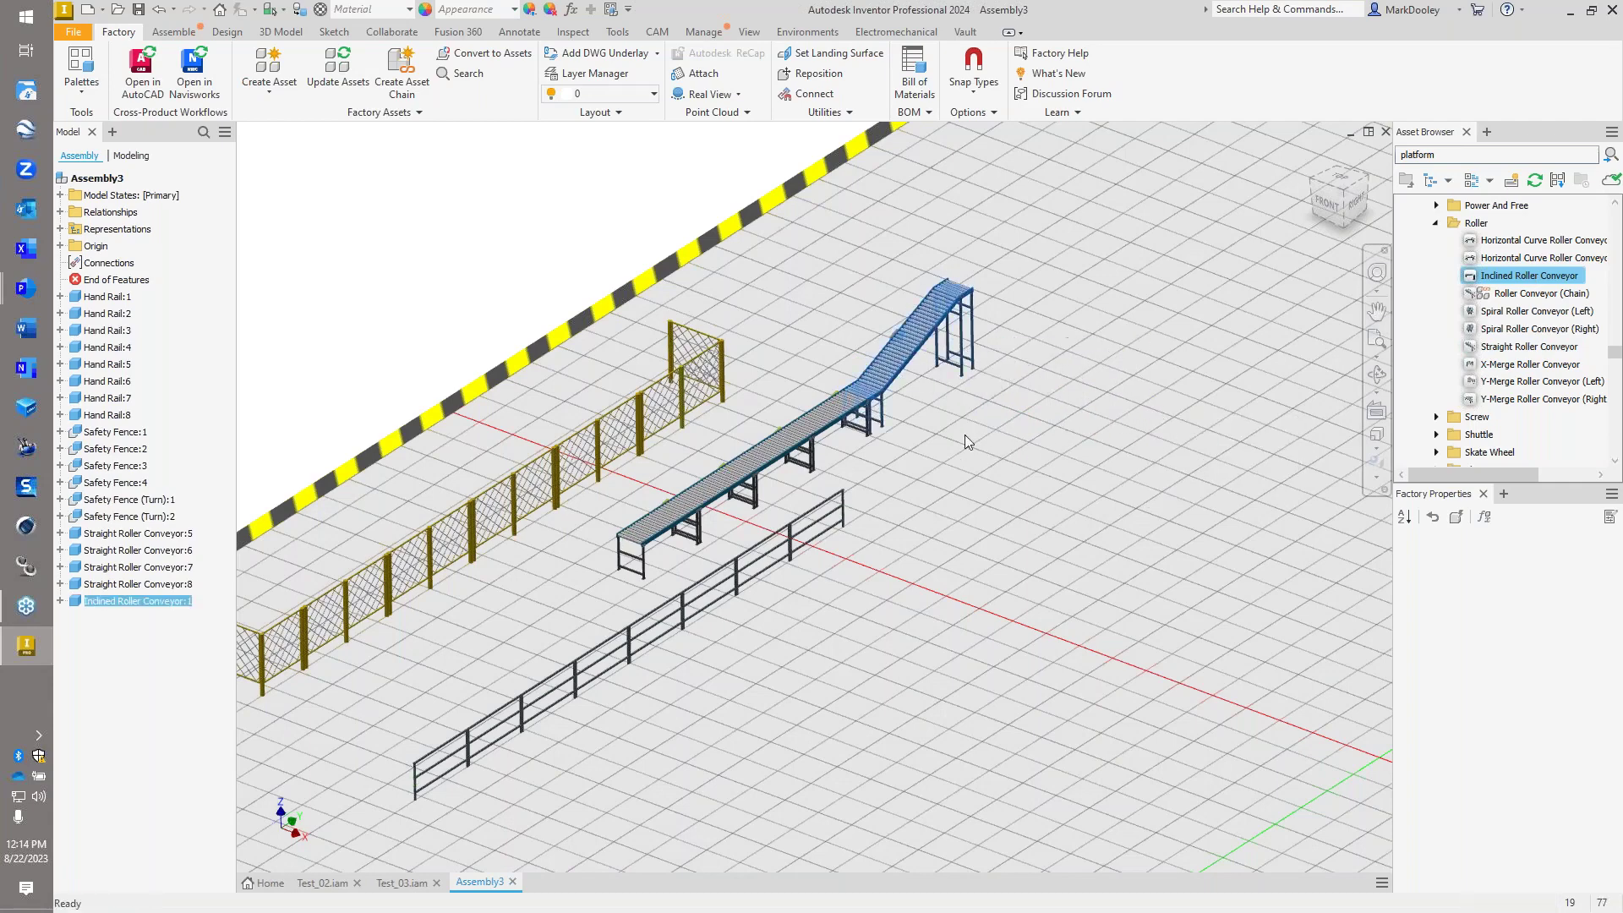
- Set the inclined roller conveyor's lower height to 38.5, apply the change, and check the properties of the connected straight sections
left_click(905, 357)
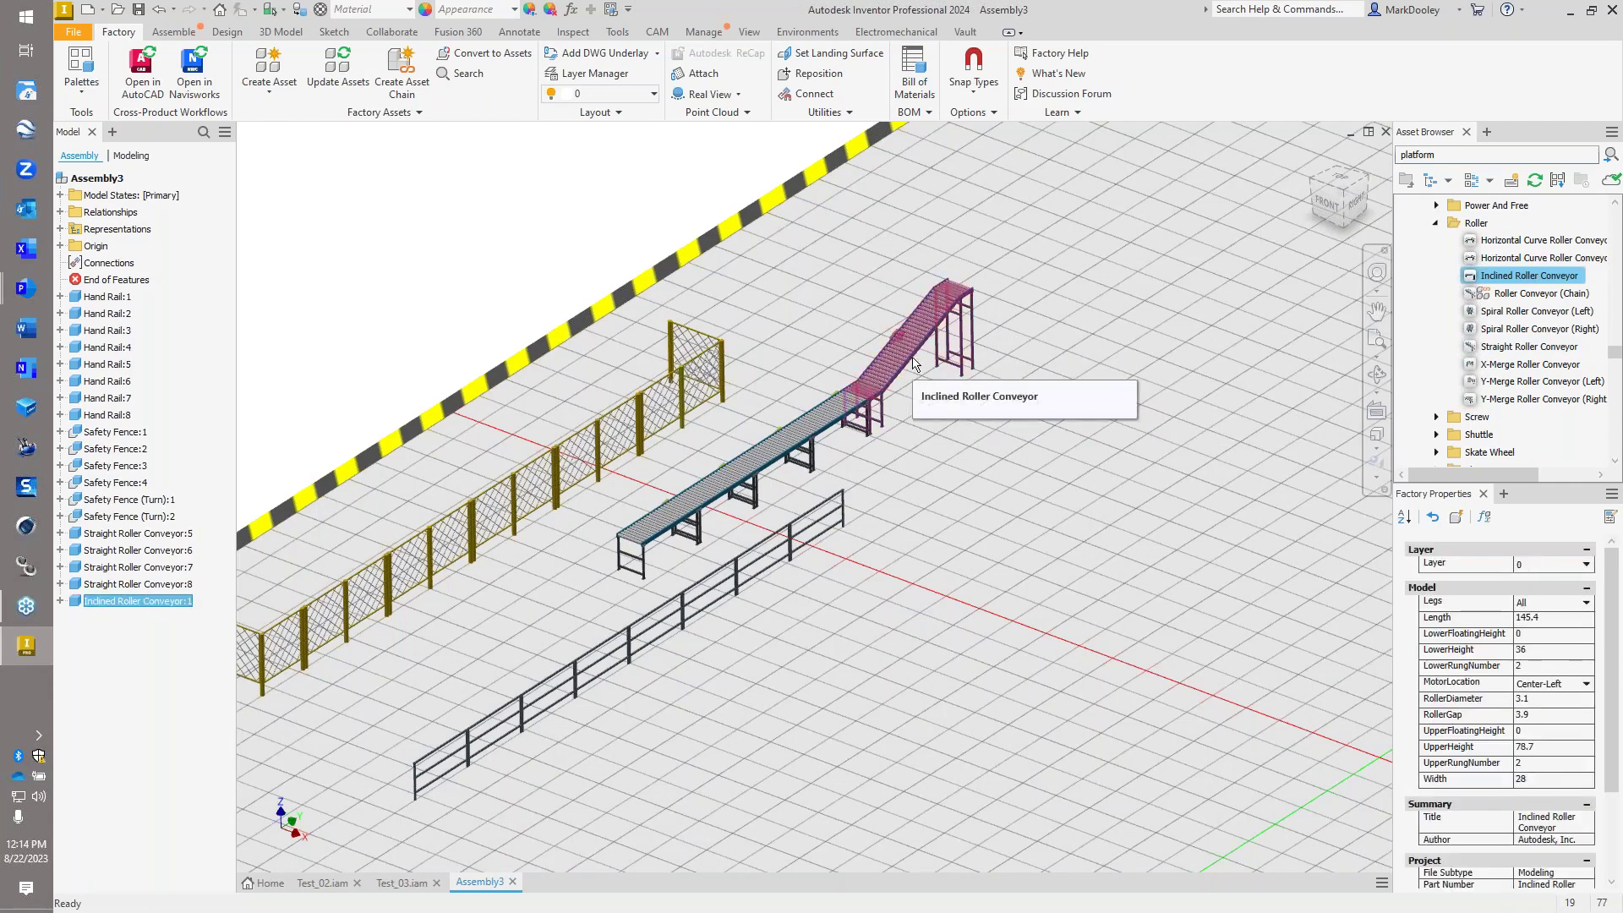
left_click(1527, 650)
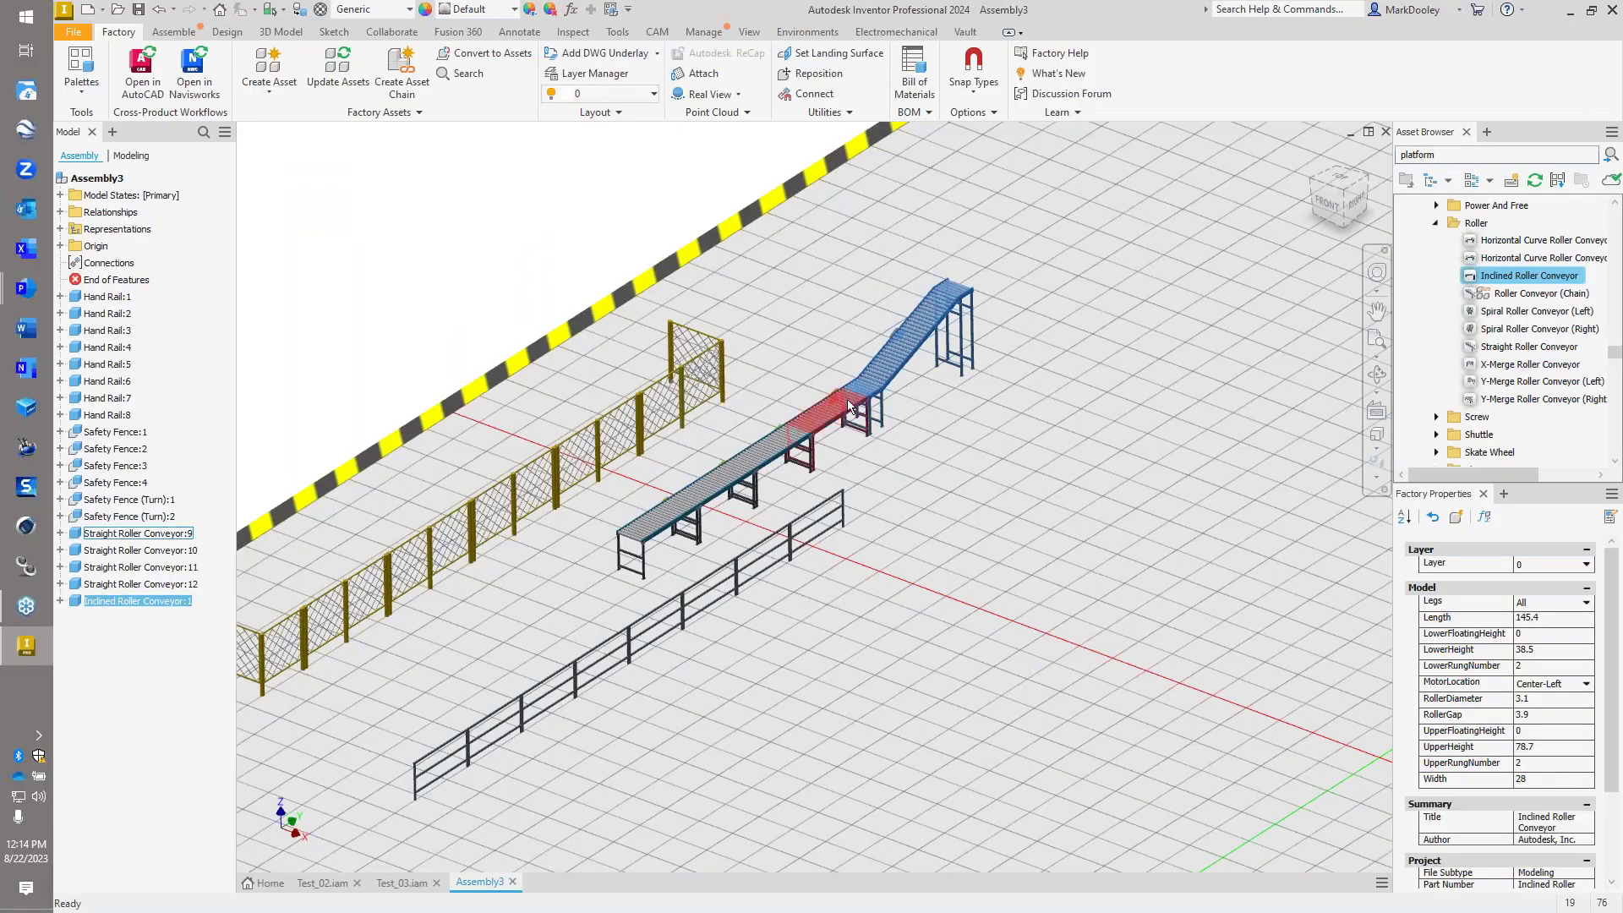
left_click(851, 407)
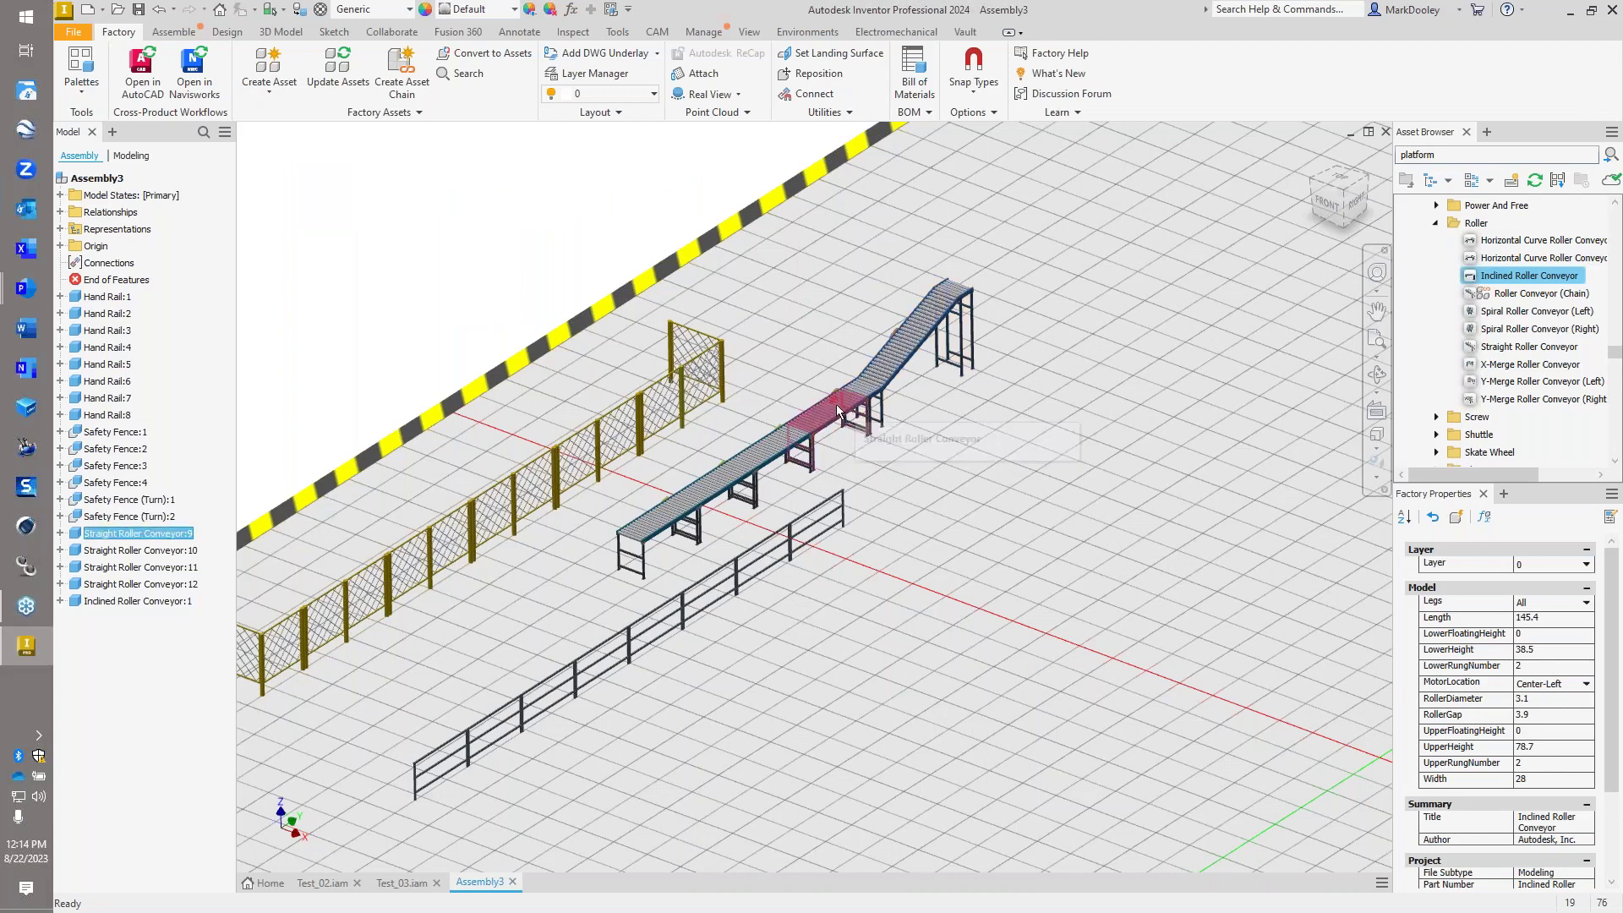
left_click(749, 456)
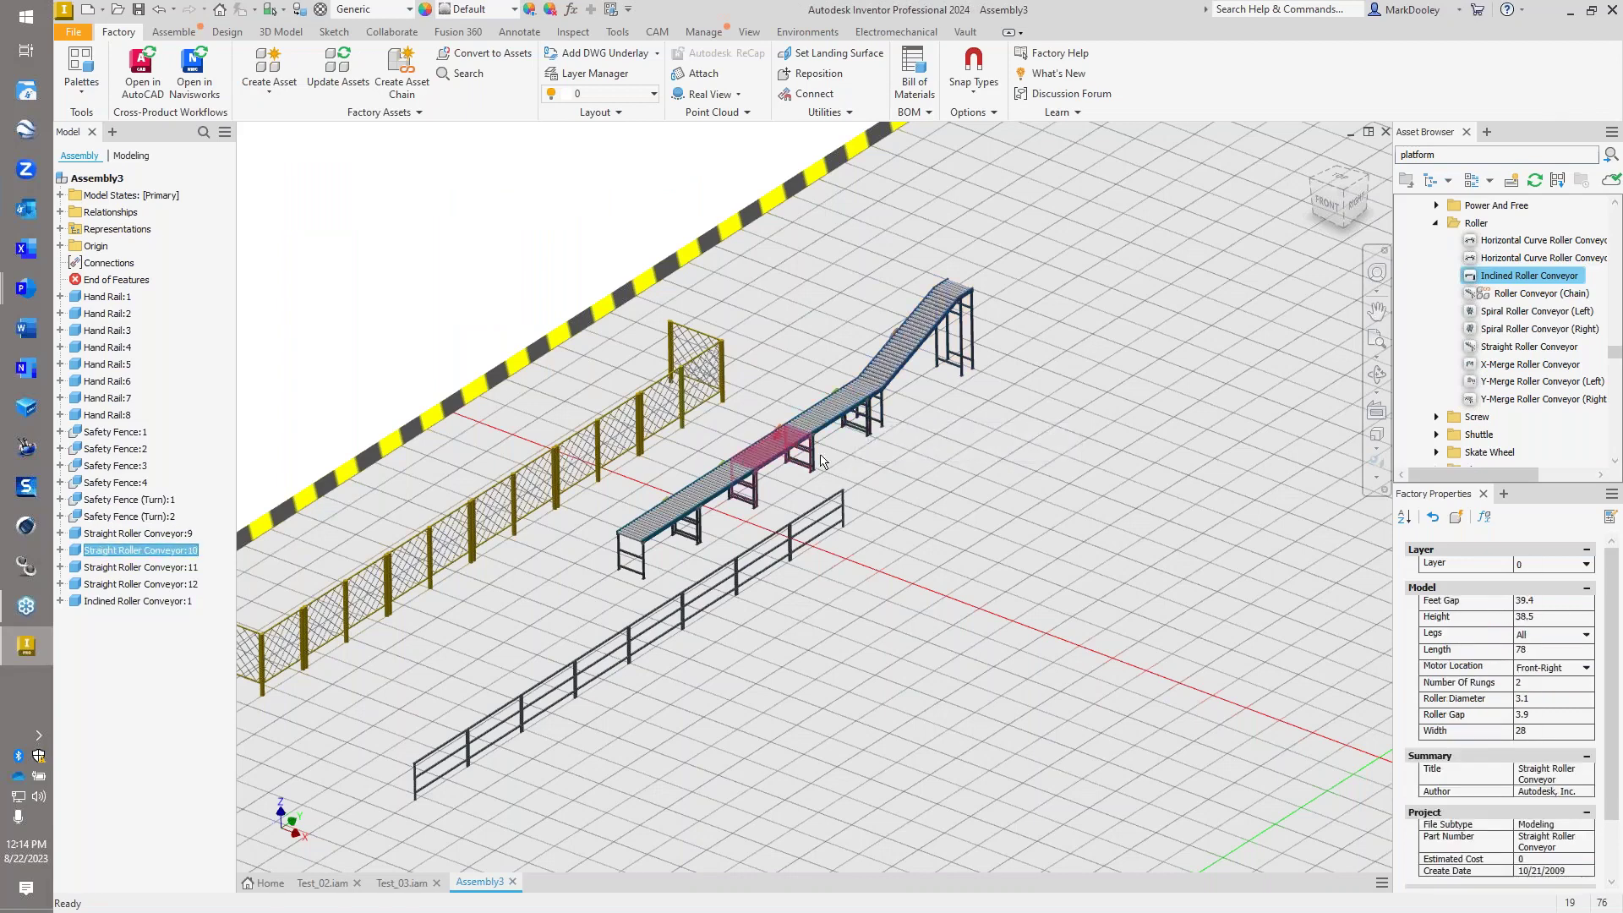
left_click(978, 517)
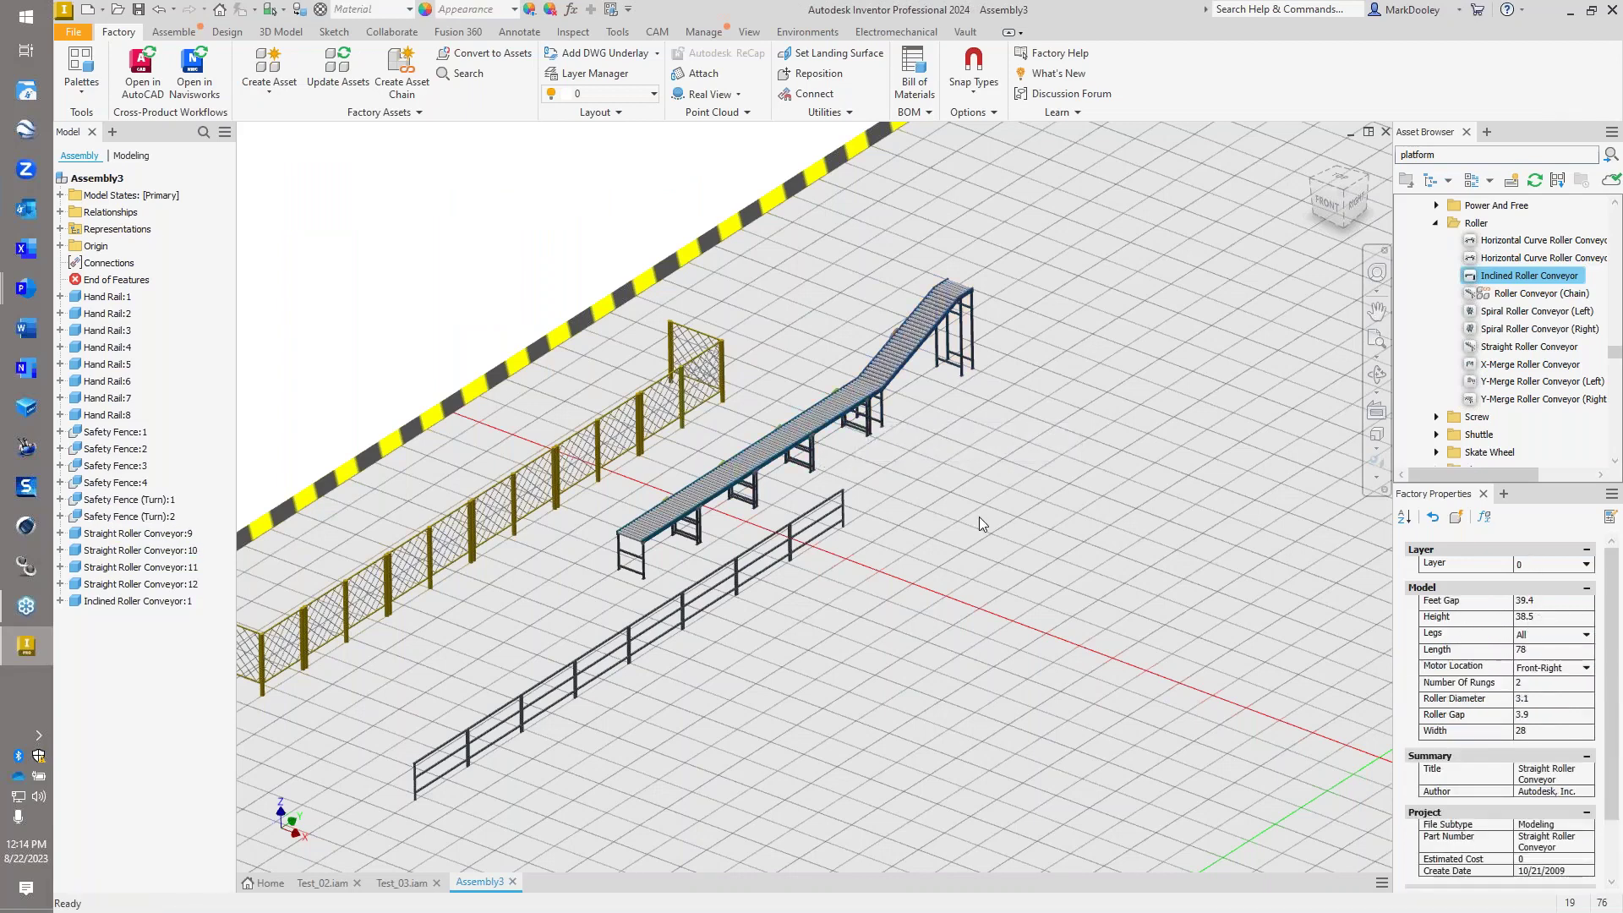
- Connect three Horizontal Curve Roller Conveyor sections end to end from the upper end of the inclined conveyor and end the placement
left_click(1521, 240)
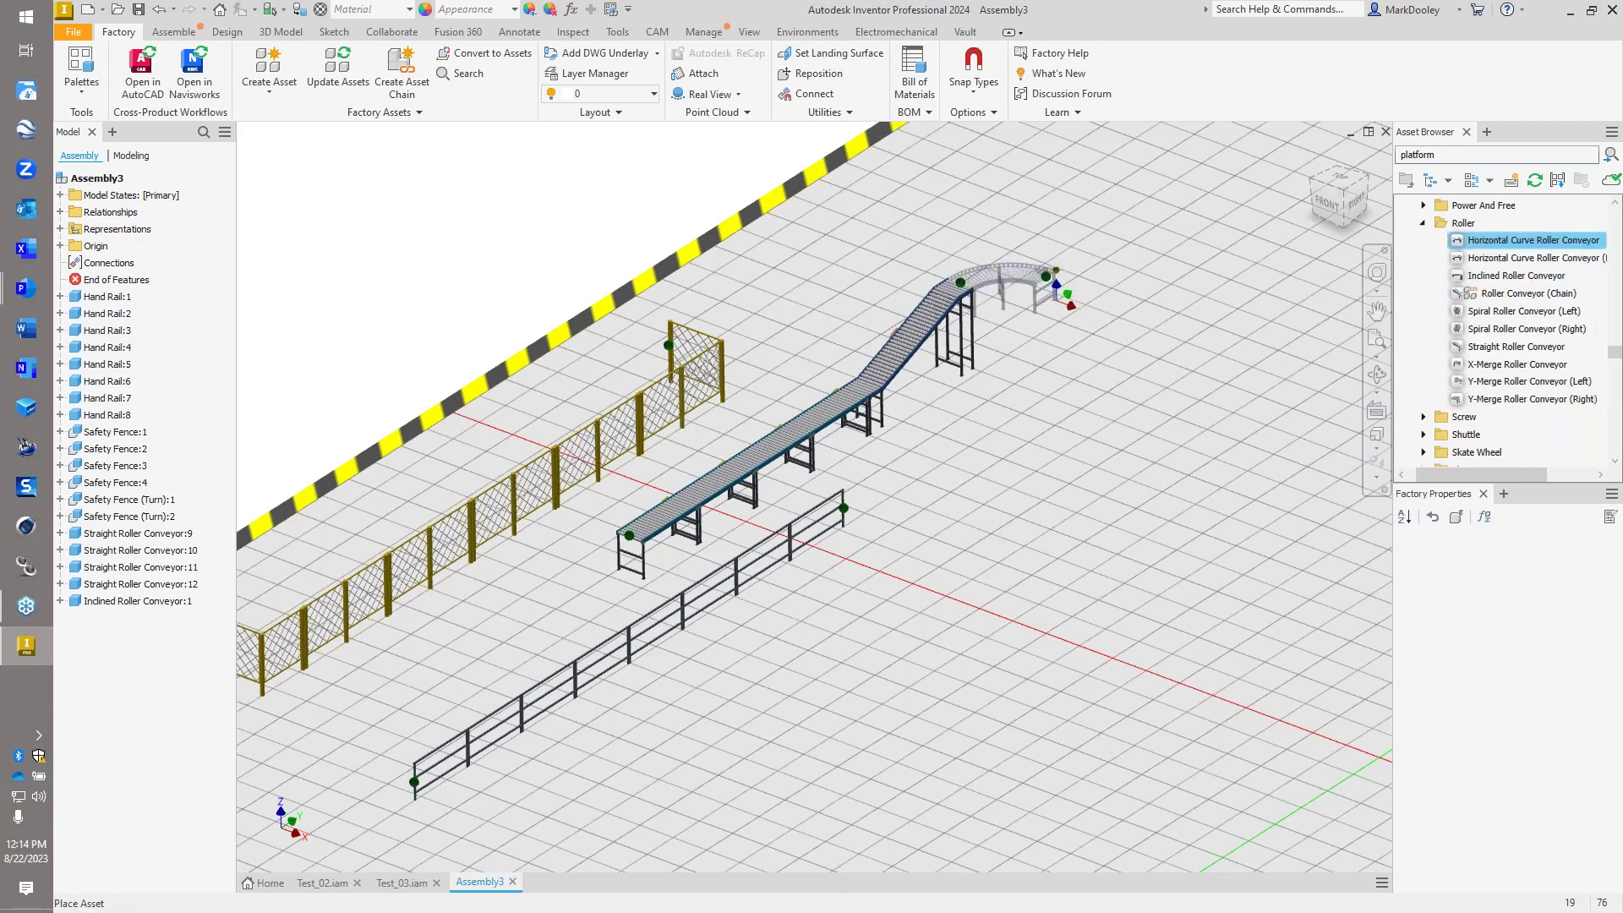
left_click(1072, 303)
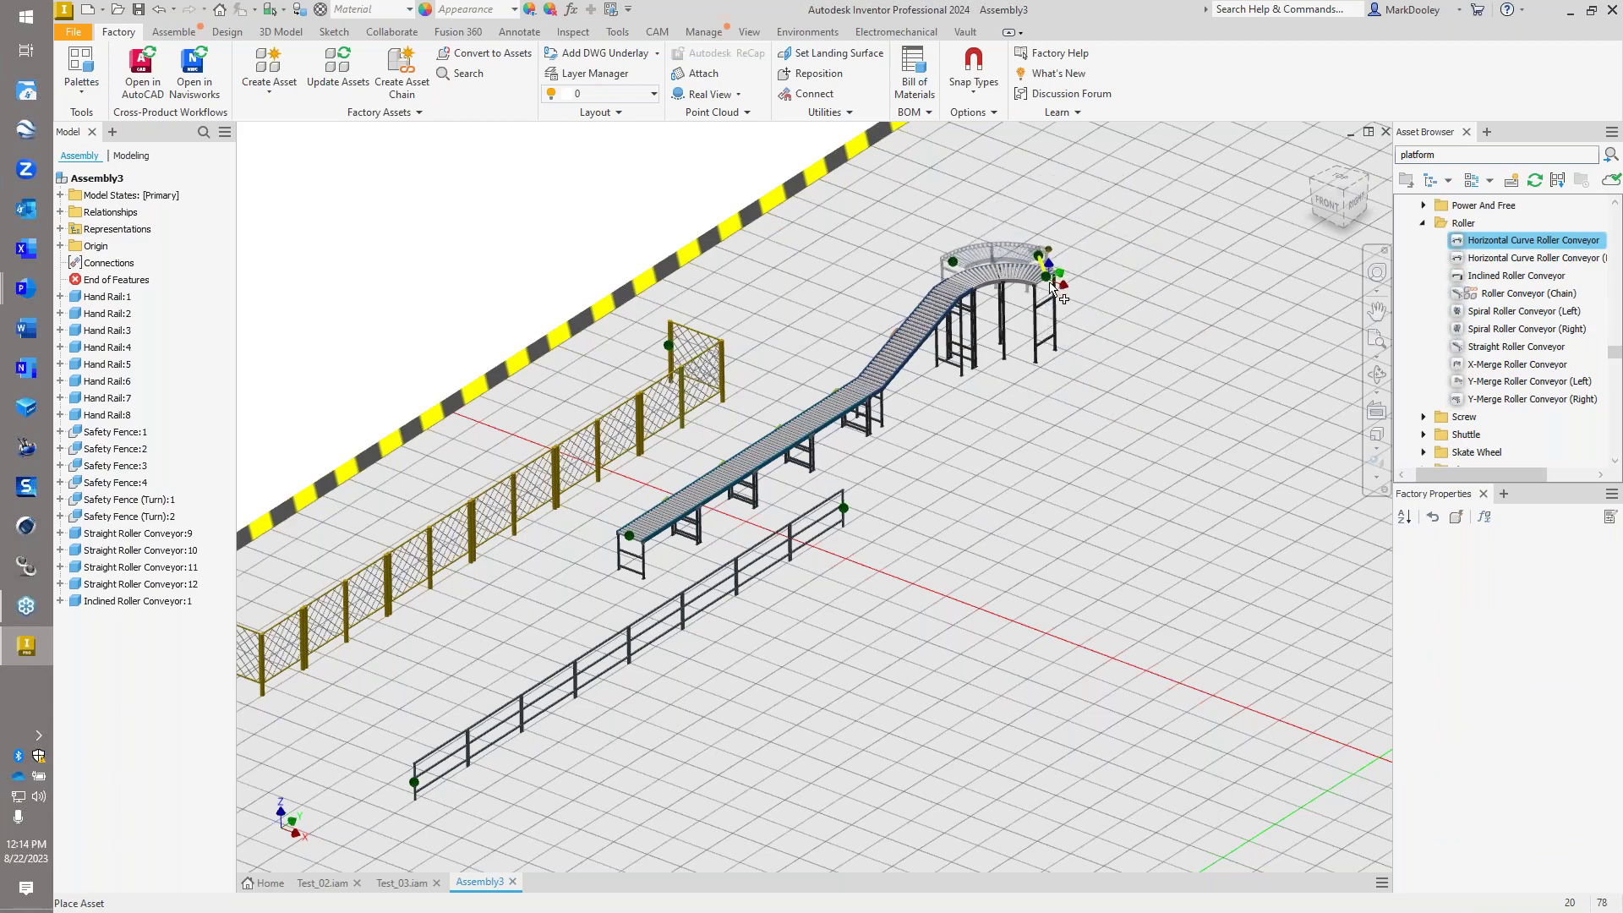
left_click(1116, 377)
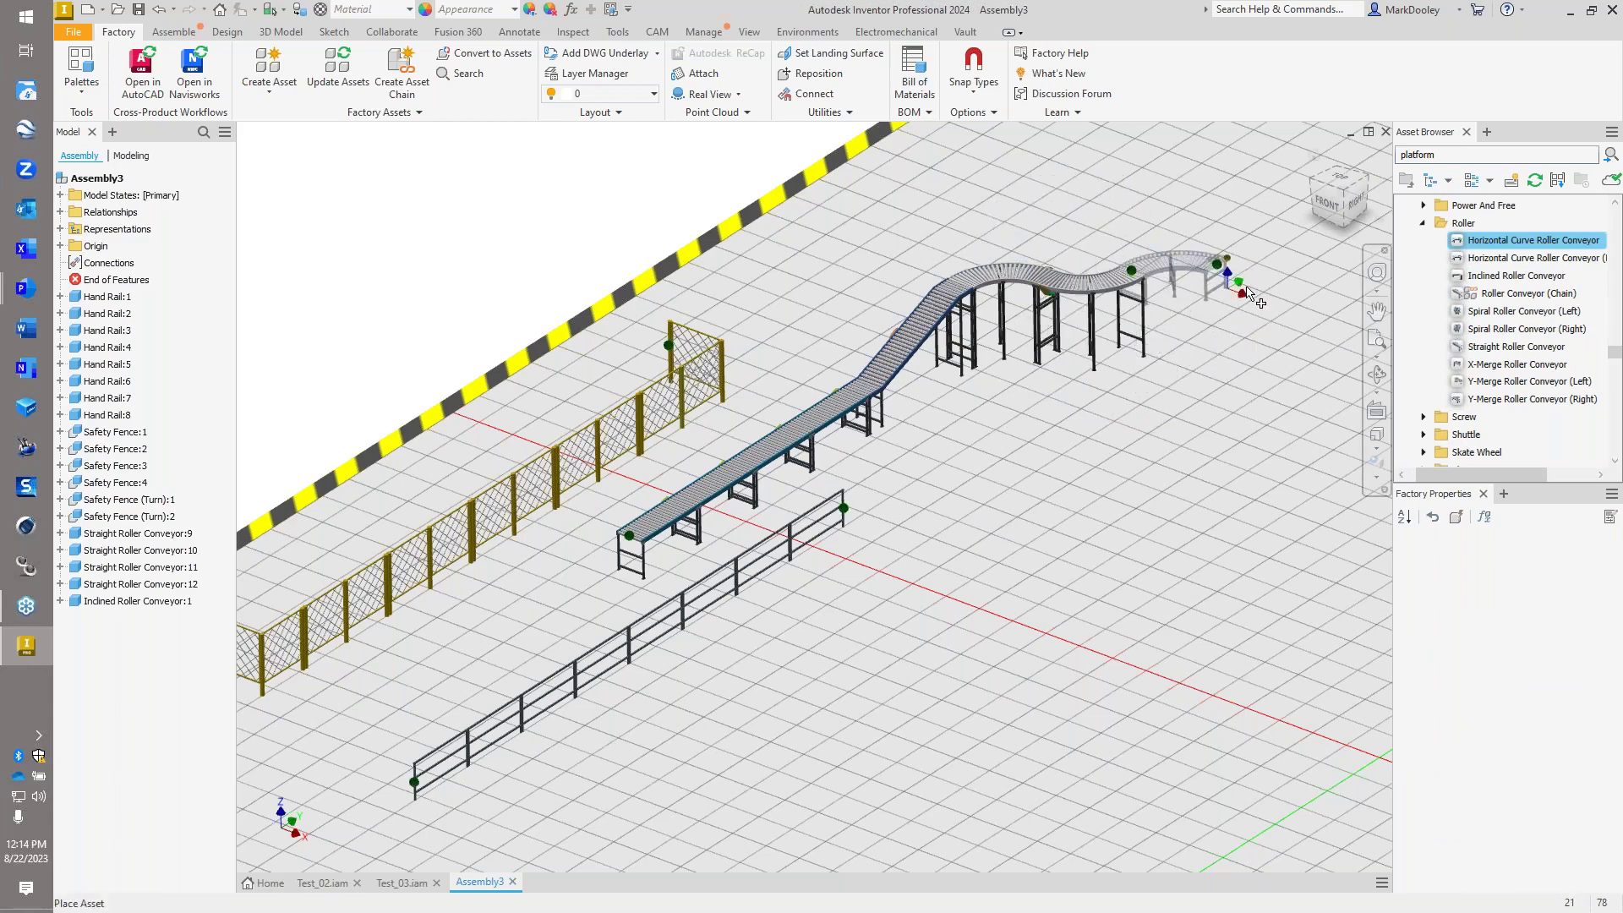
left_click(1230, 377)
right_click(1194, 415)
left_click(1239, 433)
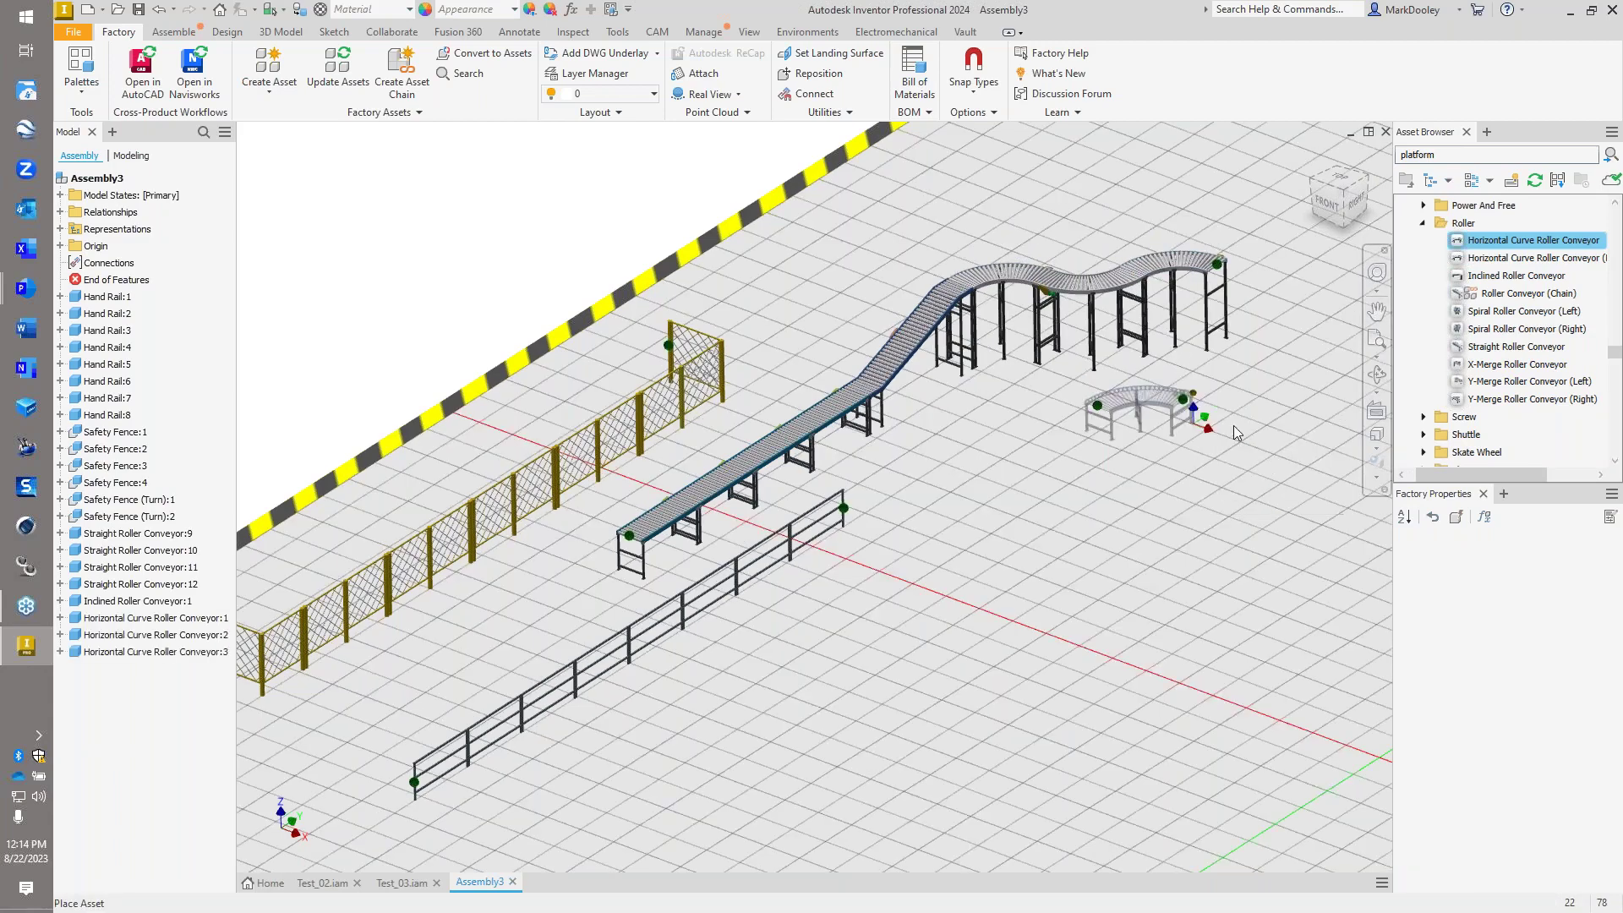
- Set the legs of the middle curved roller conveyor to None and apply the change
left_click(1096, 329)
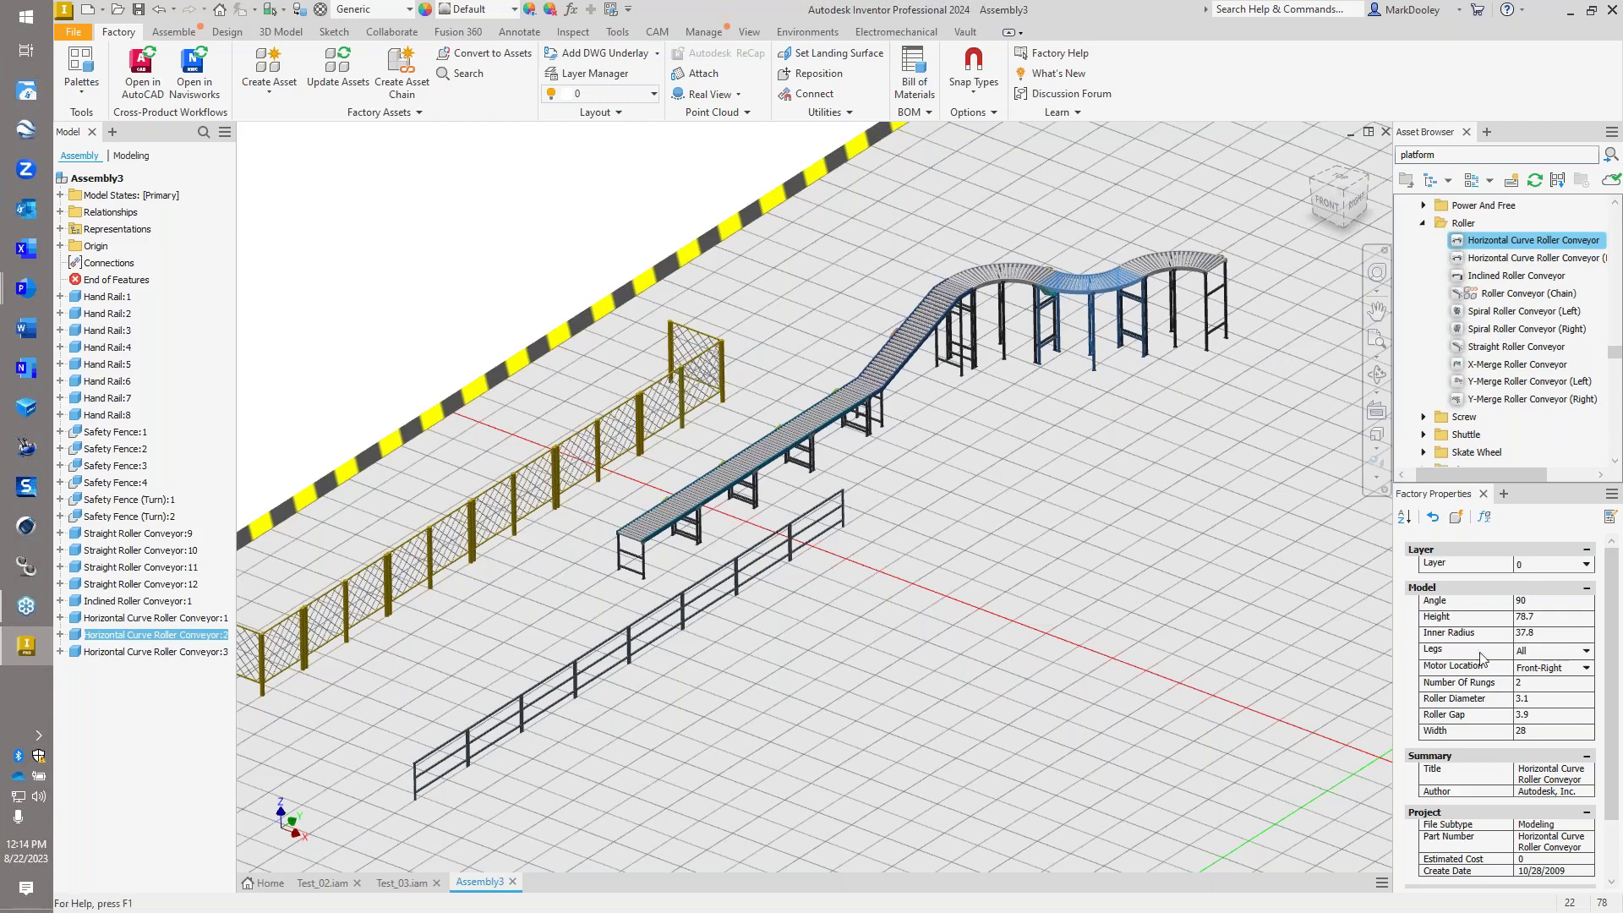
left_click(1586, 650)
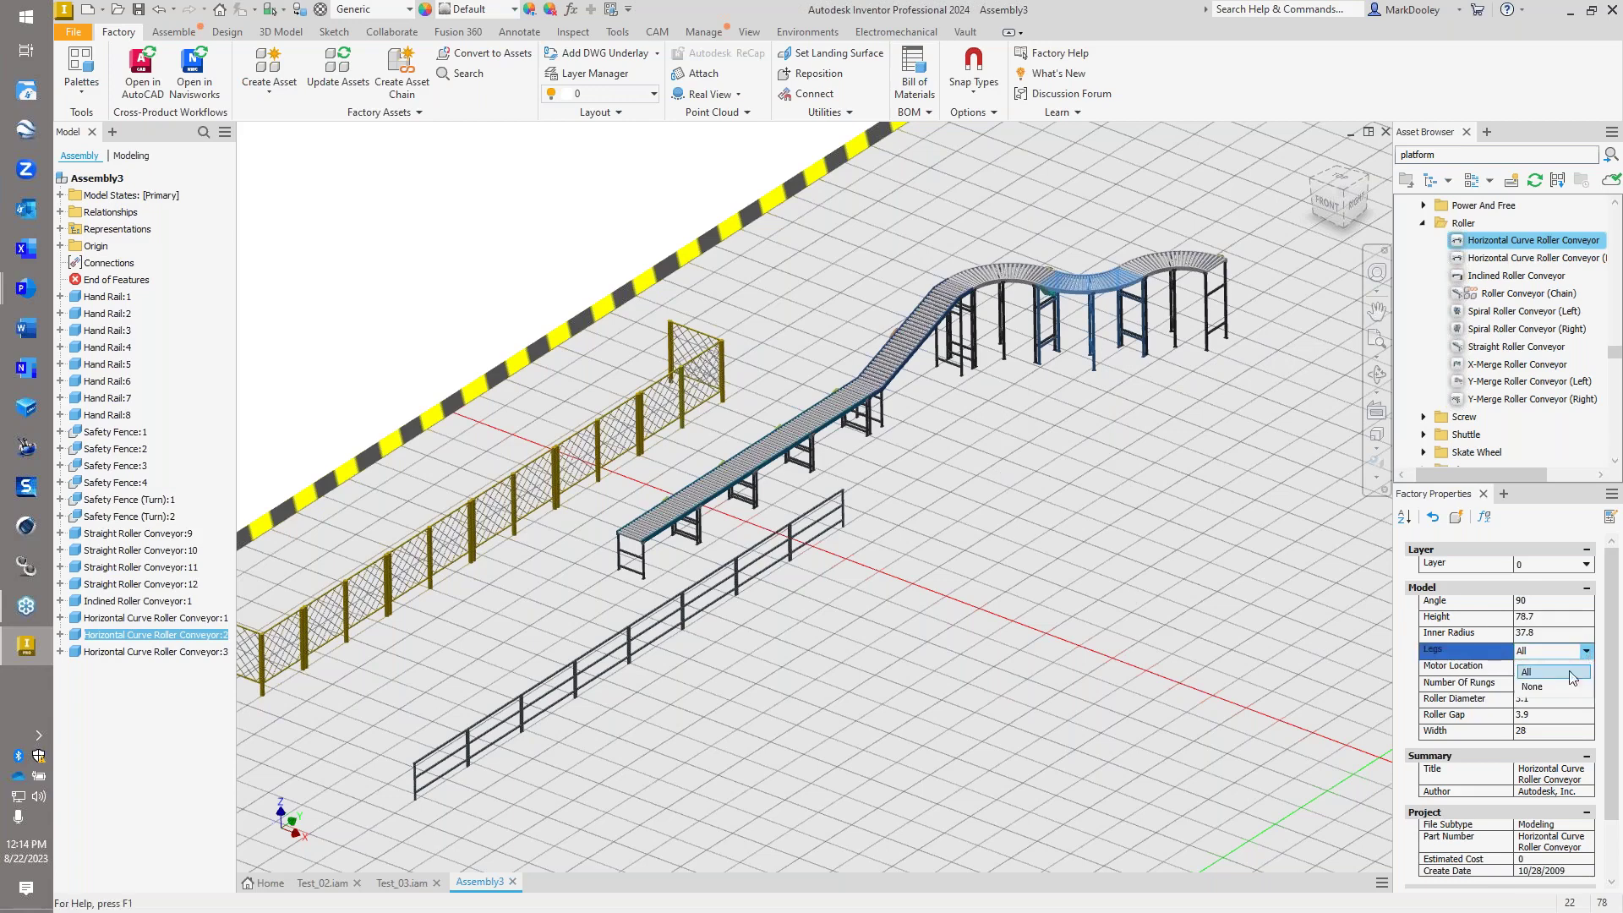
left_click(1533, 686)
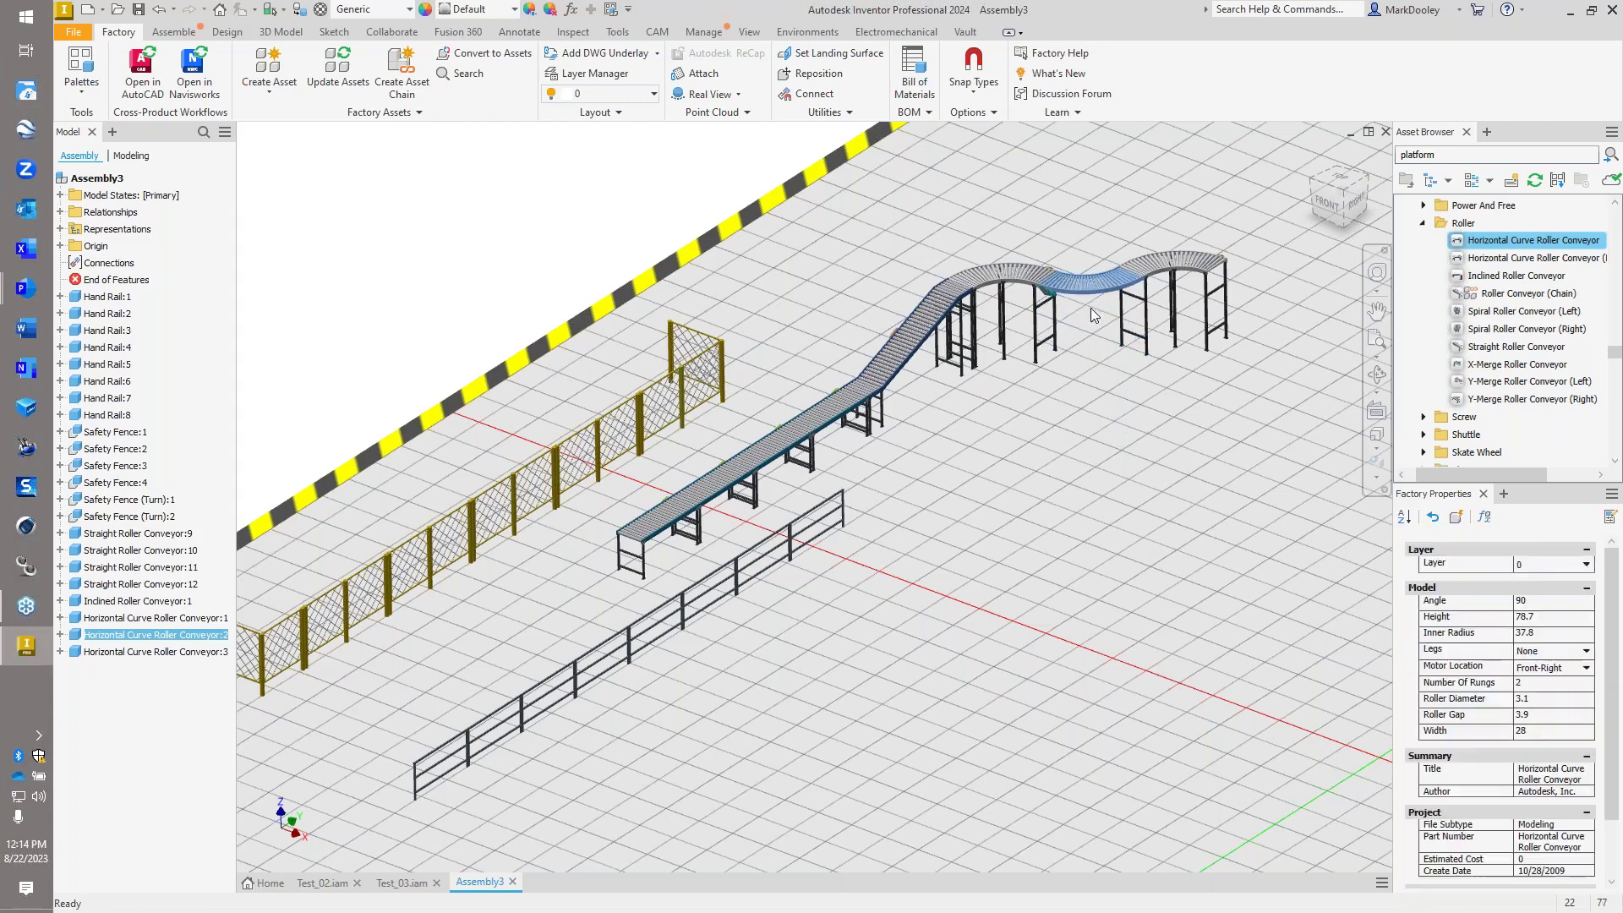
left_click(1093, 357)
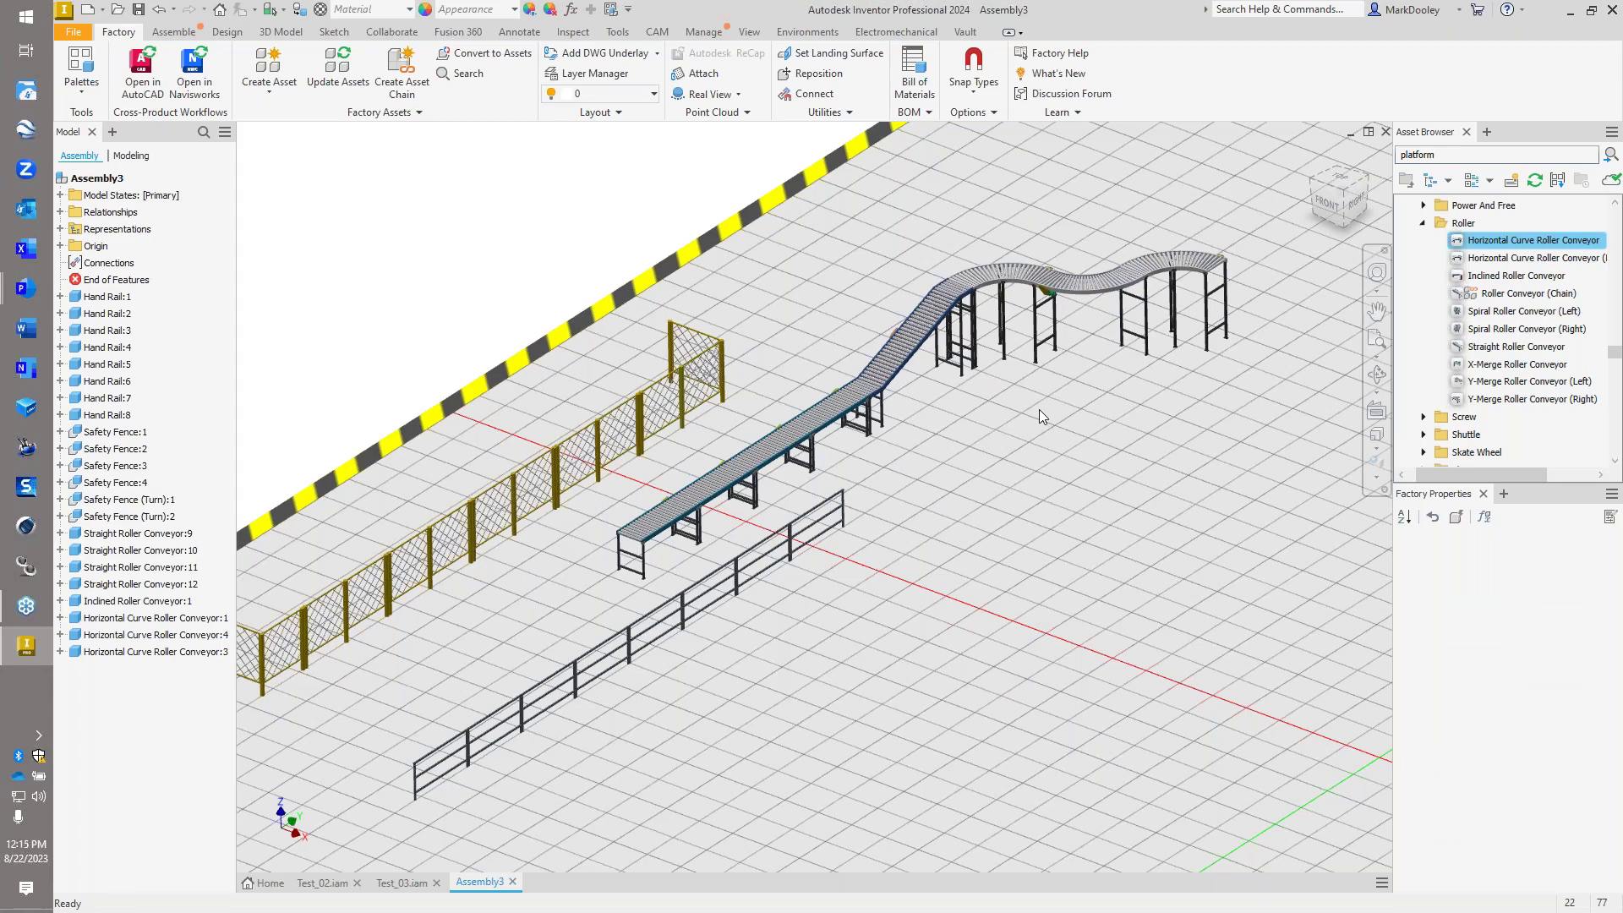
scroll(930, 452, "down", 3)
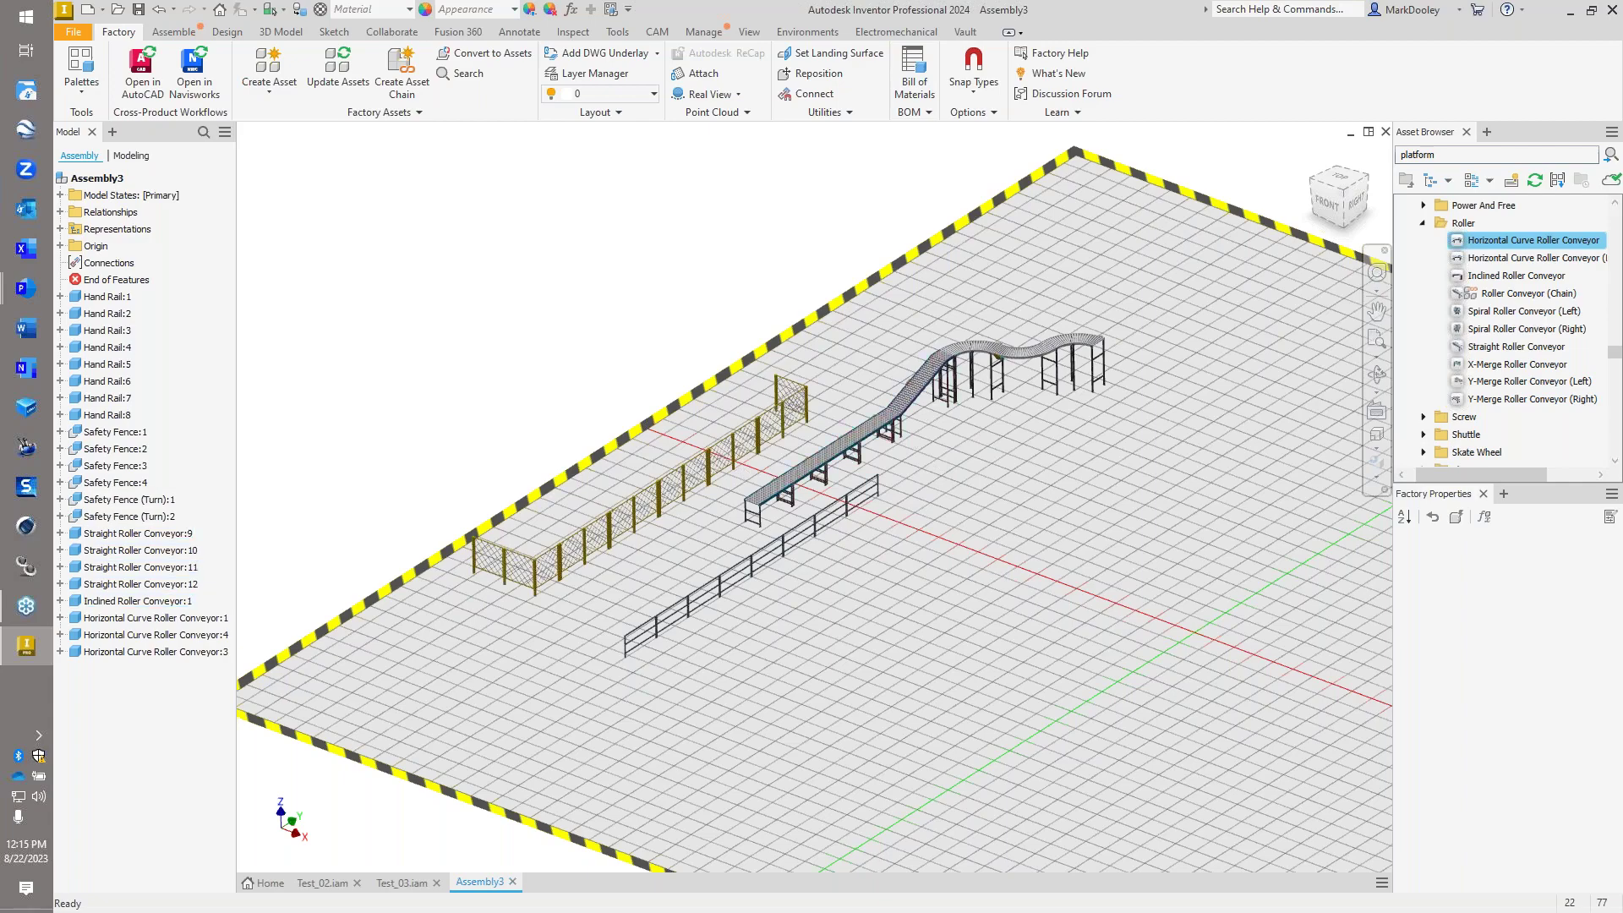
- Switch to the Test_03.iam assembly and enter its BIM Content environment
left_click(414, 882)
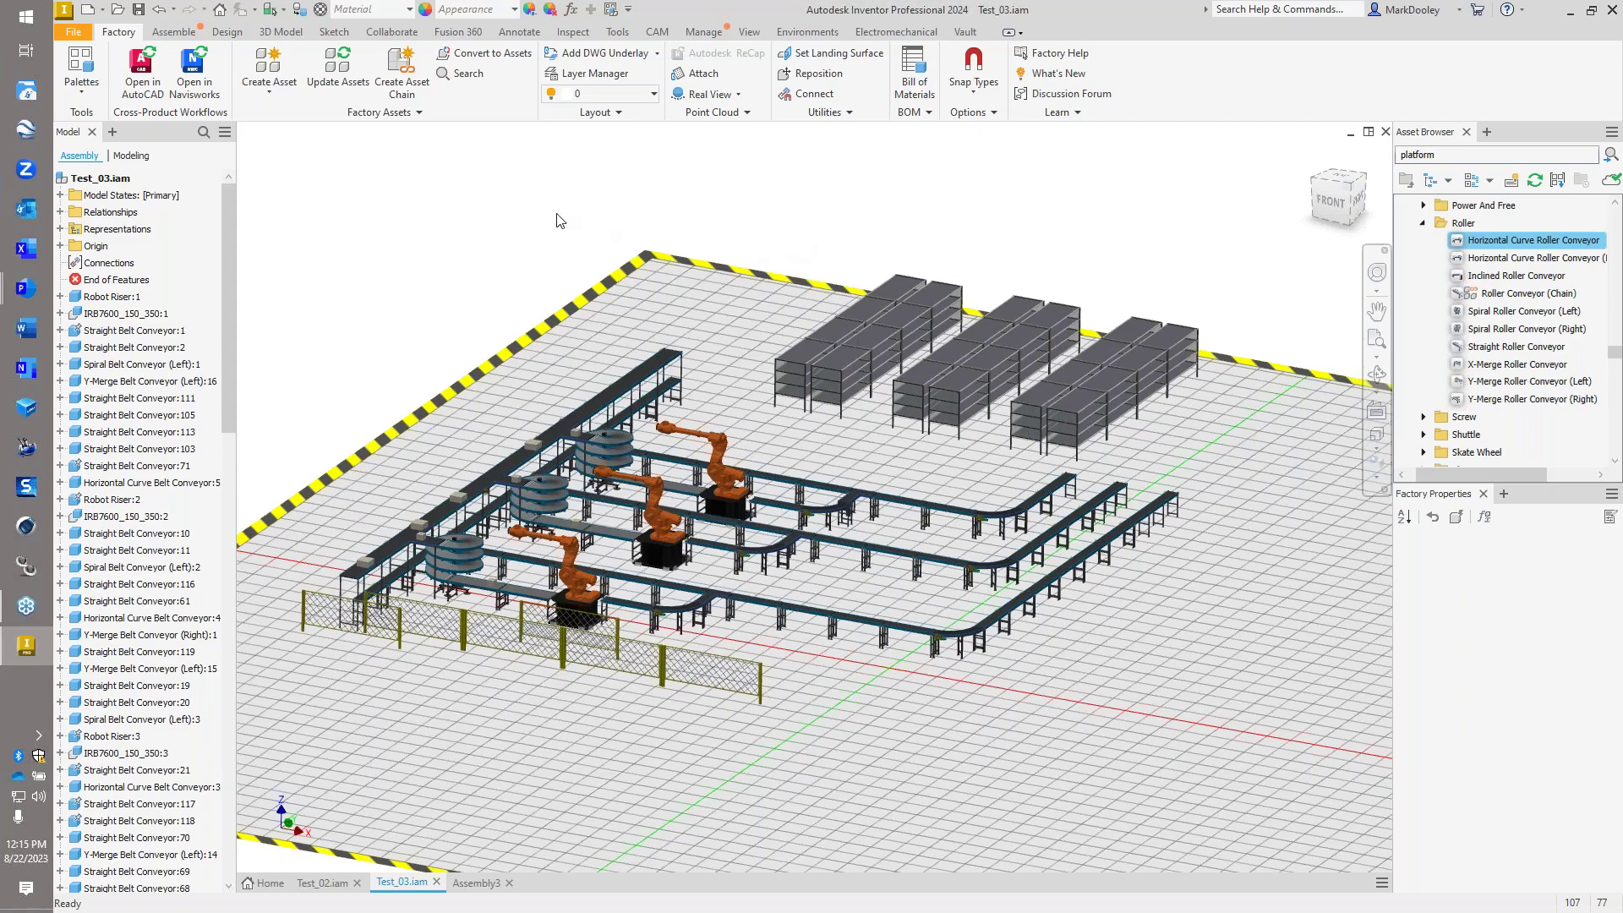
left_click(816, 36)
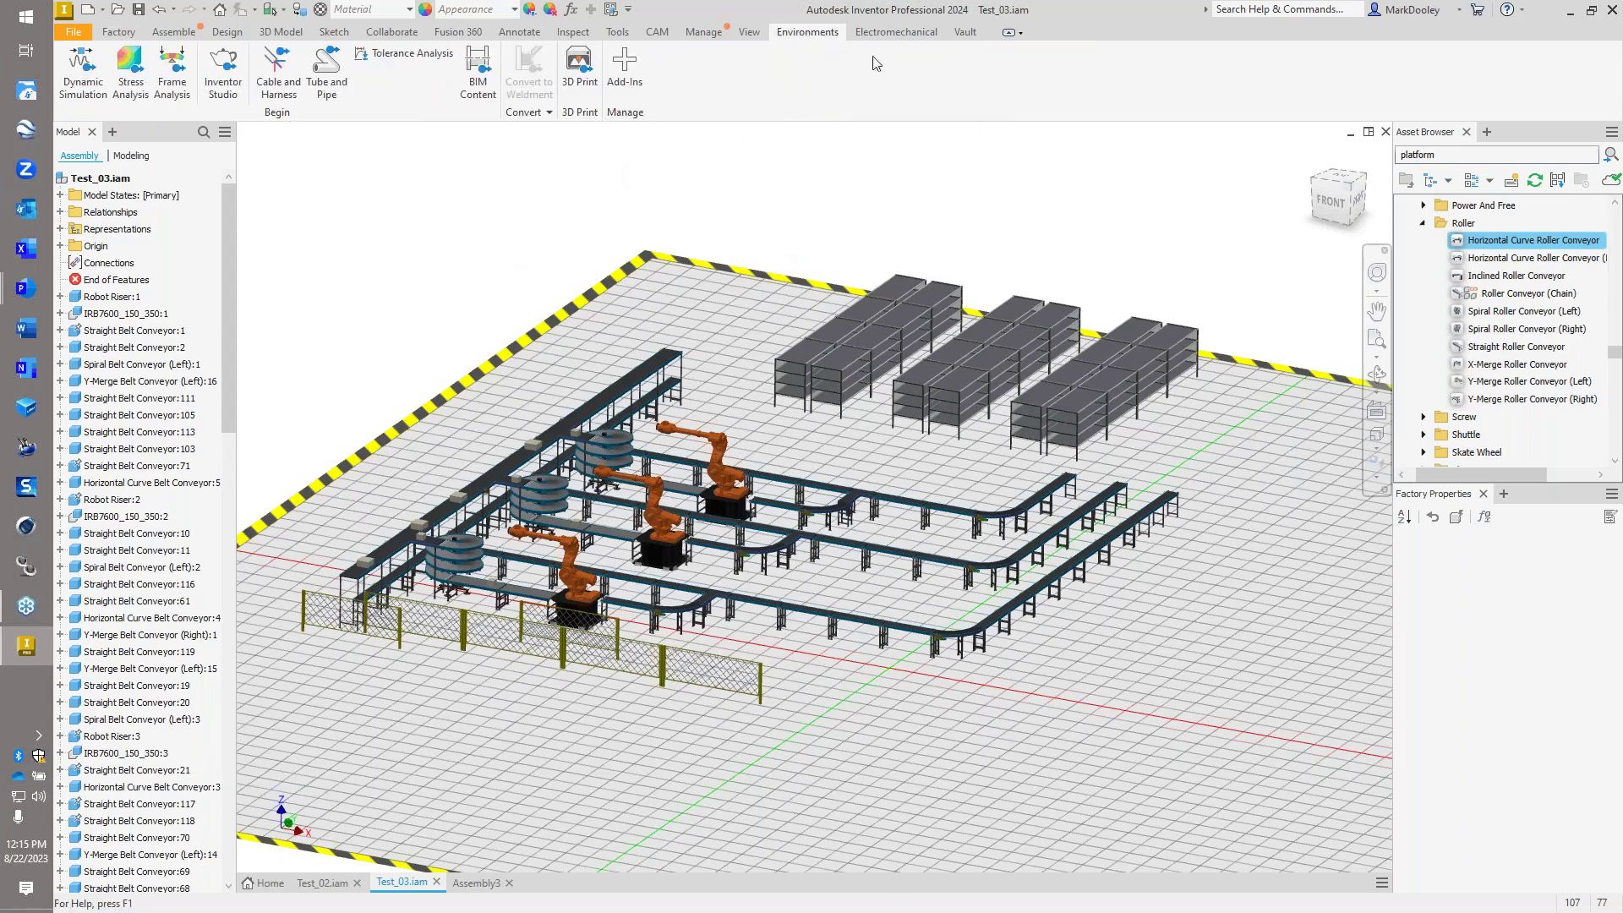
left_click(474, 72)
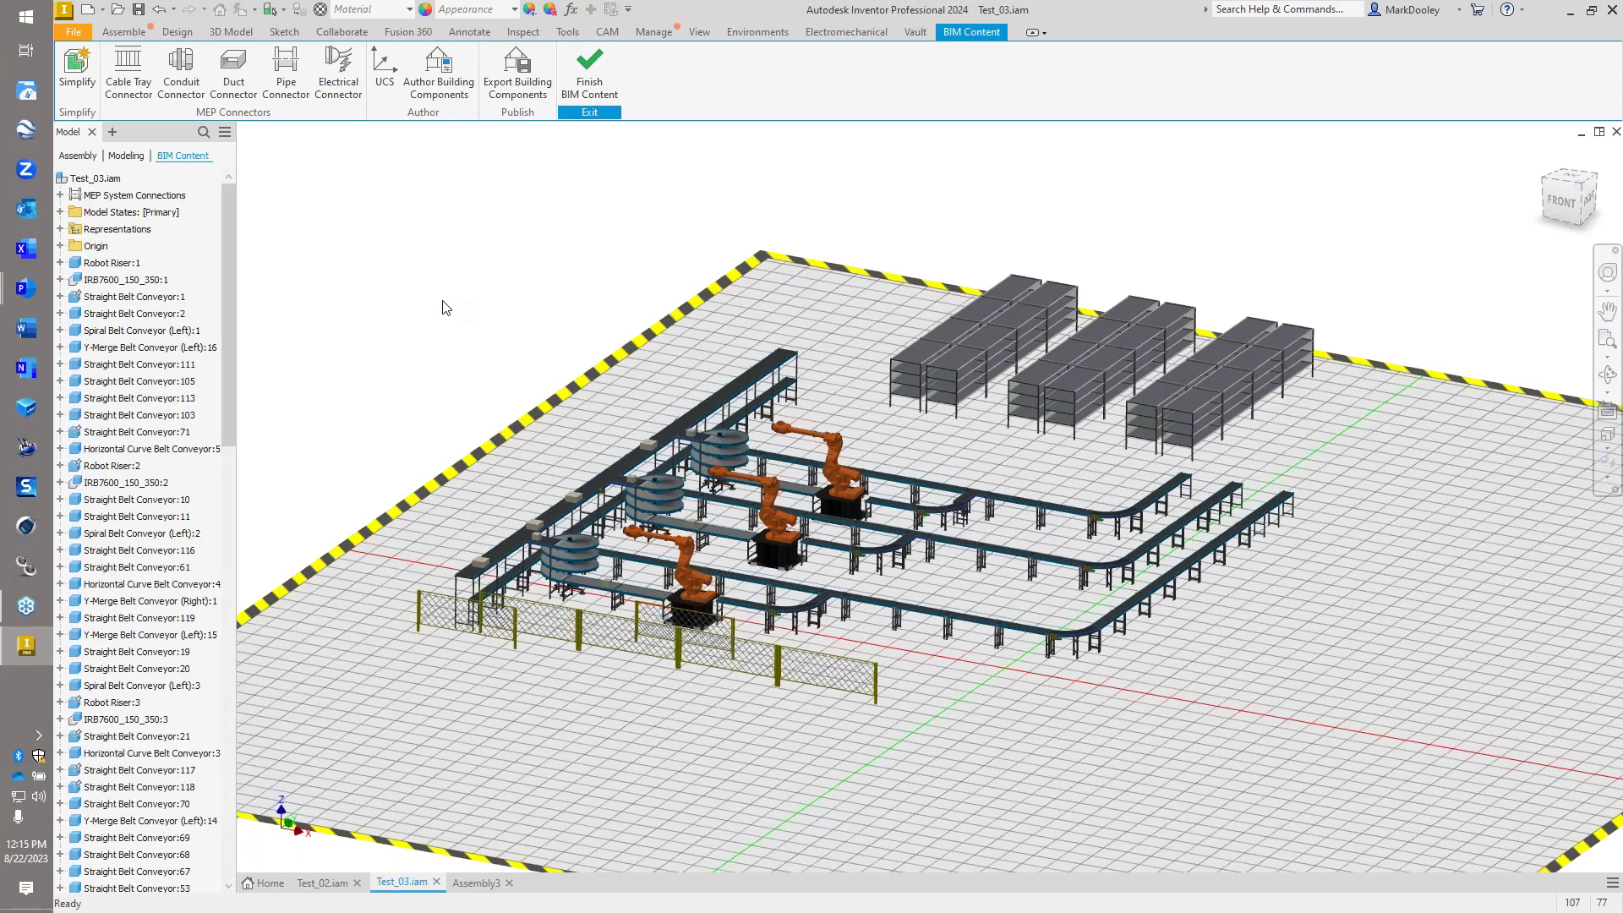
- Start exporting the assembly as building components, accept creating a Simplify substitute, and toggle its Break link option
left_click(517, 72)
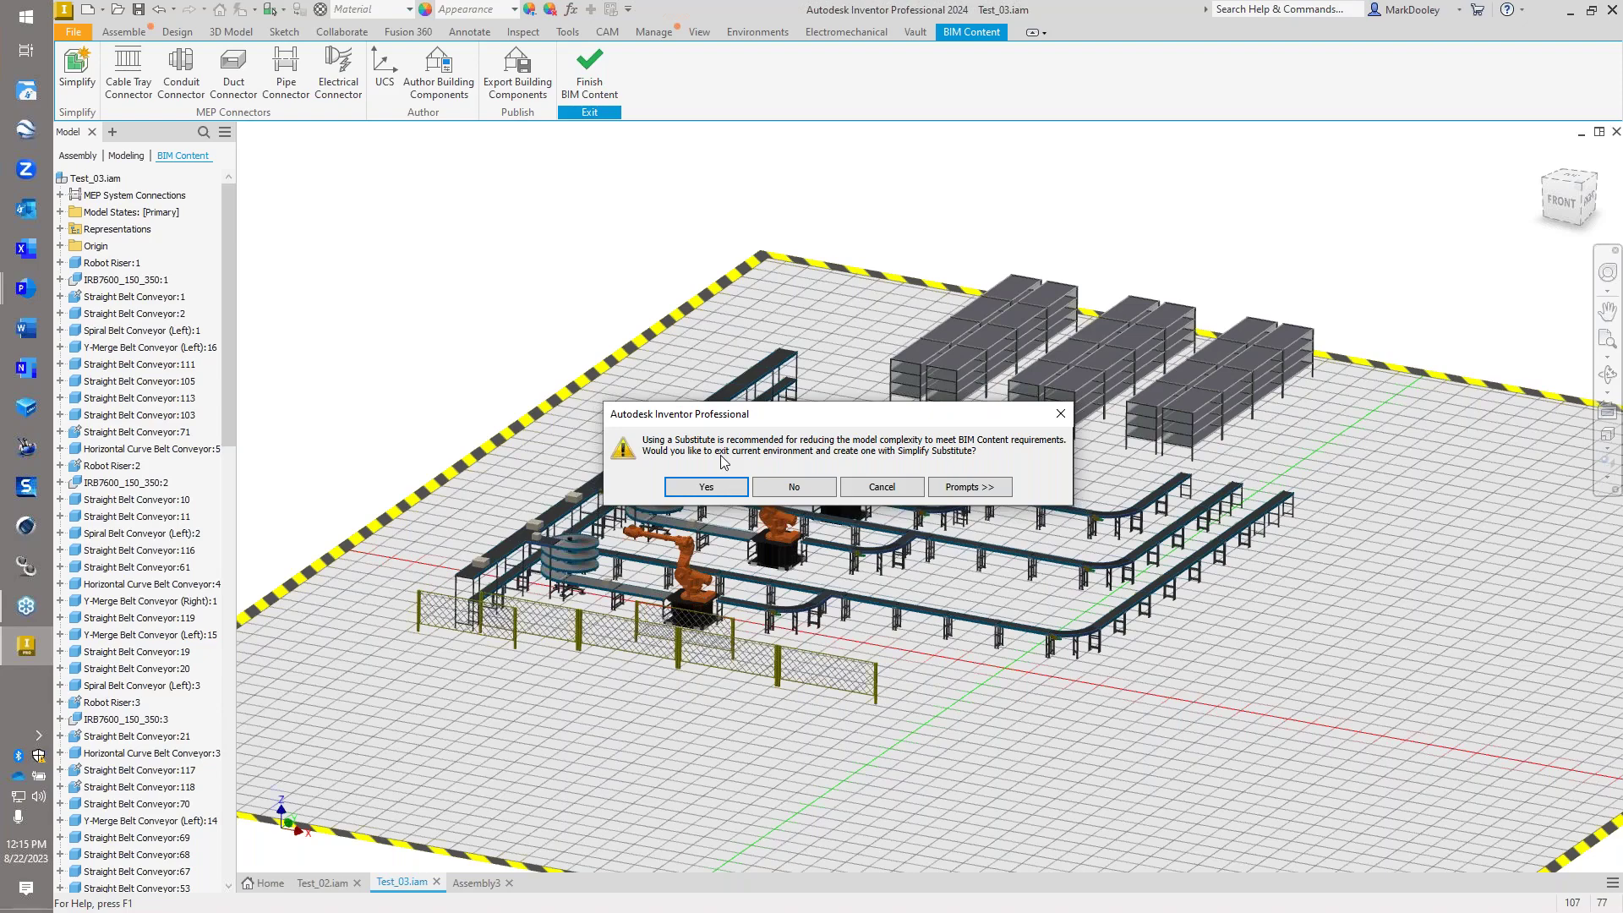
left_click(687, 494)
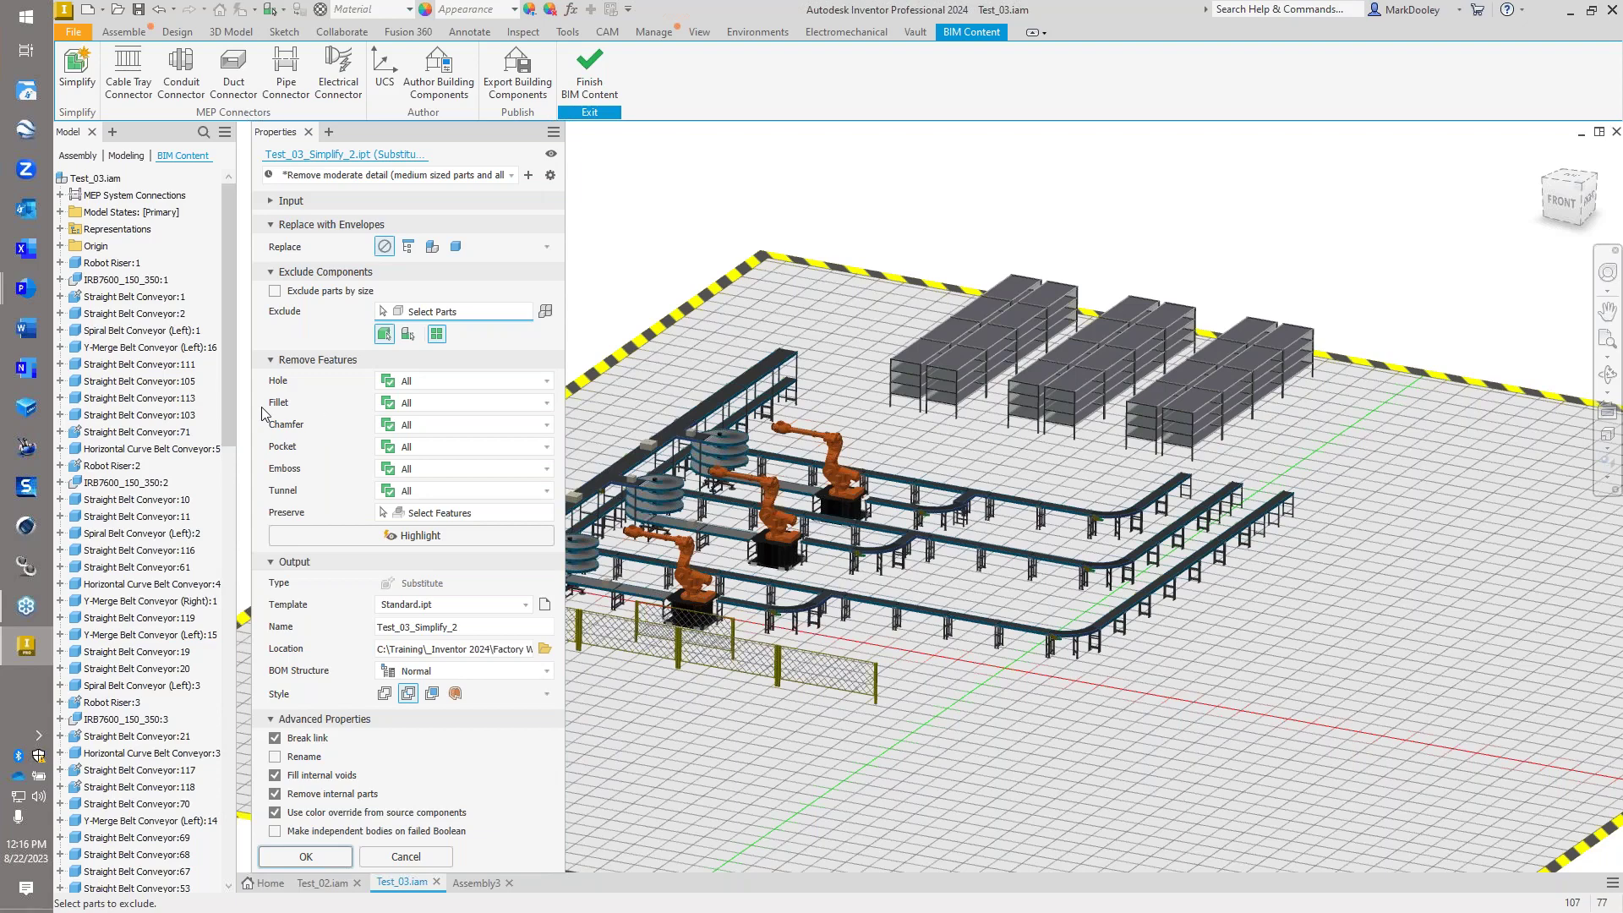
left_click(275, 738)
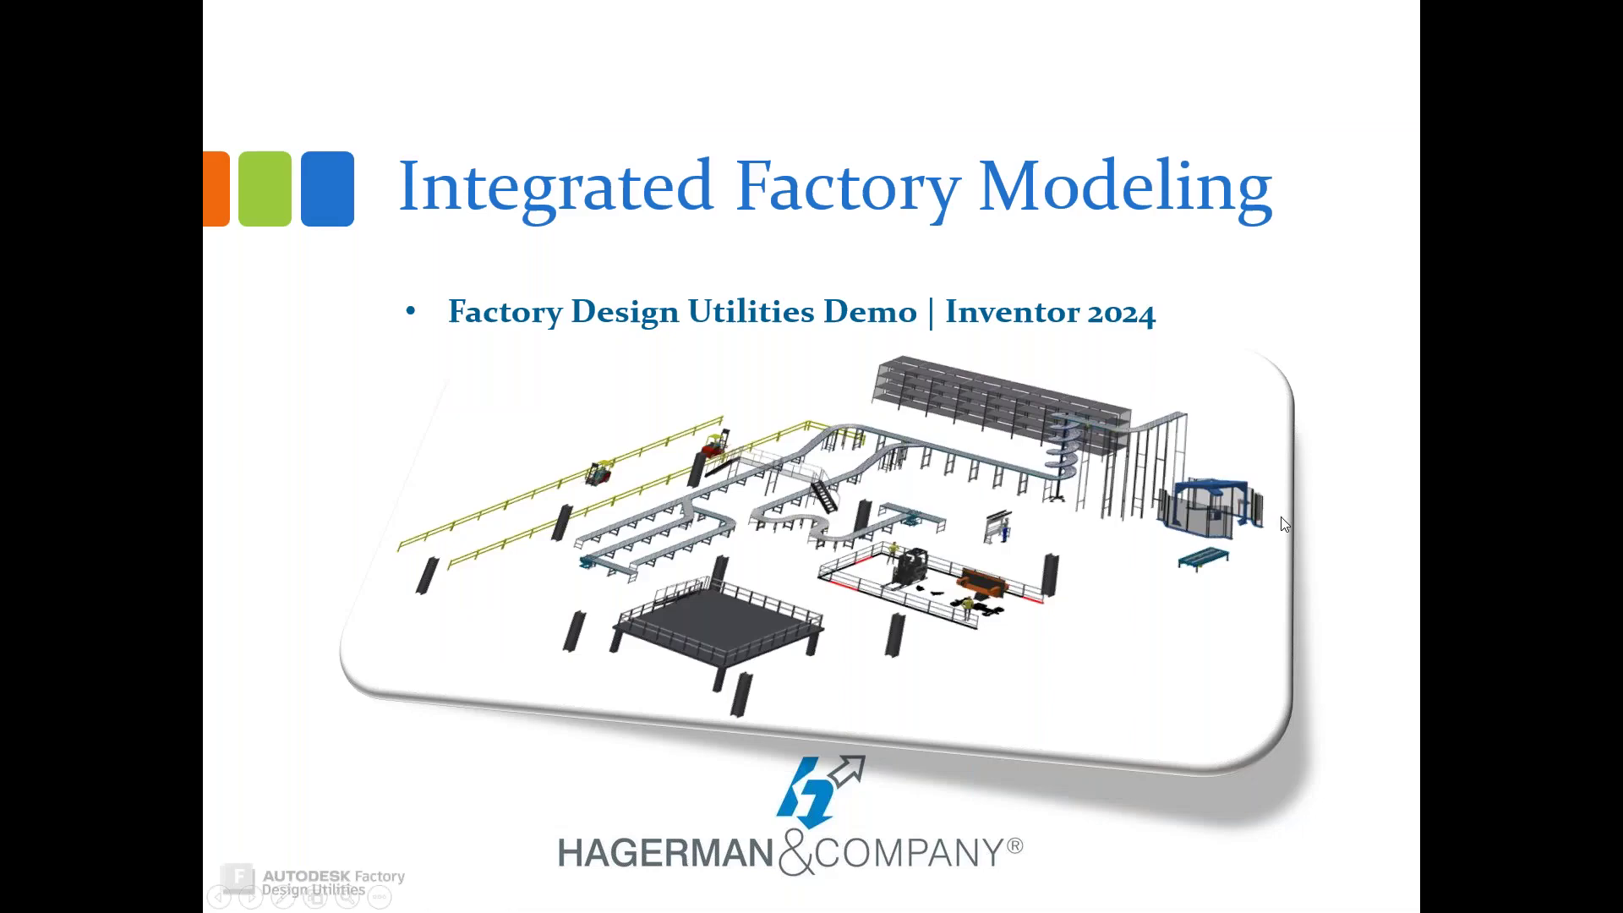
left_click(1291, 518)
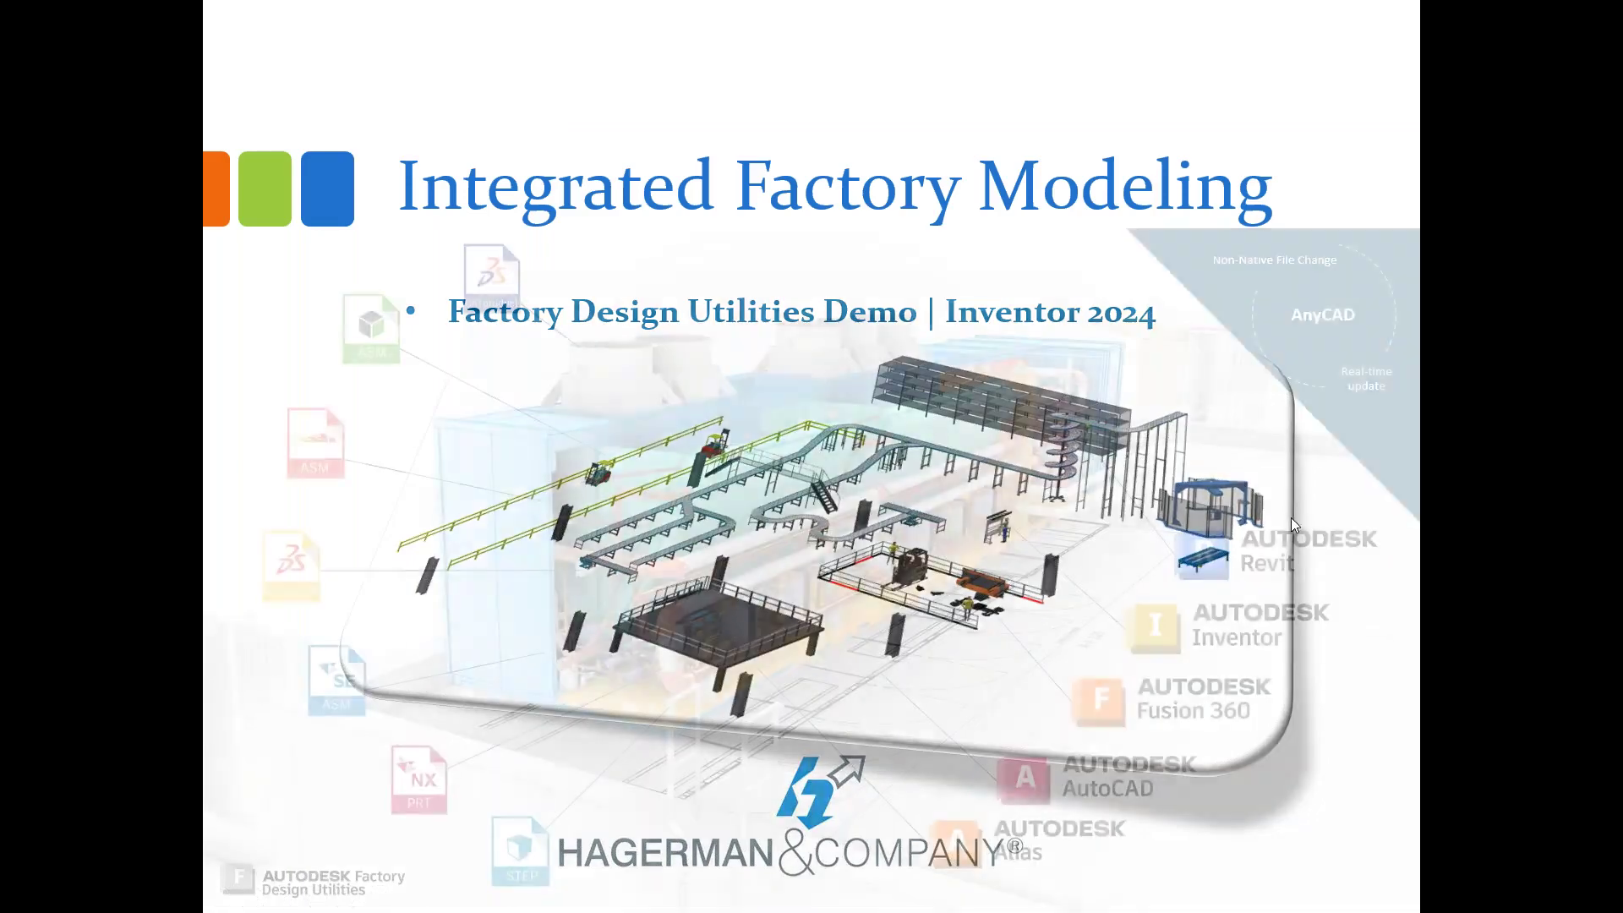
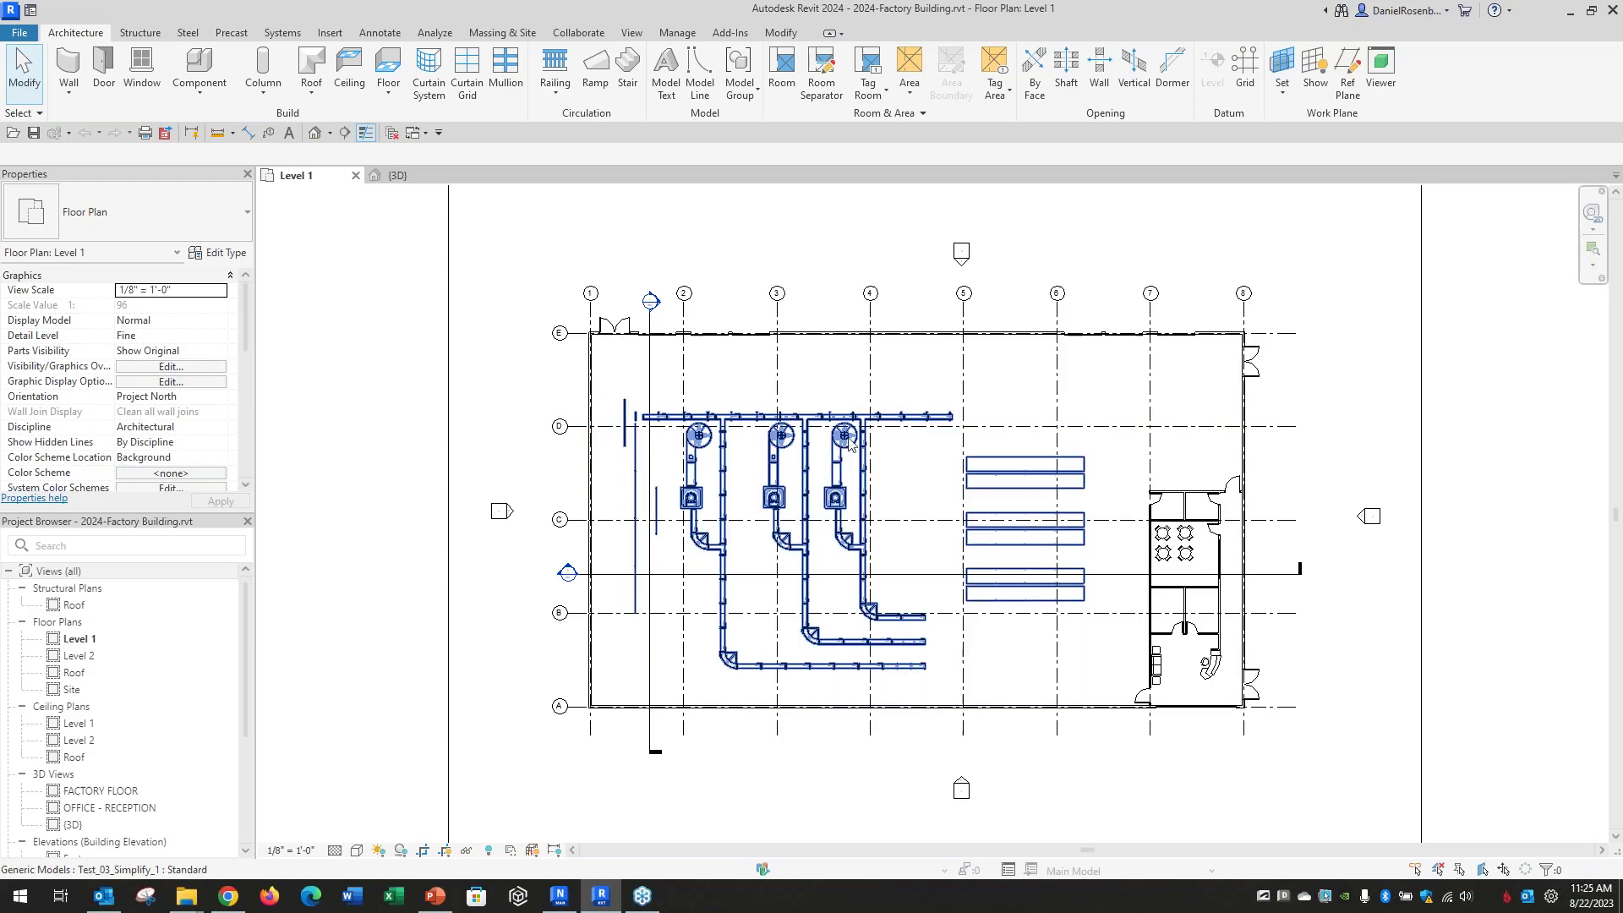
- Delete the Test_03_Simplify_1 equipment model from the Level 1 floor plan
left_click(671, 449)
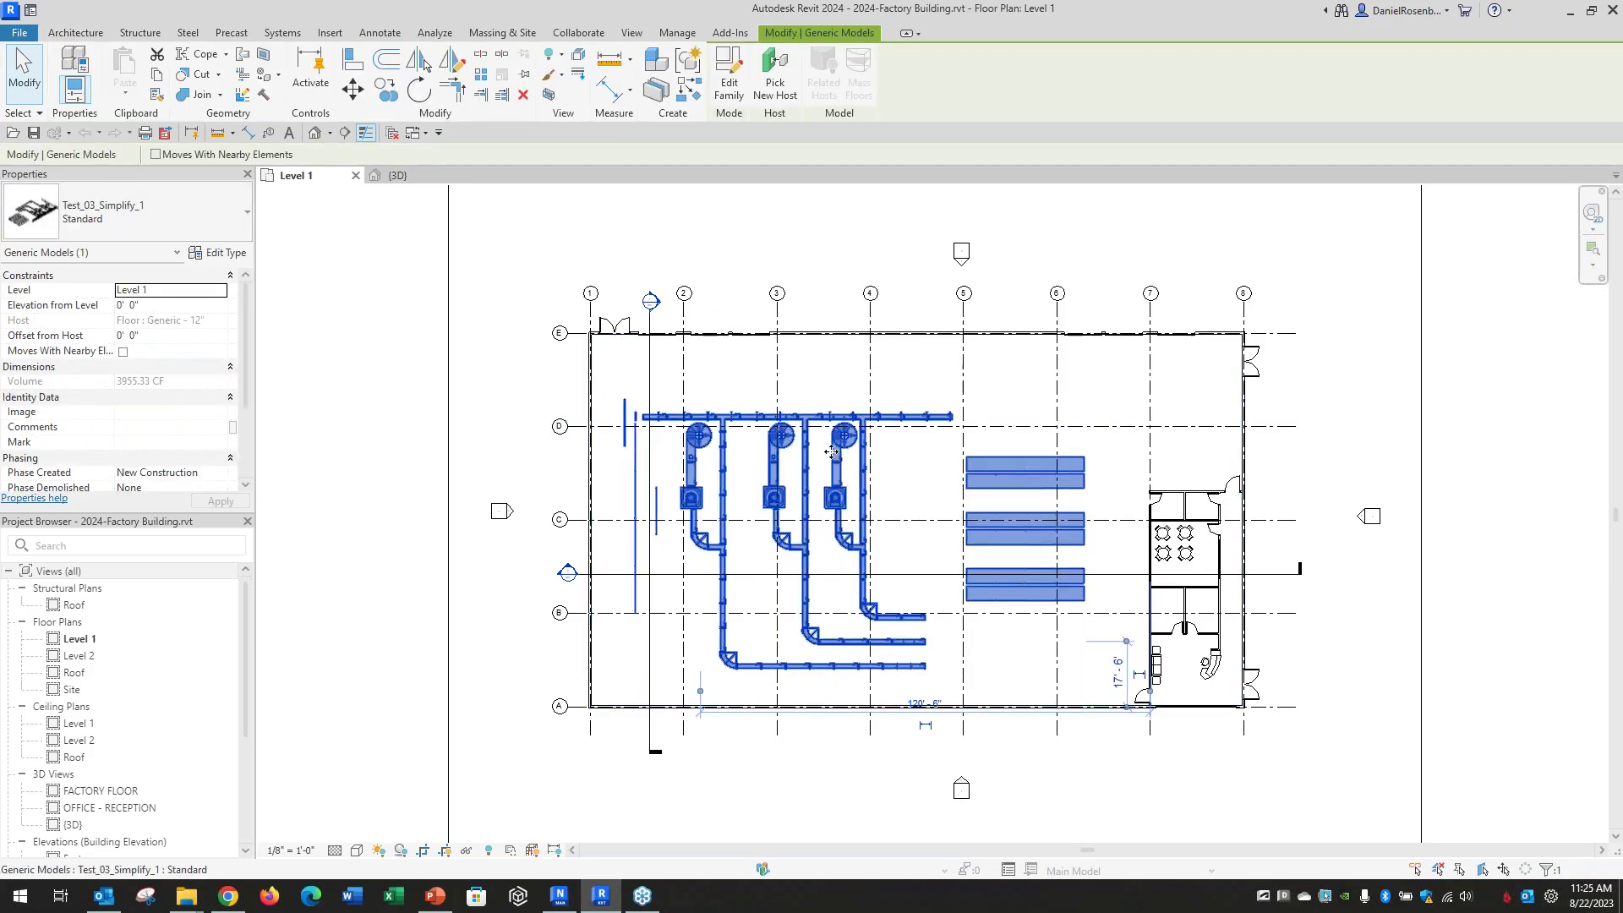
key("v")
key("v")
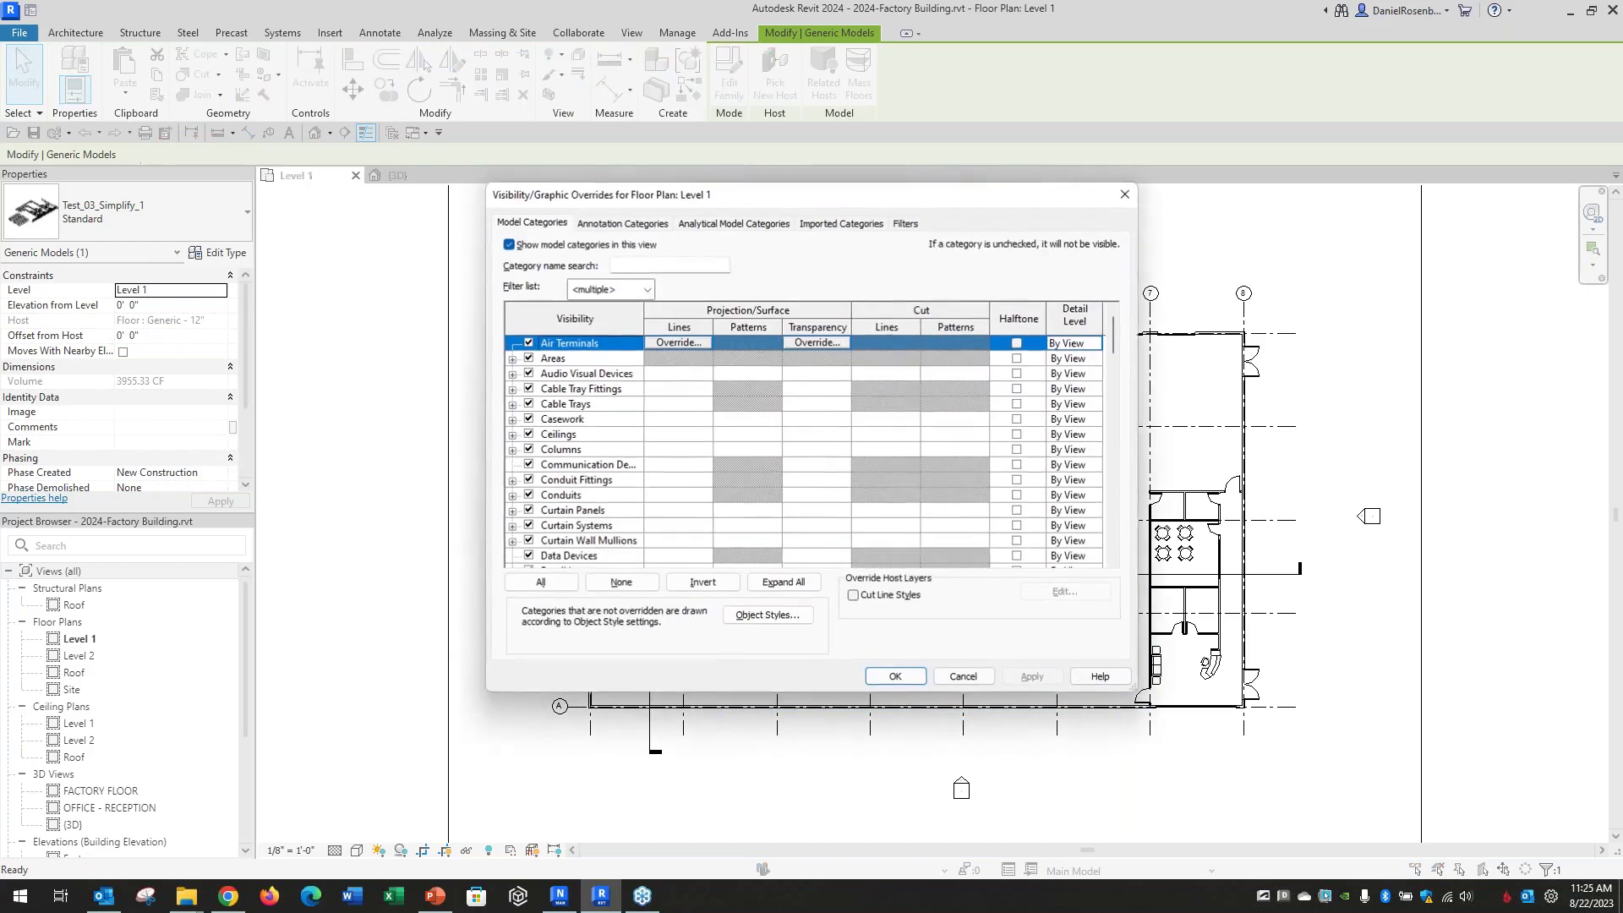
left_click(963, 677)
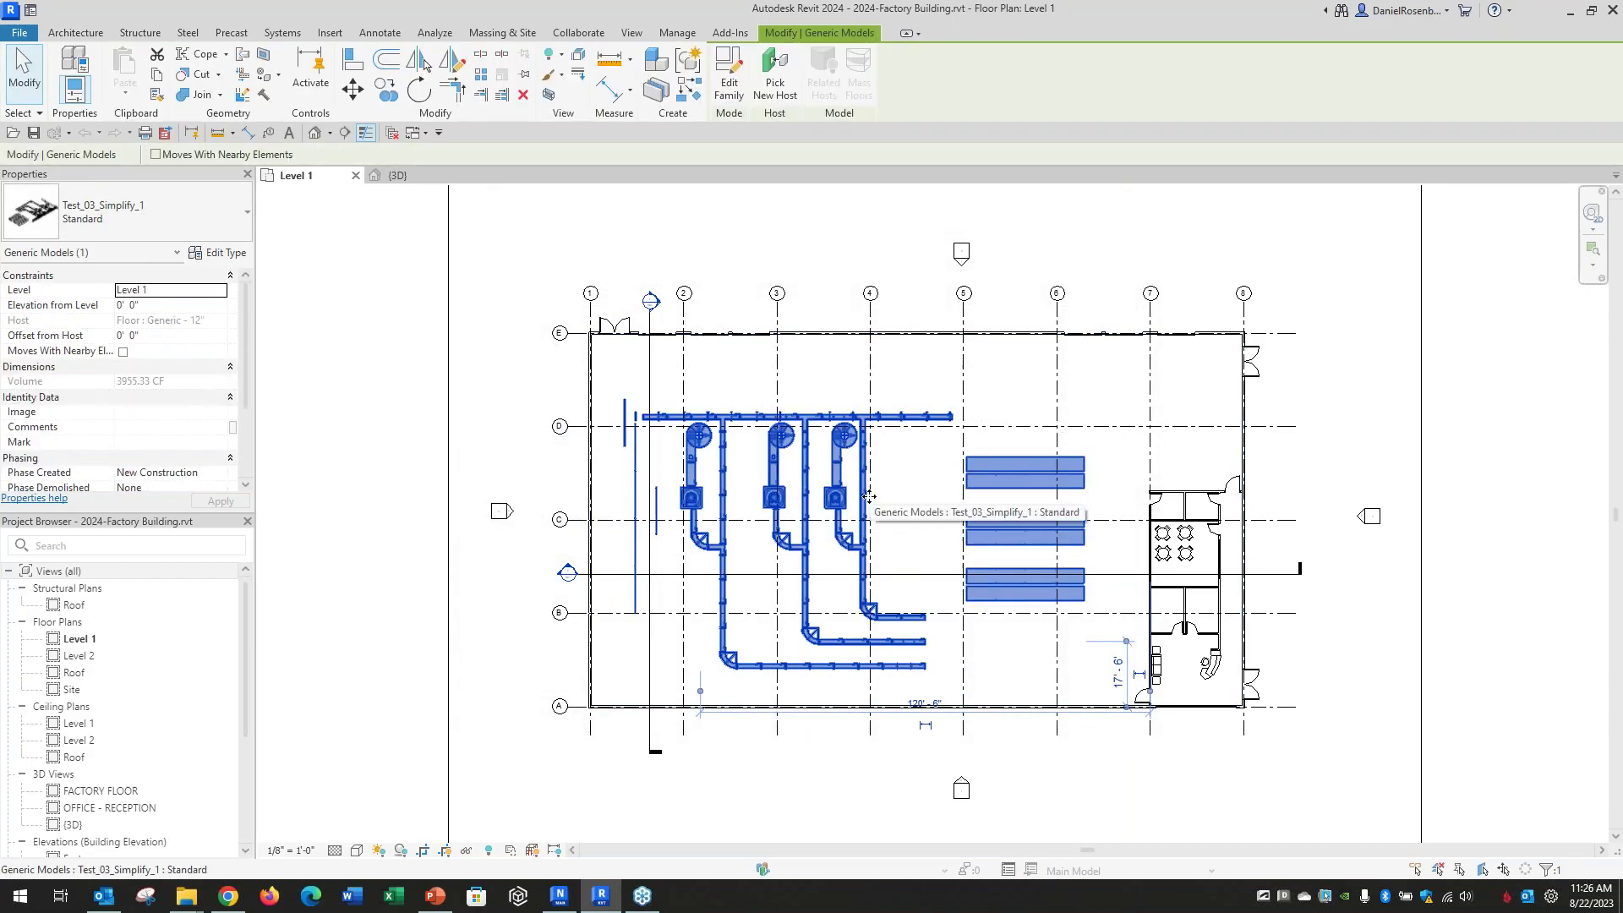
key("Delete")
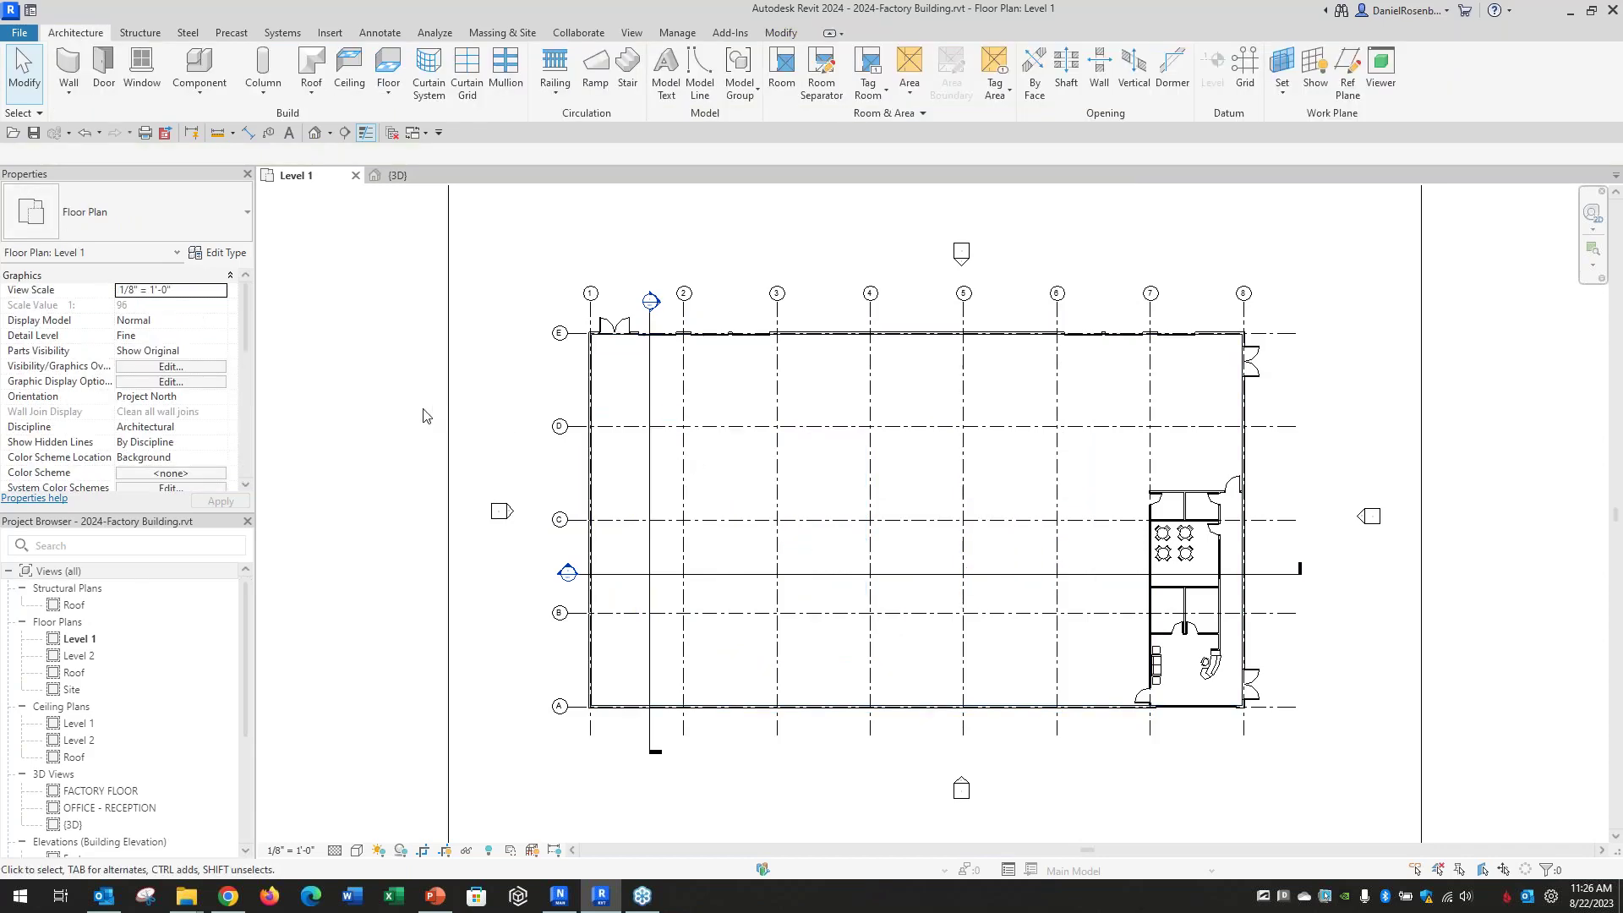
- Start a DWG export of the current Level 1 floor plan and open its export setup
scroll(1046, 535, "up", 4)
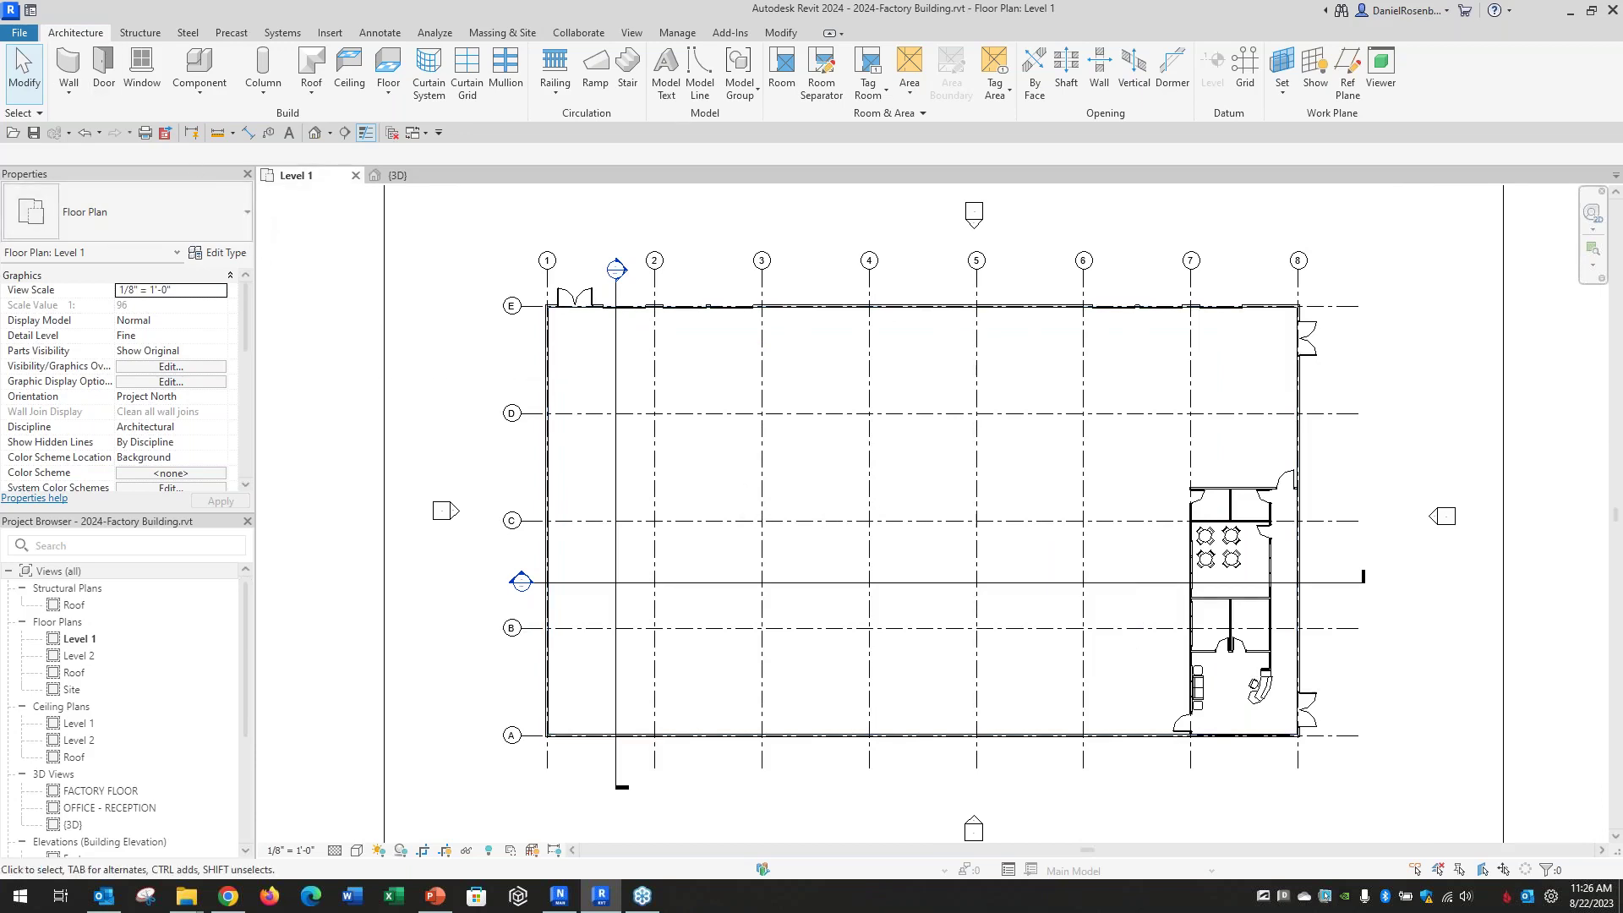
left_click(23, 35)
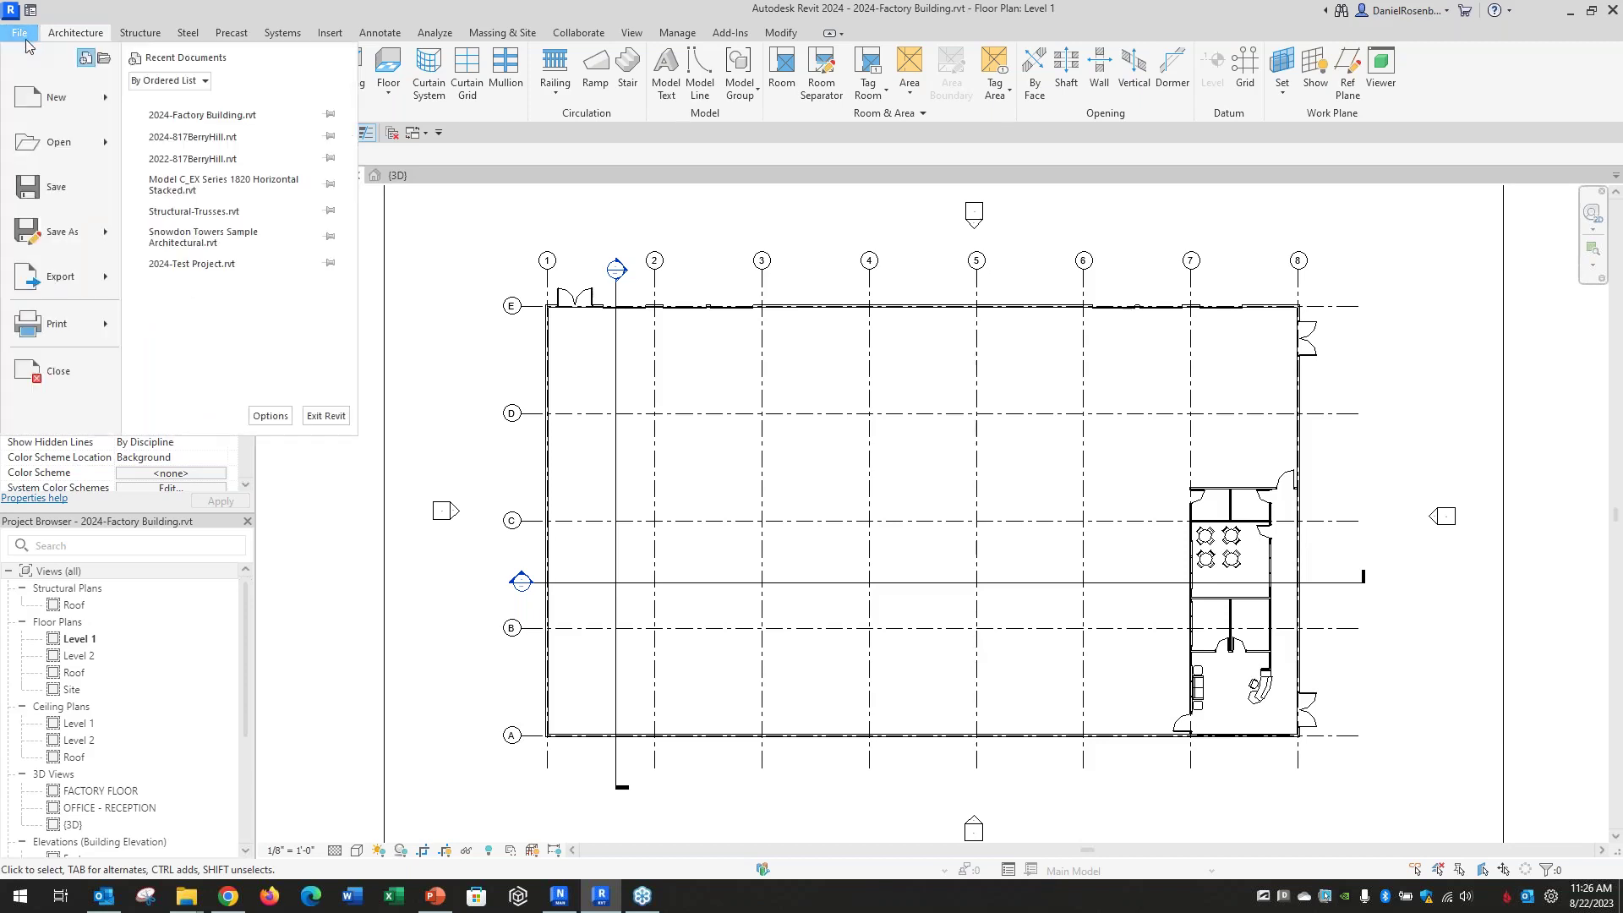
mouse_move(48, 279)
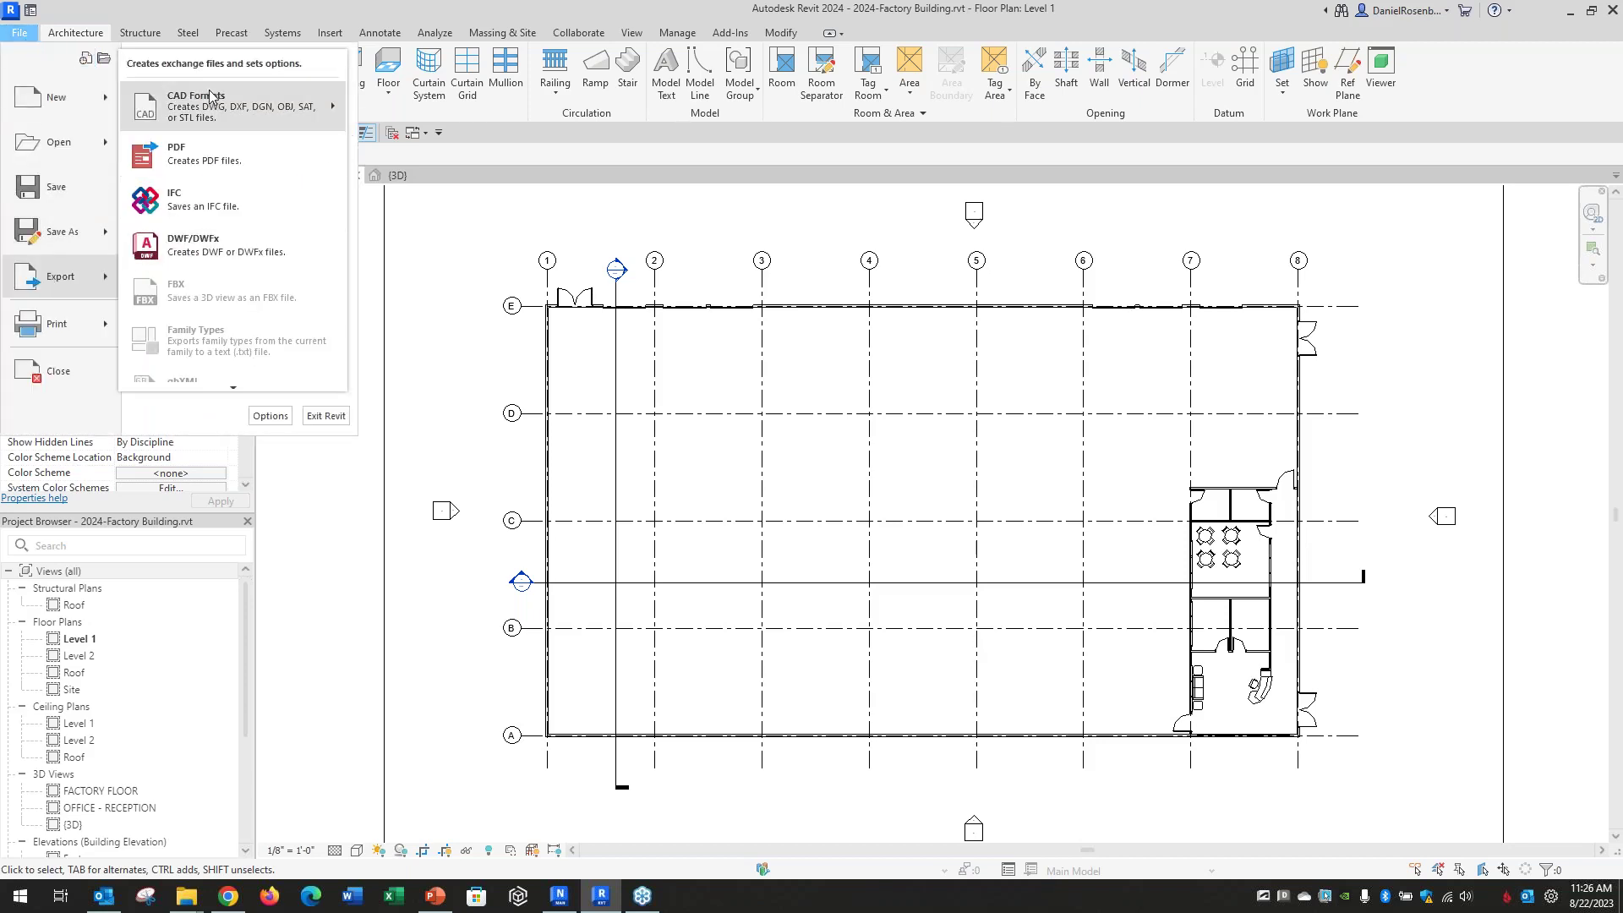
mouse_move(211, 95)
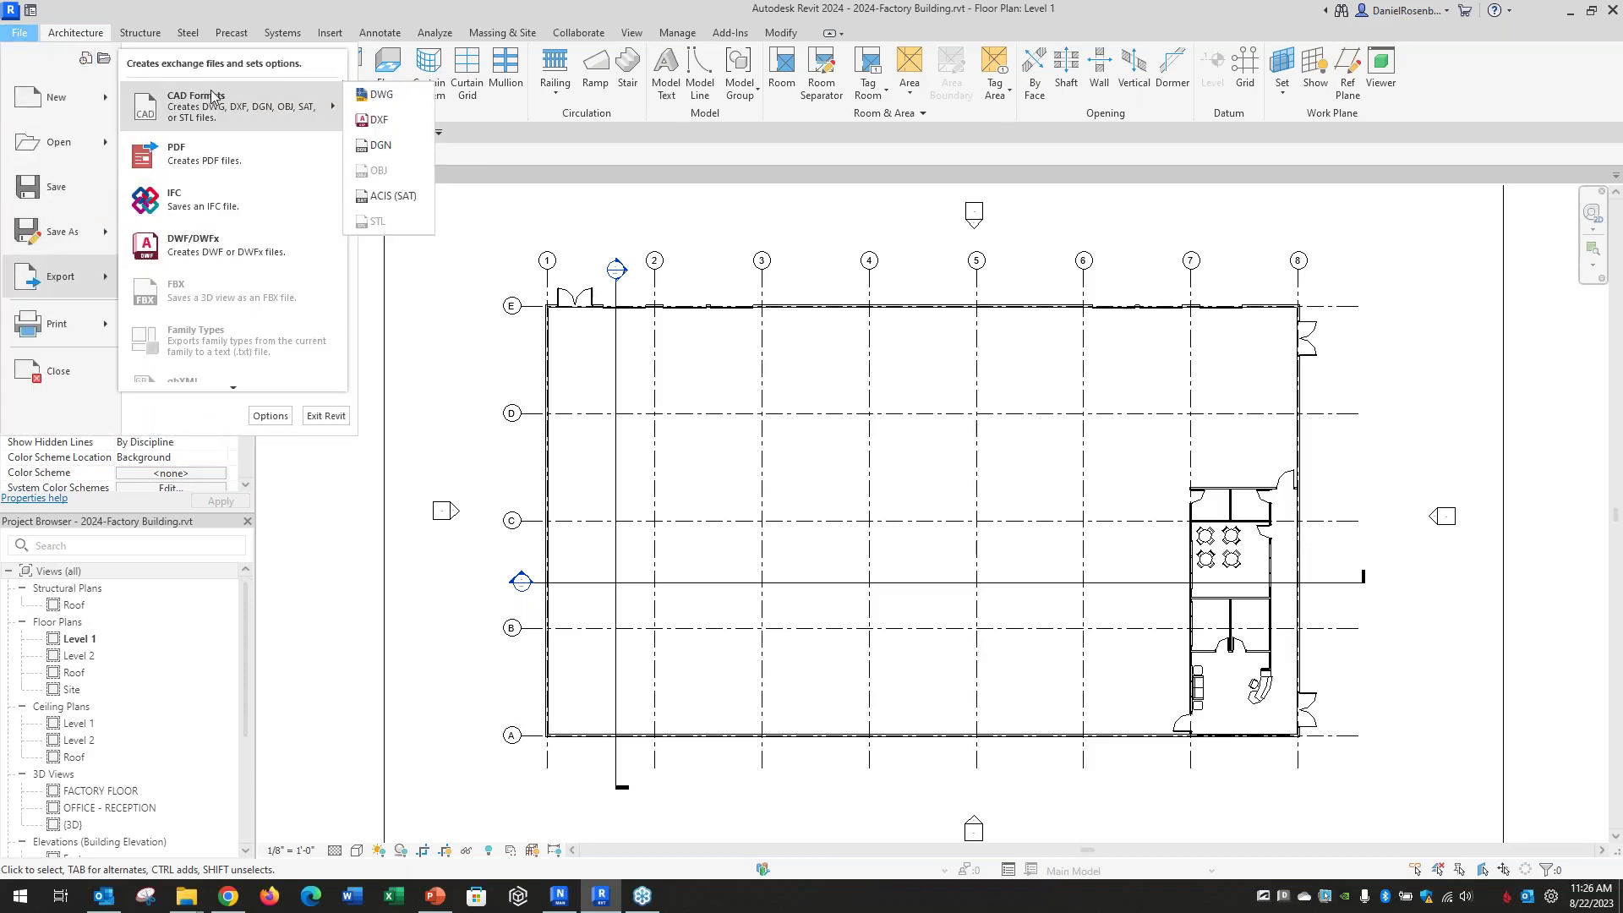
left_click(397, 96)
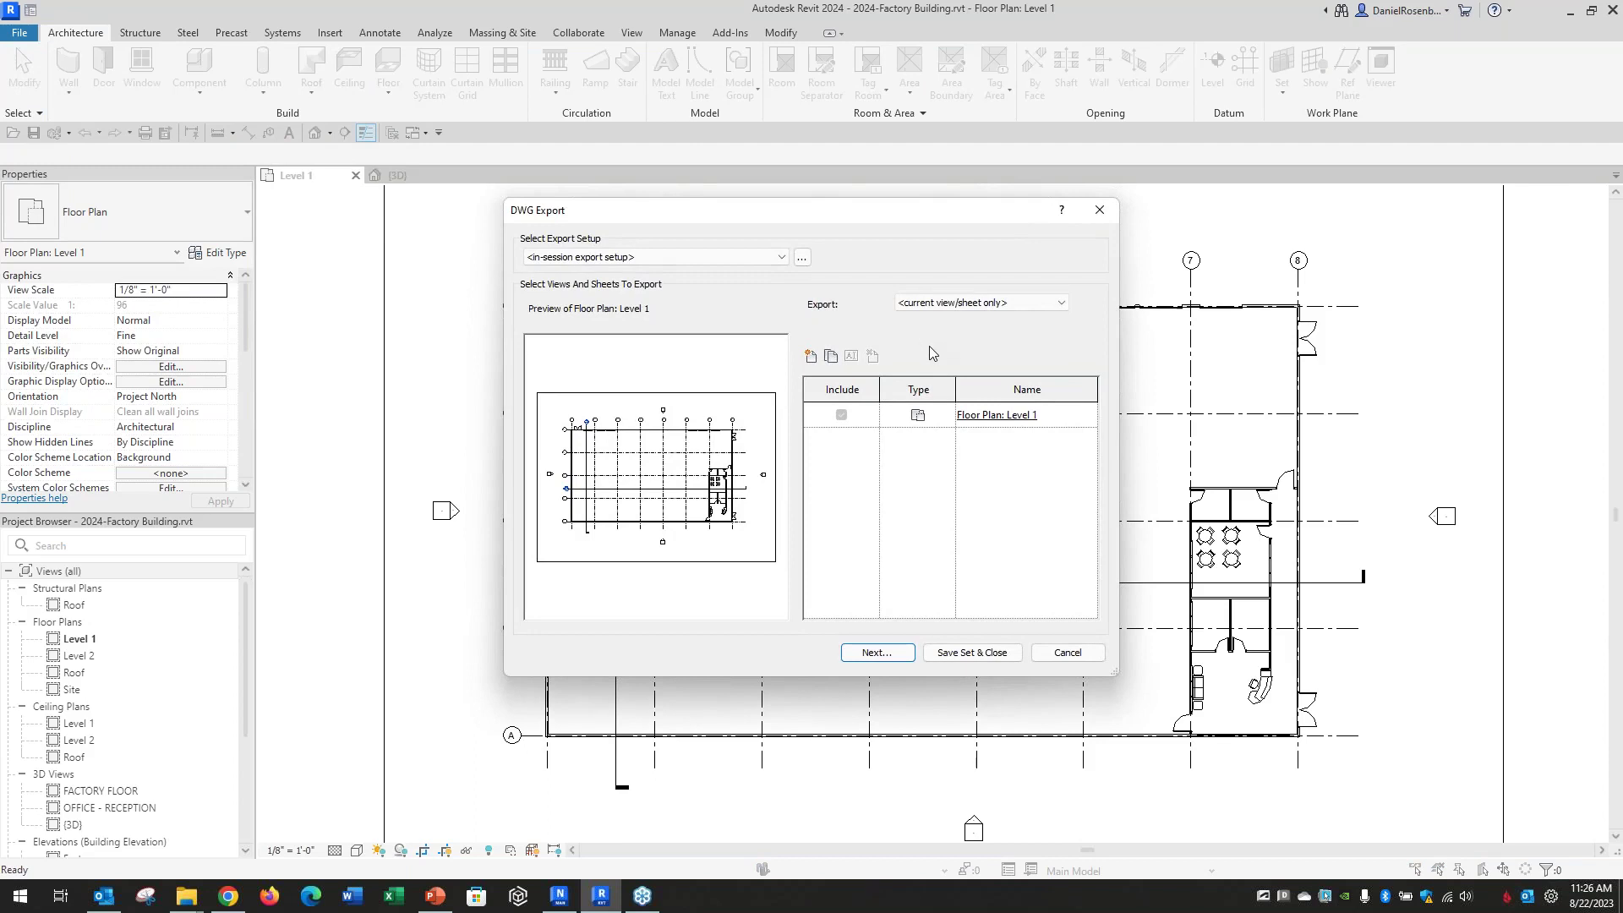
left_click(803, 262)
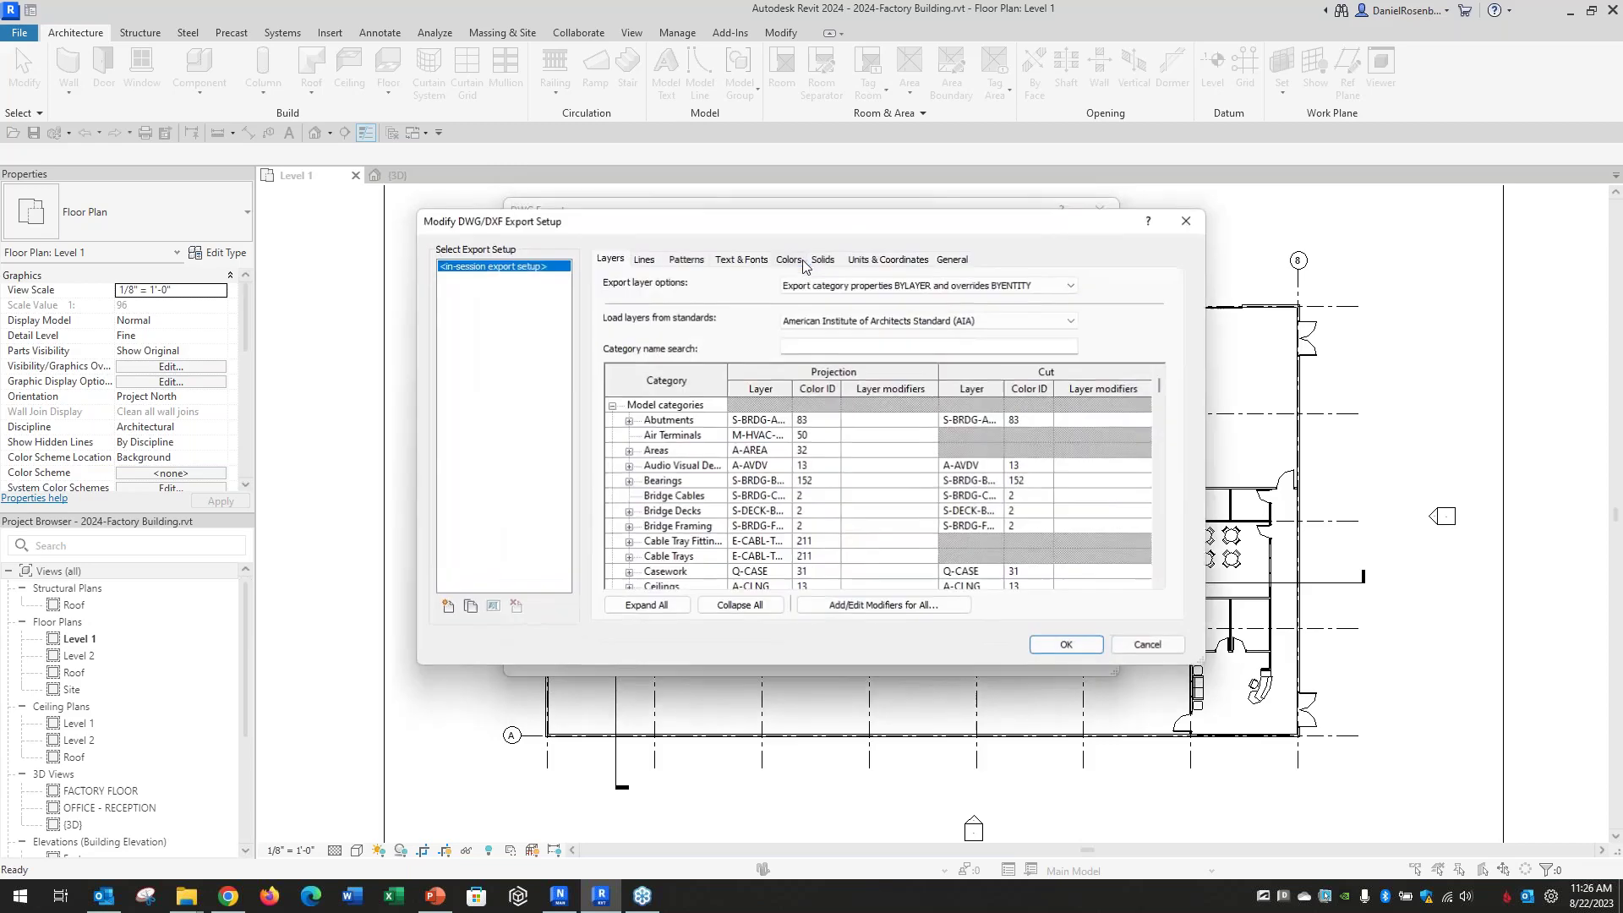
- Examine the AIA layer and color assignments of the model categories in the DWG export setup, and cancel the export
scroll(736, 454, "down", 3)
scroll(735, 454, "down", 9)
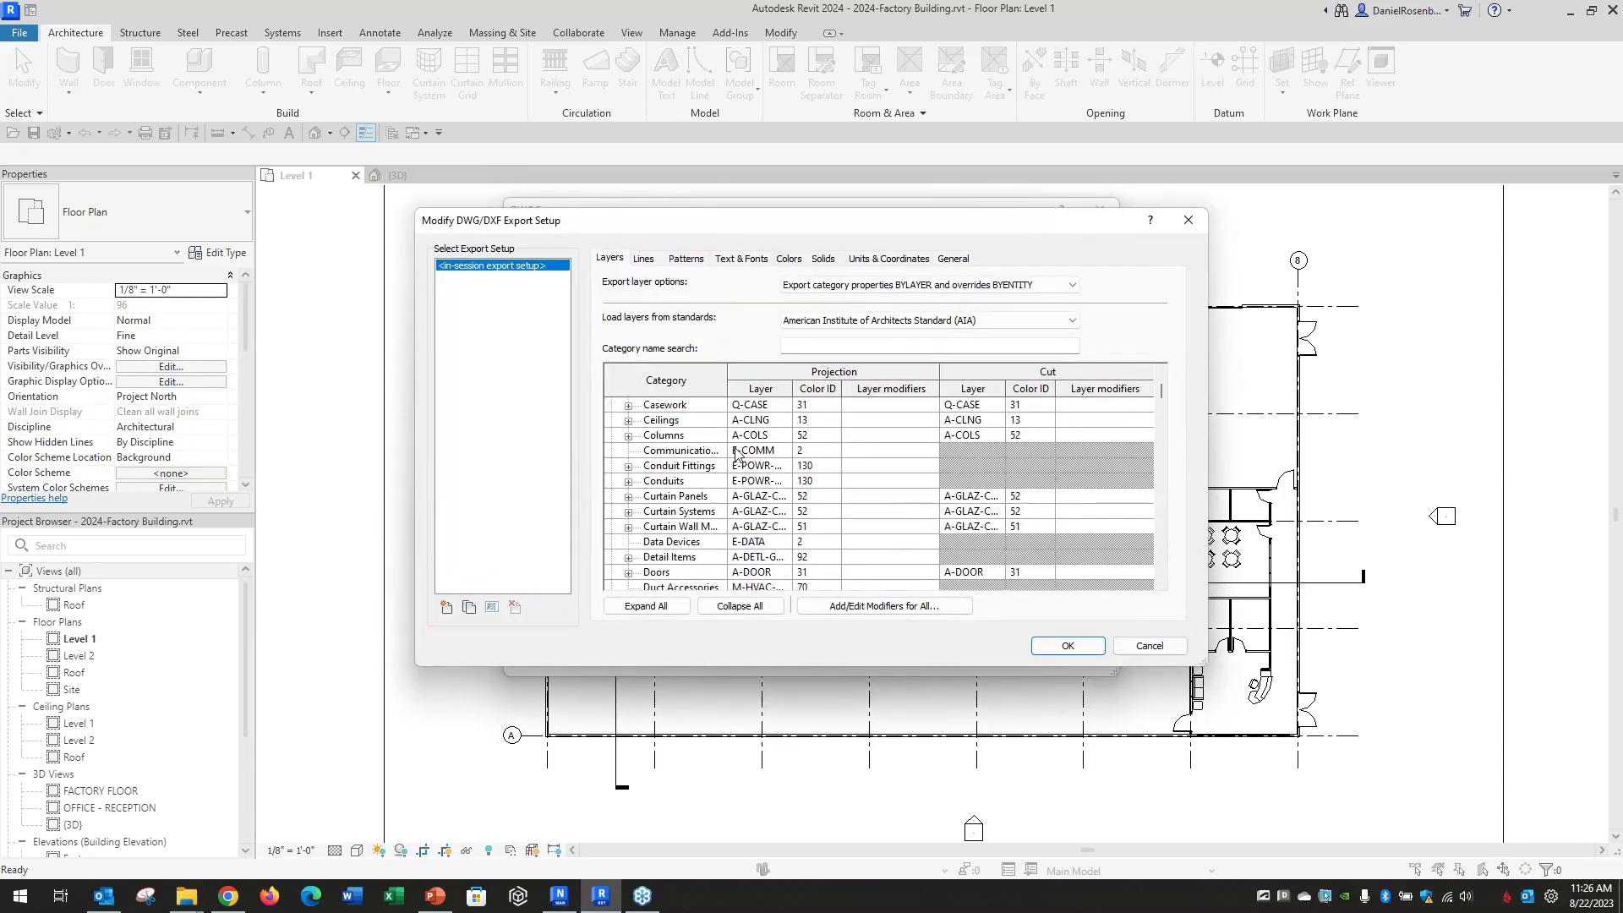
scroll(737, 454, "down", 7)
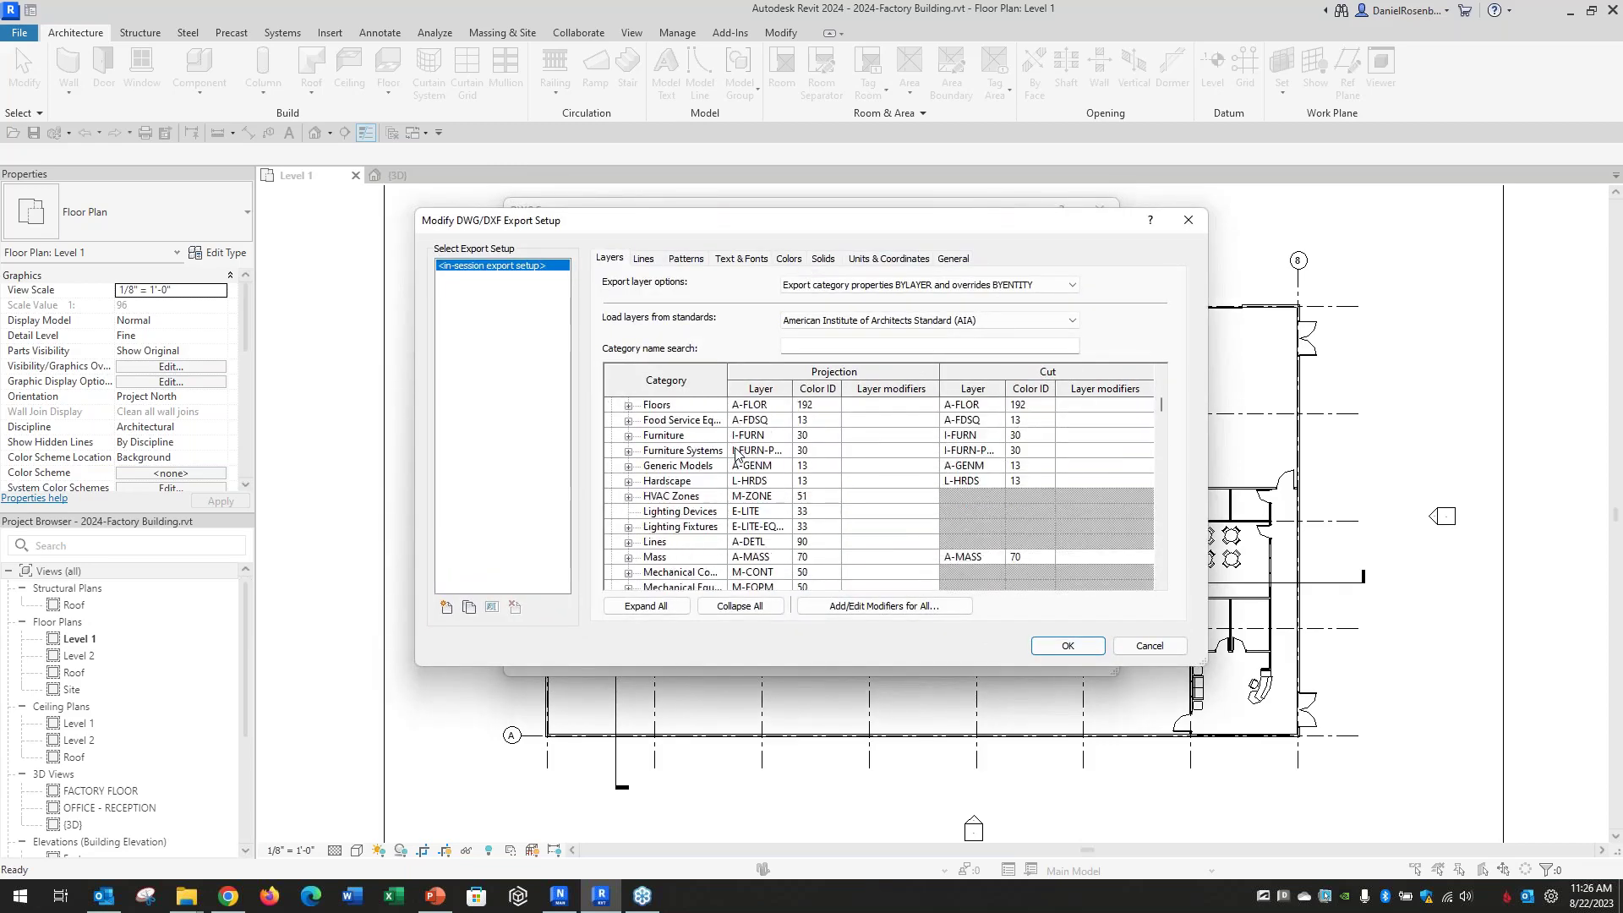
scroll(738, 457, "up", 12)
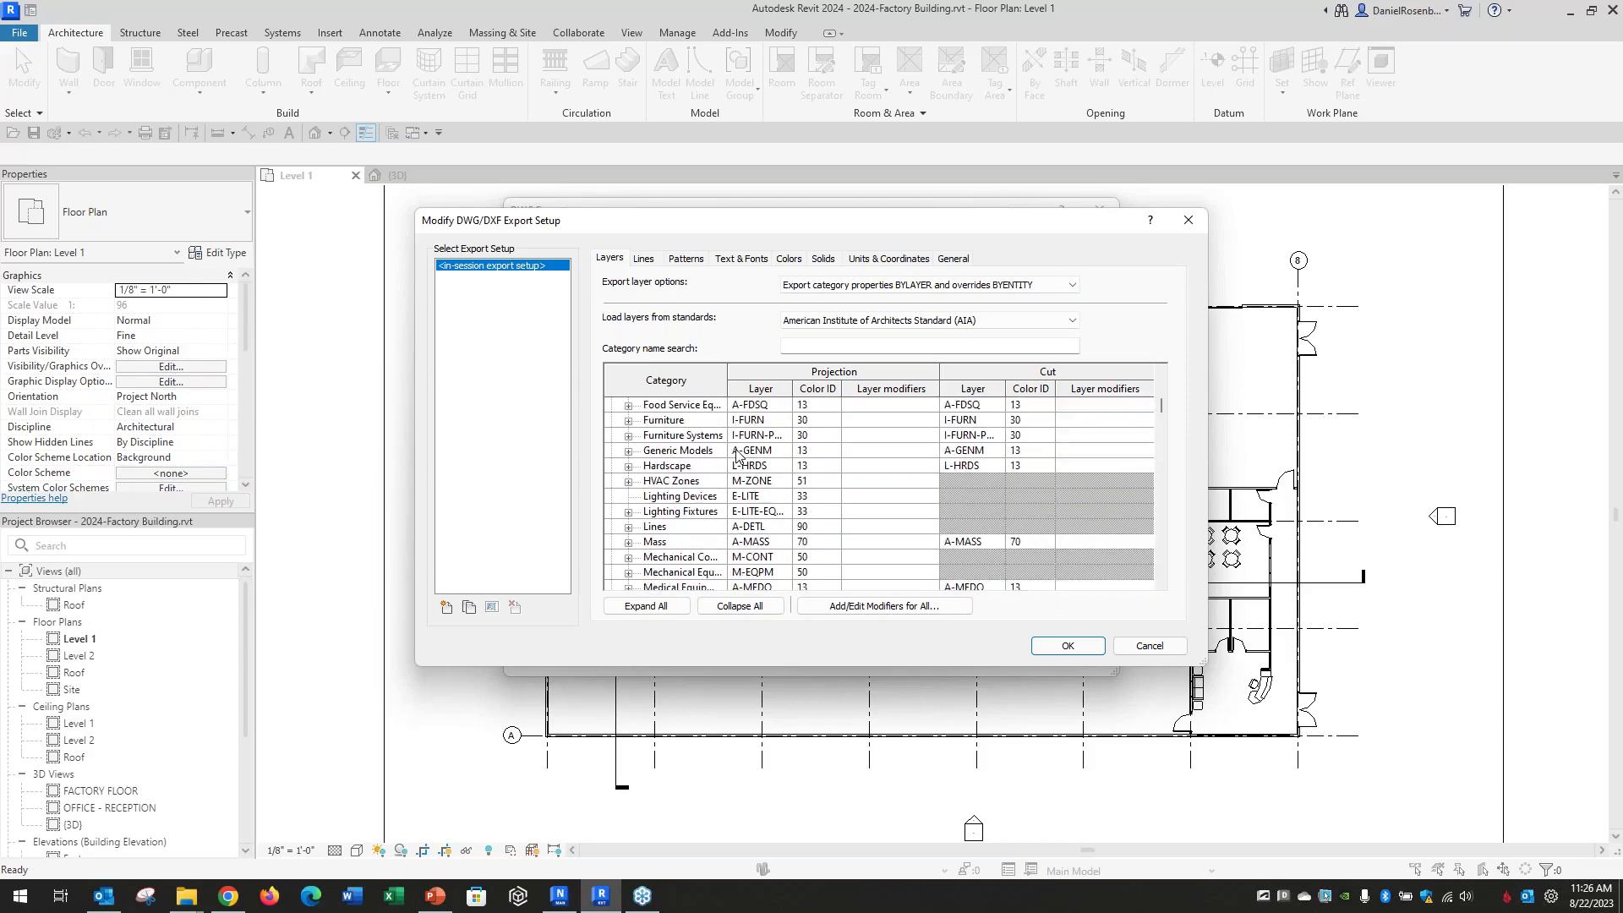
scroll(737, 456, "up", 6)
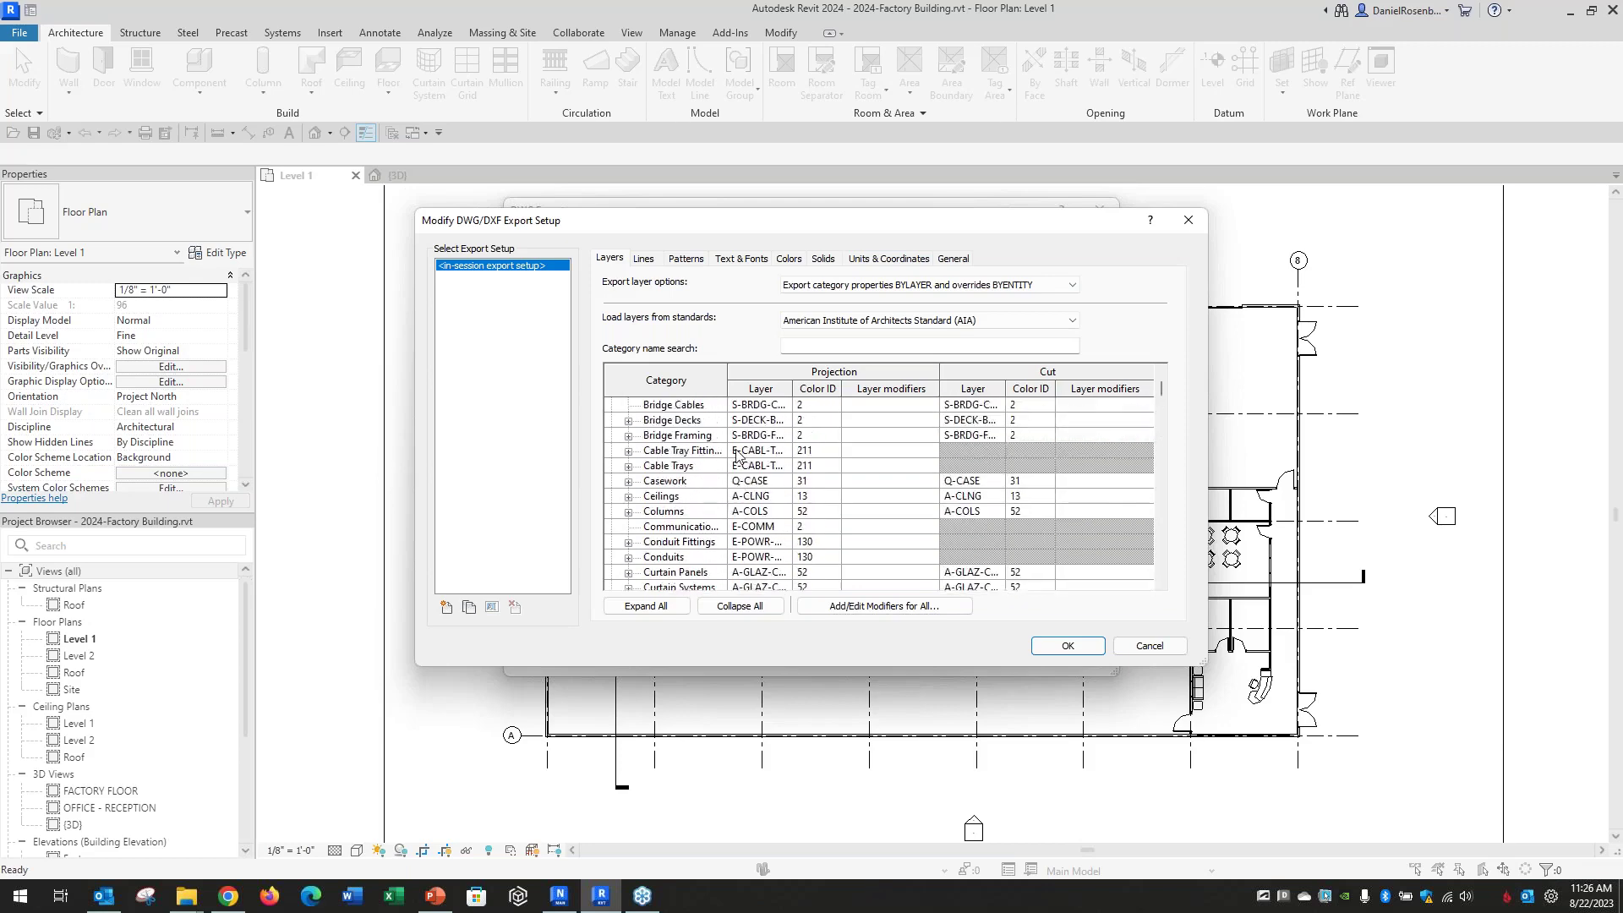
left_click(1137, 649)
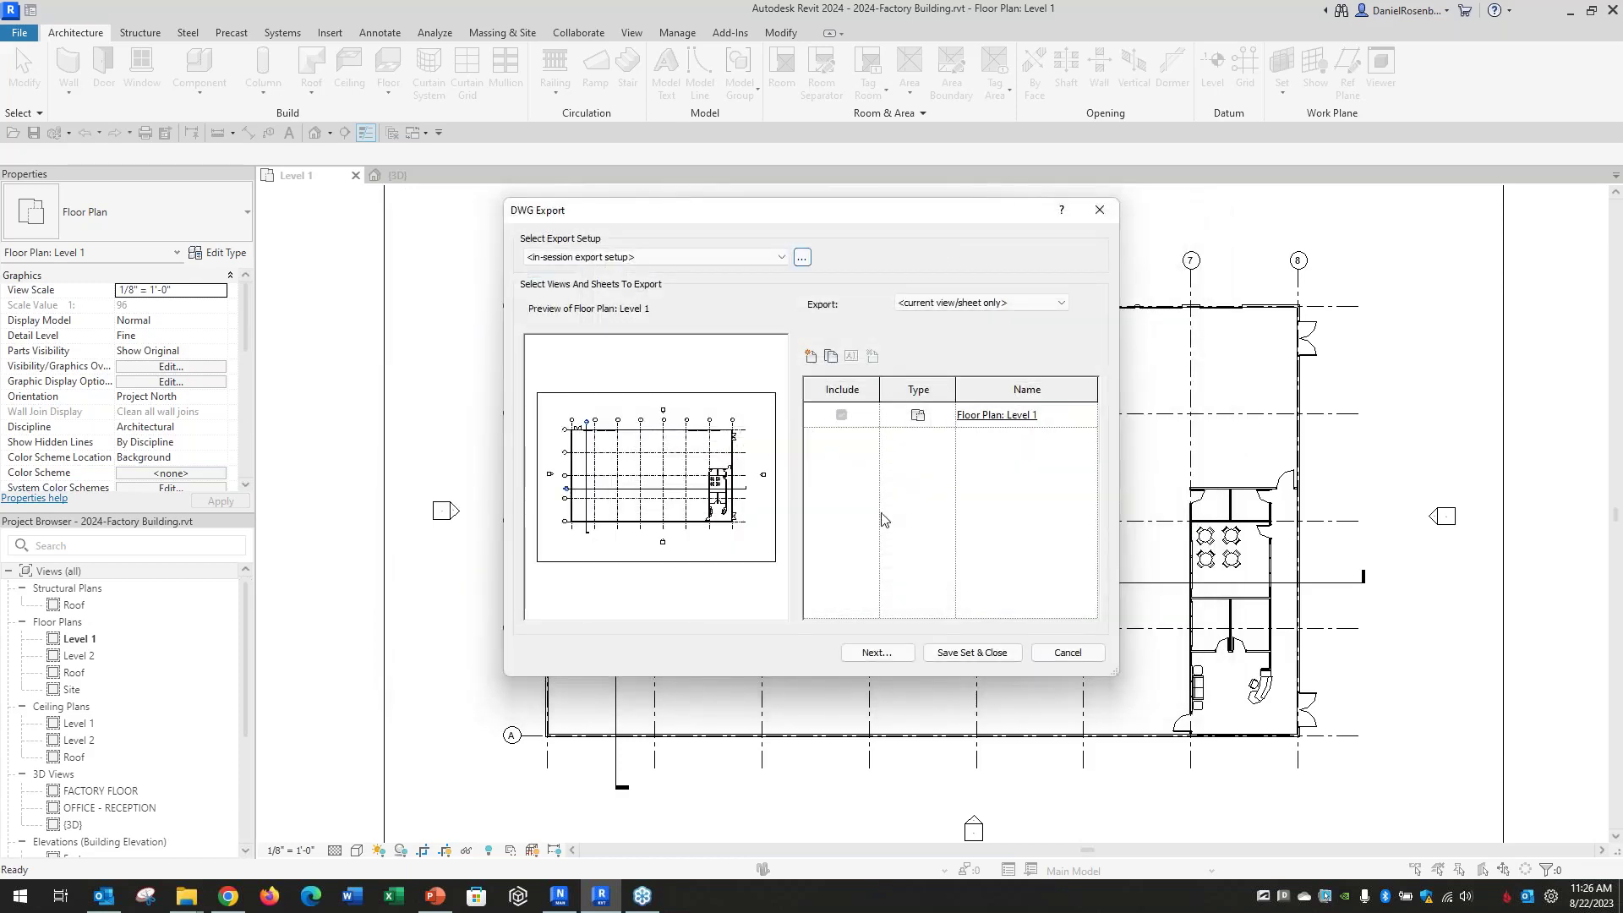
left_click(1068, 653)
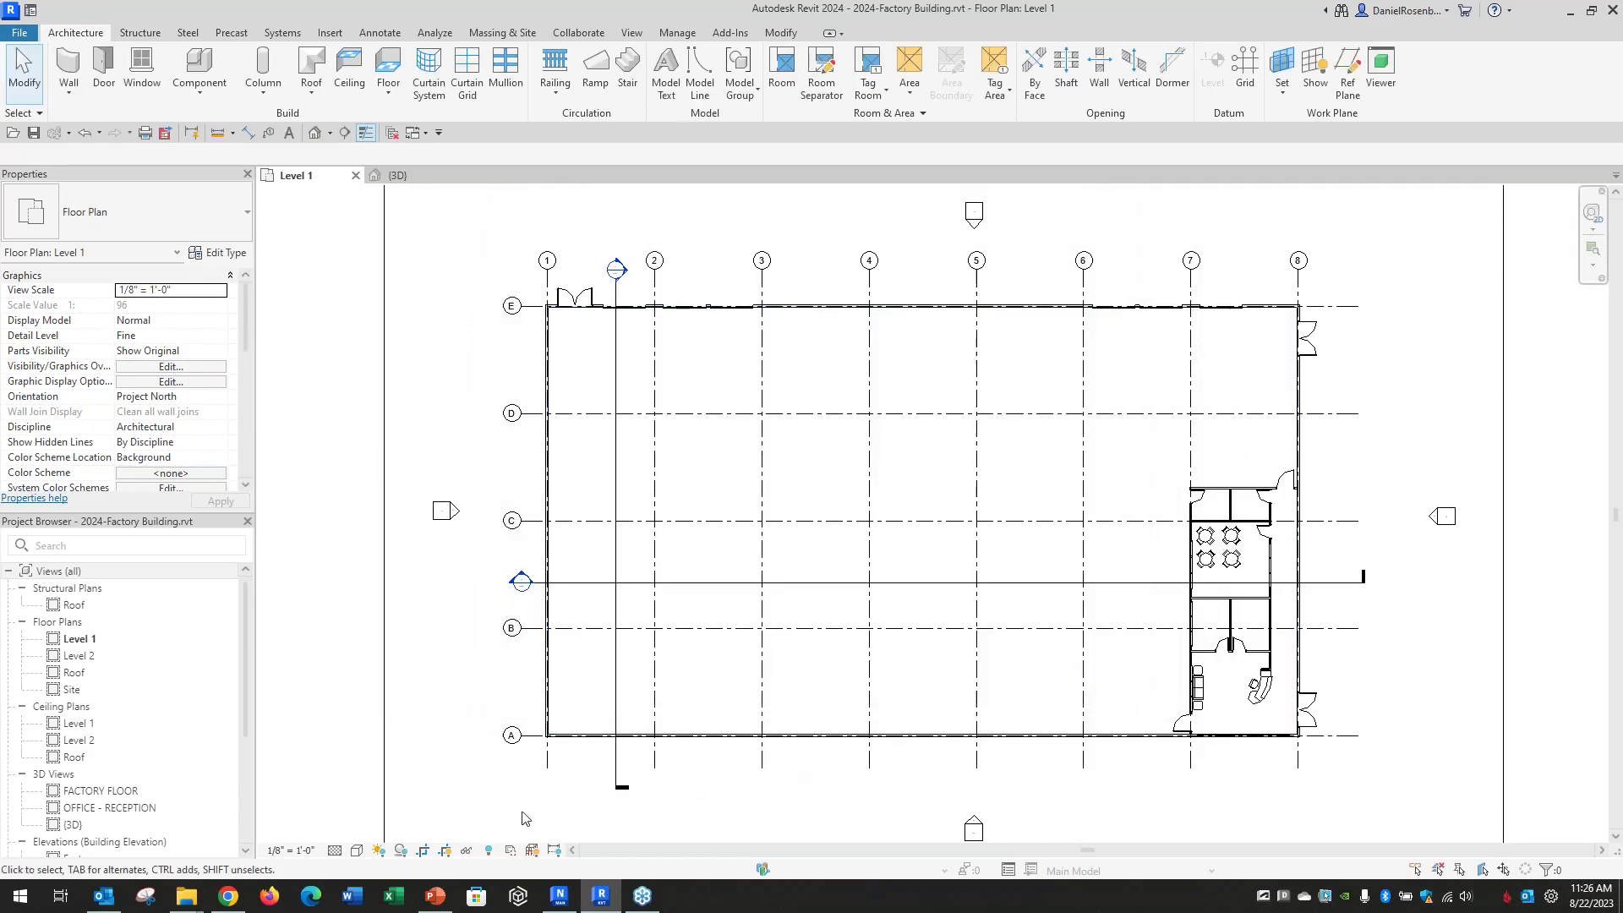
- Locate FloorPlan-Level1.dwg in the Building Model folder, and minimize the file window to return to Revit
mouse_move(187, 896)
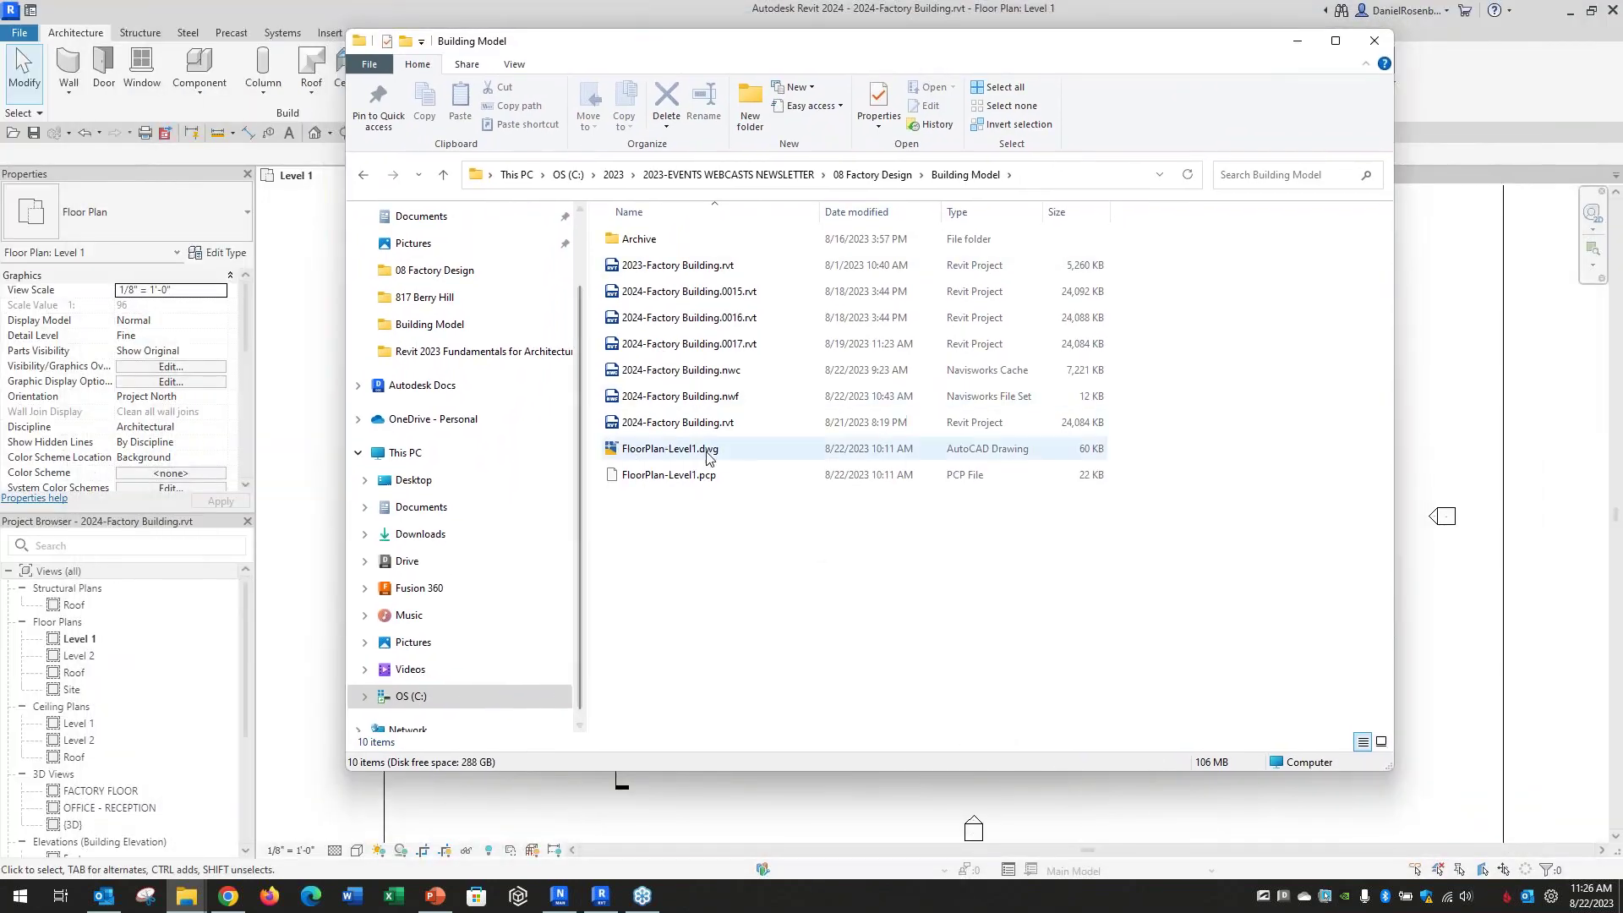
left_click(708, 450)
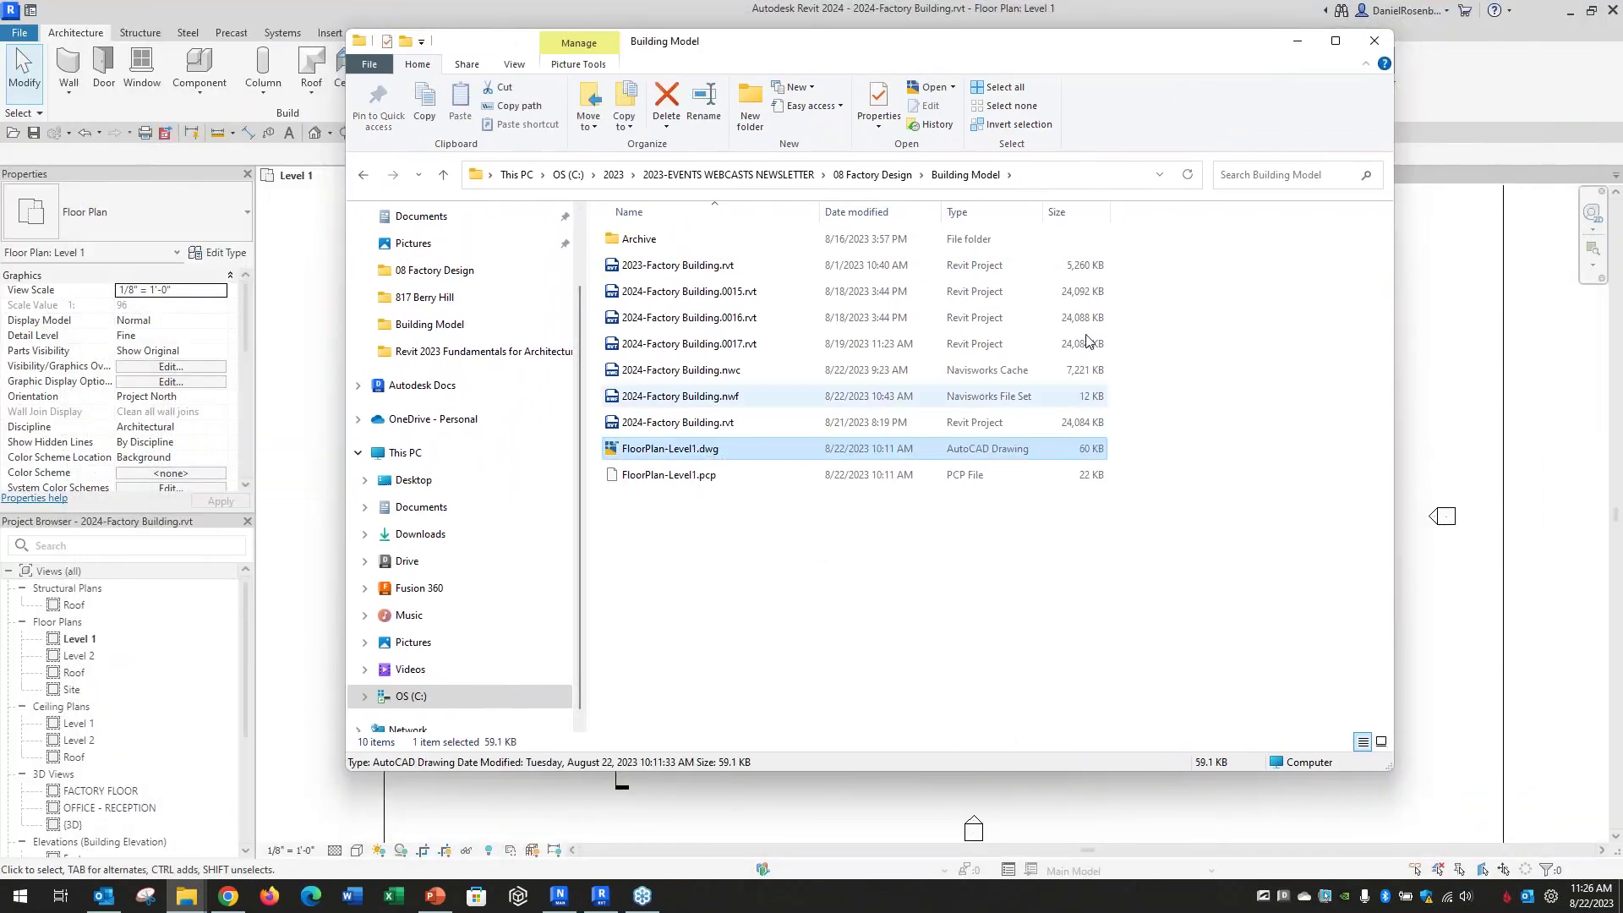
left_click(1297, 40)
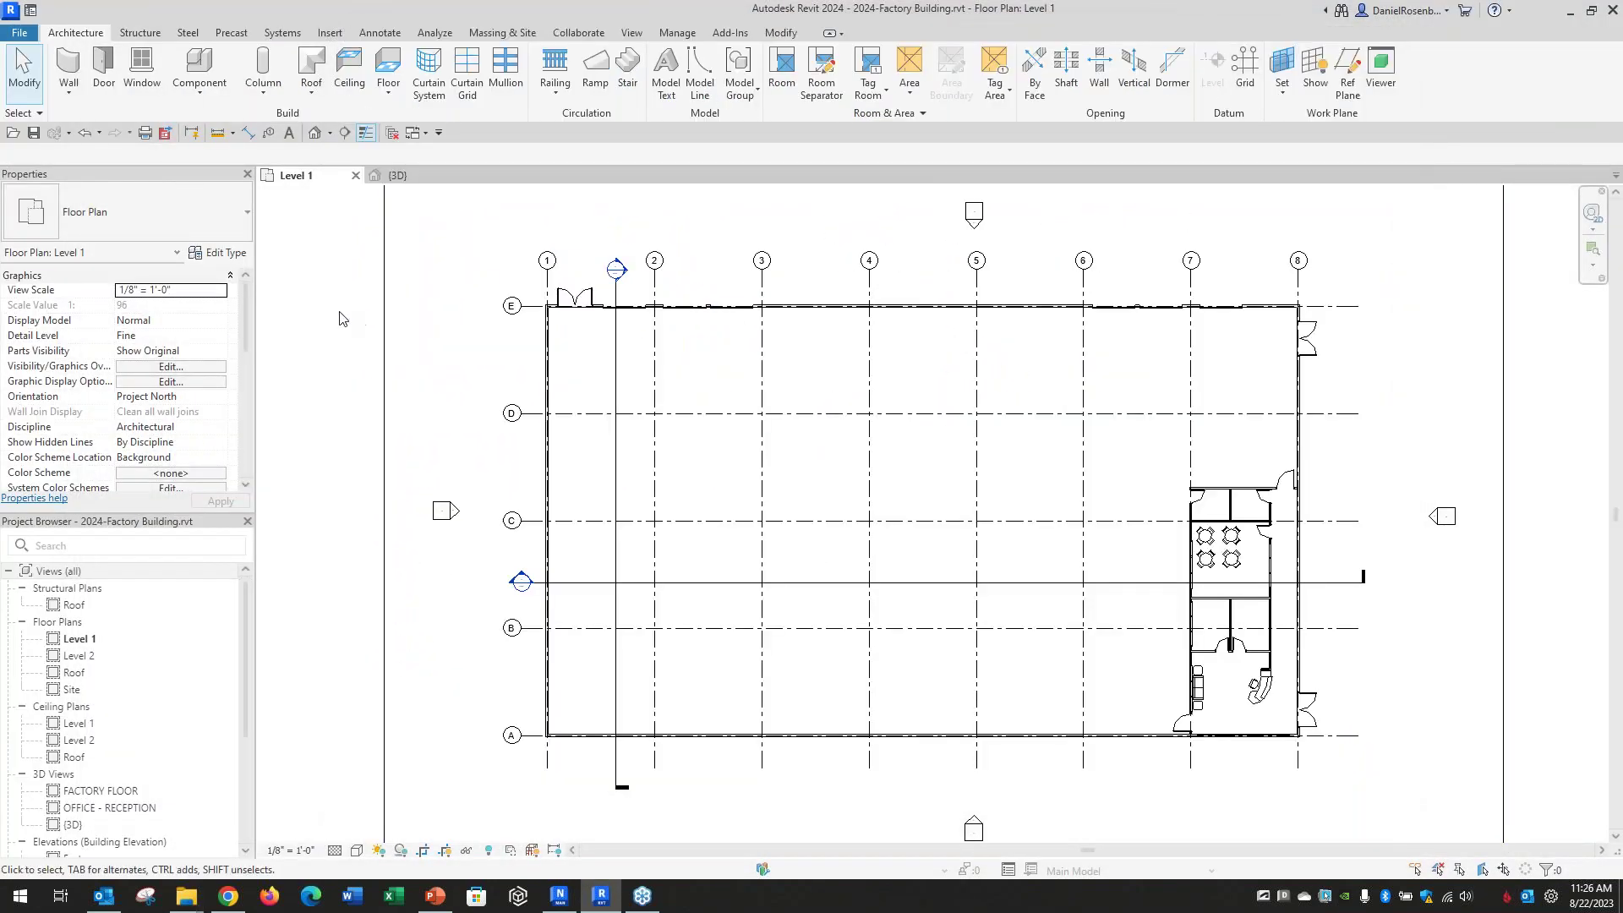
- Create a new blank Revit project
scroll(968, 518, "down", 2)
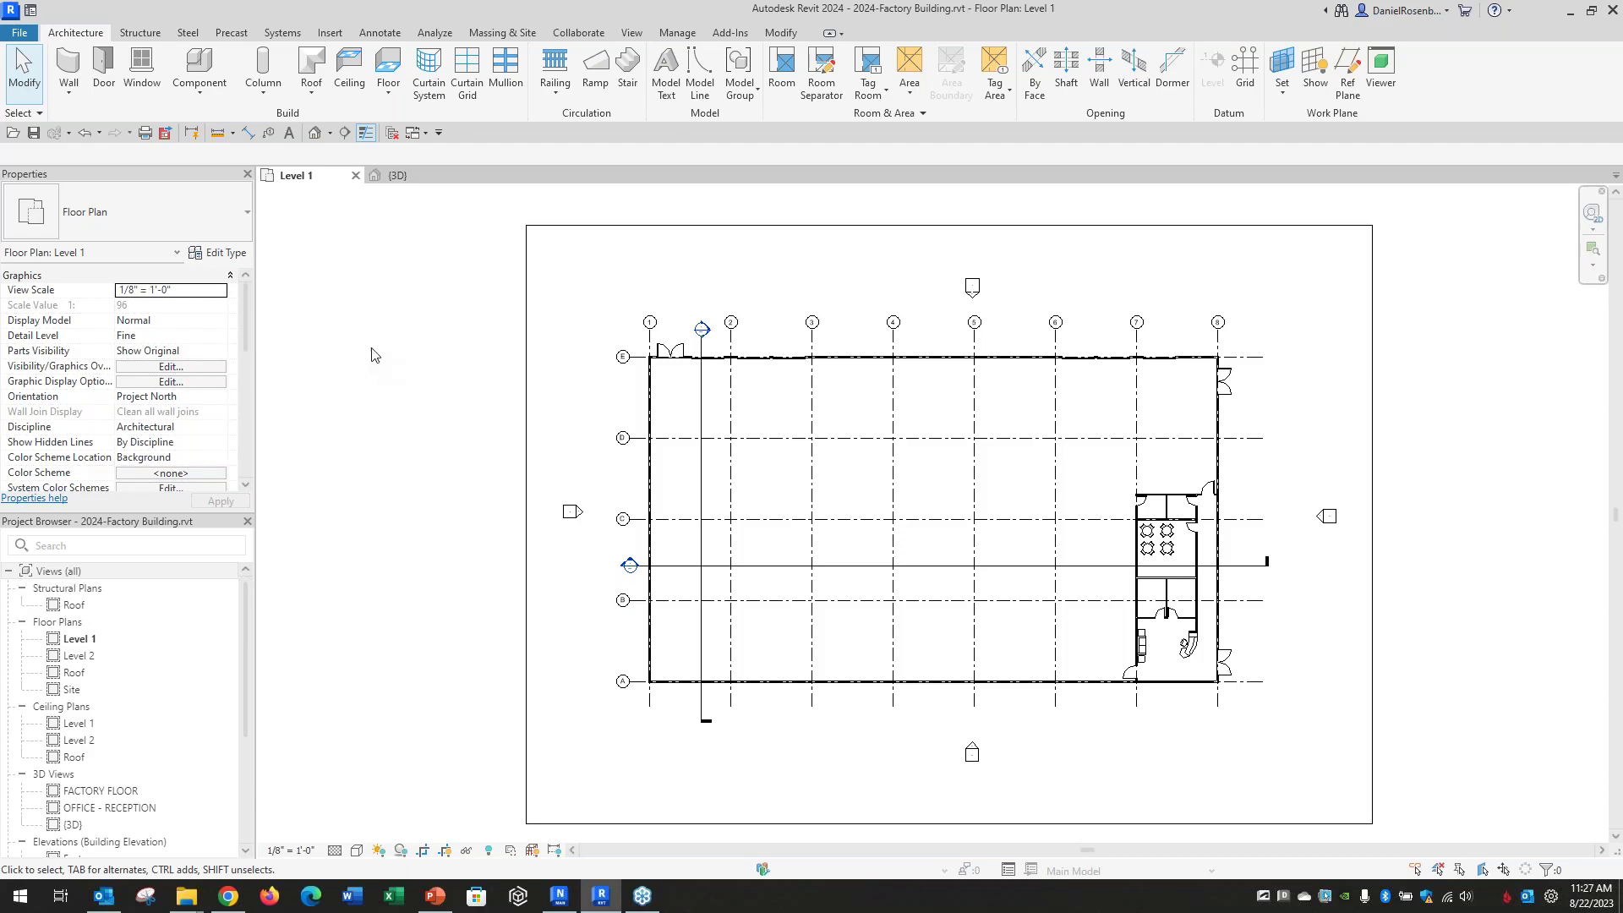
left_click(20, 38)
mouse_move(42, 94)
left_click(226, 91)
left_click(763, 505)
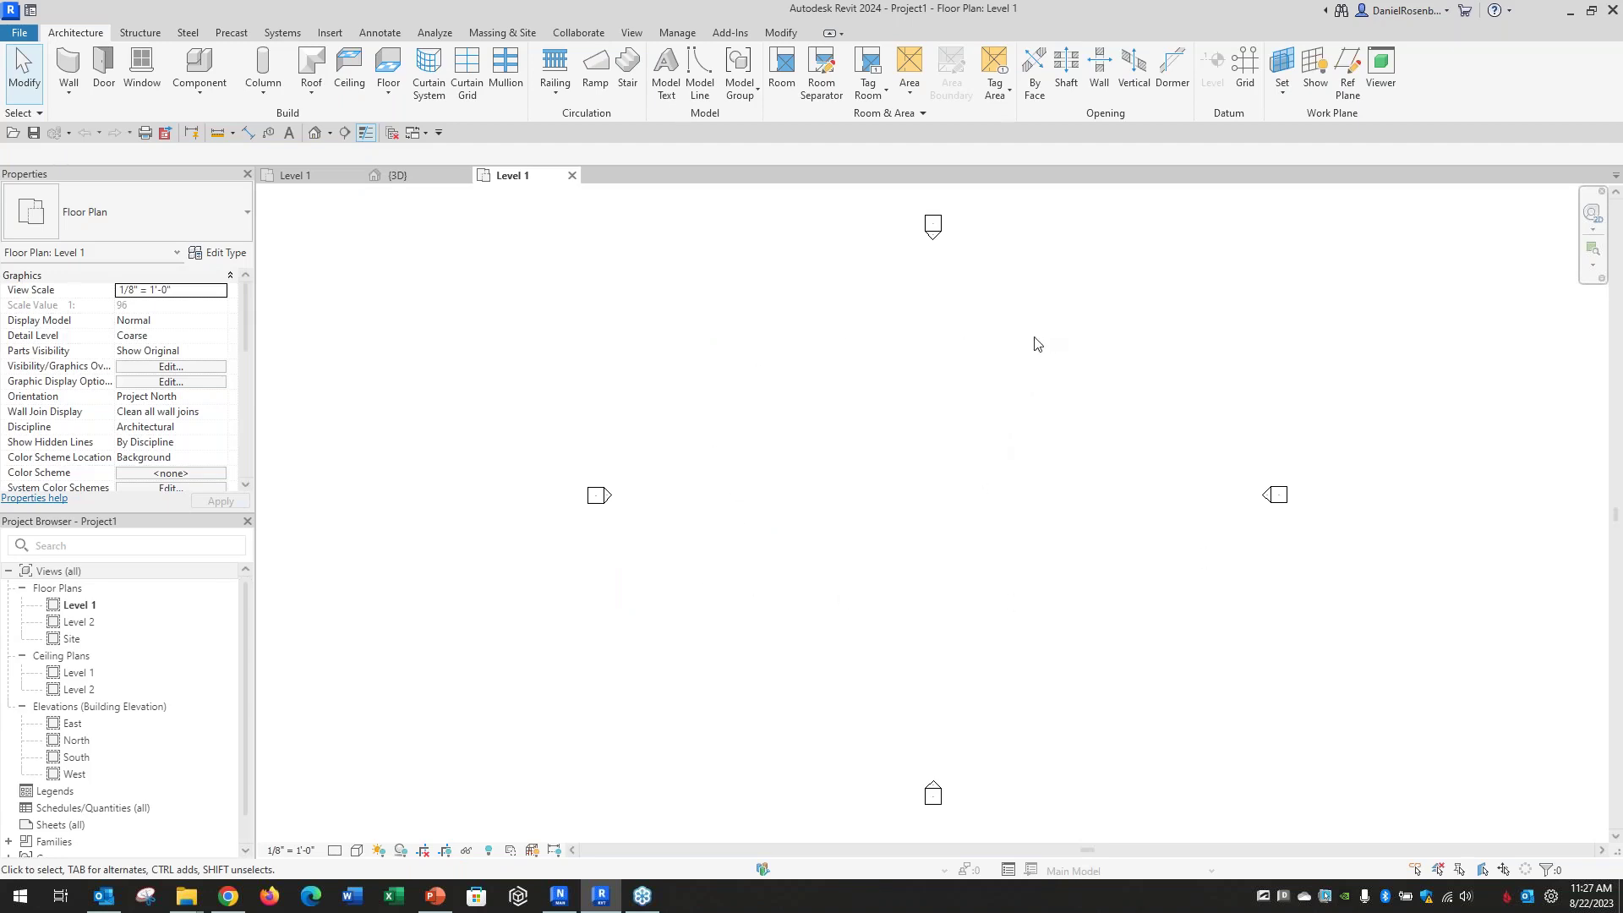
- Link the local coordination model 2024-Factory Building.nwc using Auto - Origin to Internal Origin positioning
left_click(331, 32)
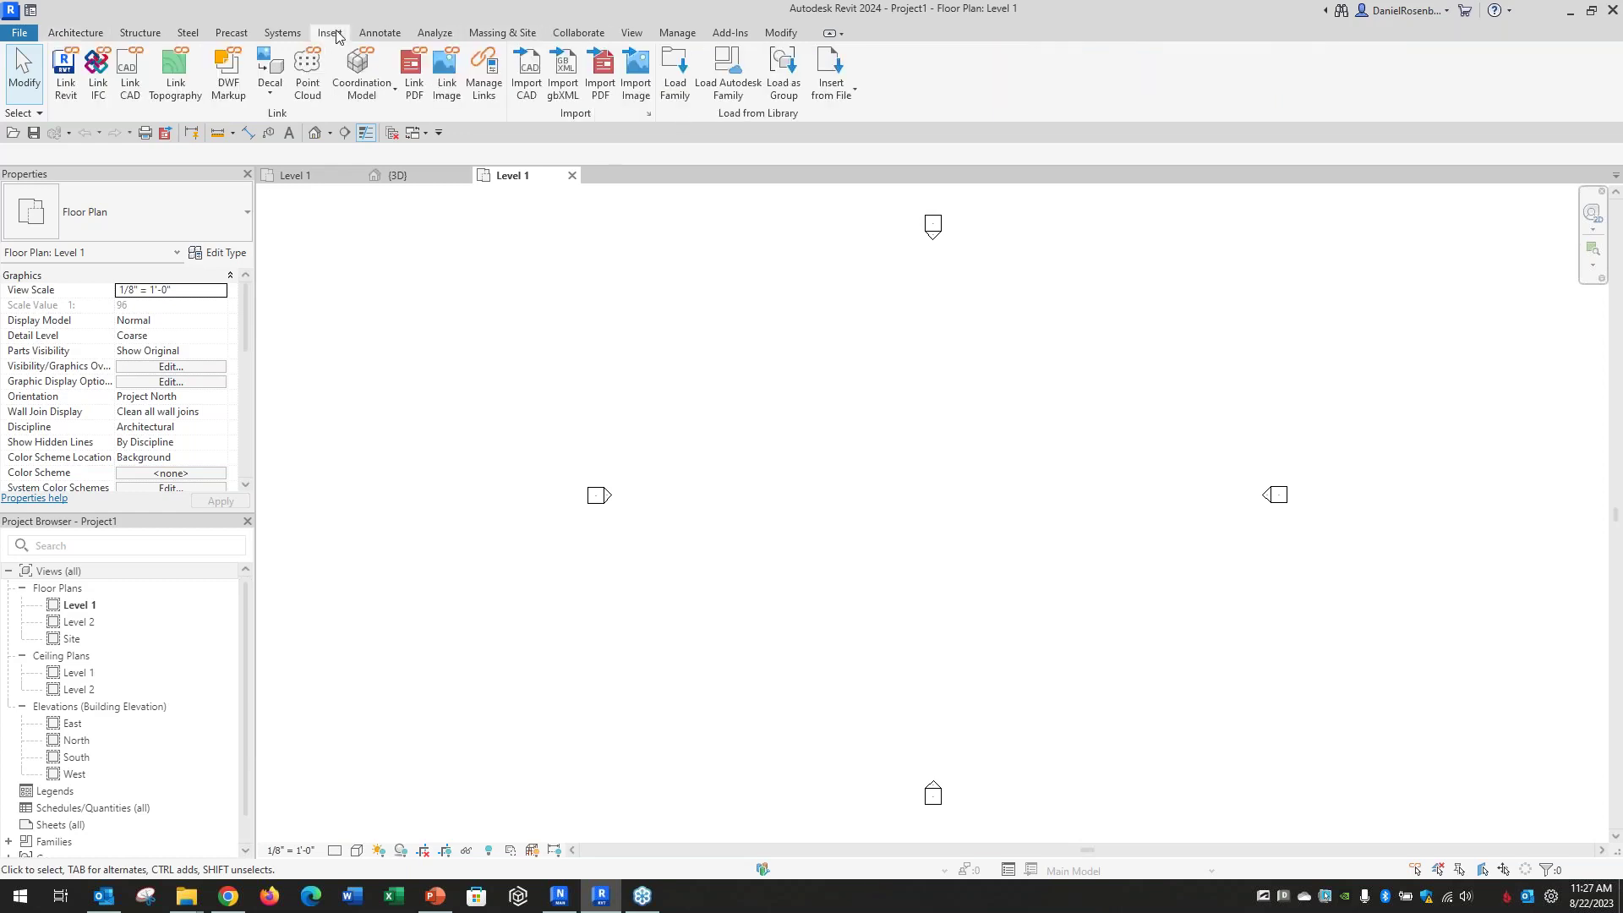
left_click(368, 68)
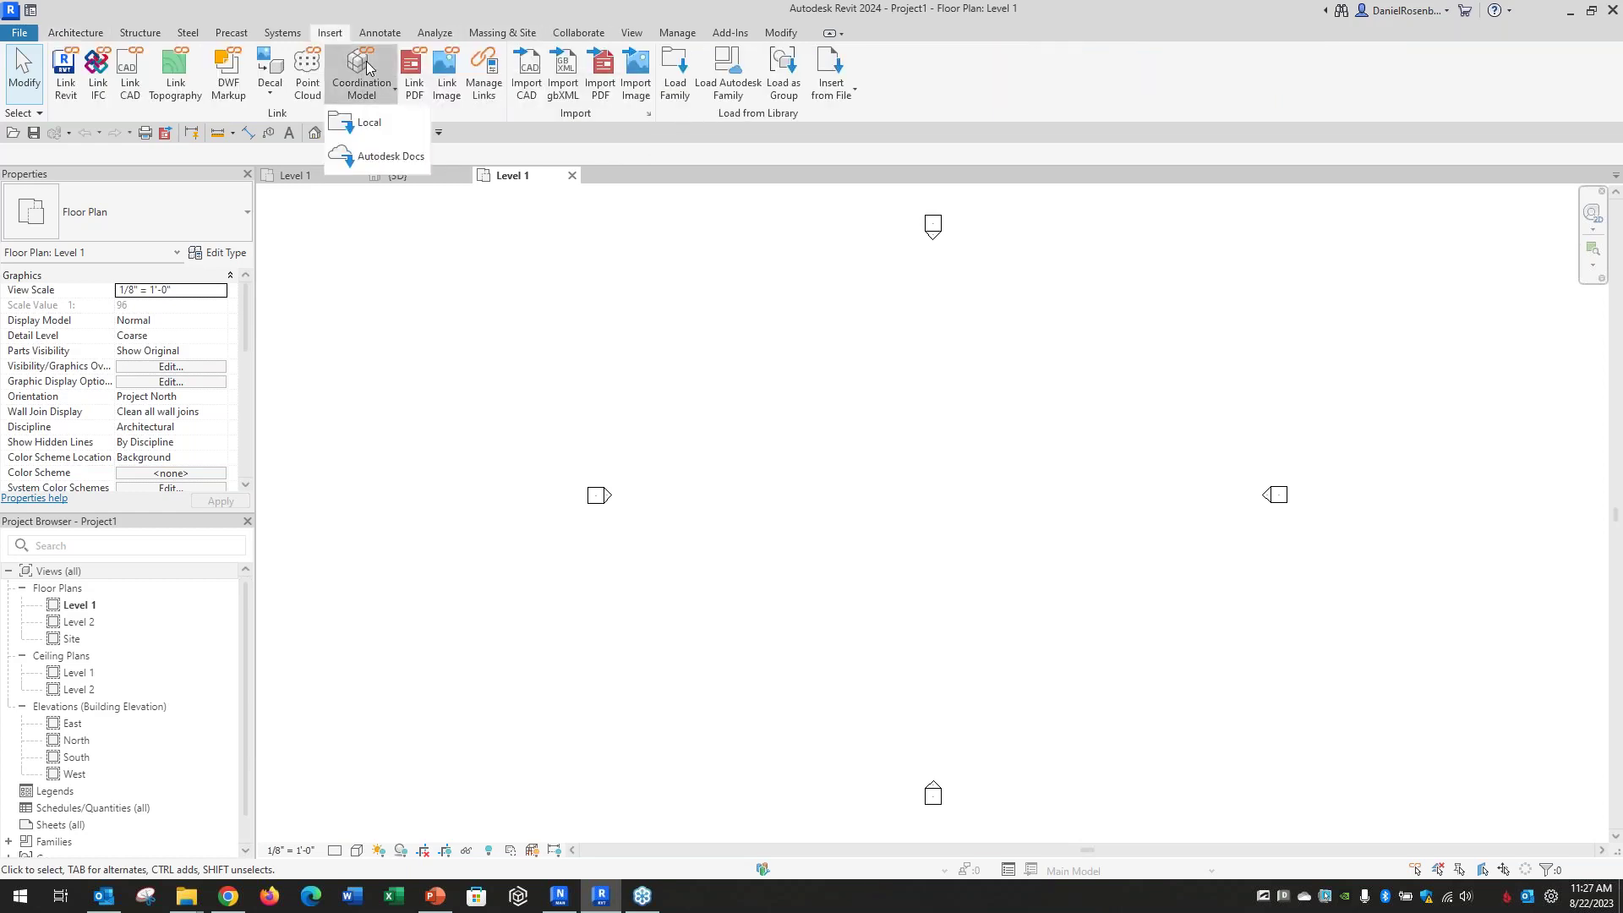
left_click(363, 121)
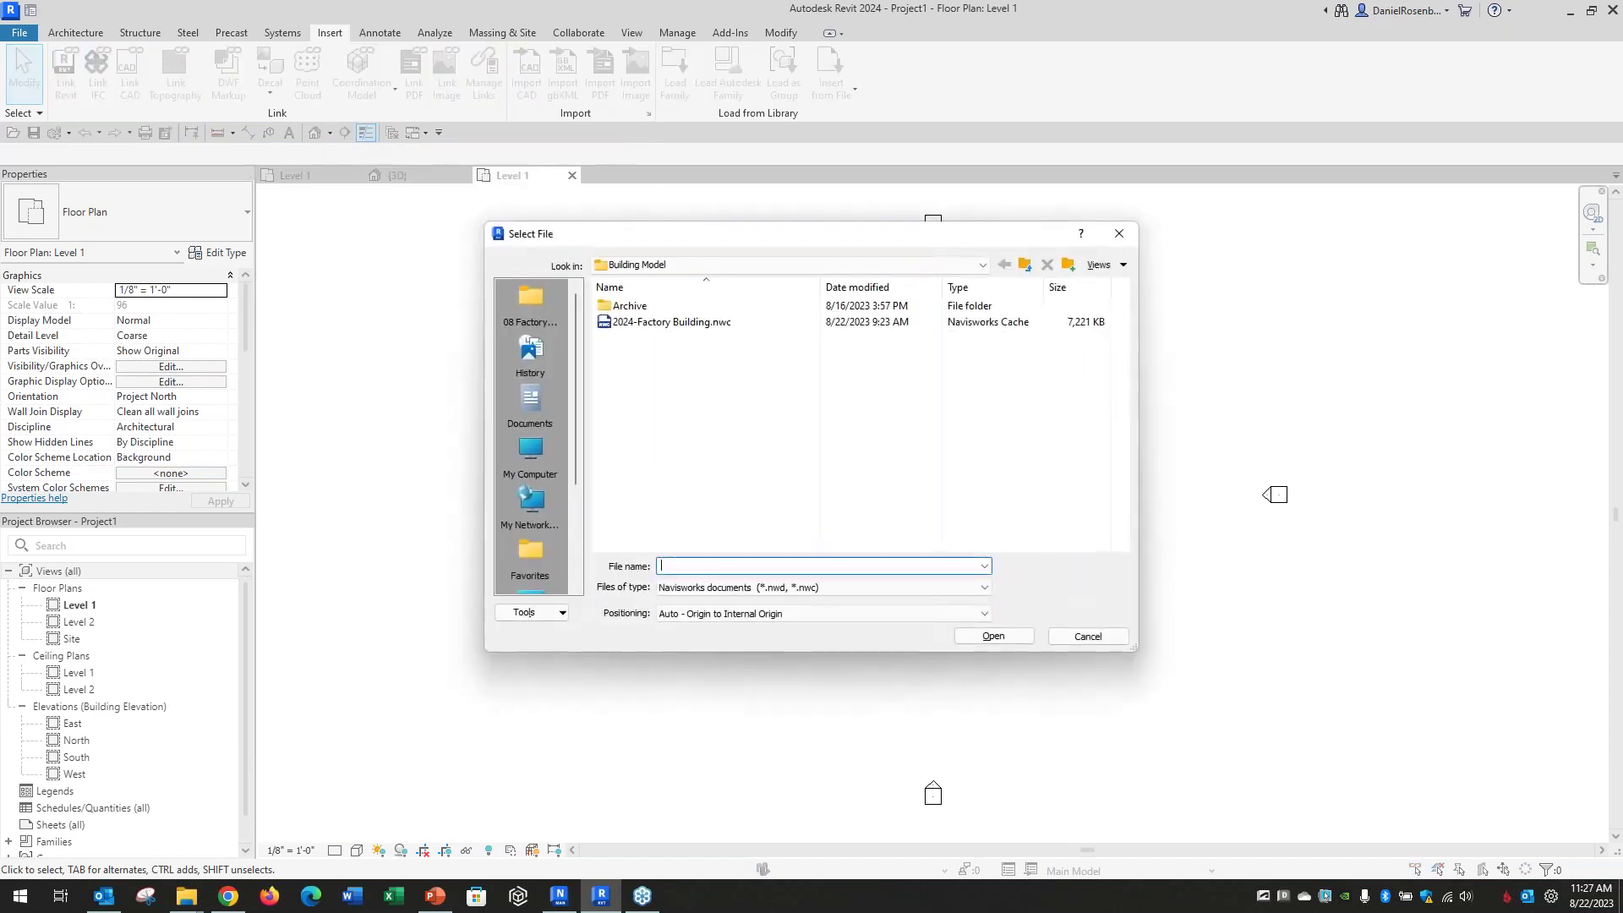
left_click(675, 326)
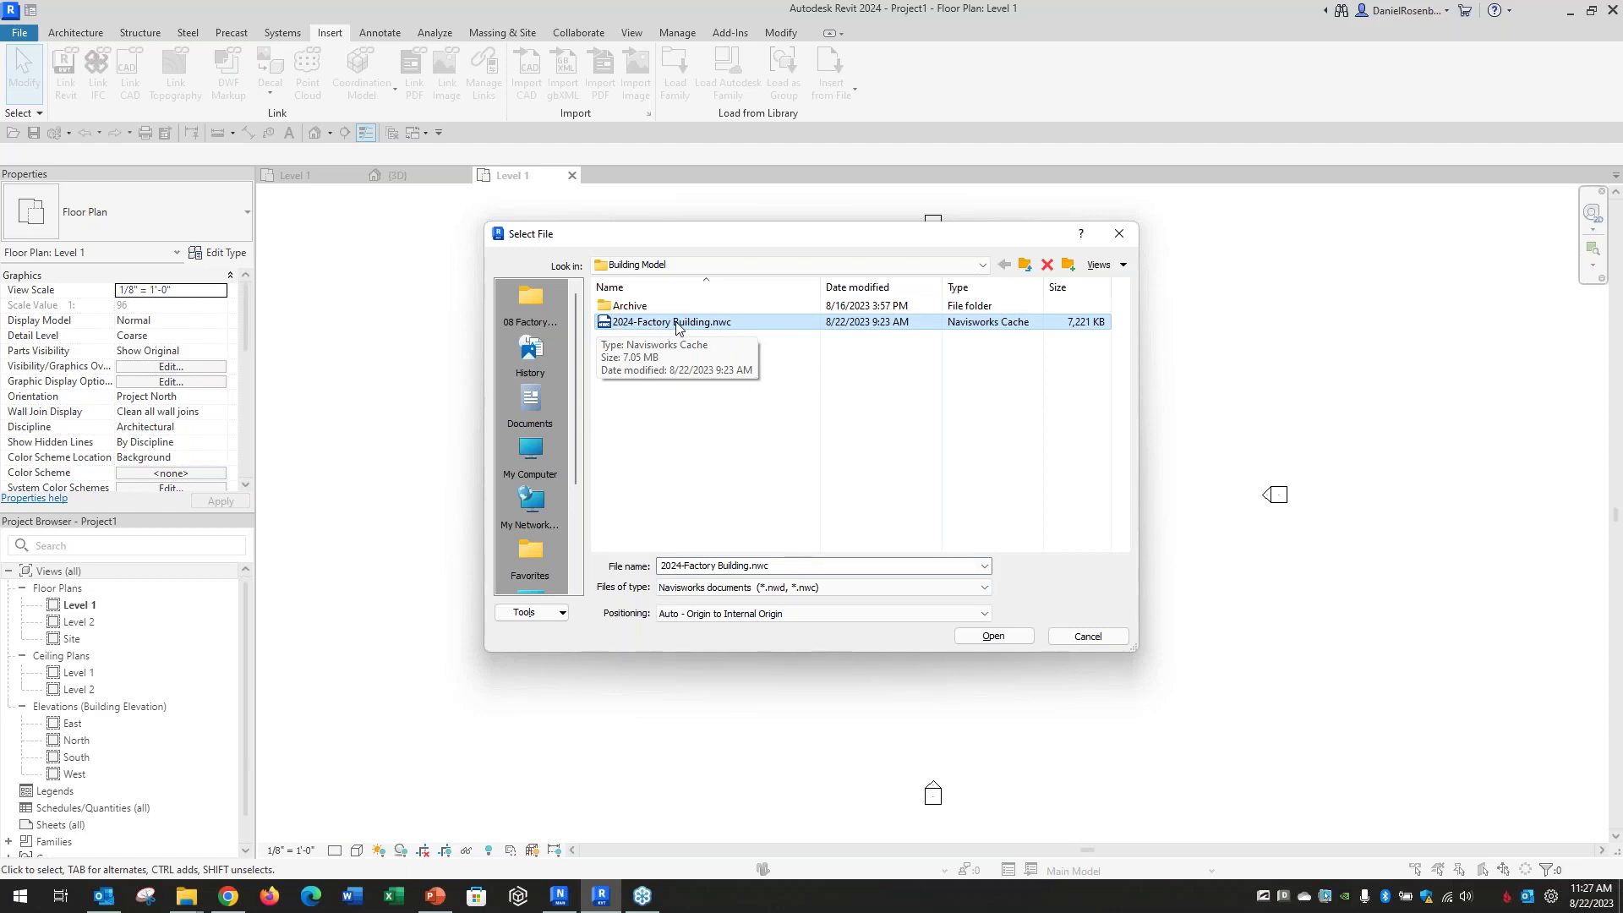
left_click(992, 636)
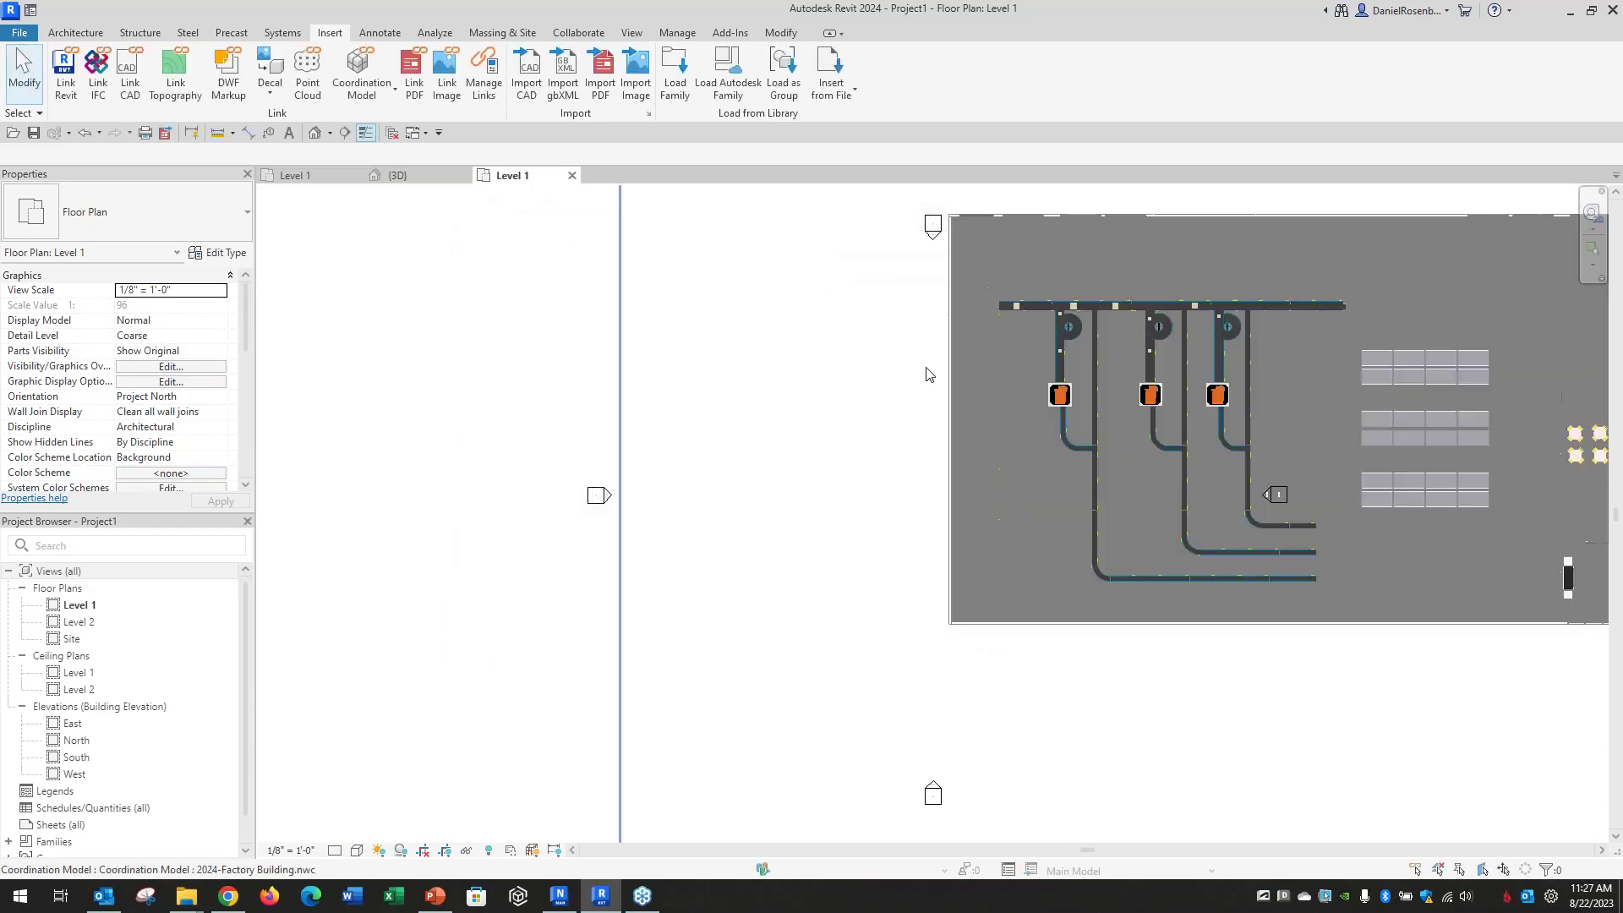
- Examine the linked factory building in the Level 1 plan and the default 3D view, and return to the plan
scroll(590, 538, "down", 2)
scroll(590, 538, "down", 2)
scroll(805, 509, "up", 4)
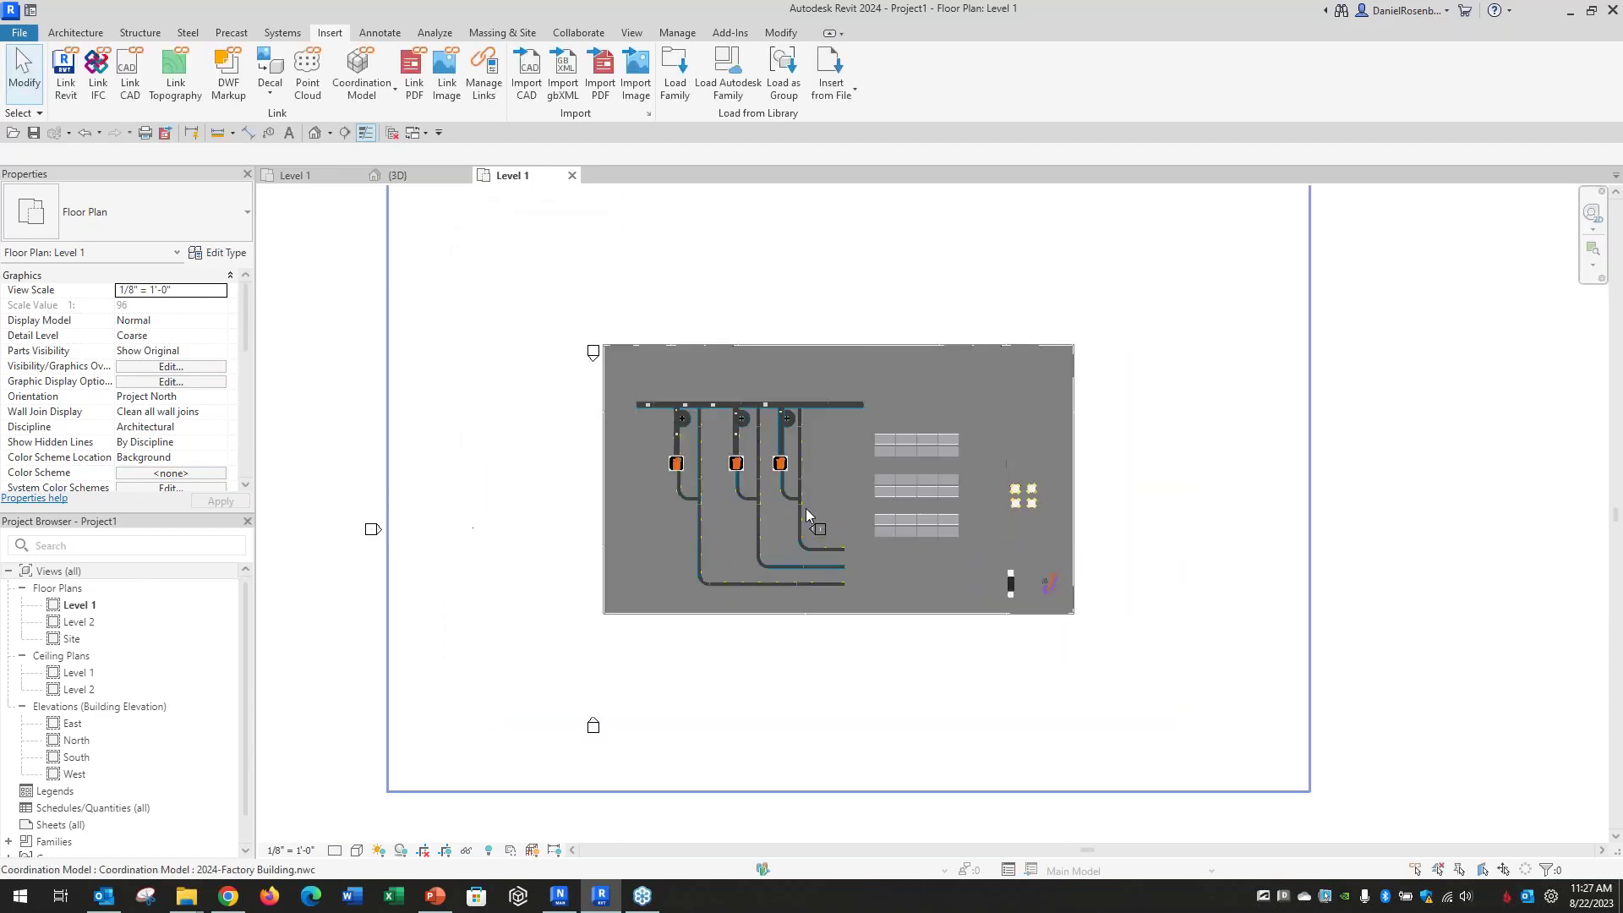
scroll(772, 480, "up", 2)
scroll(773, 488, "down", 3)
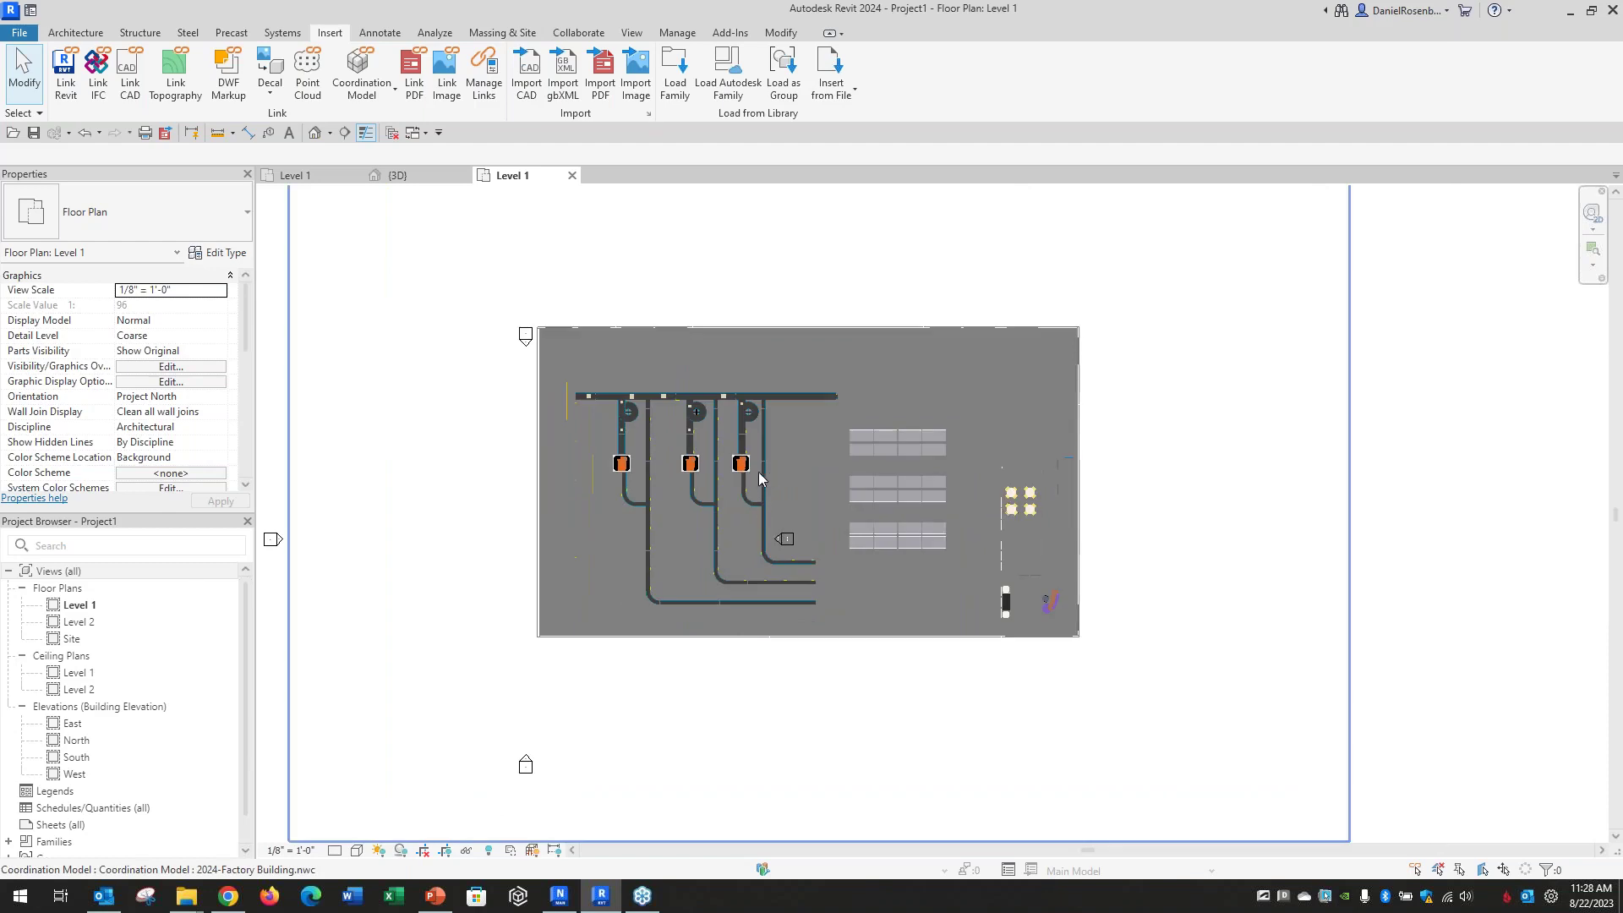
left_click(317, 133)
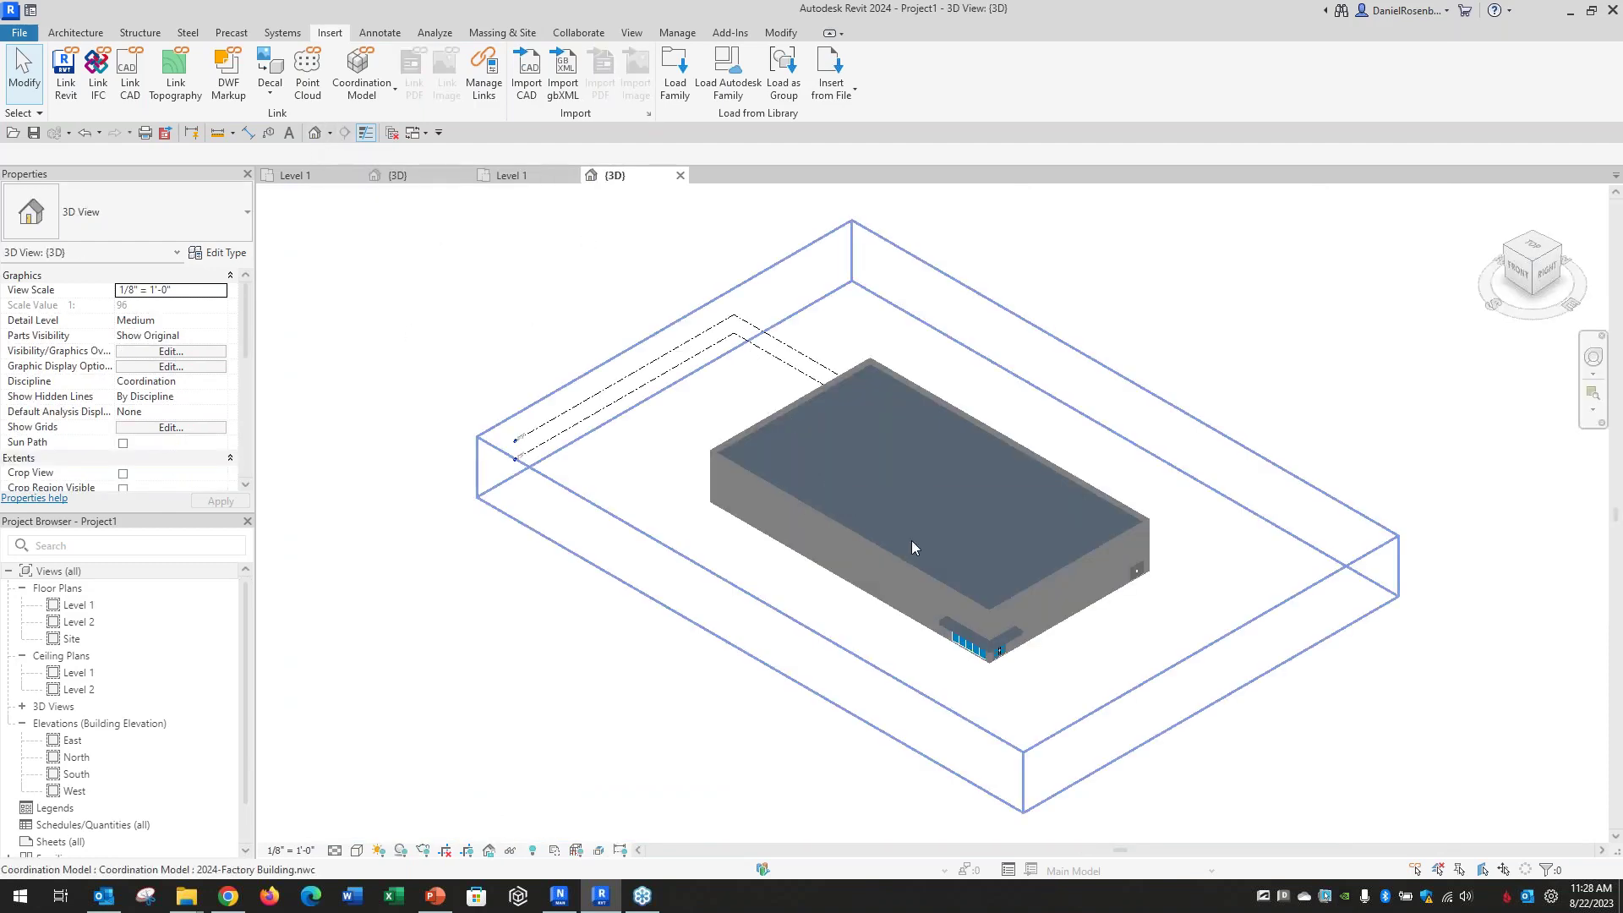
left_click(541, 176)
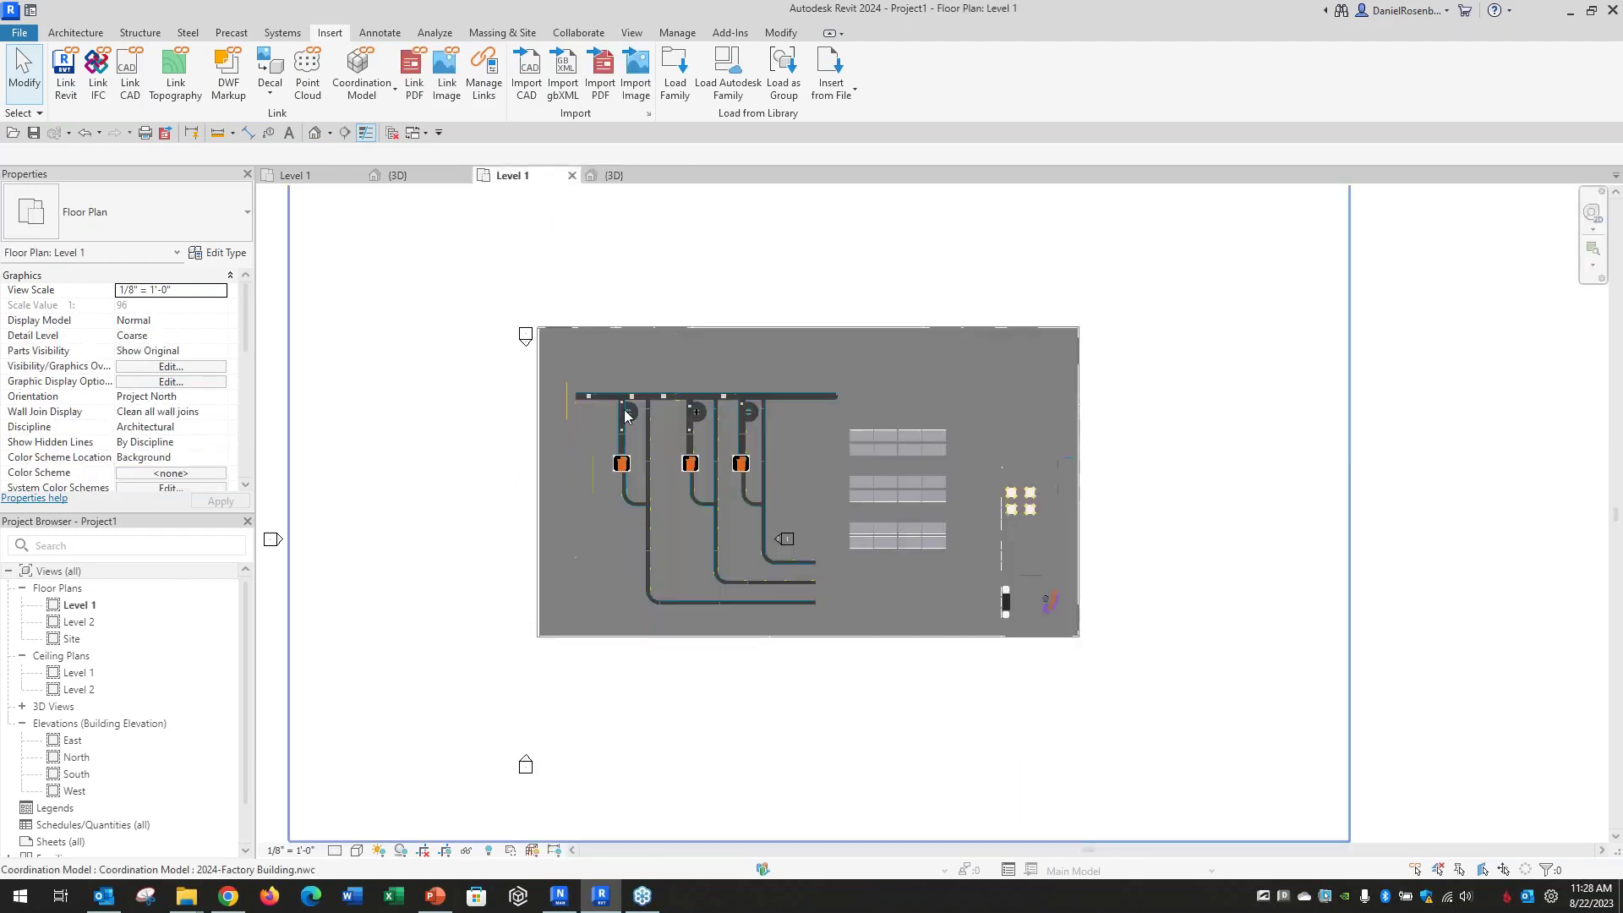
- Inspect the conveyor lines in the Level 1 plan, select the linked coordination model to check its extent, and clear the selection
scroll(626, 414, "up", 3)
scroll(626, 414, "down", 3)
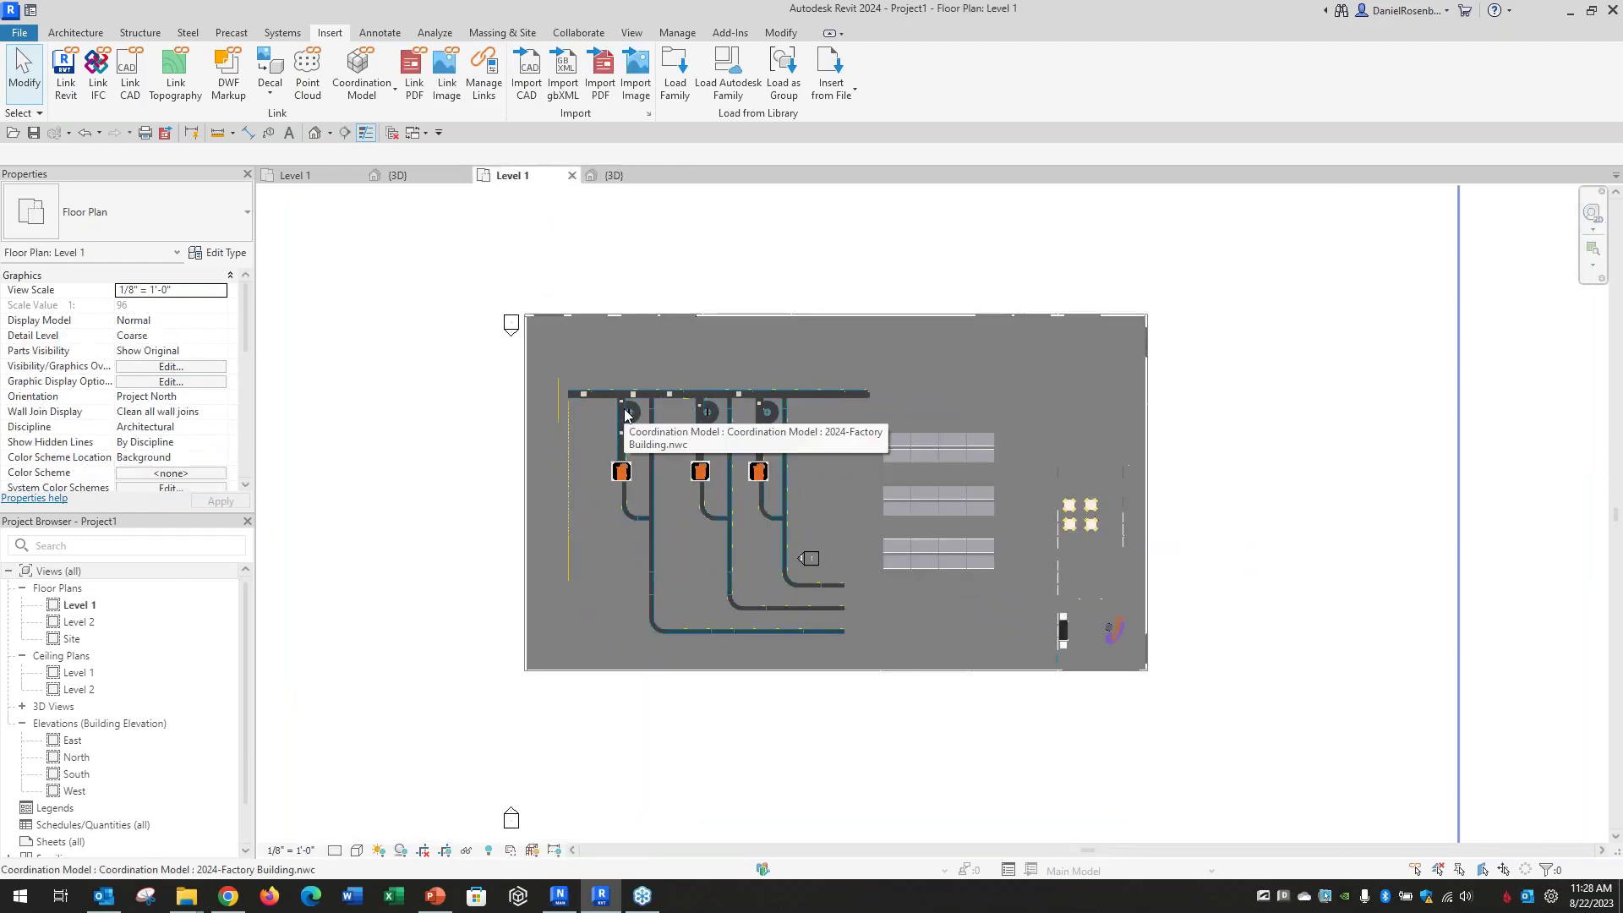
scroll(626, 414, "up", 2)
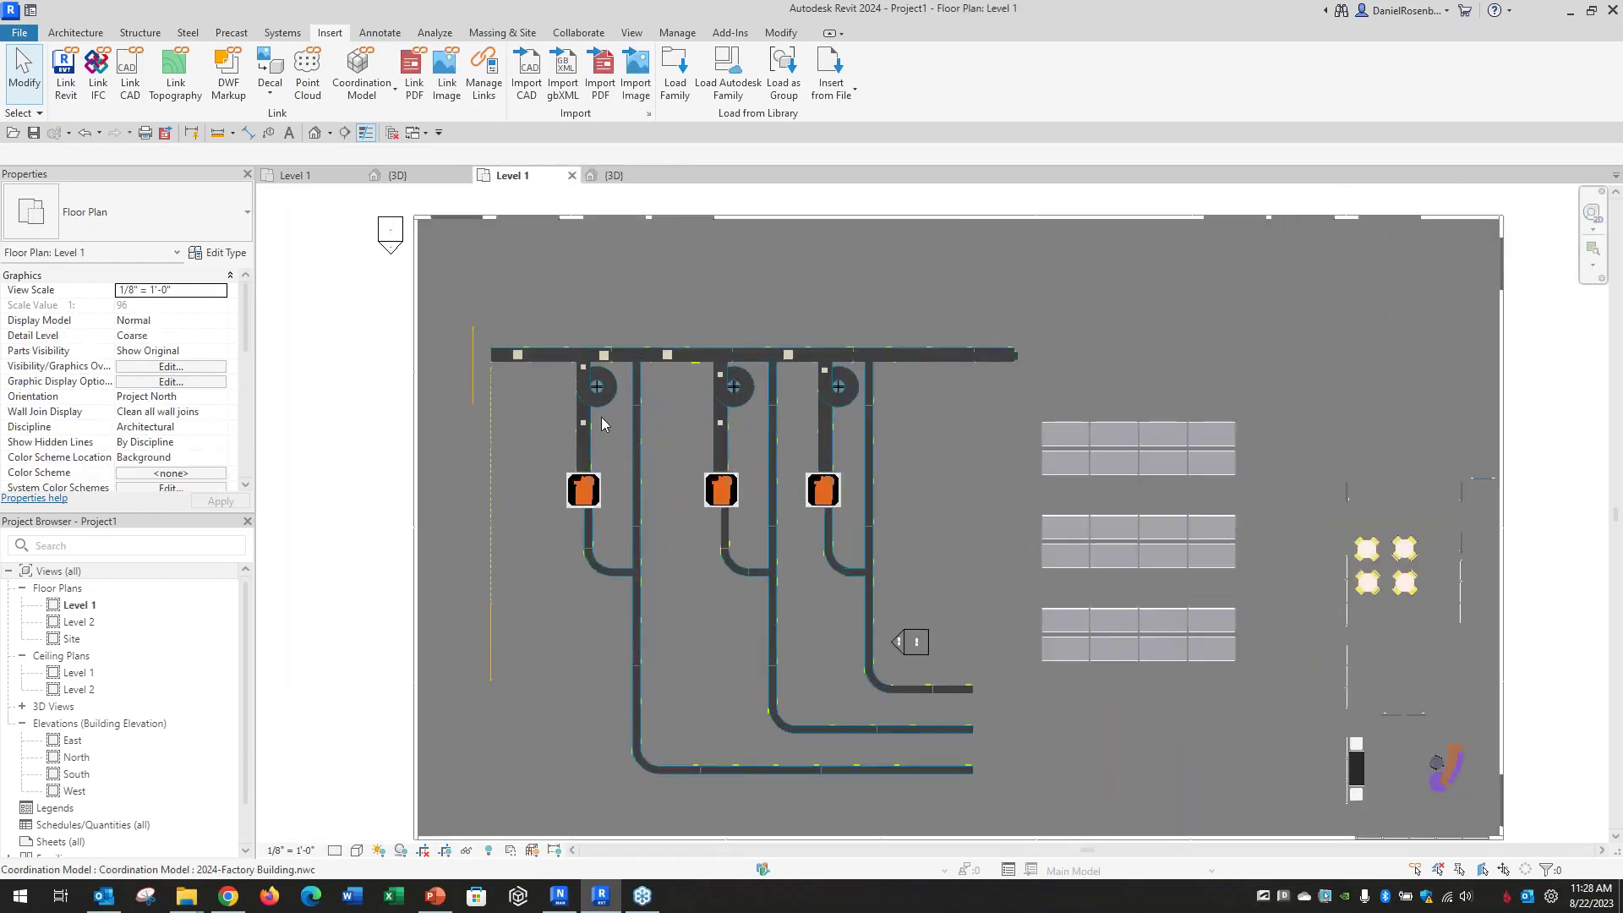
scroll(600, 417, "up", 3)
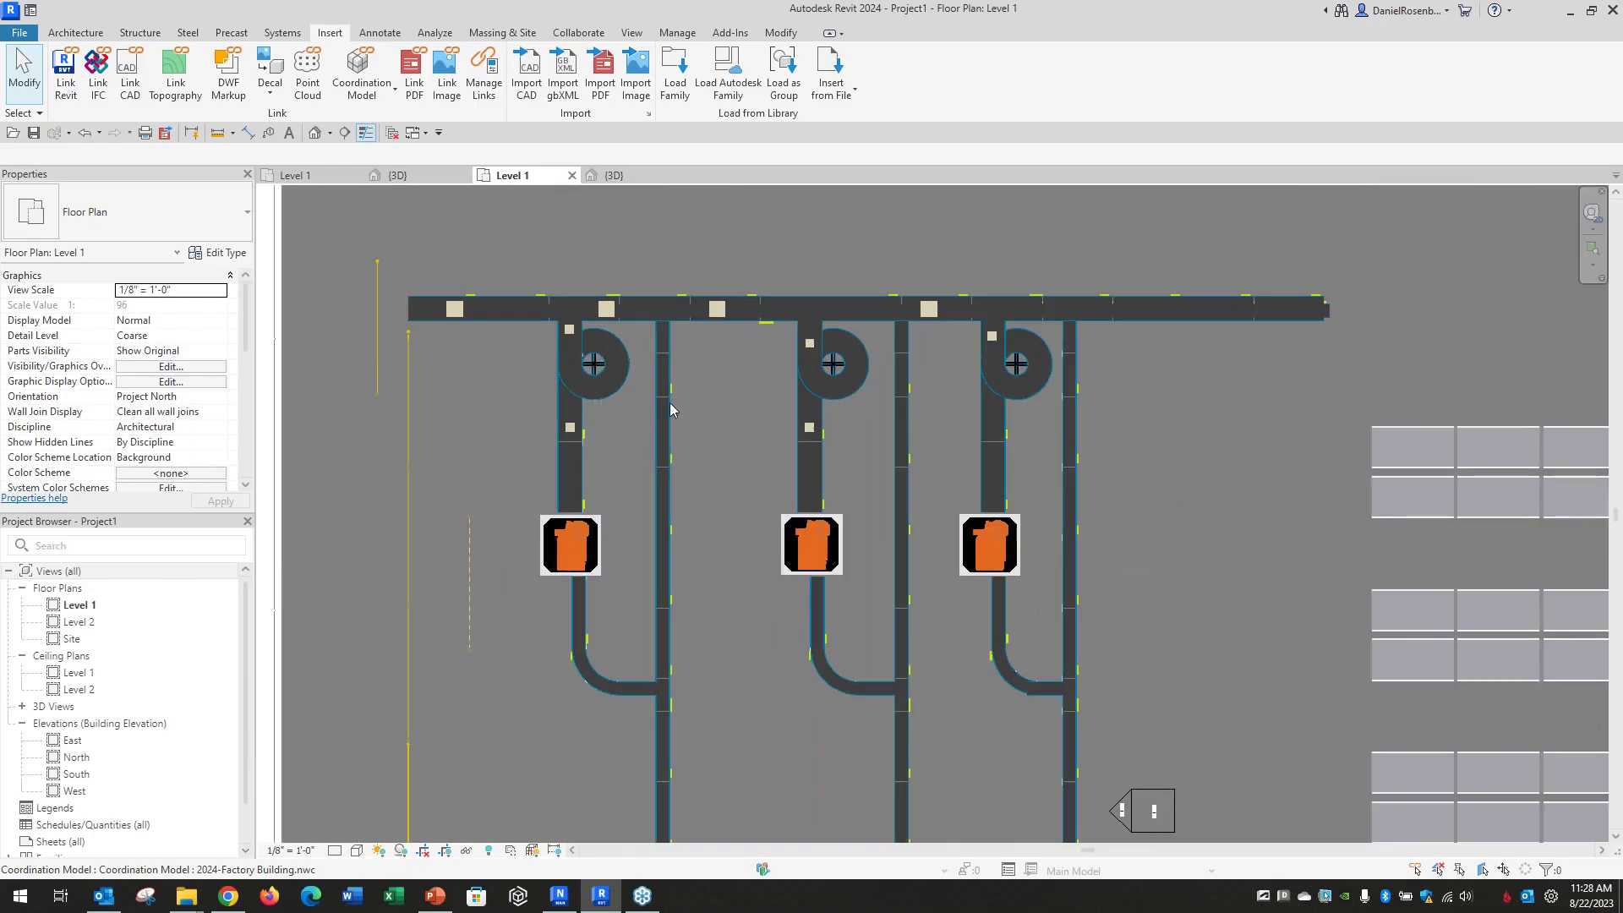
left_click(619, 358)
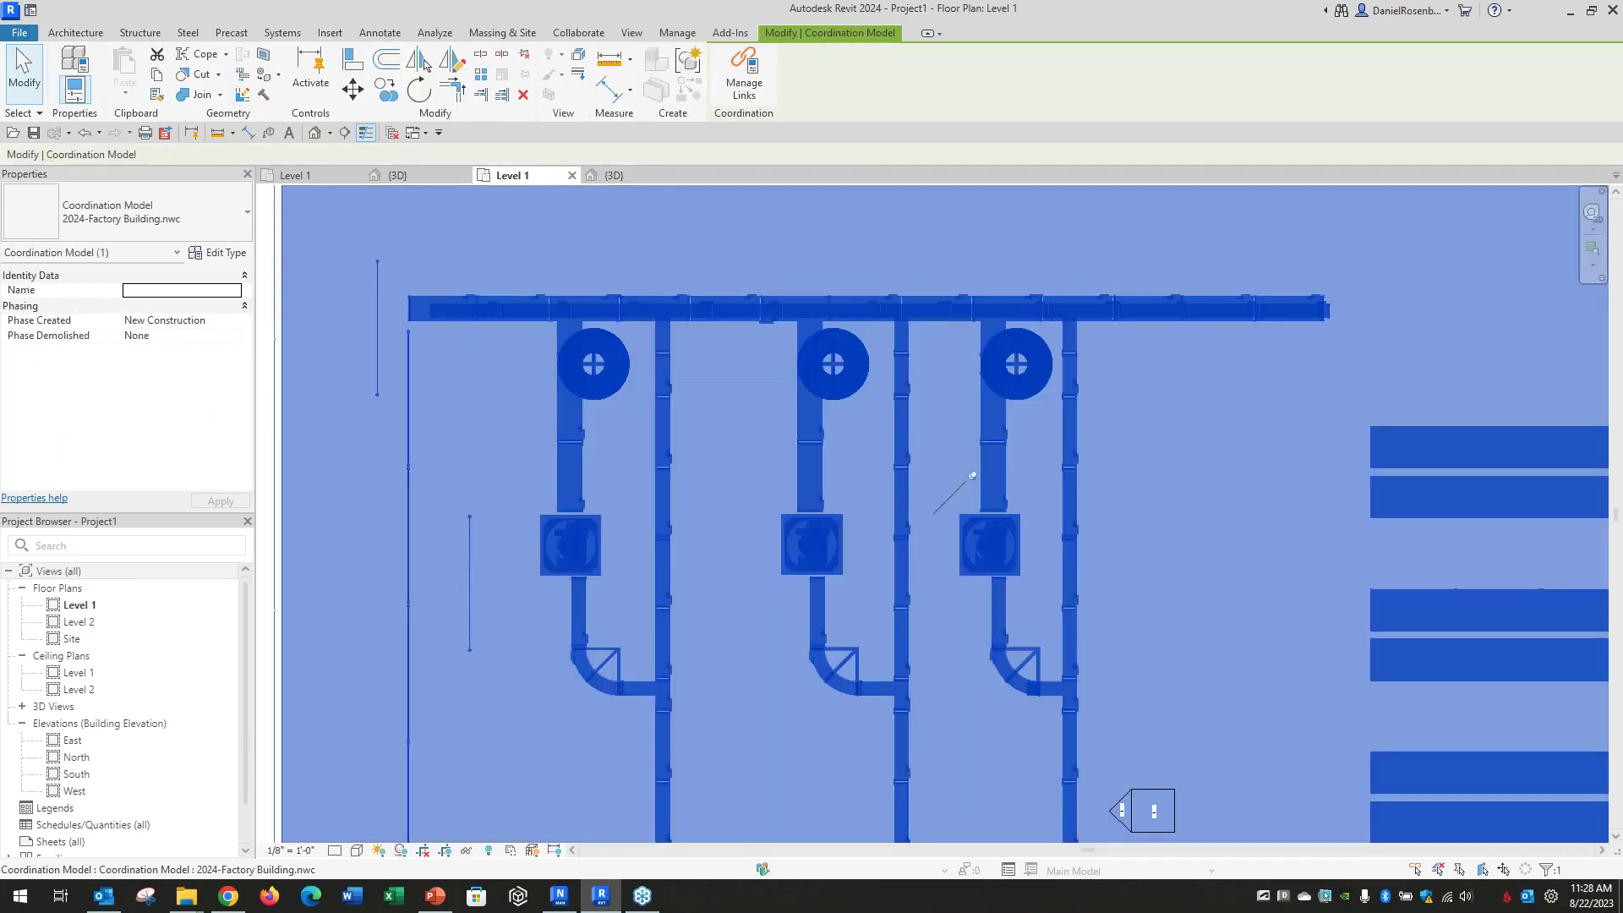
scroll(617, 350, "down", 2)
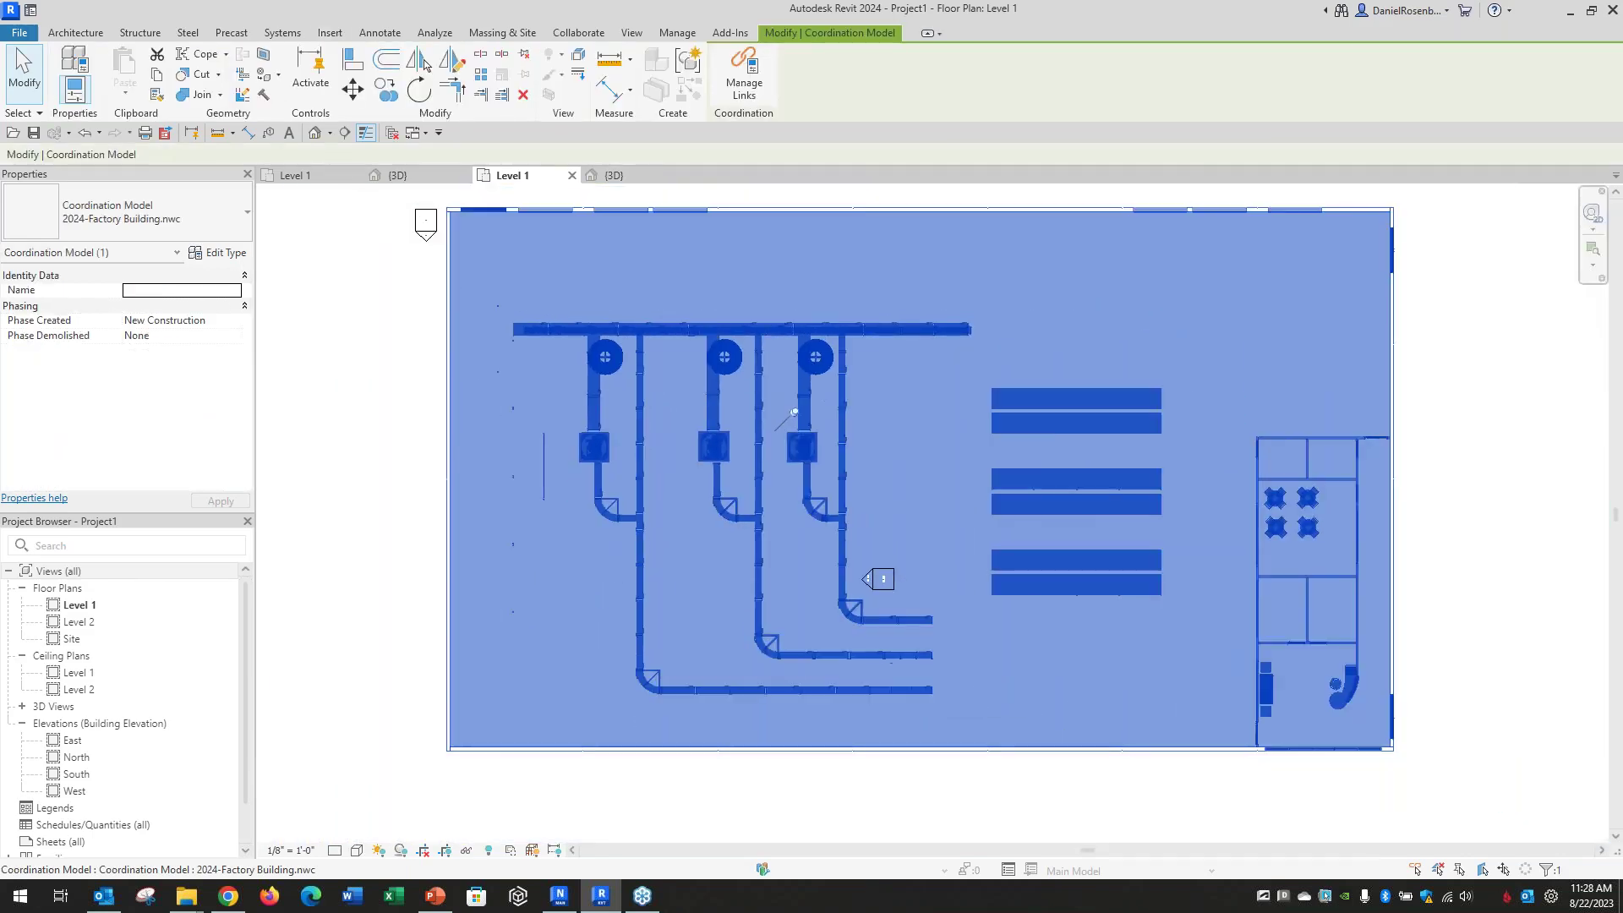
left_click(363, 339)
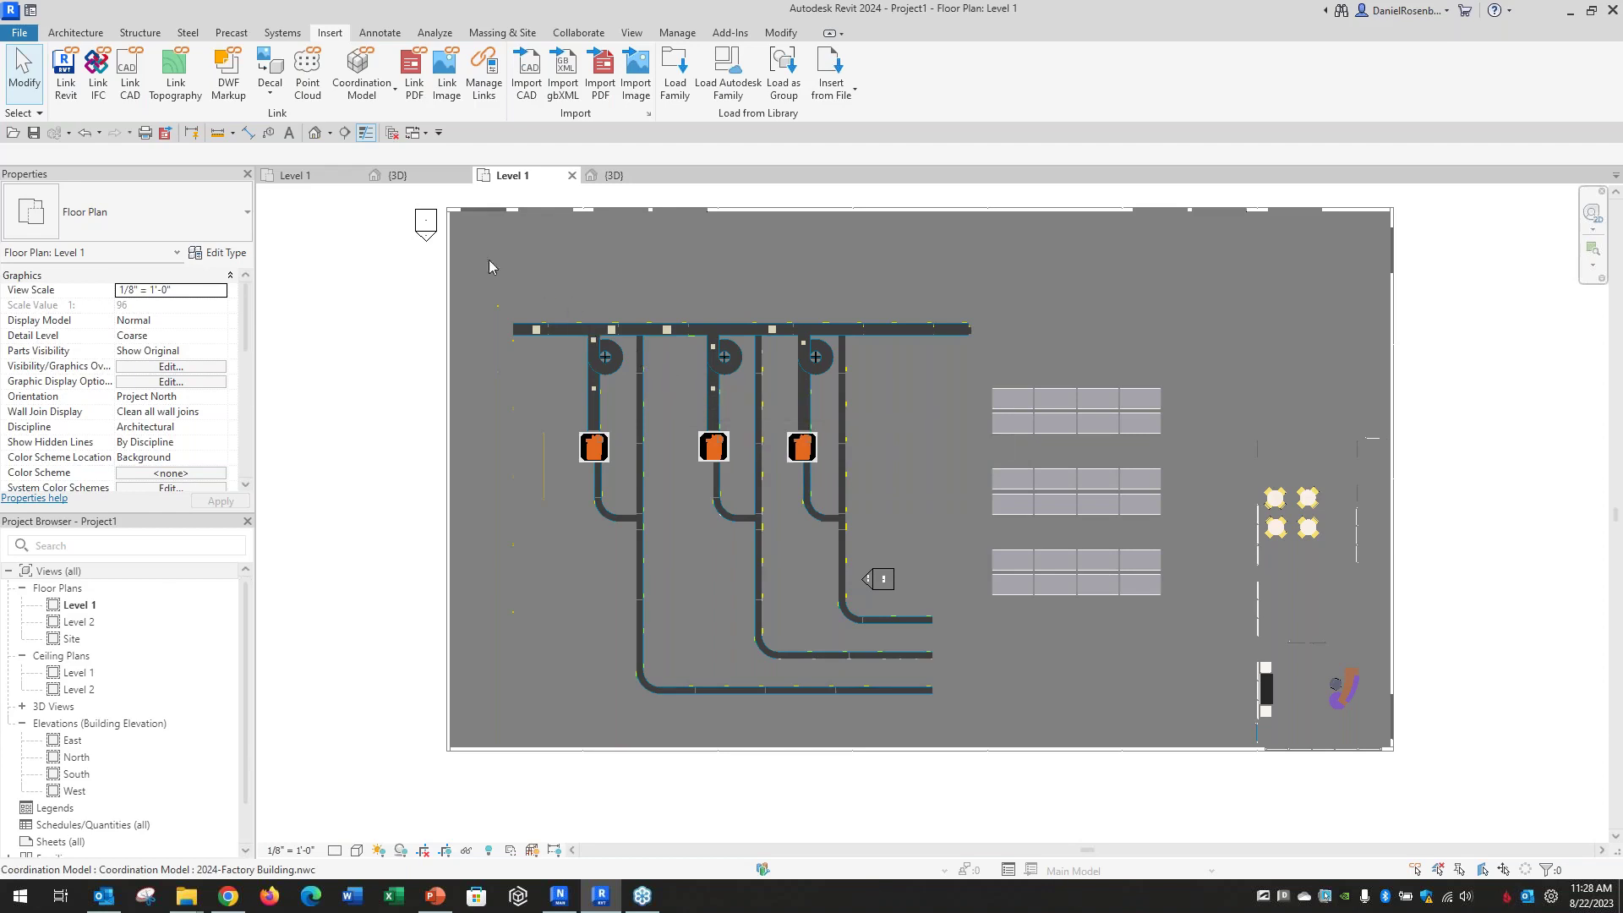
- In the Level 1 plan of 2024-Factory Building.rvt, reveal hidden elements, unhide the Generic Models category of the conveyor layout, and leave reveal mode
left_click(323, 180)
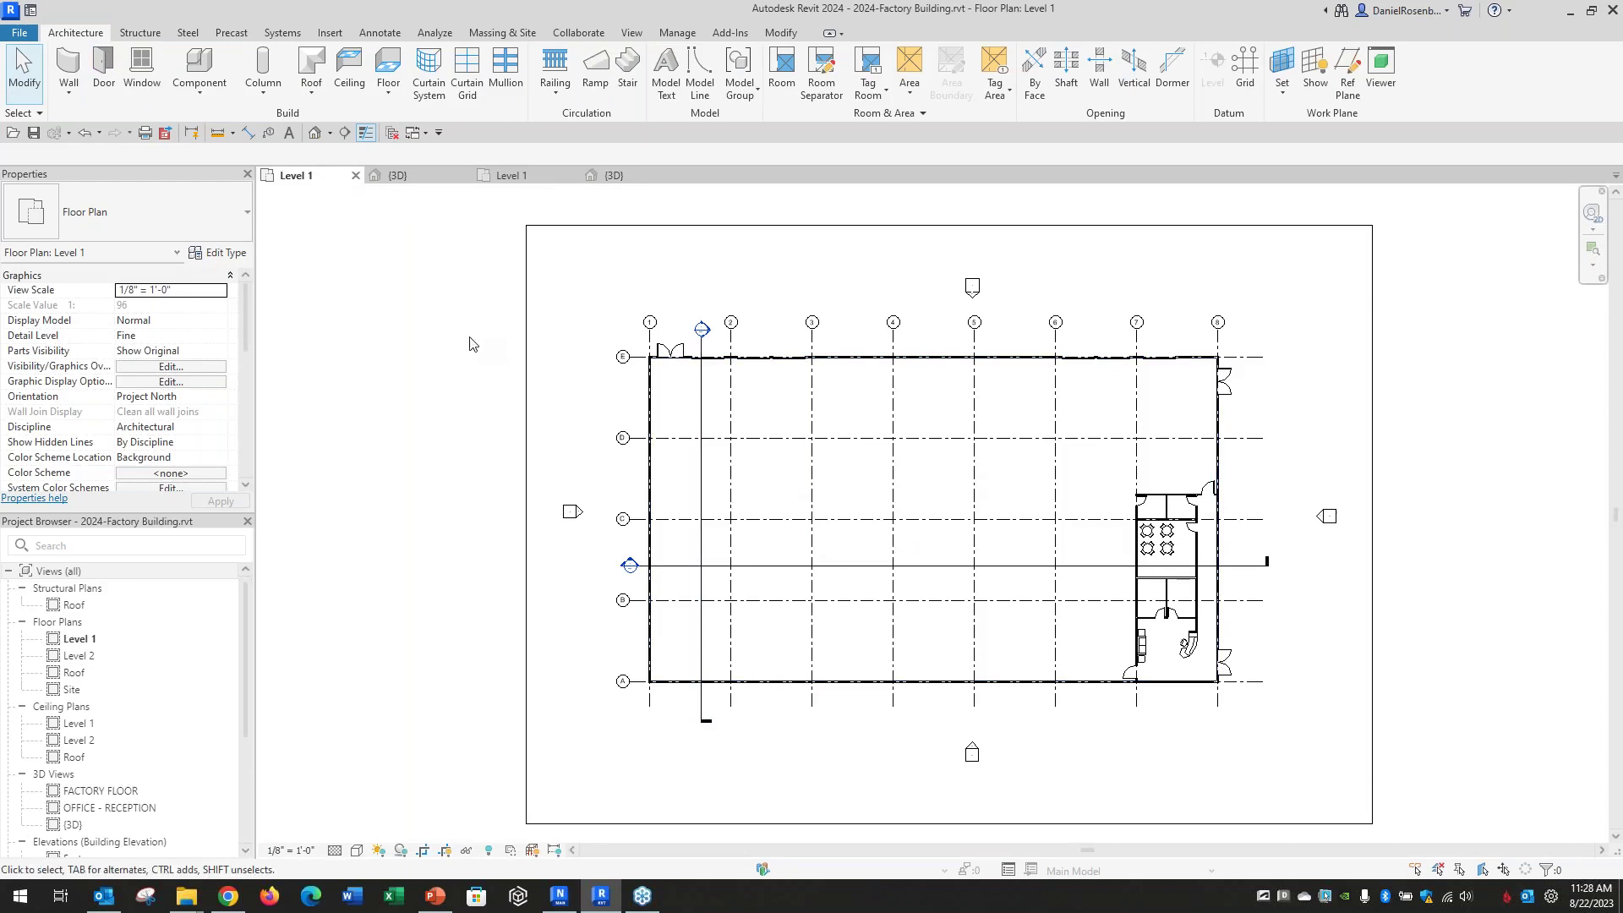
left_click(489, 849)
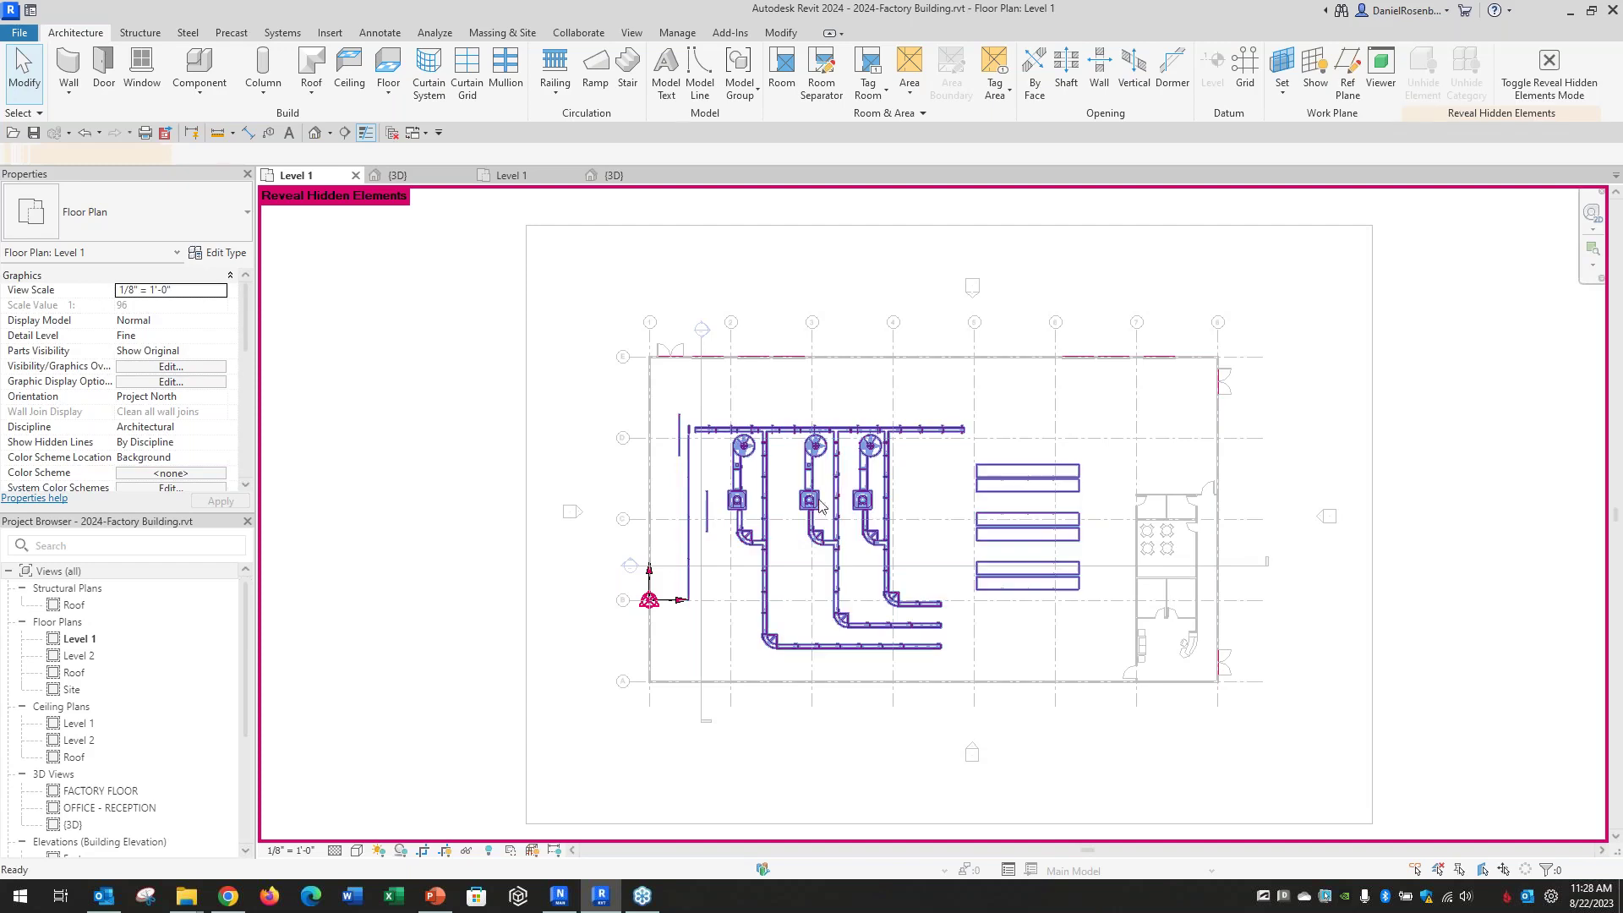
left_click(837, 454)
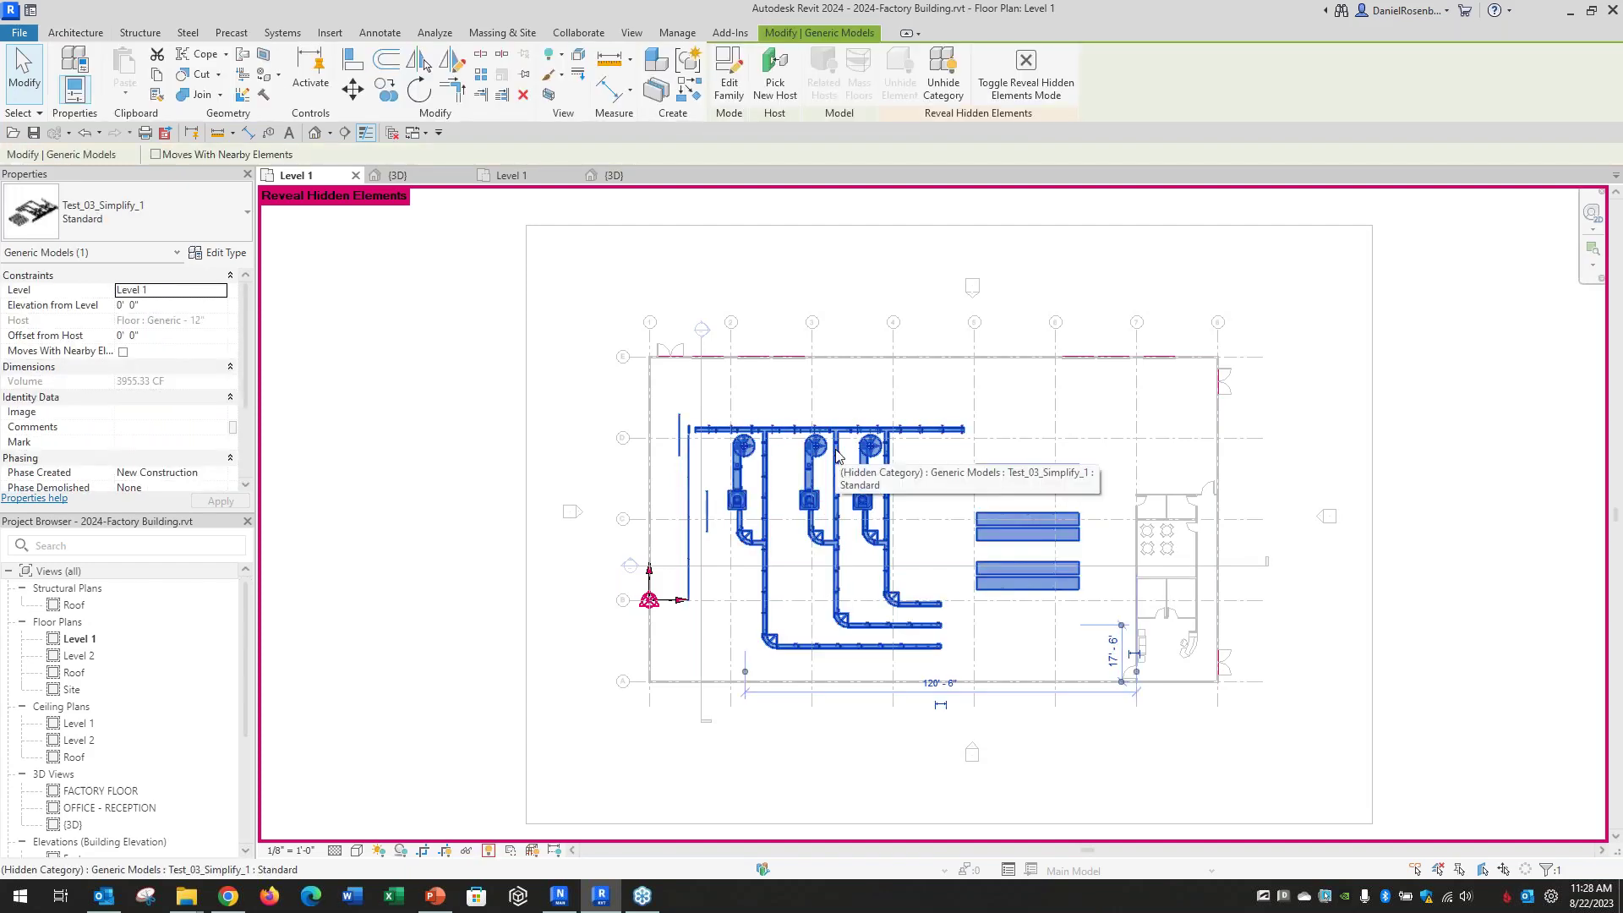
left_click(430, 425)
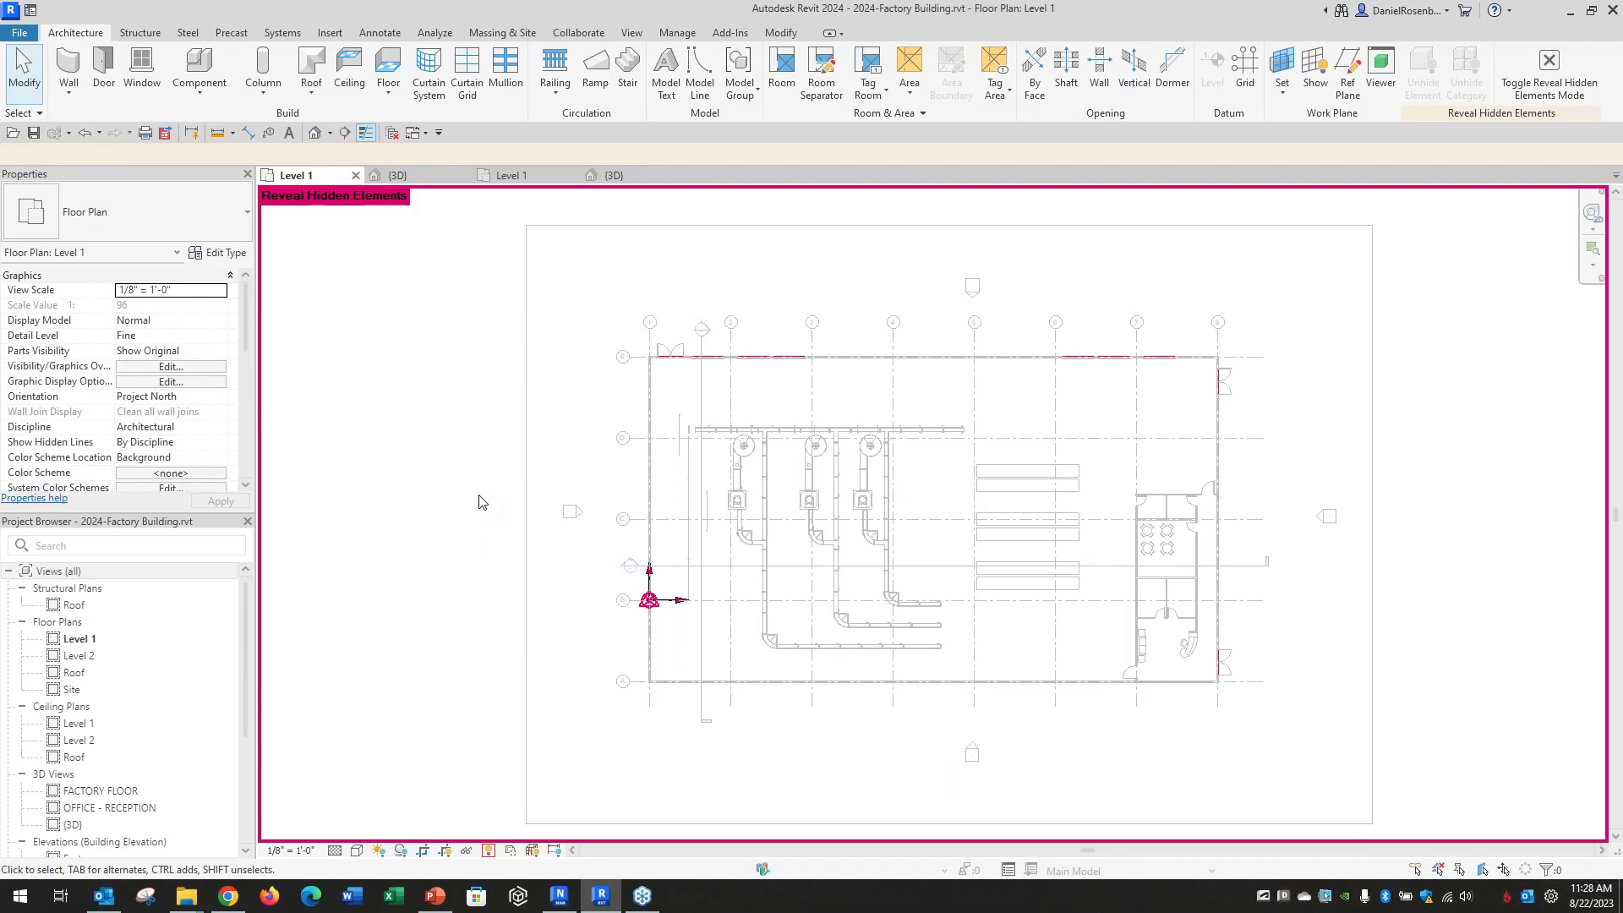
left_click(489, 850)
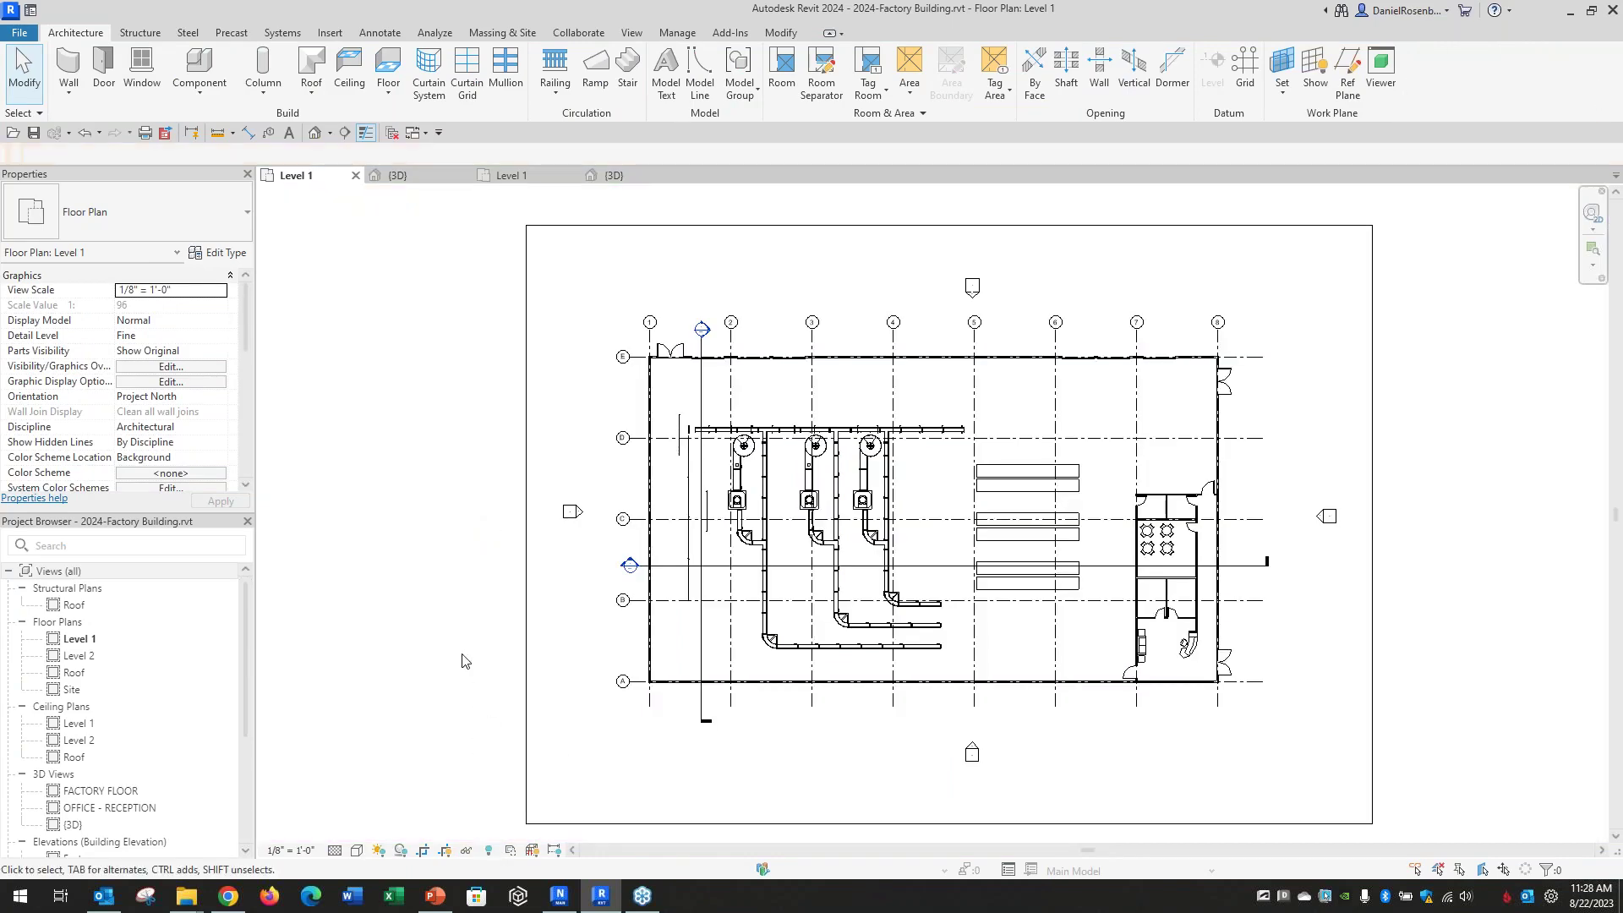
- Move the Test_03_Simplify_1 conveyor model about 8' toward grid 8 and about 7'-6" toward grid E in the Level 1 plan
scroll(984, 582, "up", 2)
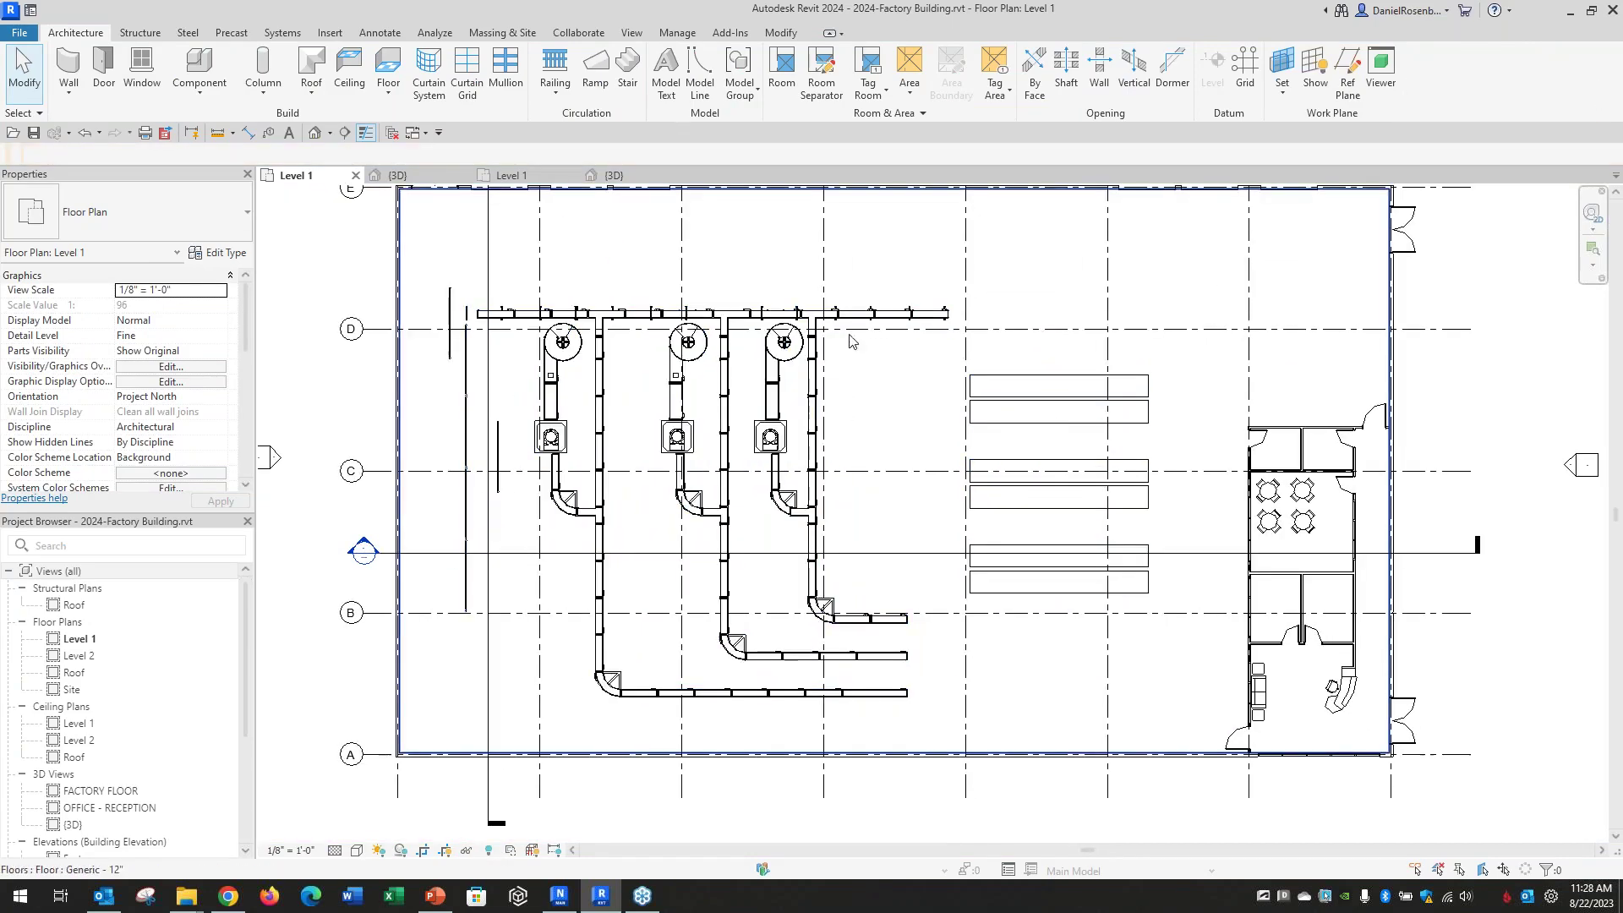
left_click(617, 312)
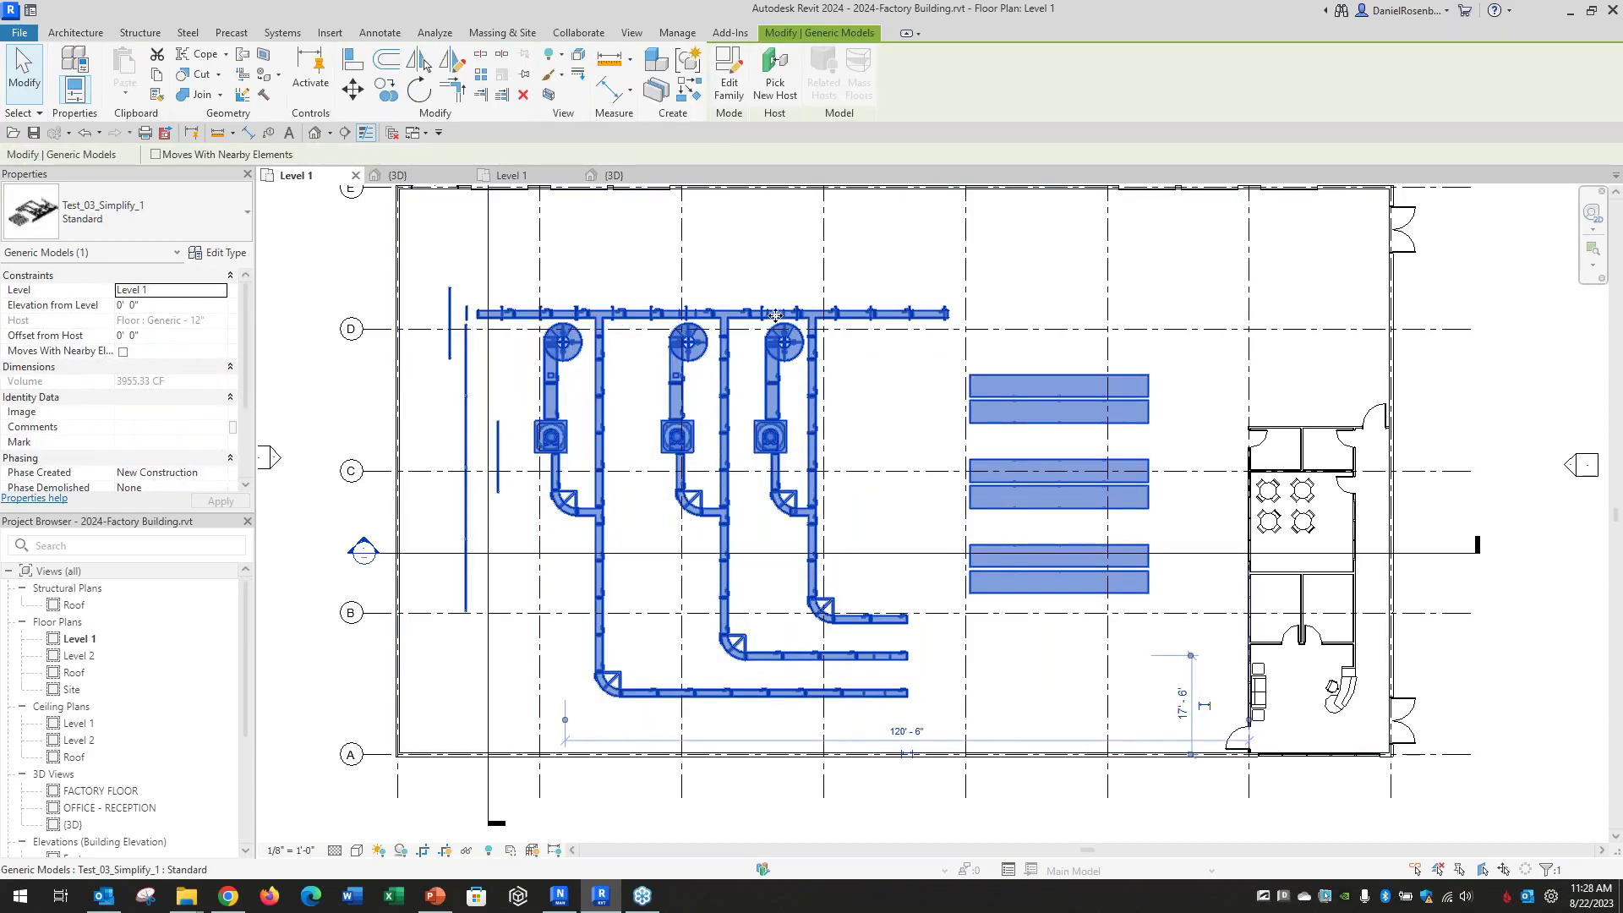
left_click_drag(776, 315, 821, 273)
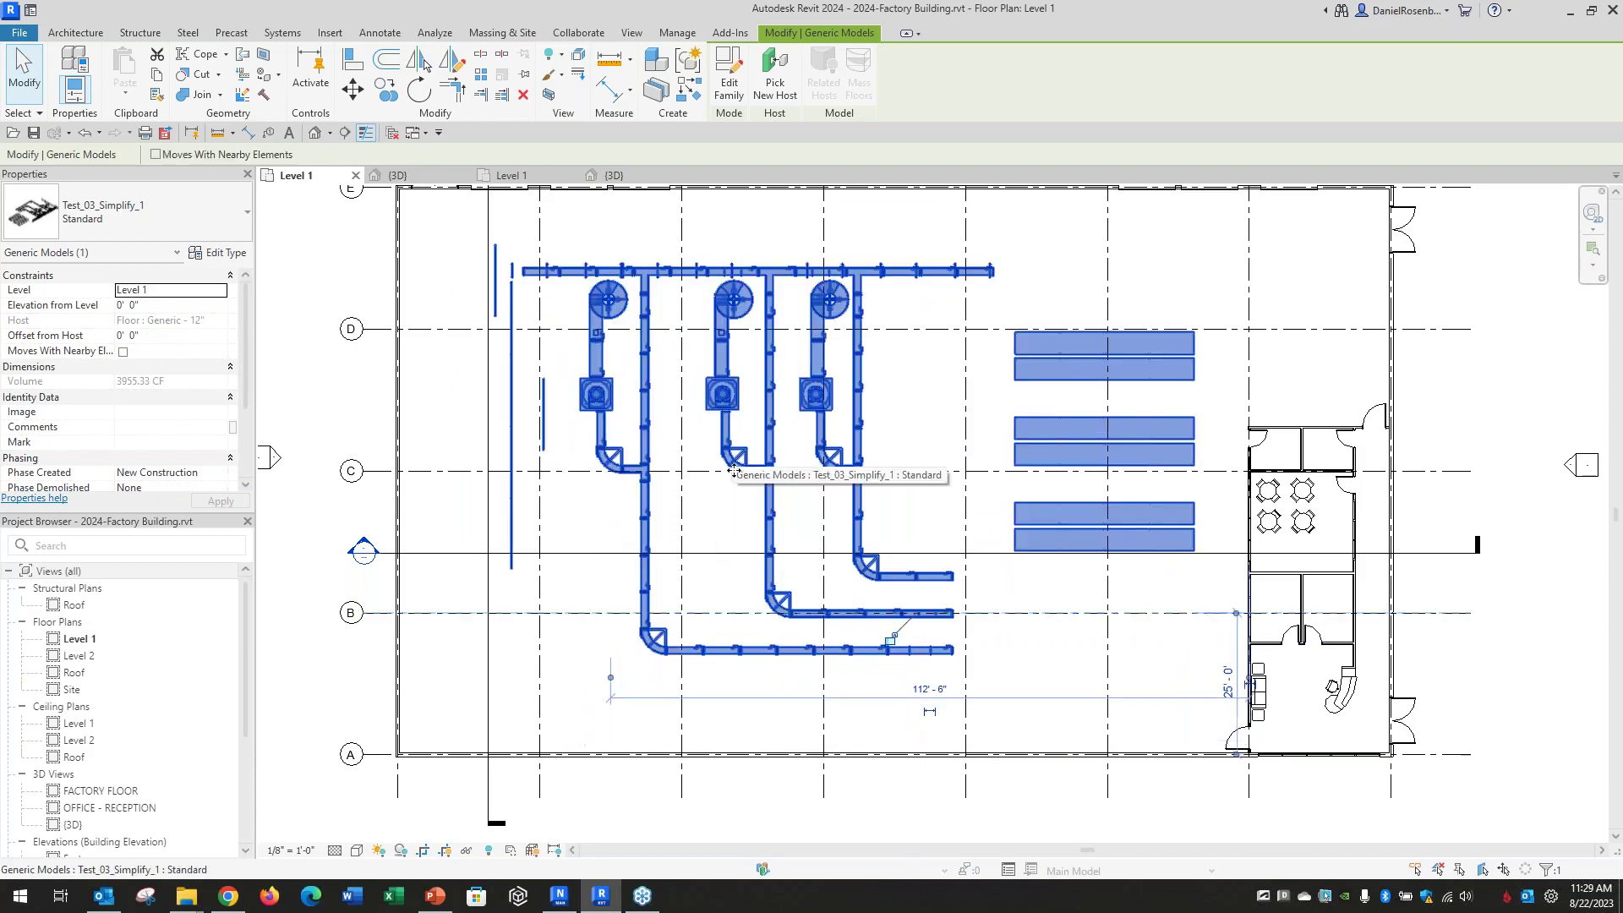
scroll(734, 470, "down", 3)
key("Escape")
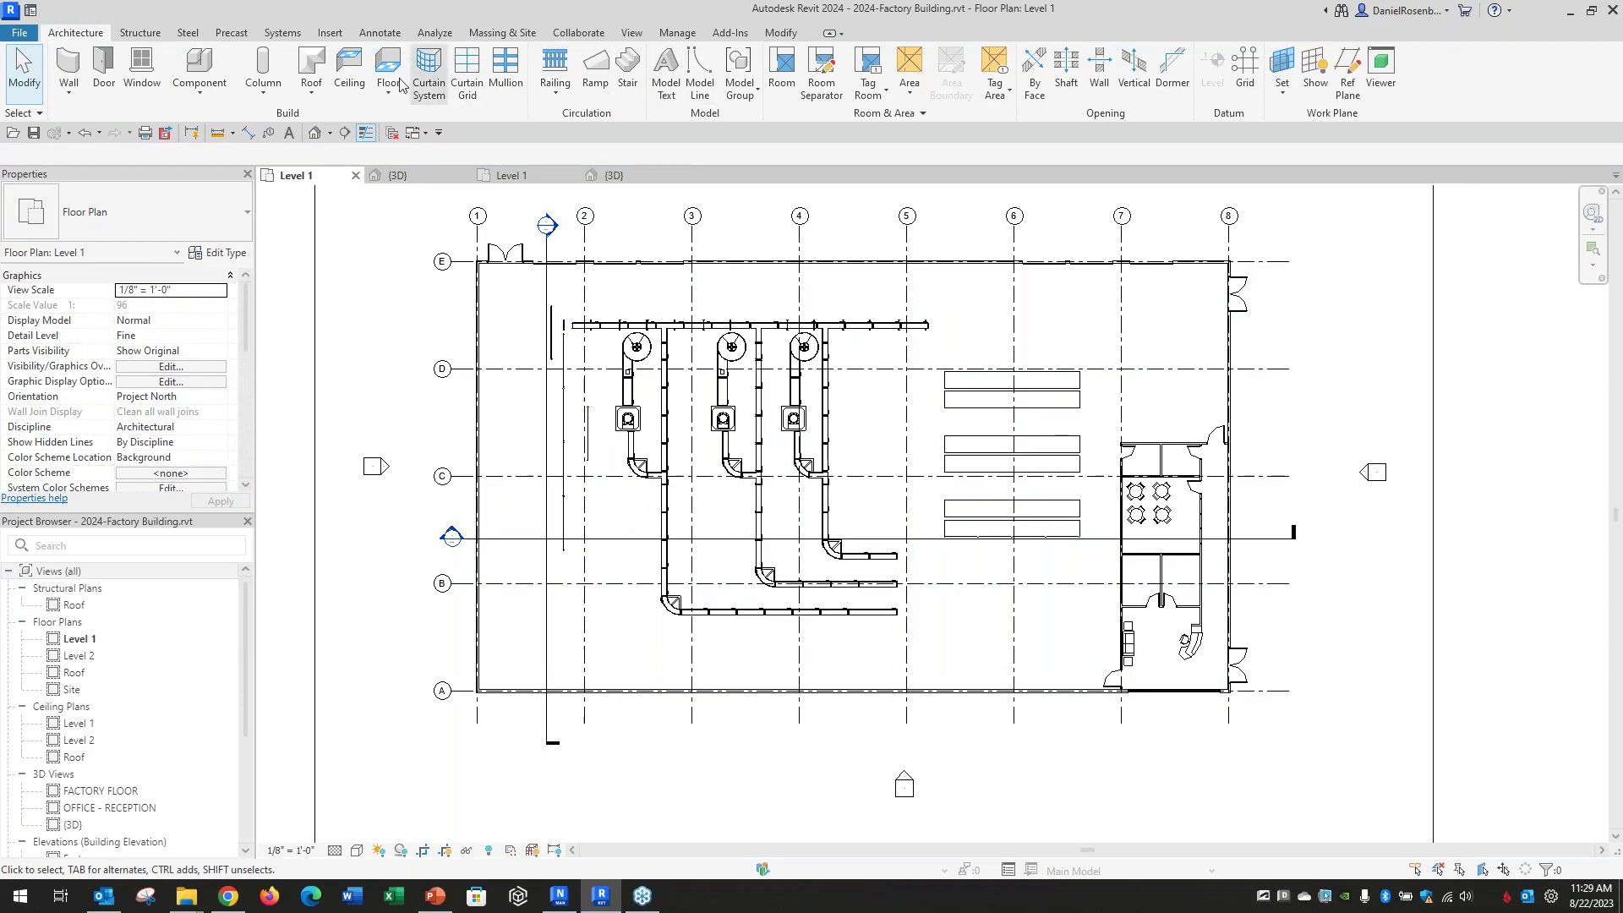
- Browse the _Factory To Revit folder for loadable Revit families and cancel without loading one
left_click(330, 32)
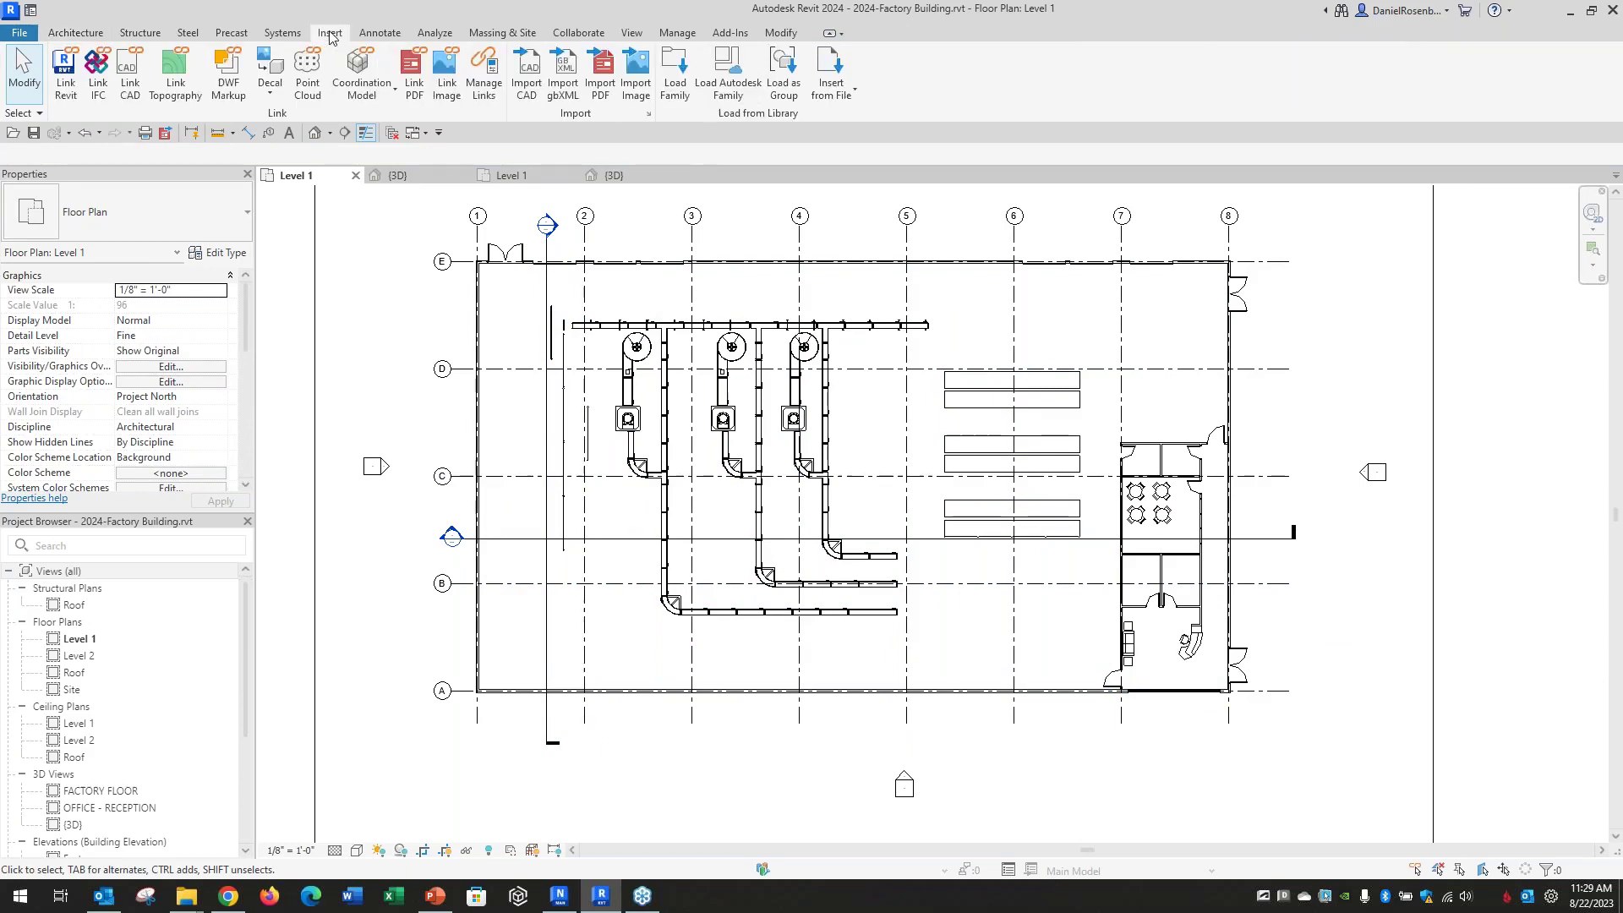
left_click(673, 72)
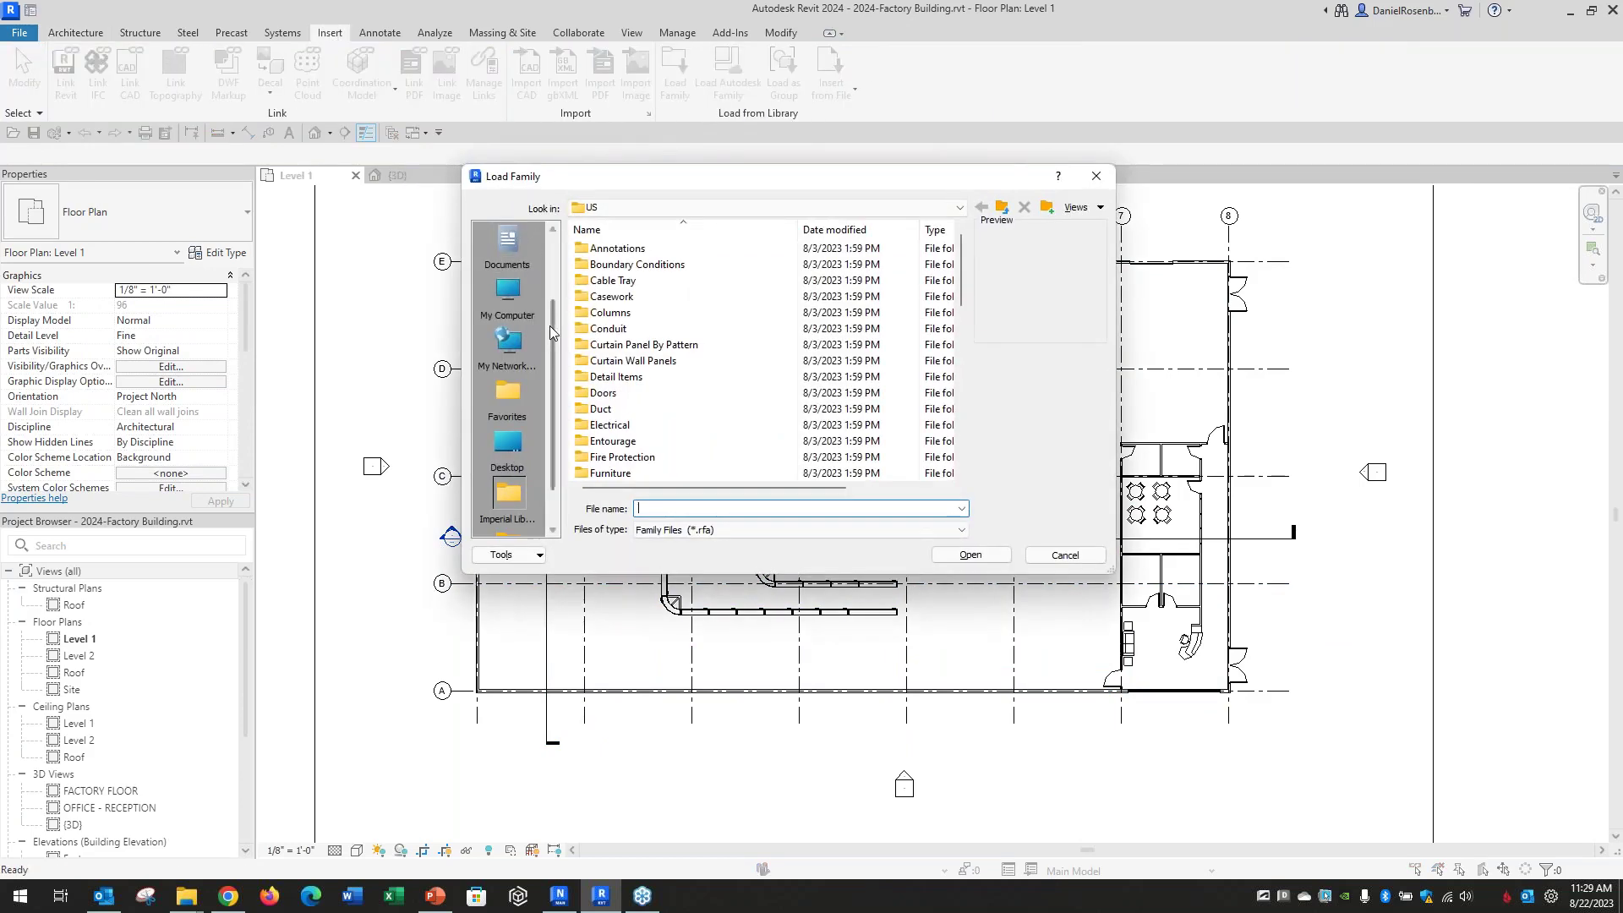
scroll(550, 327, "up", 2)
left_click(507, 246)
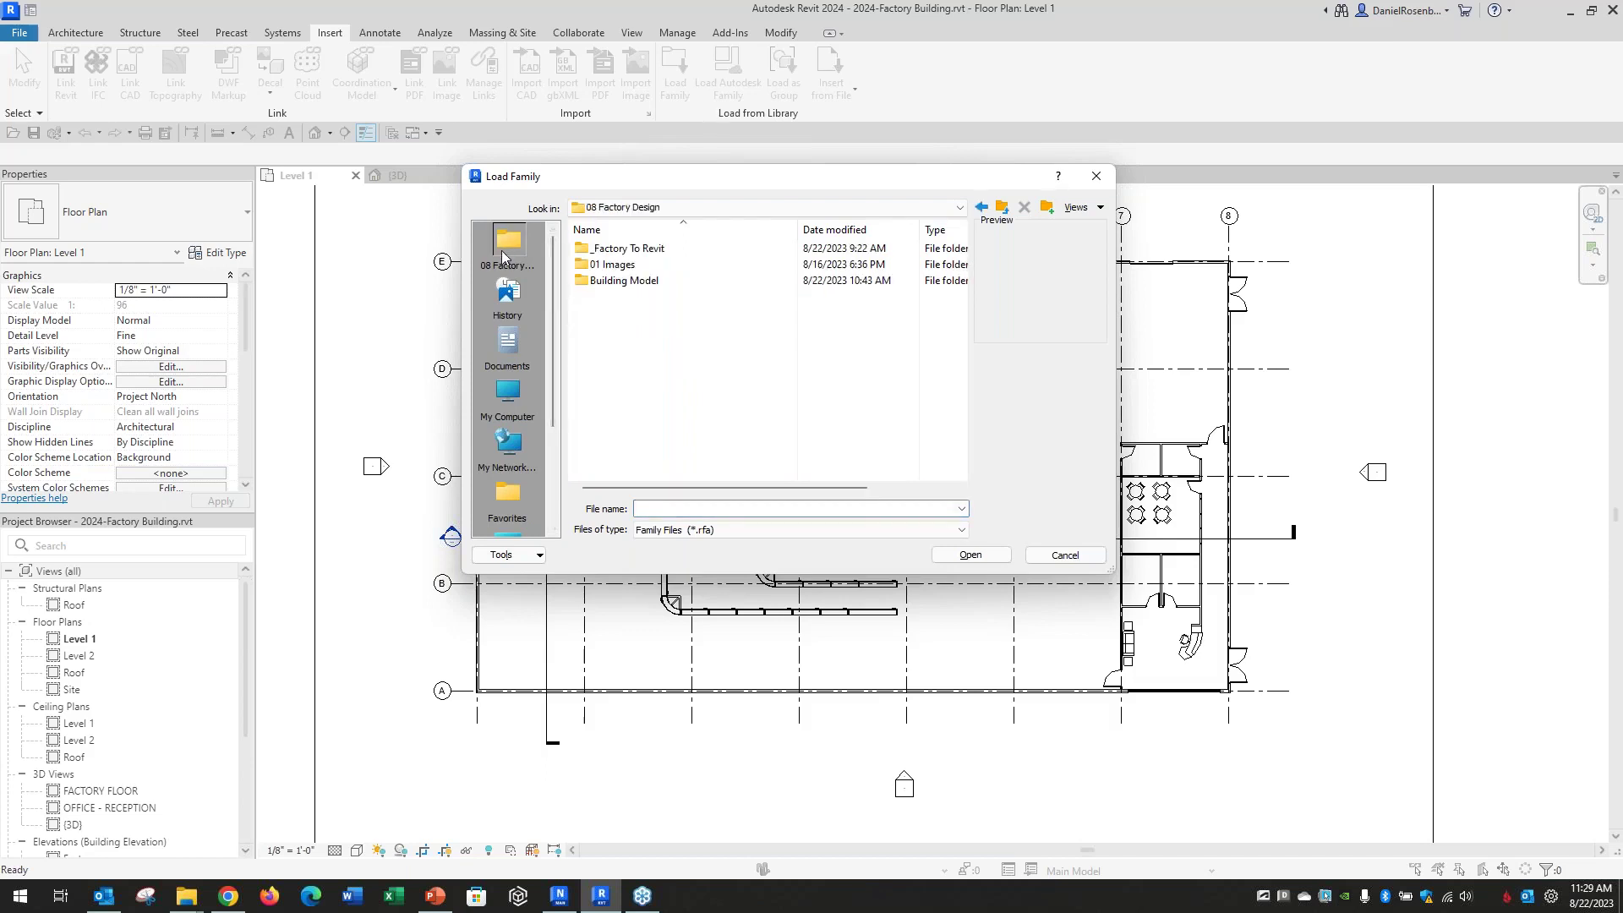
double_click(630, 250)
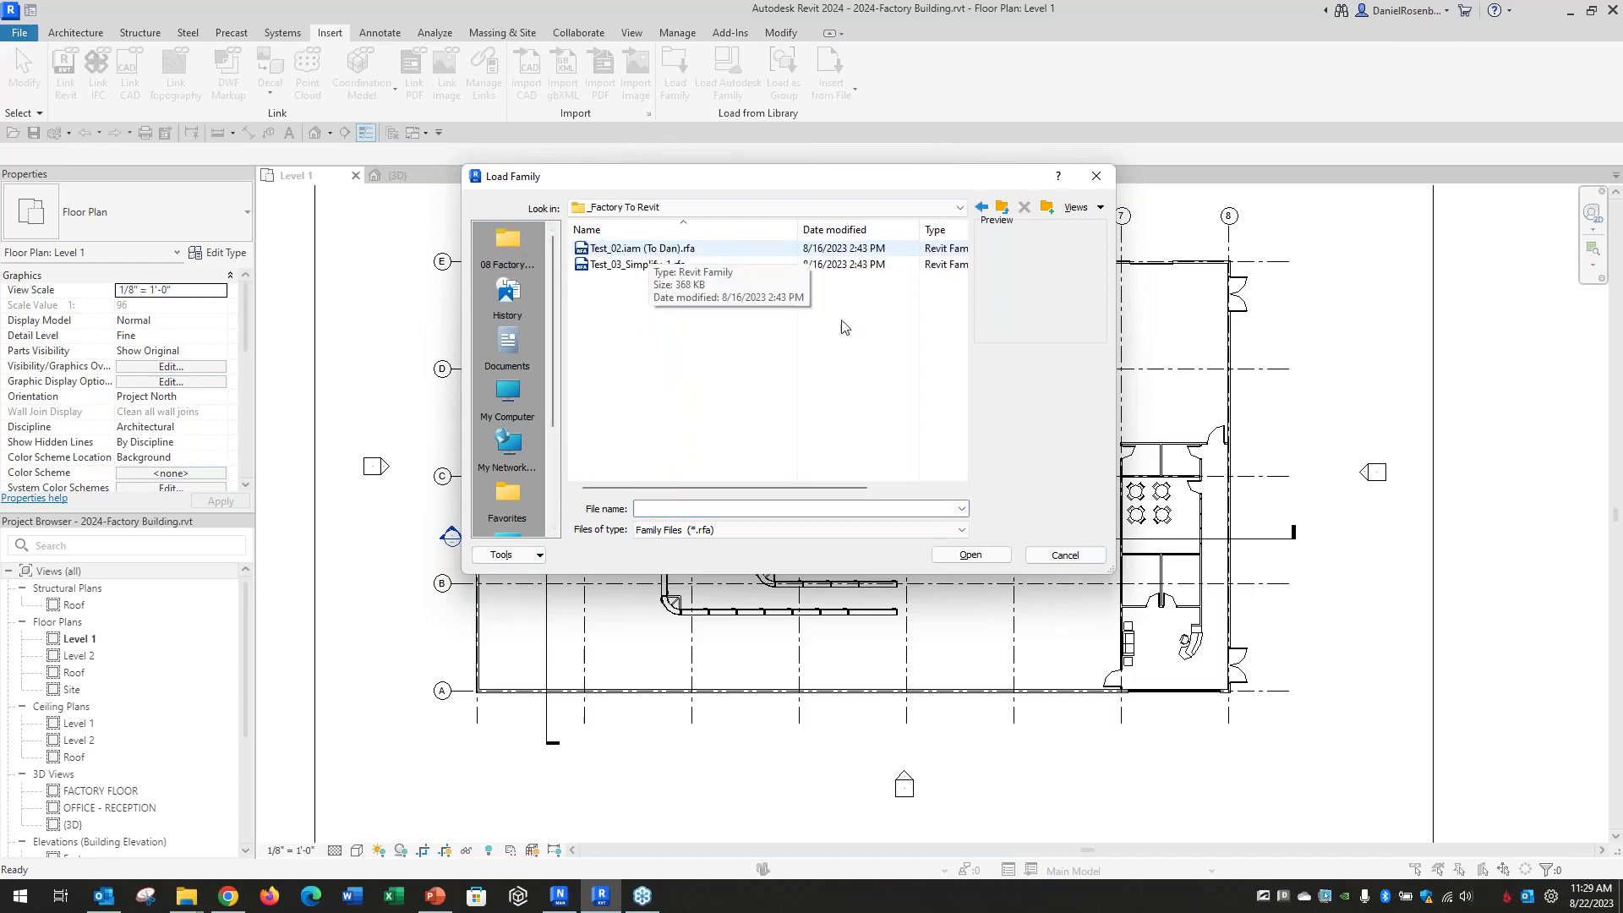
left_click(1041, 555)
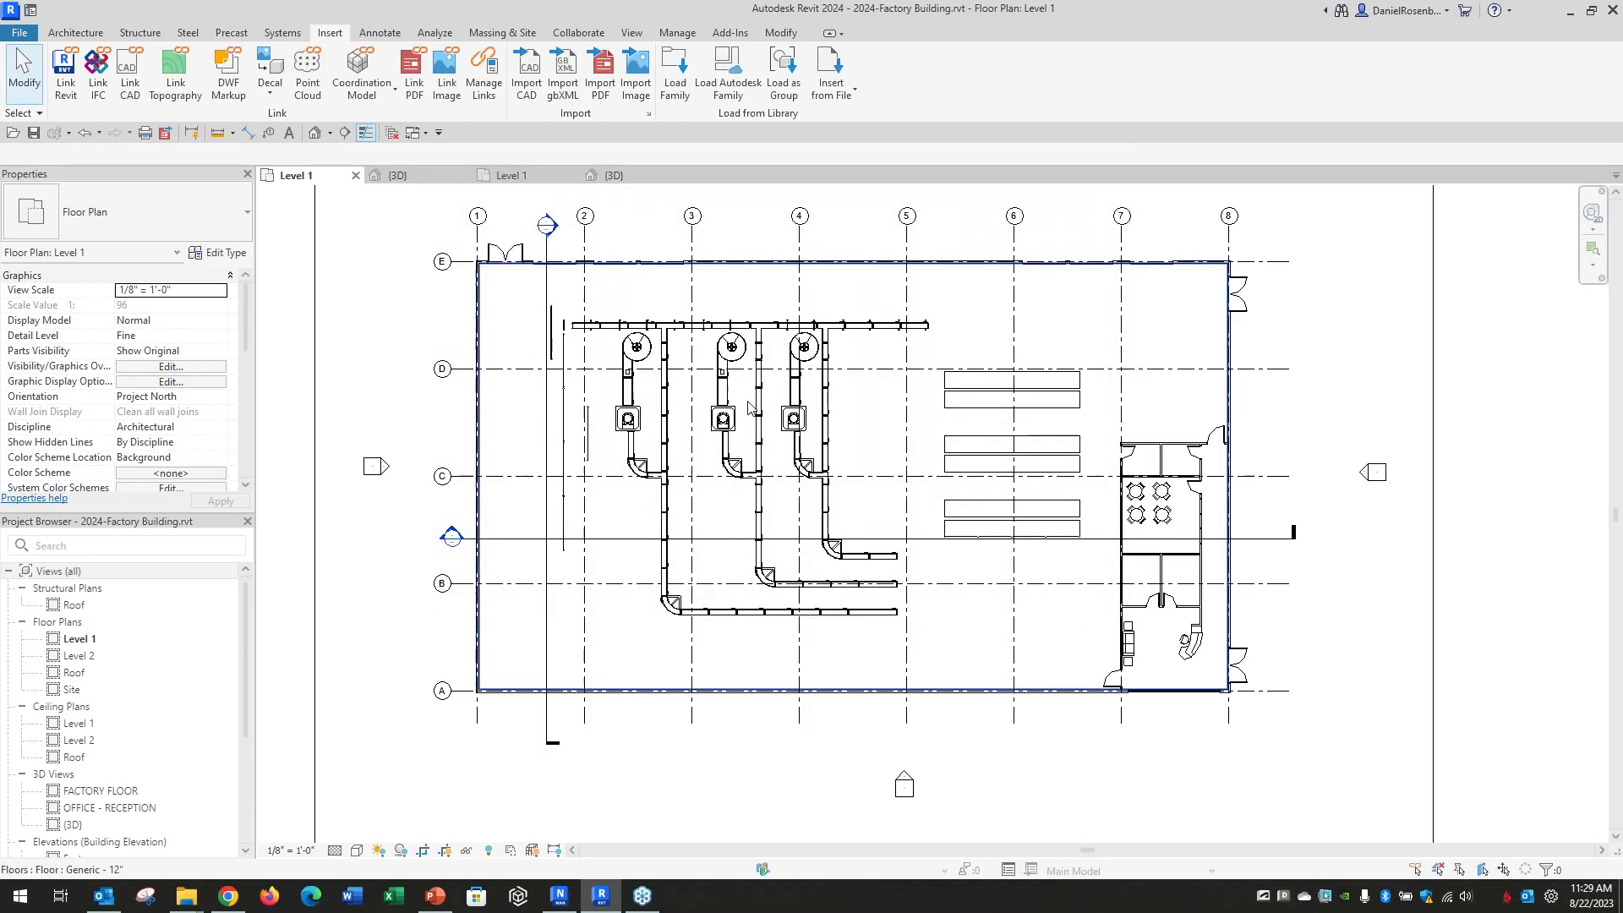
left_click(784, 406)
left_click(438, 338)
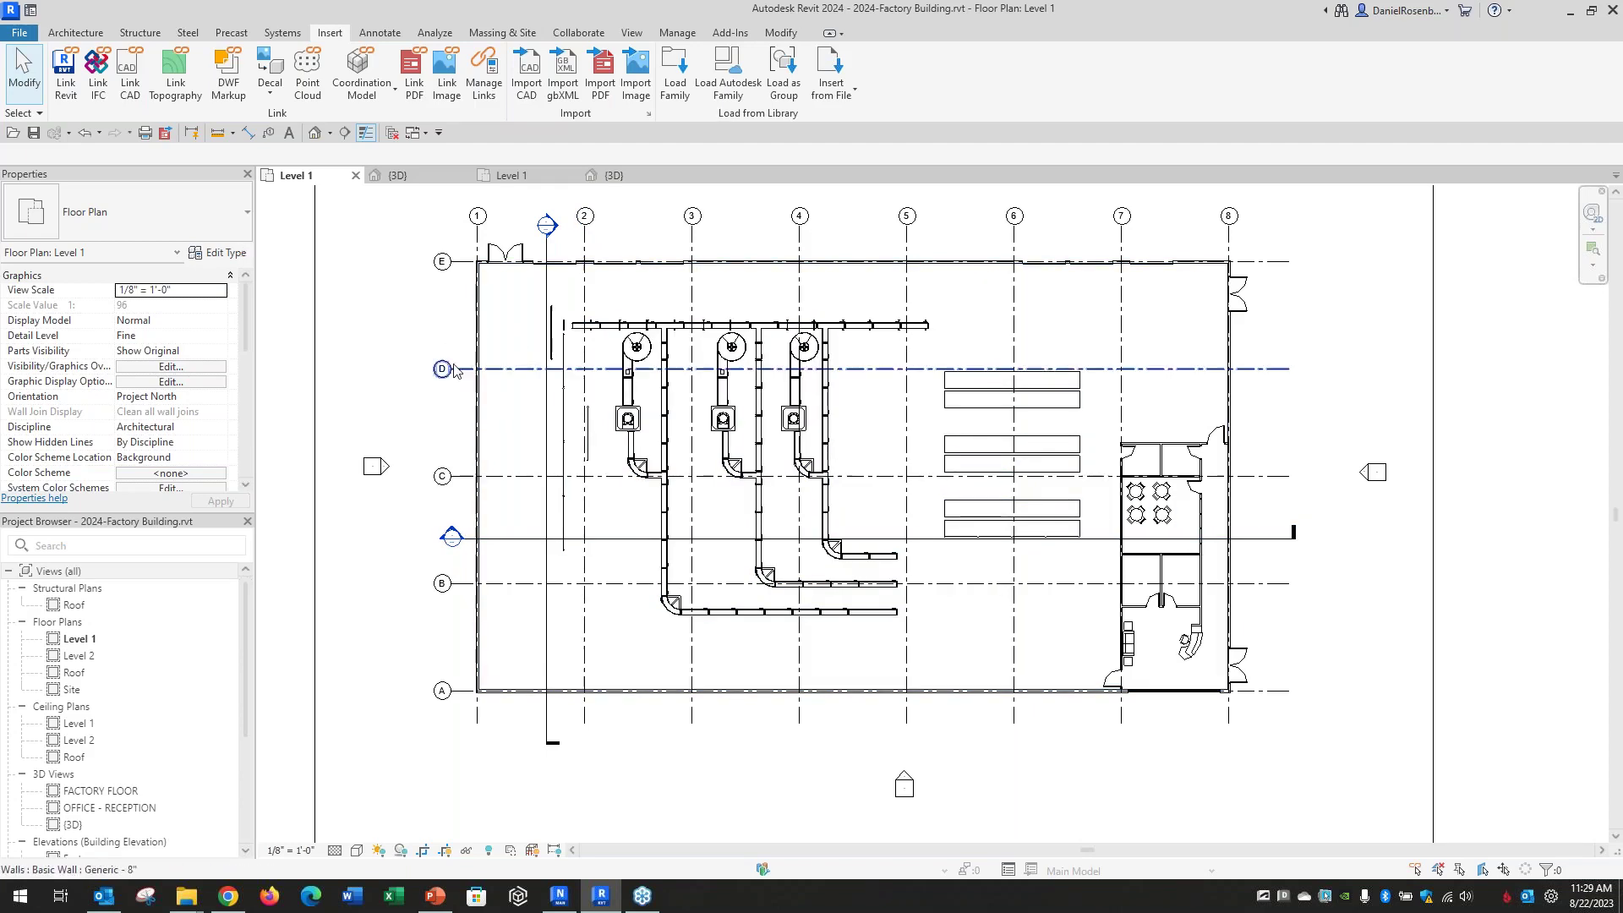
middle_click_drag(742, 470, 834, 505)
scroll(835, 505, "down", 2)
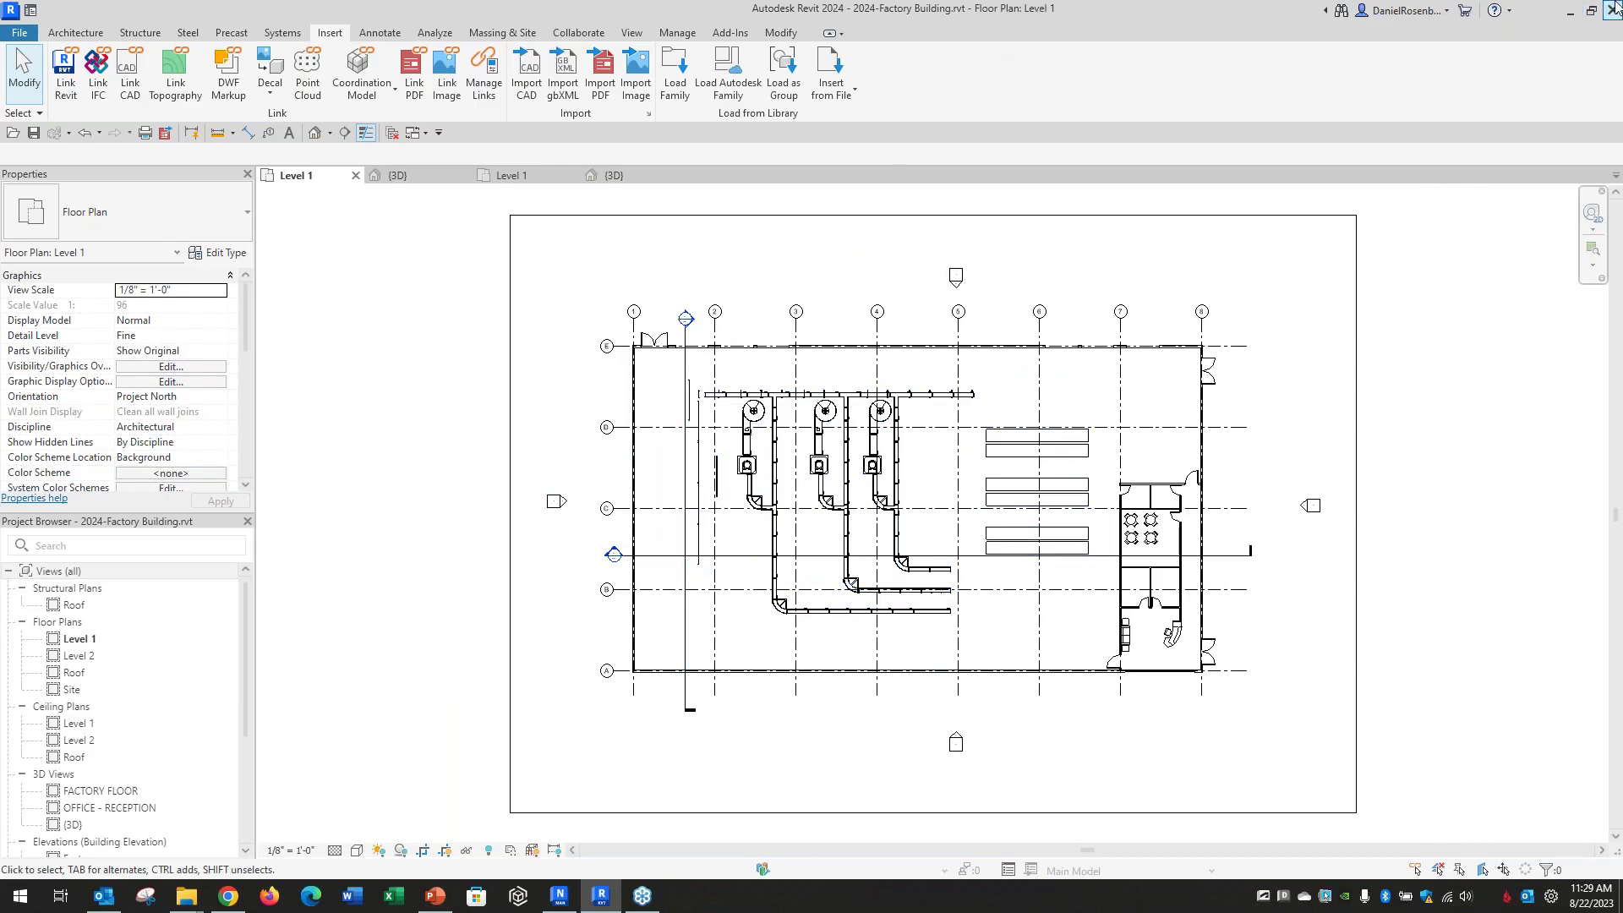
- Switch to Navisworks Manage, show the FACTORY FLOOR viewpoint, and walk along the conveyor lines and robots to inspect them
left_click(1572, 12)
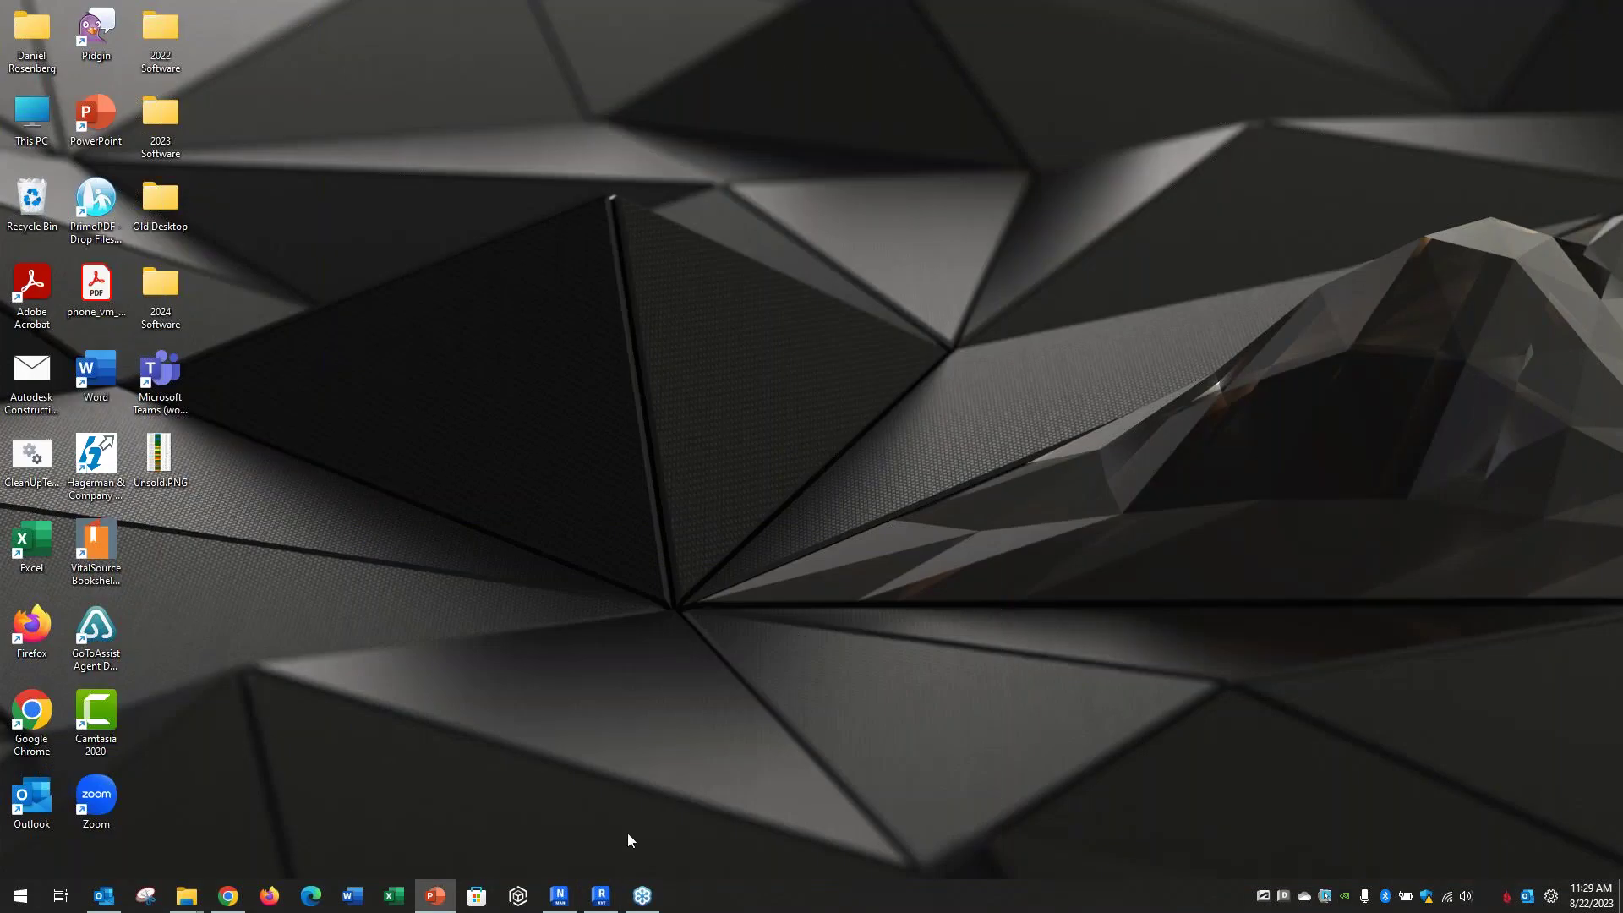
left_click(557, 895)
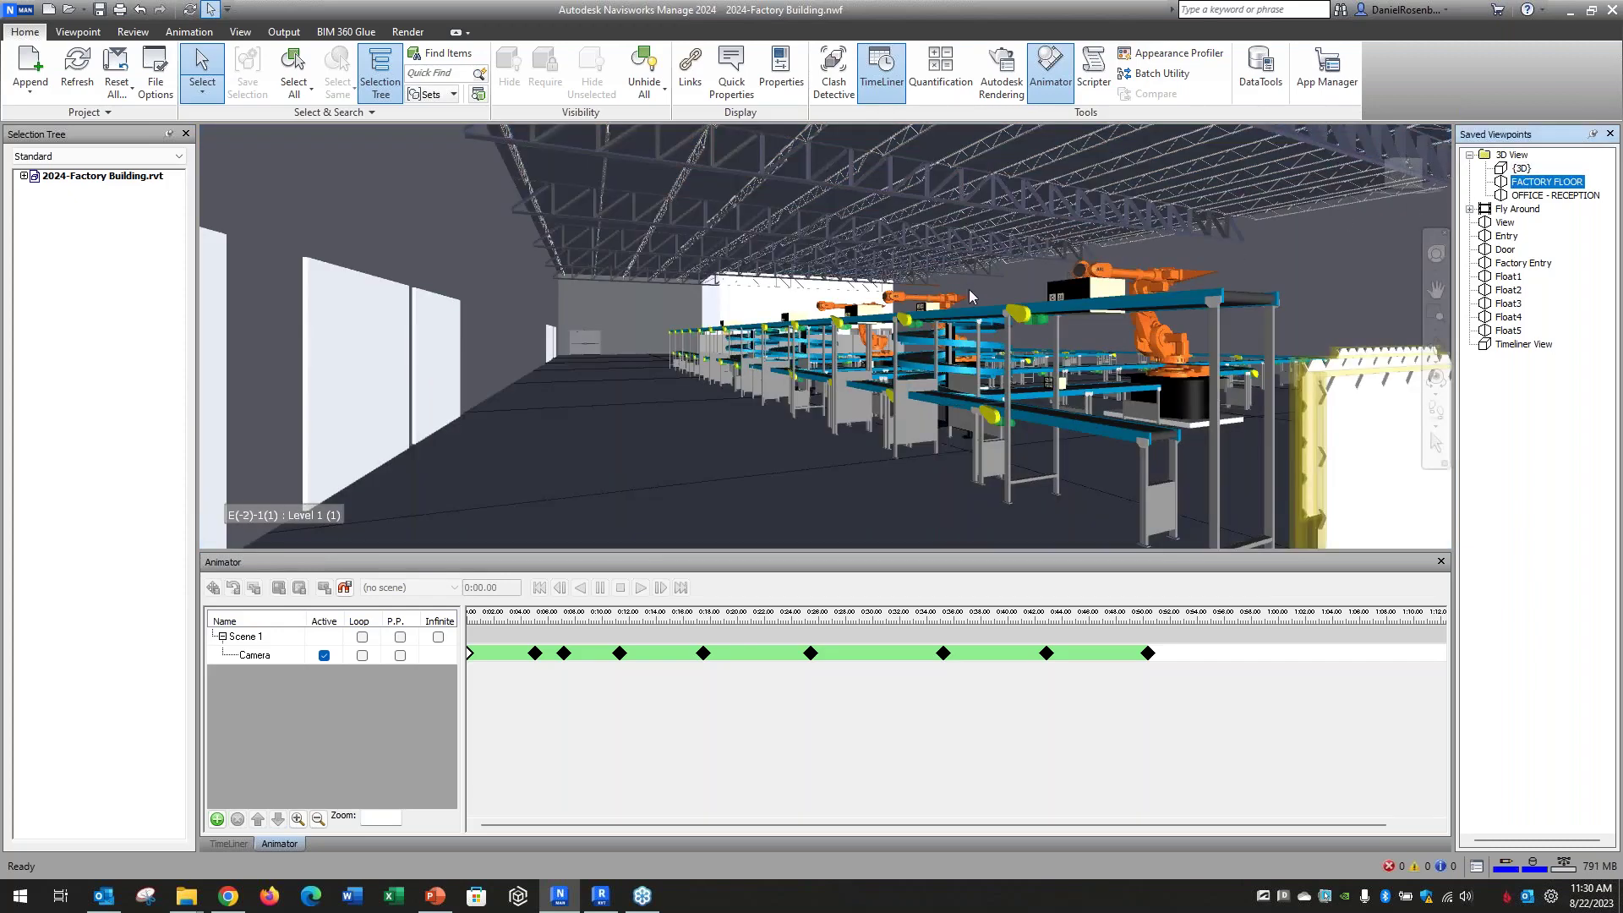
left_click(1531, 195)
left_click(1534, 181)
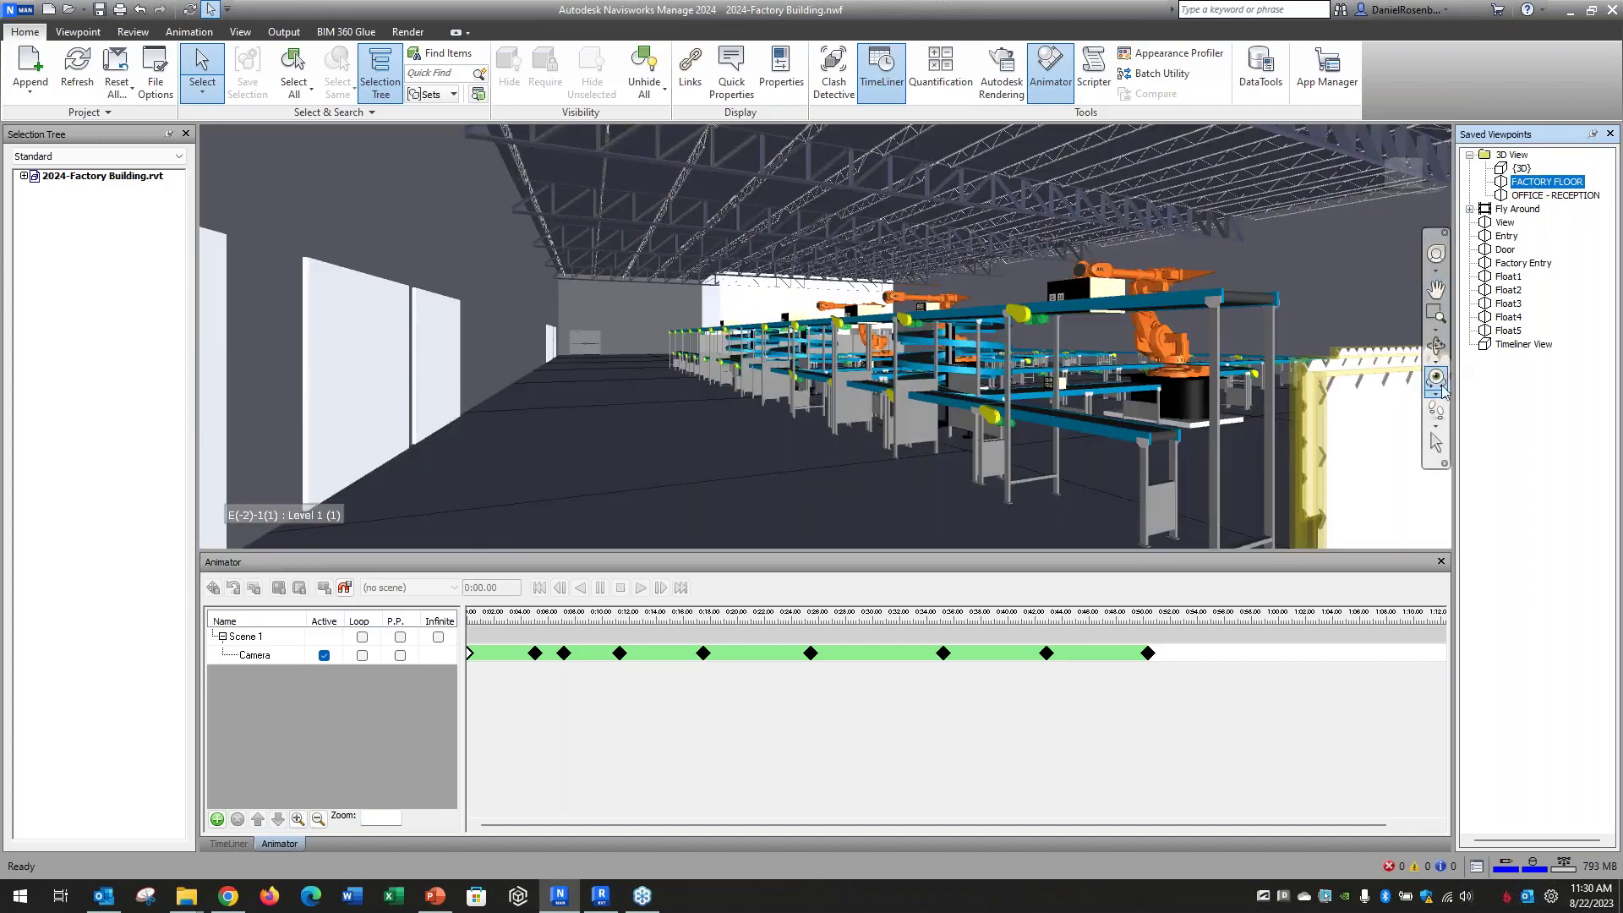
left_click(1436, 414)
left_click_drag(720, 494, 776, 421)
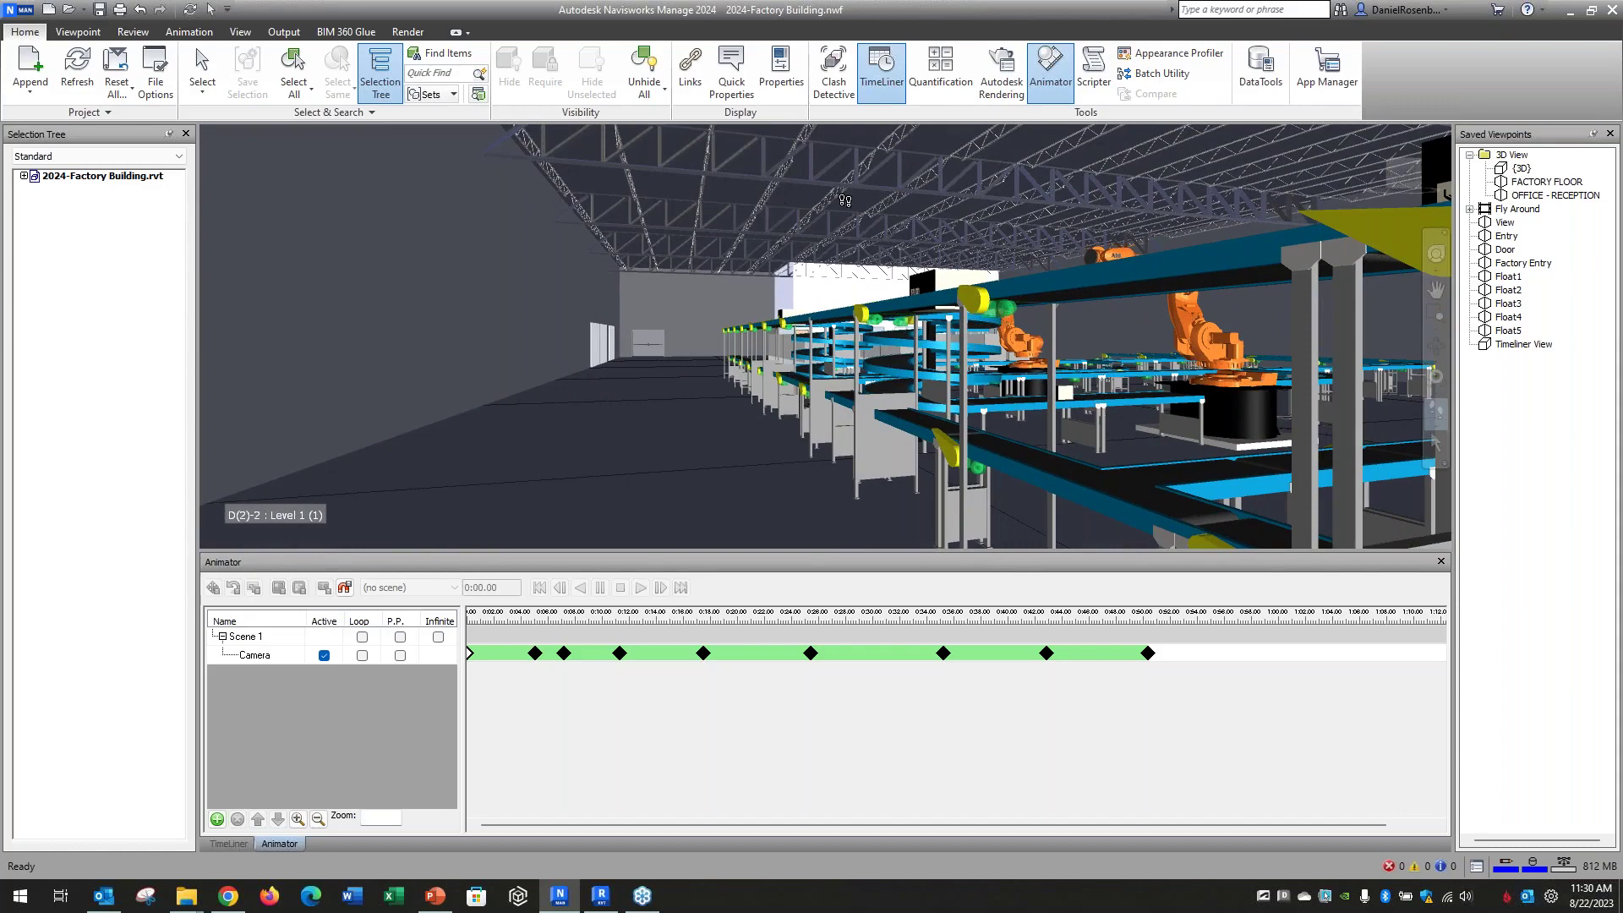
middle_click_drag(815, 325, 818, 203)
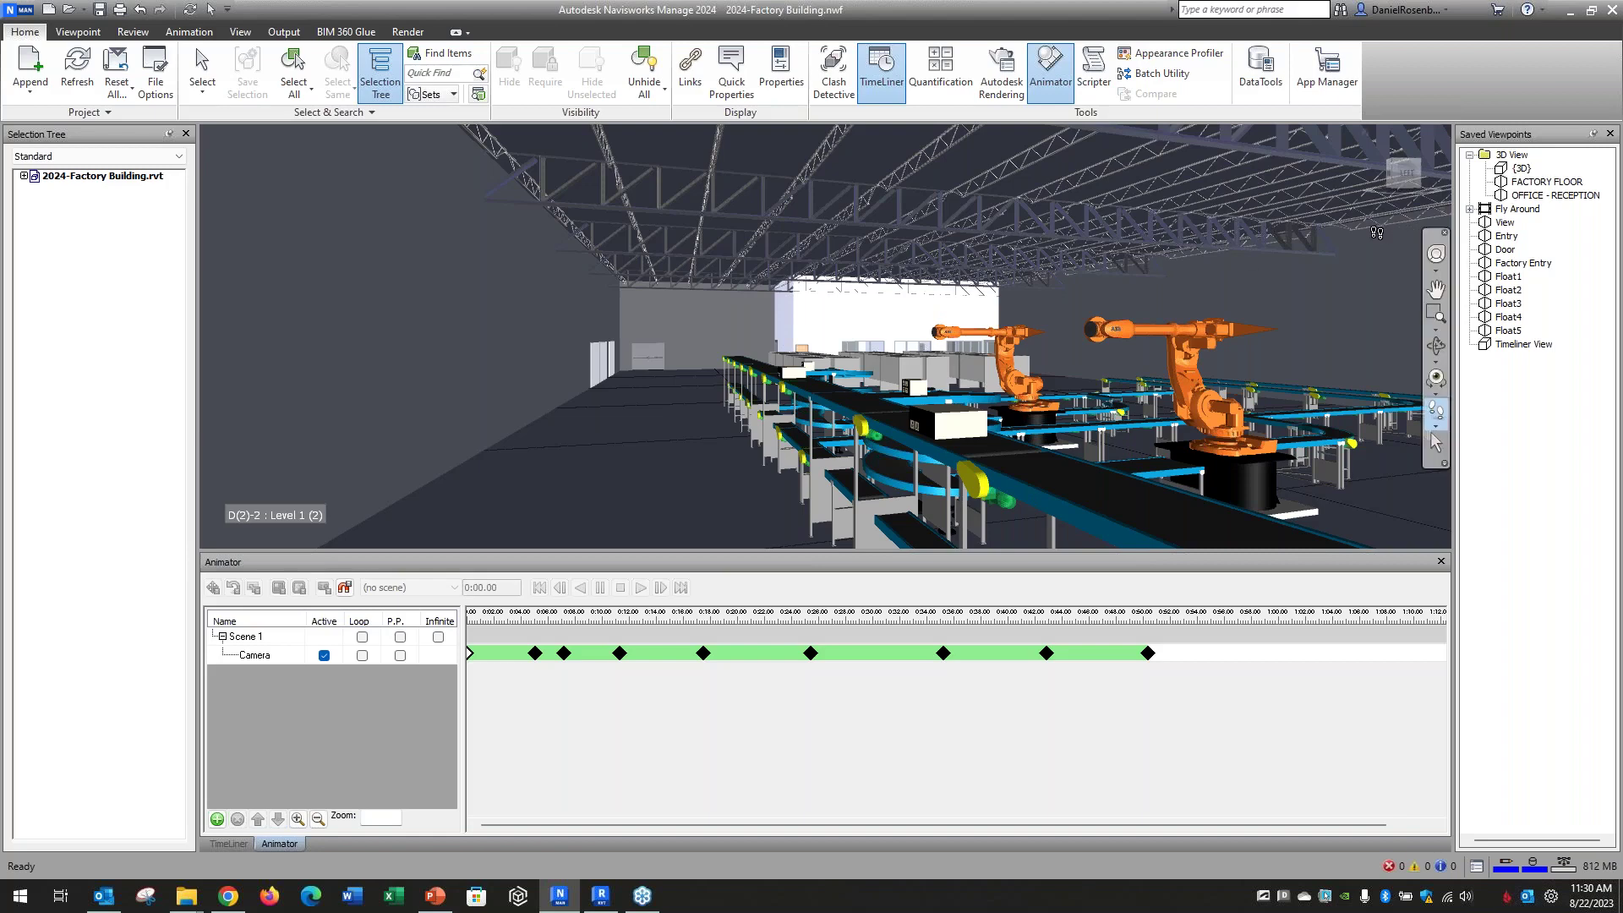
- Expand the Fly Around animation and view its saved camera frames 01 through 08 around the building exterior
left_click(1470, 208)
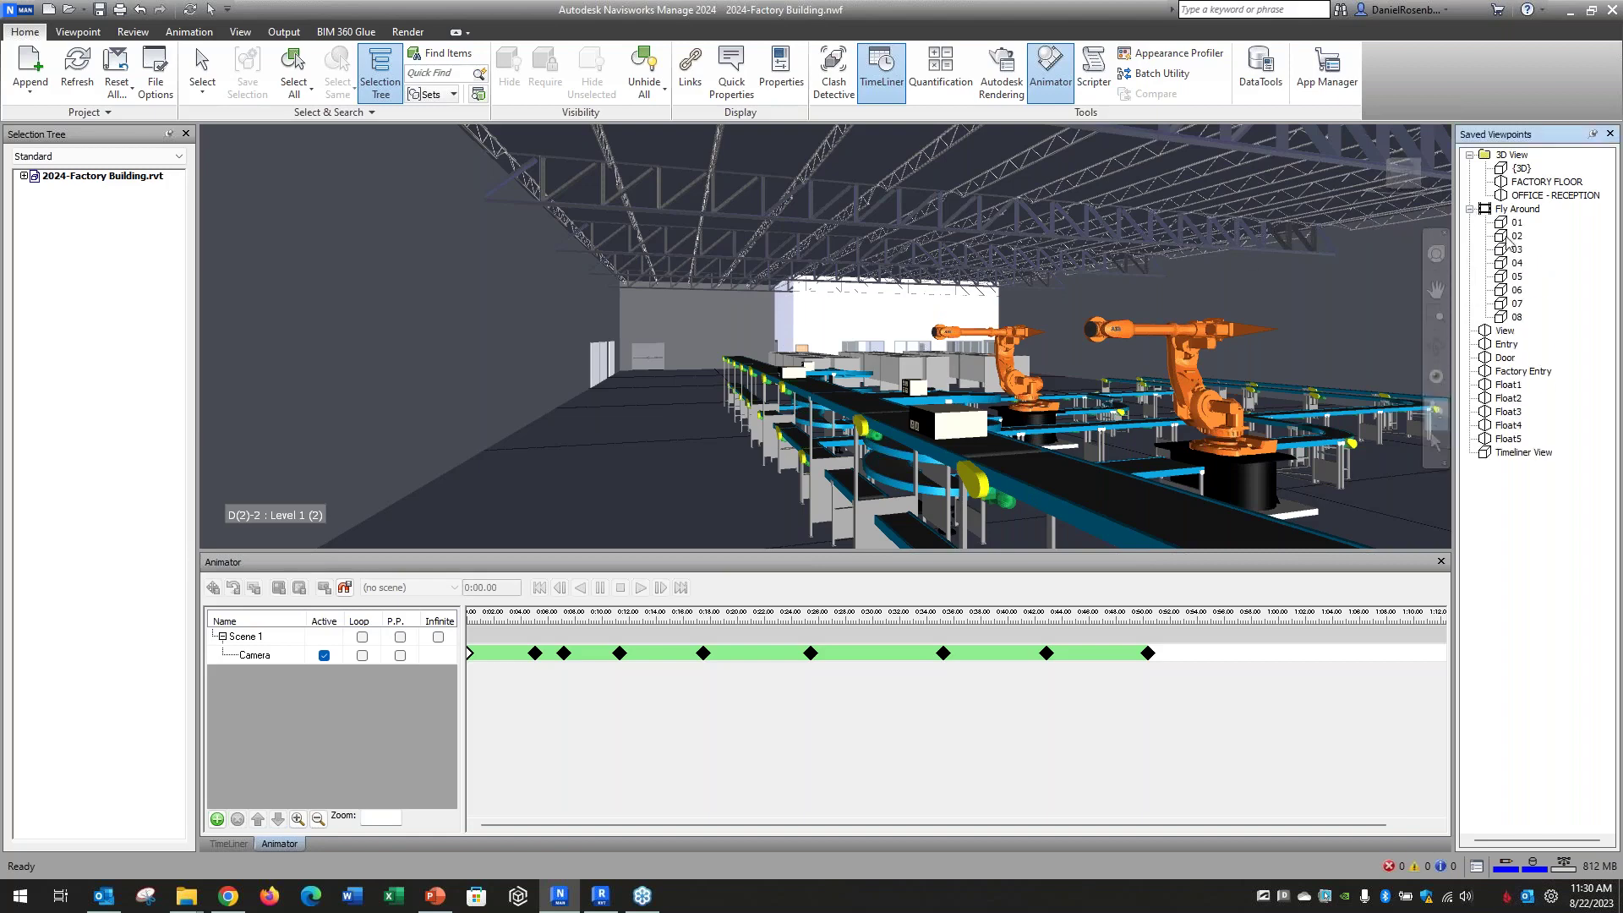
left_click(1513, 224)
left_click(1515, 236)
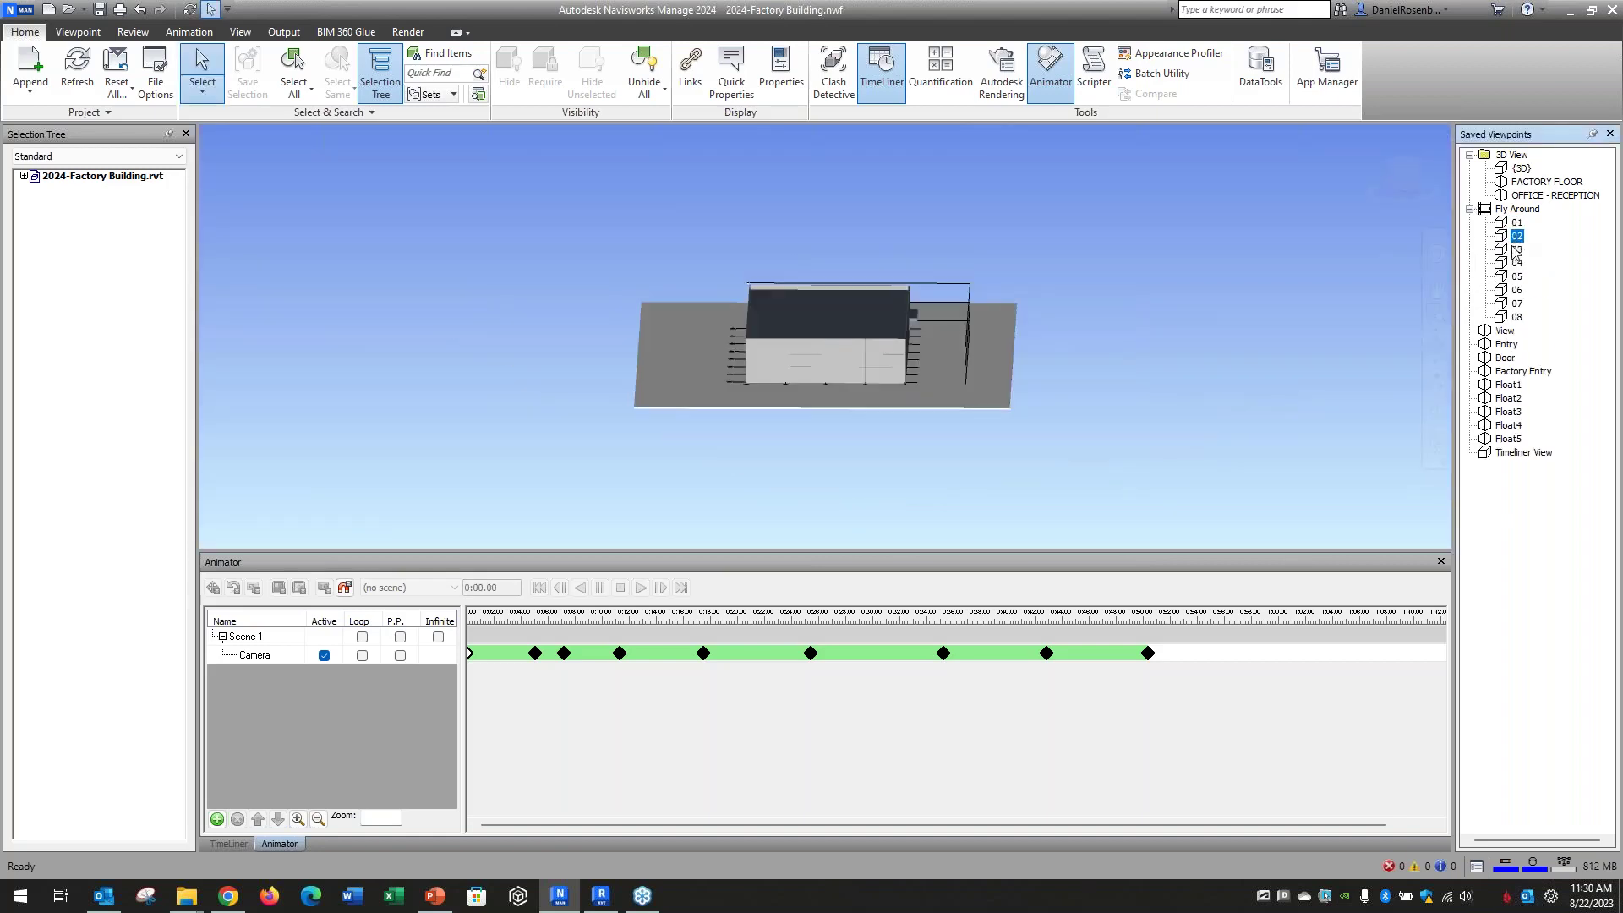
left_click(1516, 249)
left_click(1514, 263)
left_click(1513, 276)
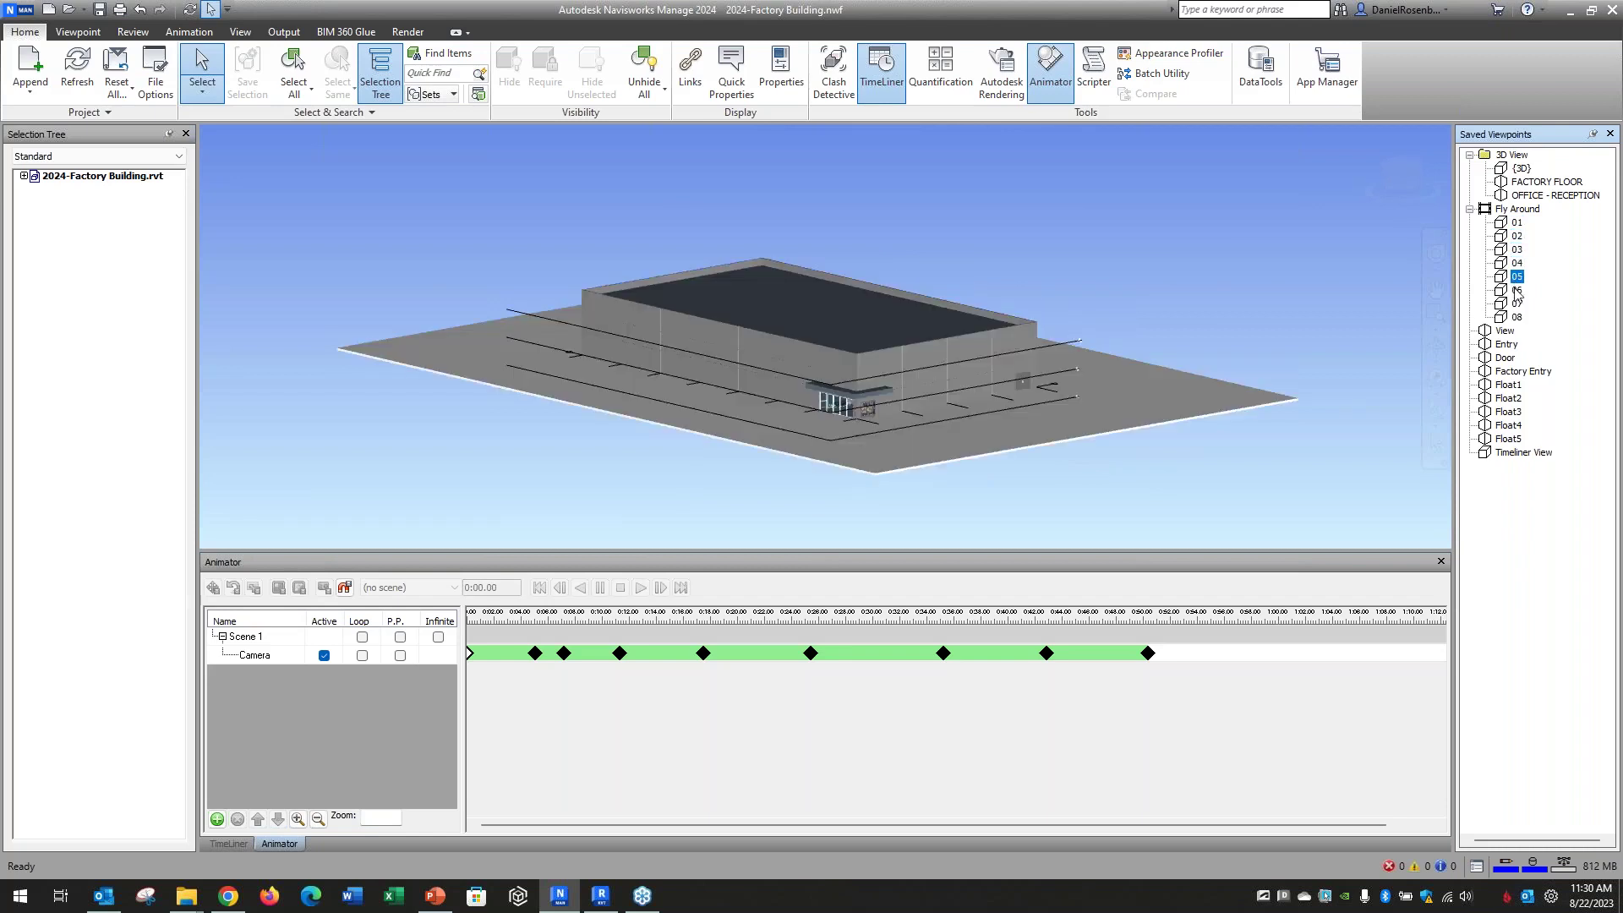
left_click(1514, 290)
left_click(1515, 304)
left_click(1516, 318)
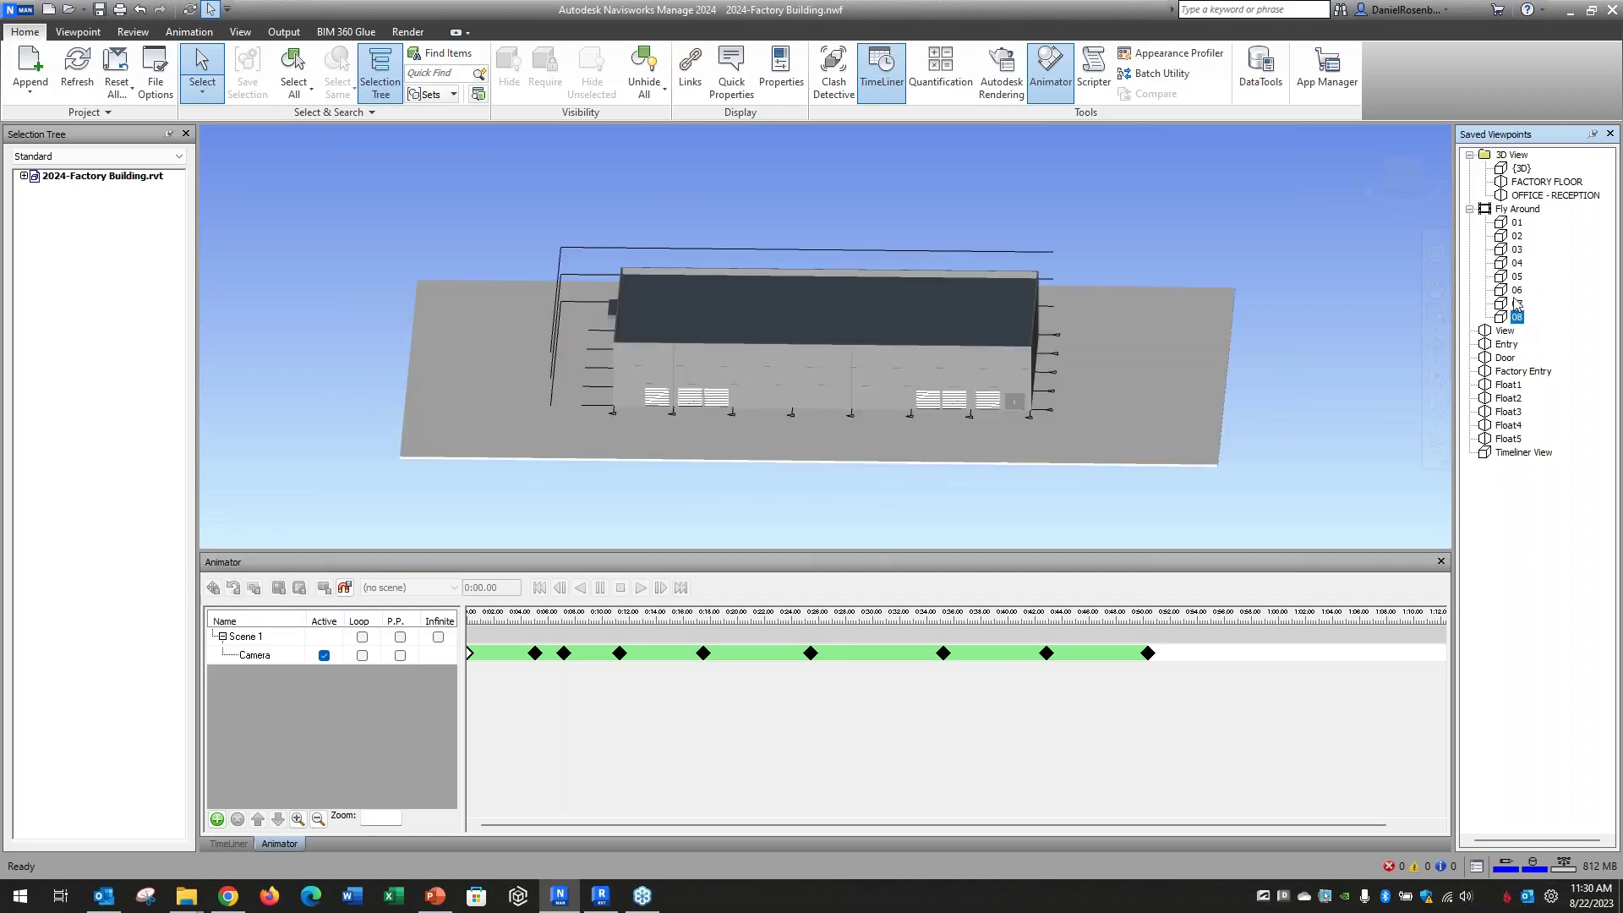
left_click(1517, 223)
left_click(1517, 250)
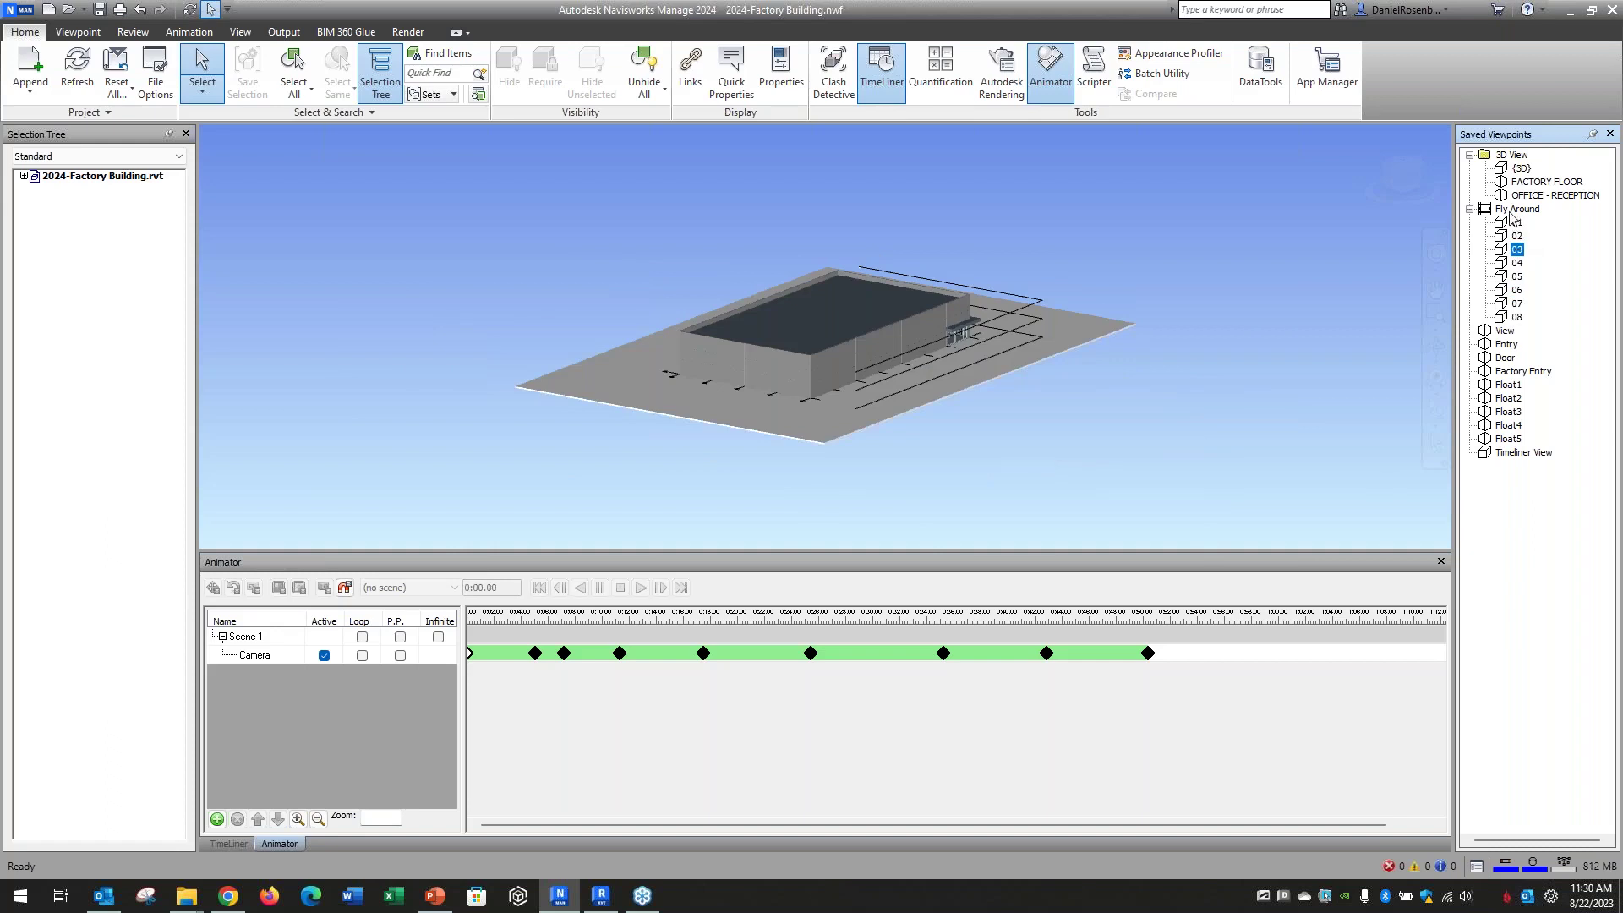
- Play the Fly Around animation from the start
left_click(1515, 210)
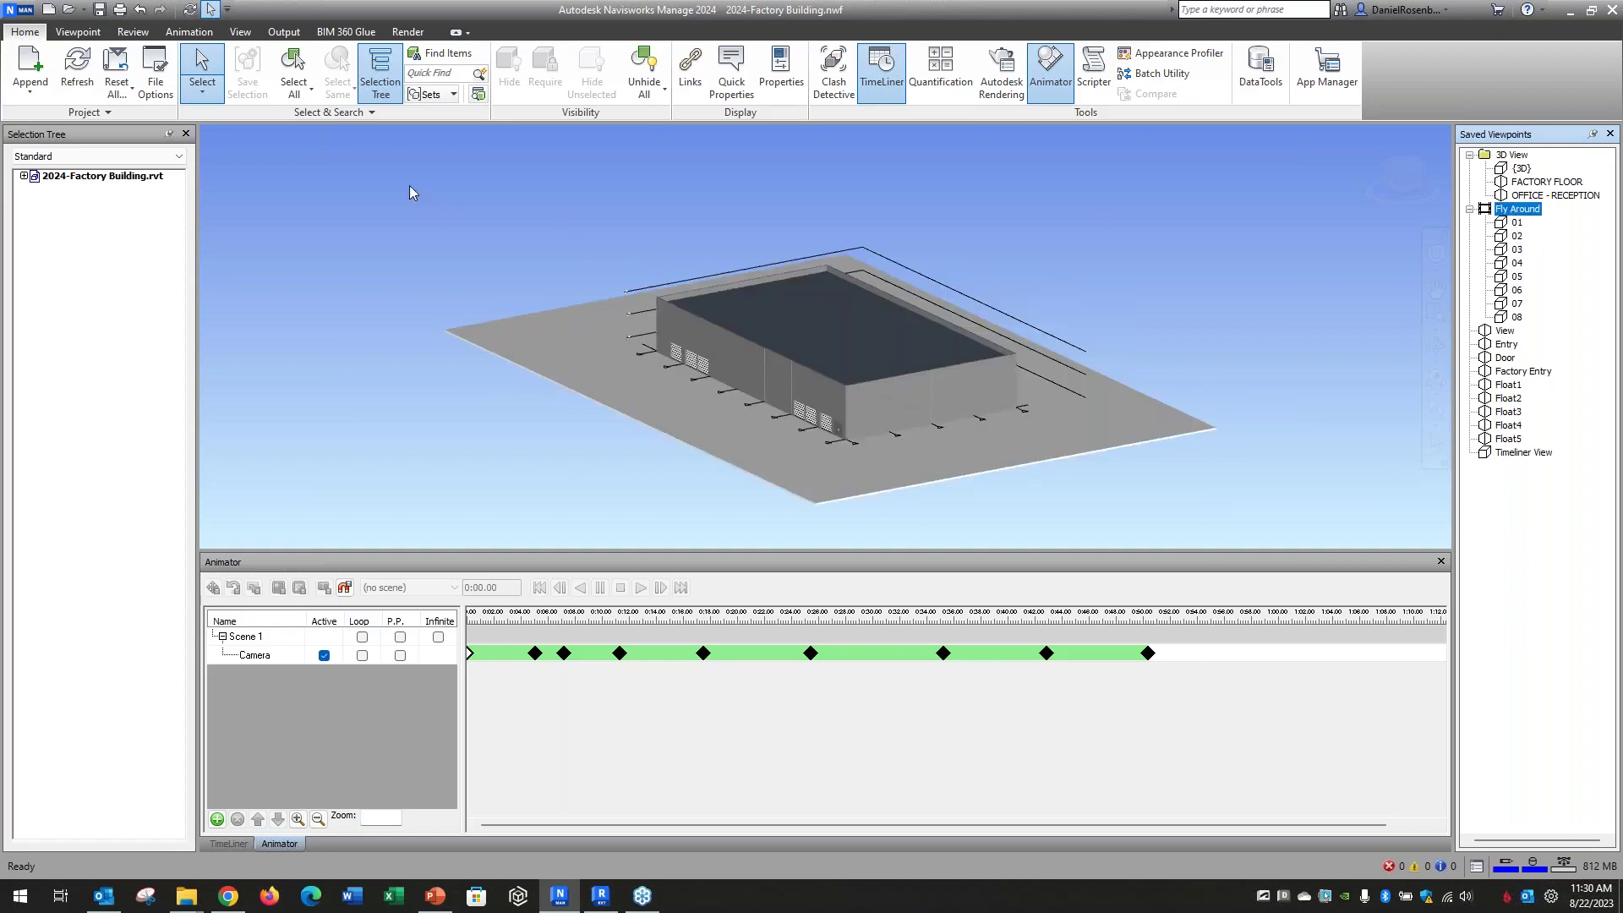
left_click(185, 32)
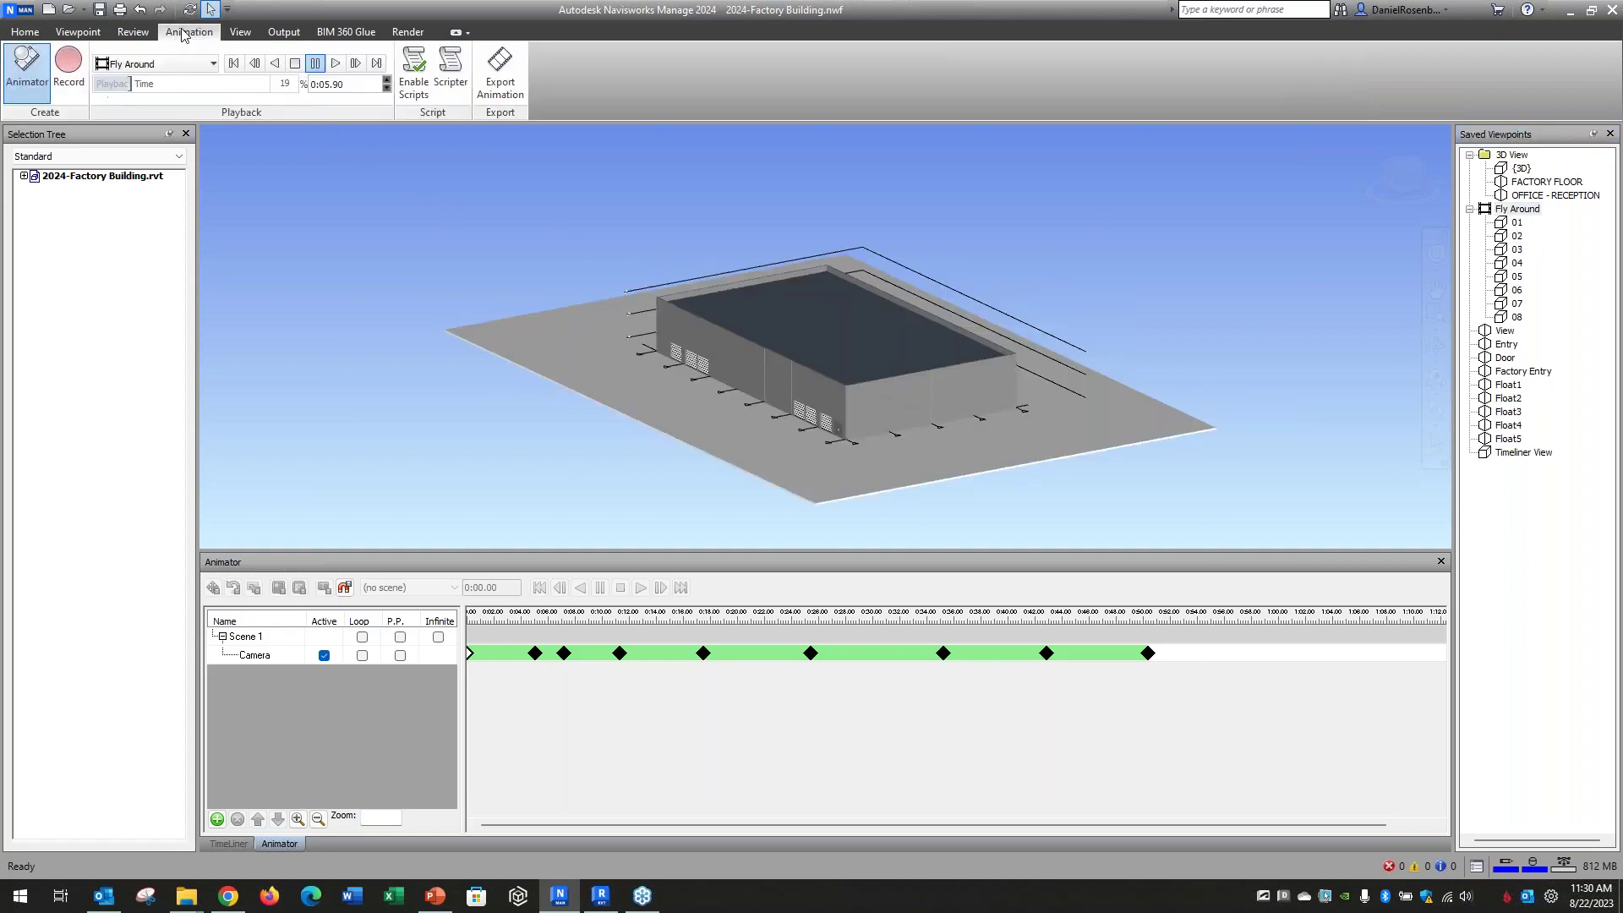
left_click(295, 63)
left_click(335, 64)
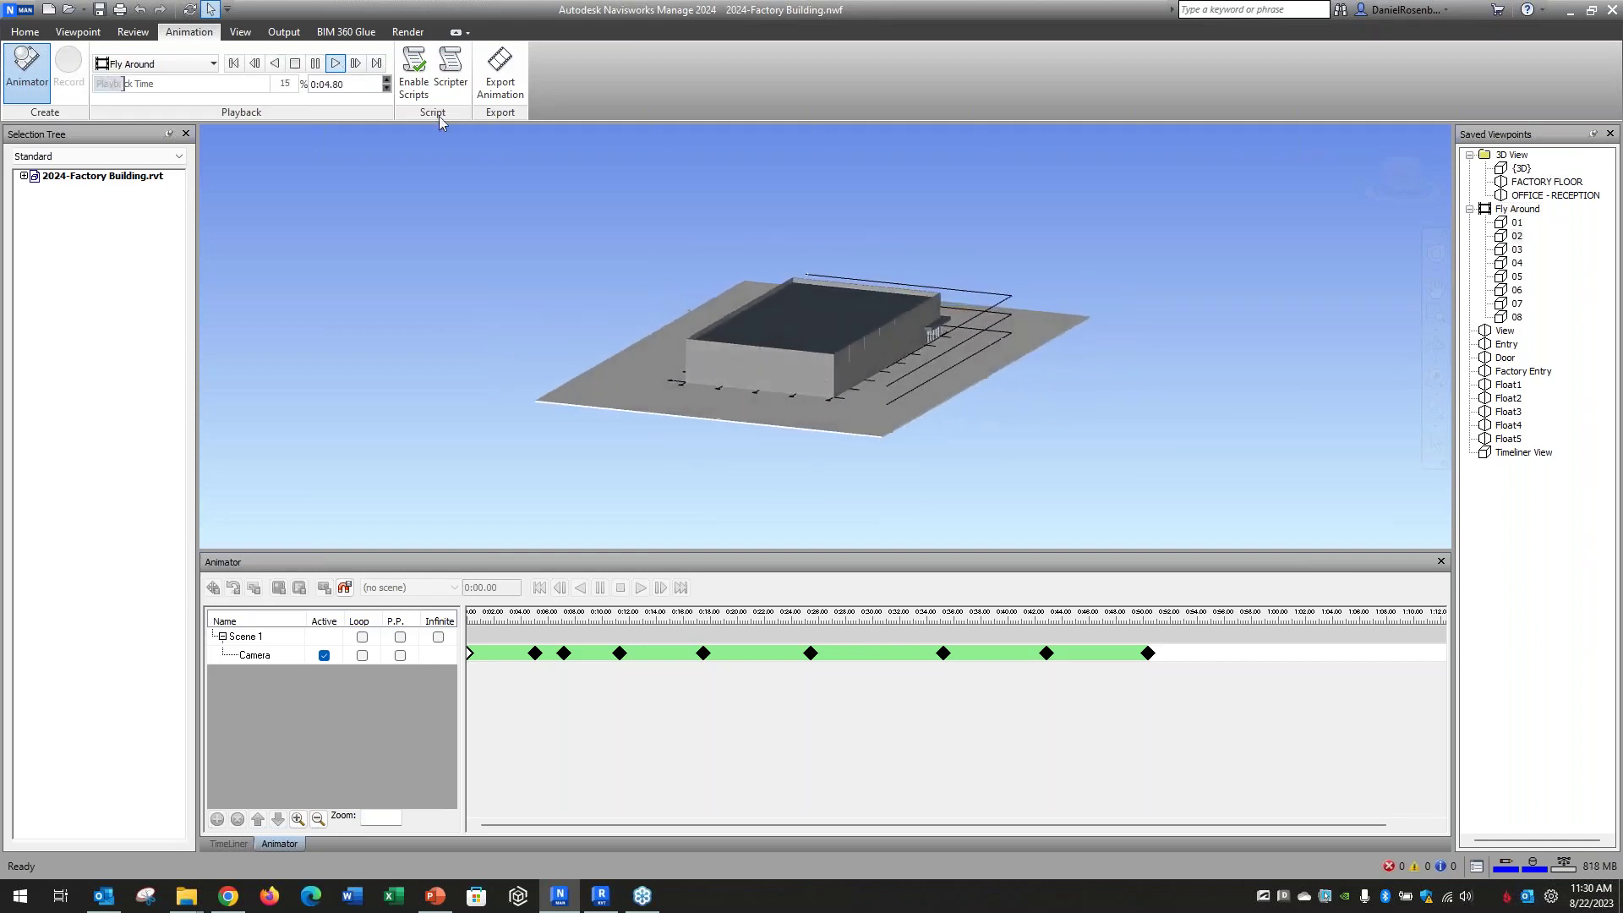
- Select the building's Basic Roof and three exterior Generic - 8" walls, and hide them to expose the factory interior
left_click(825, 311)
left_click(744, 353, "ctrl")
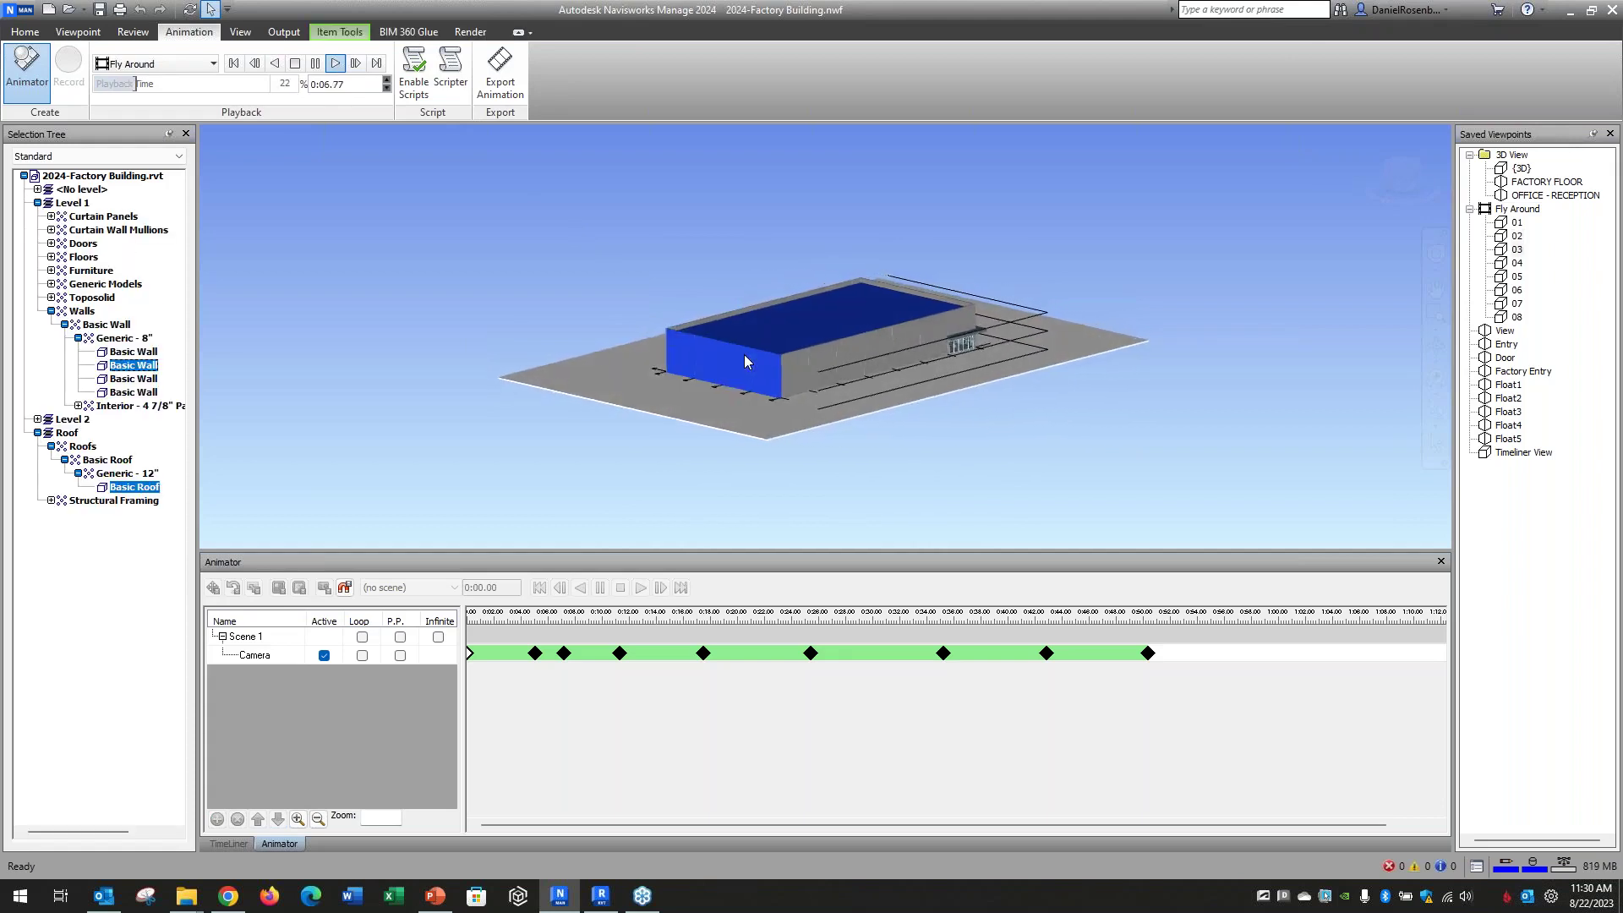
left_click(846, 332, "ctrl")
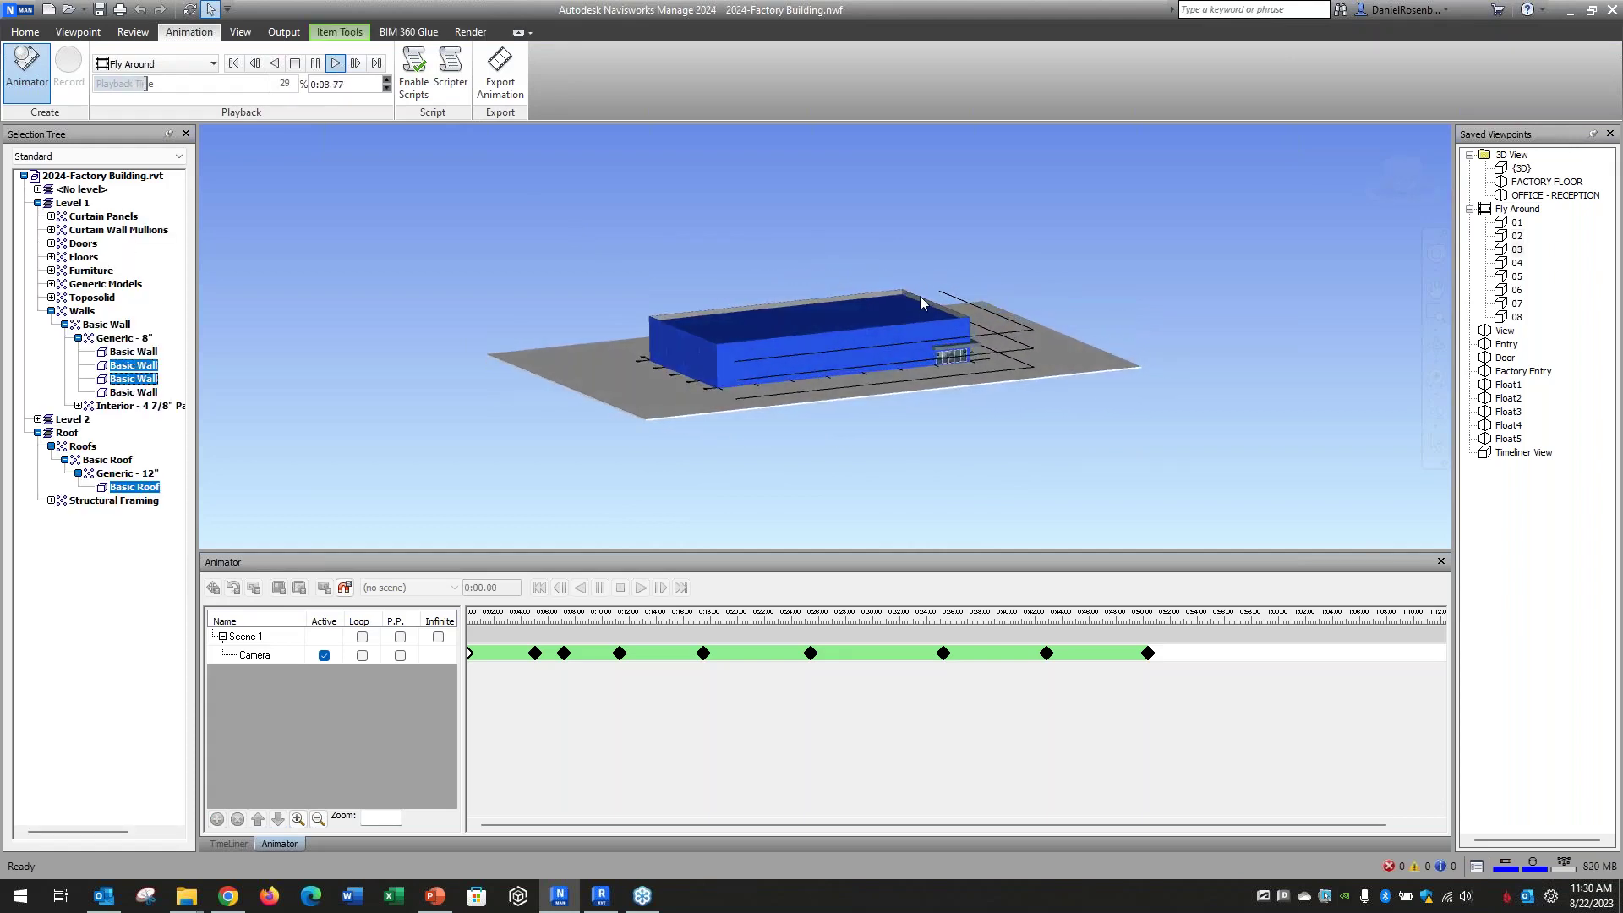
left_click(710, 309, "ctrl")
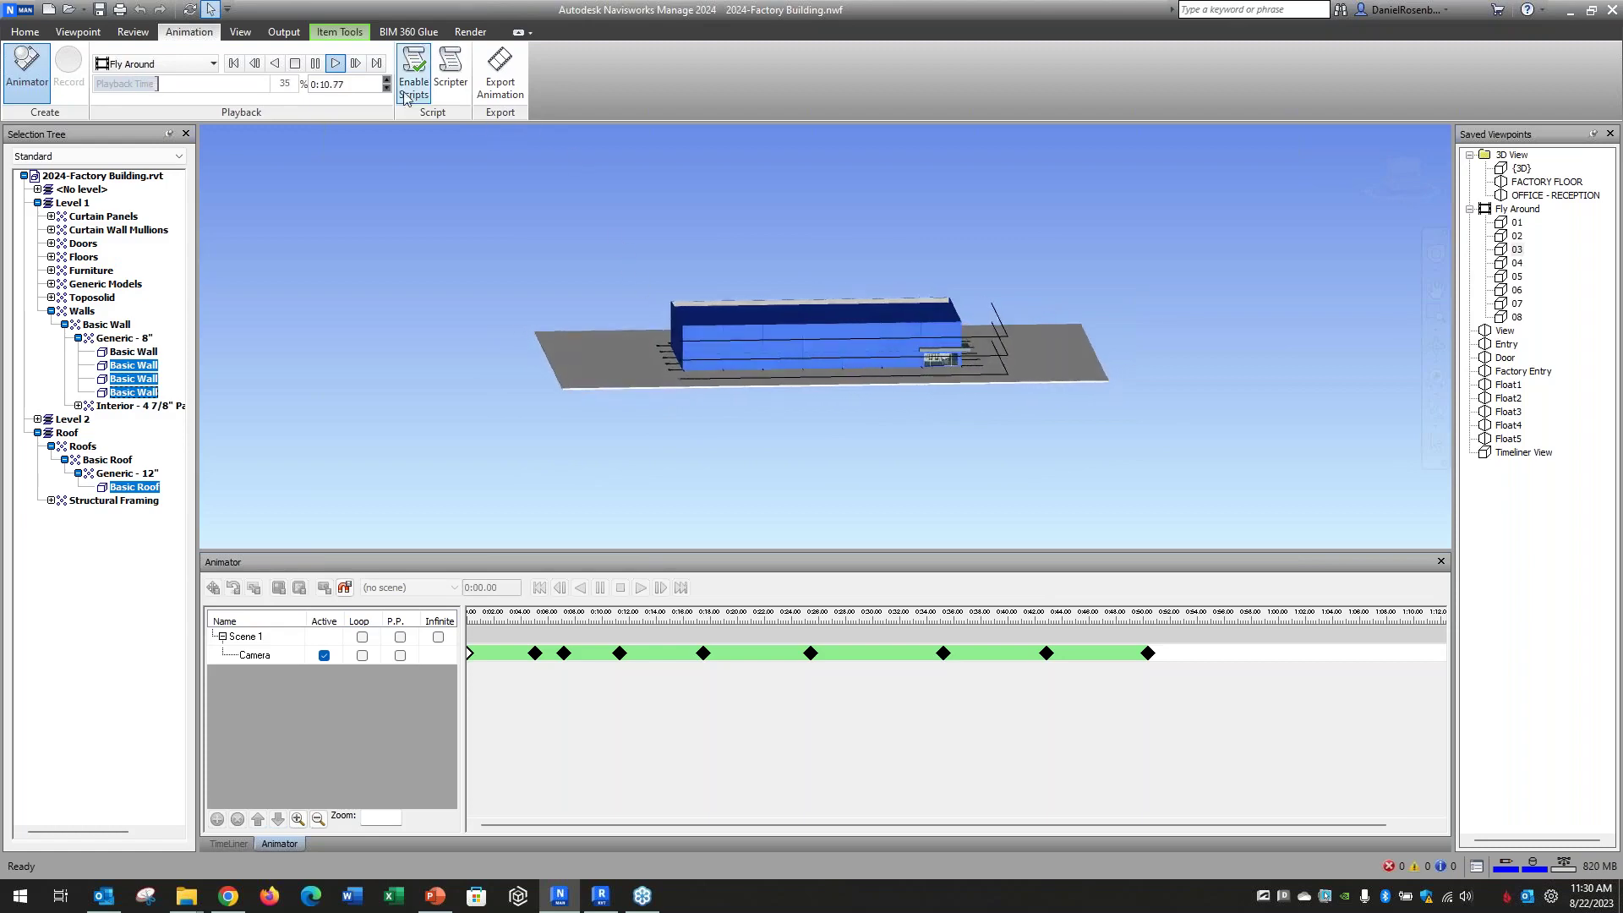
left_click(49, 34)
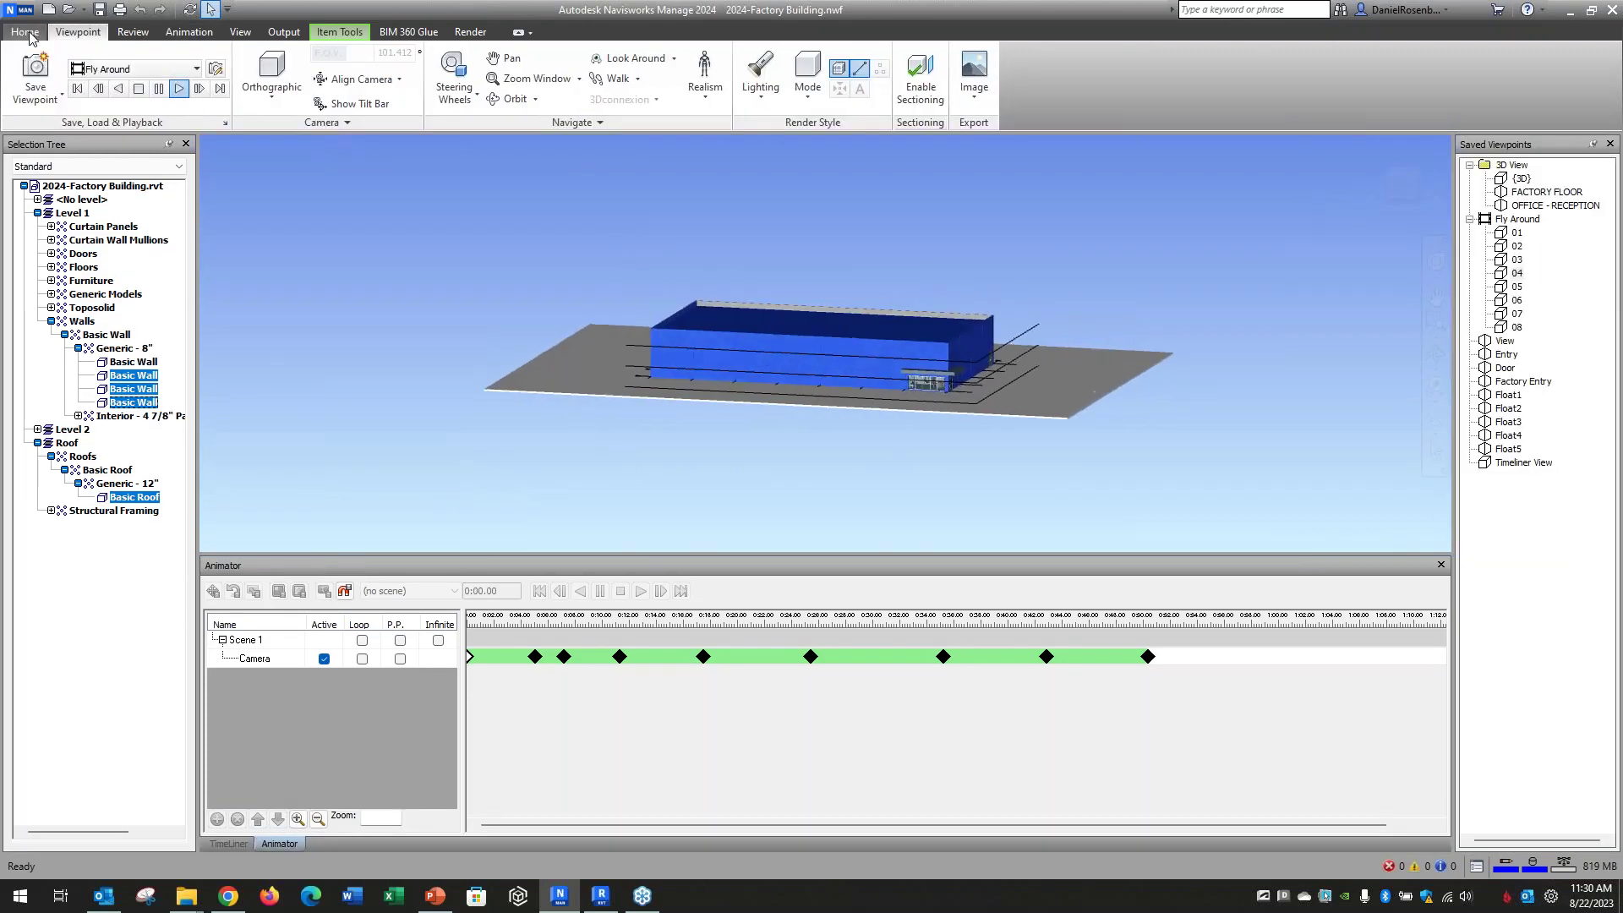
left_click(25, 32)
left_click(506, 76)
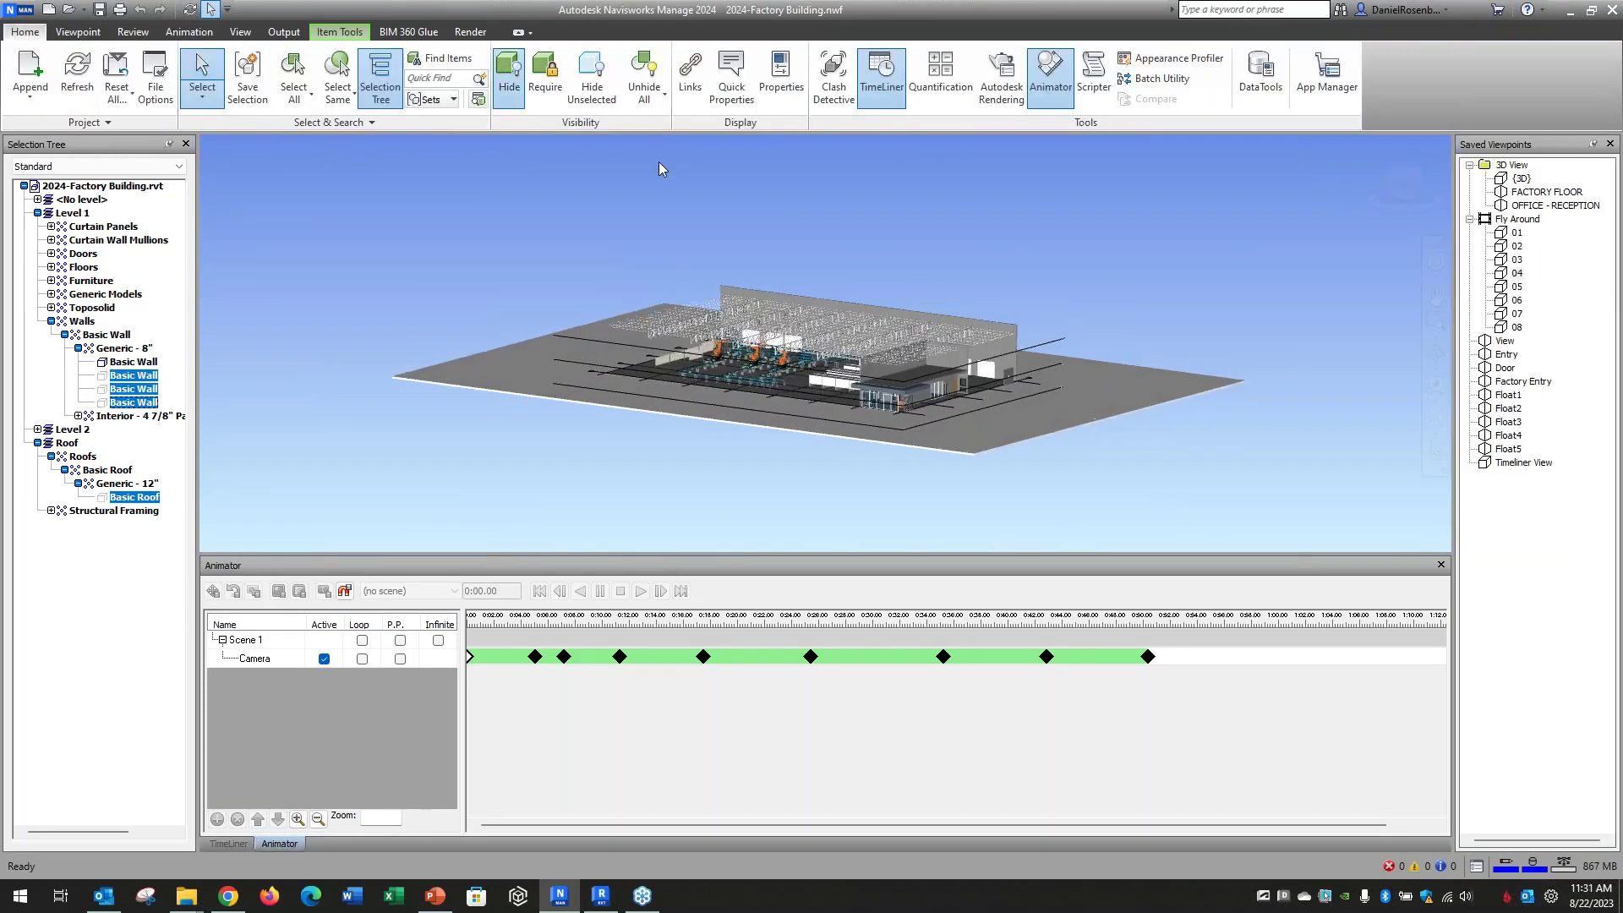
scroll(809, 352, "up", 1)
scroll(661, 342, "up", 2)
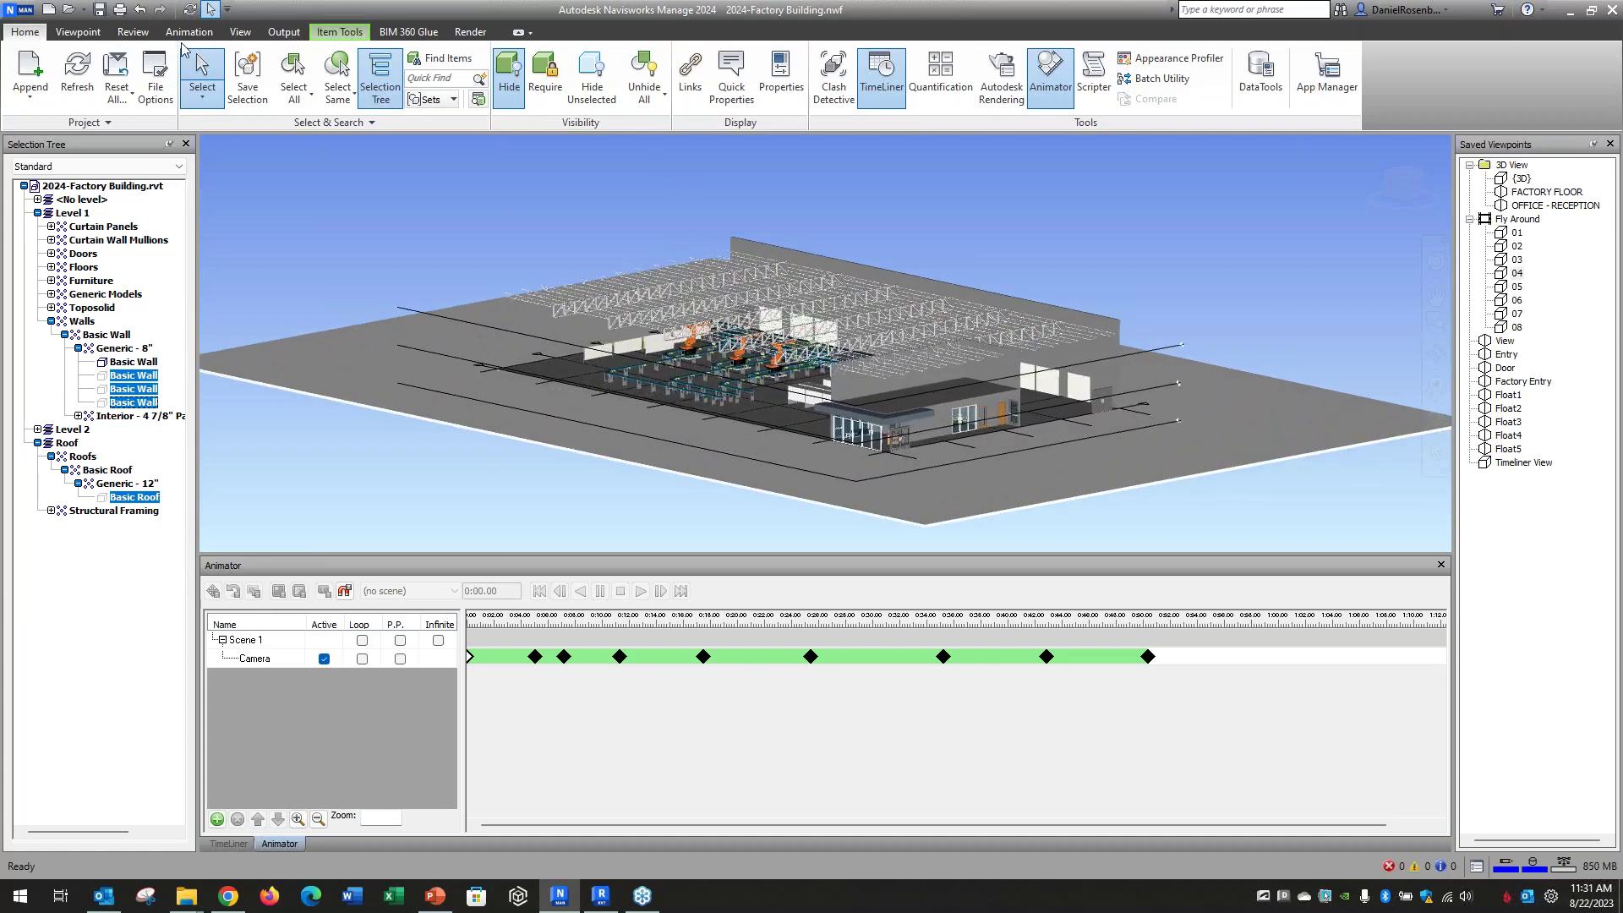
- Play the Fly Around animation with the roof and exterior walls hidden, and stop it after viewing the factory interior
left_click(184, 34)
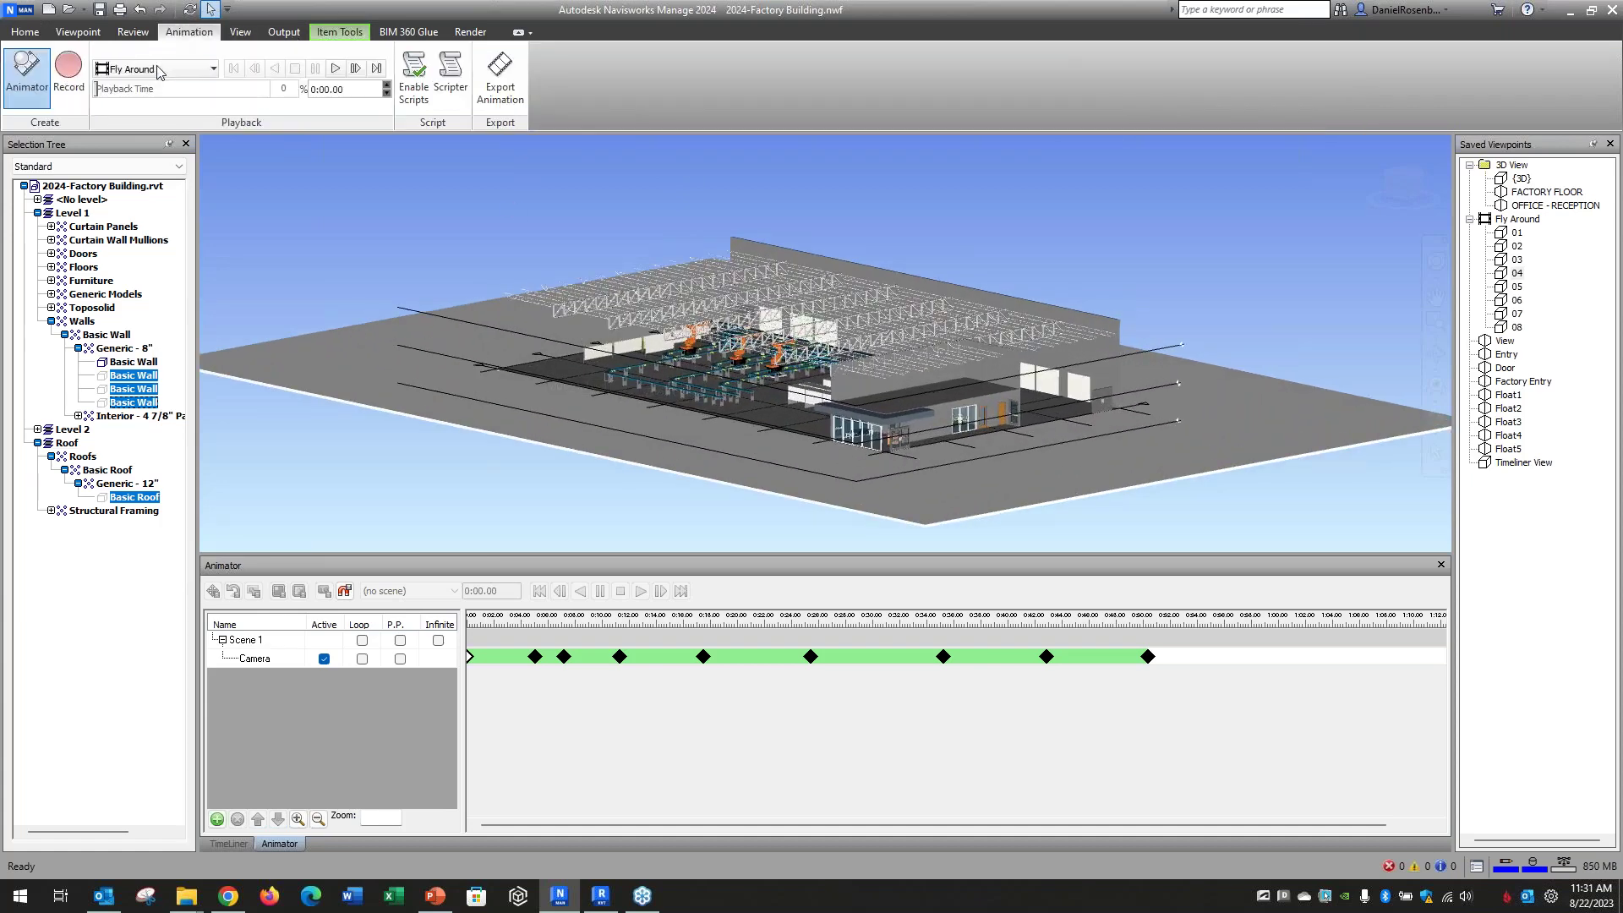
left_click(335, 69)
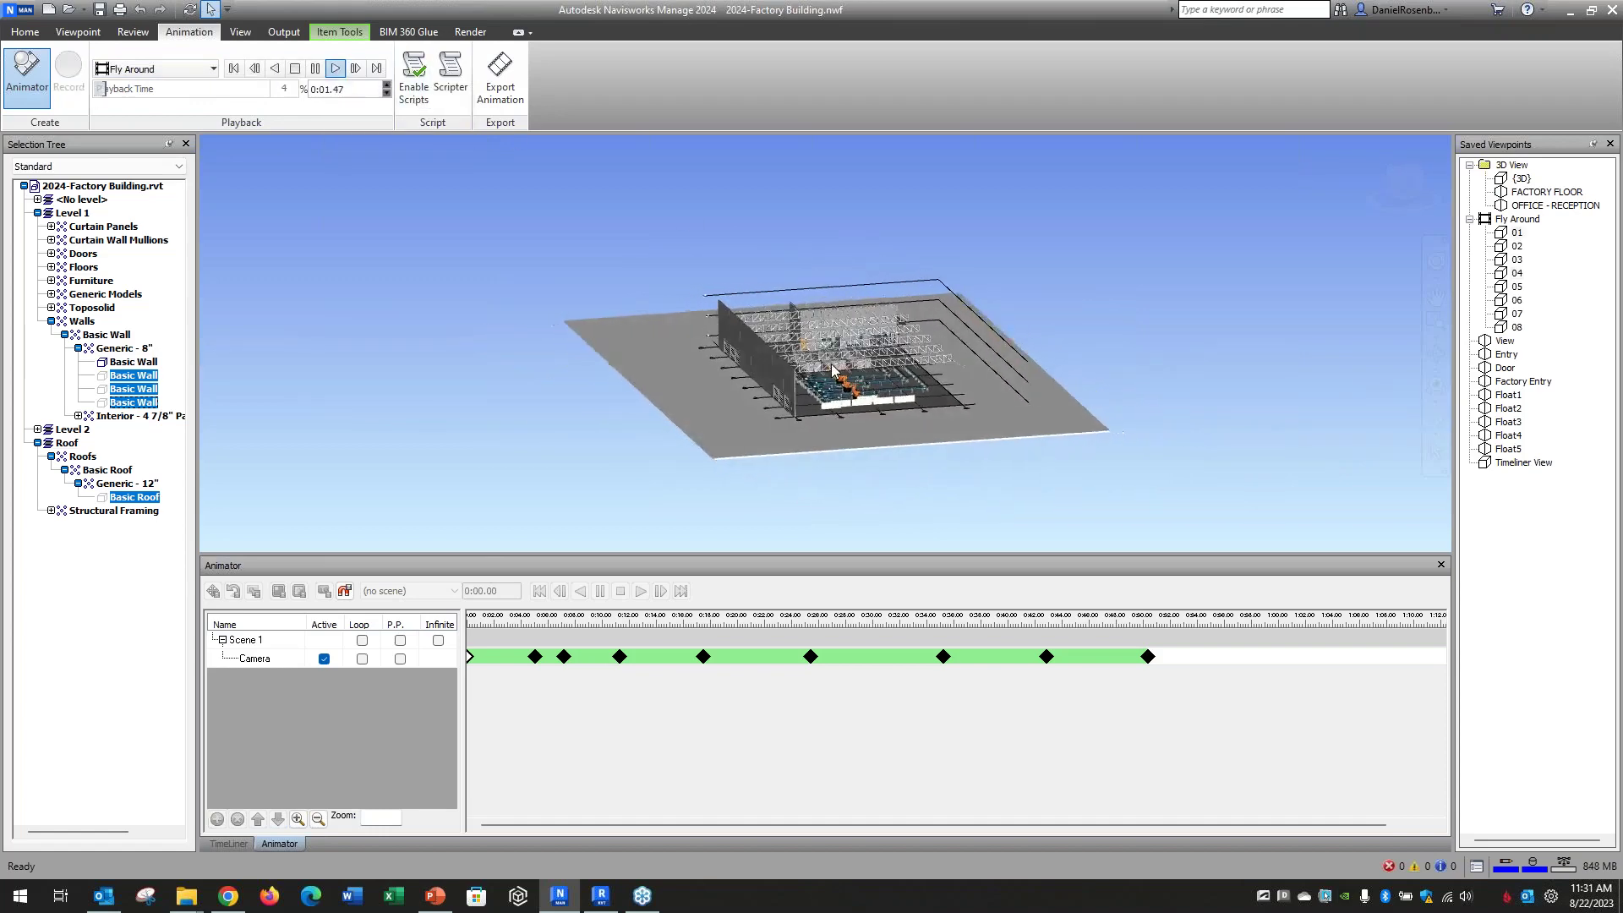
scroll(831, 358, "up", 2)
left_click(336, 70)
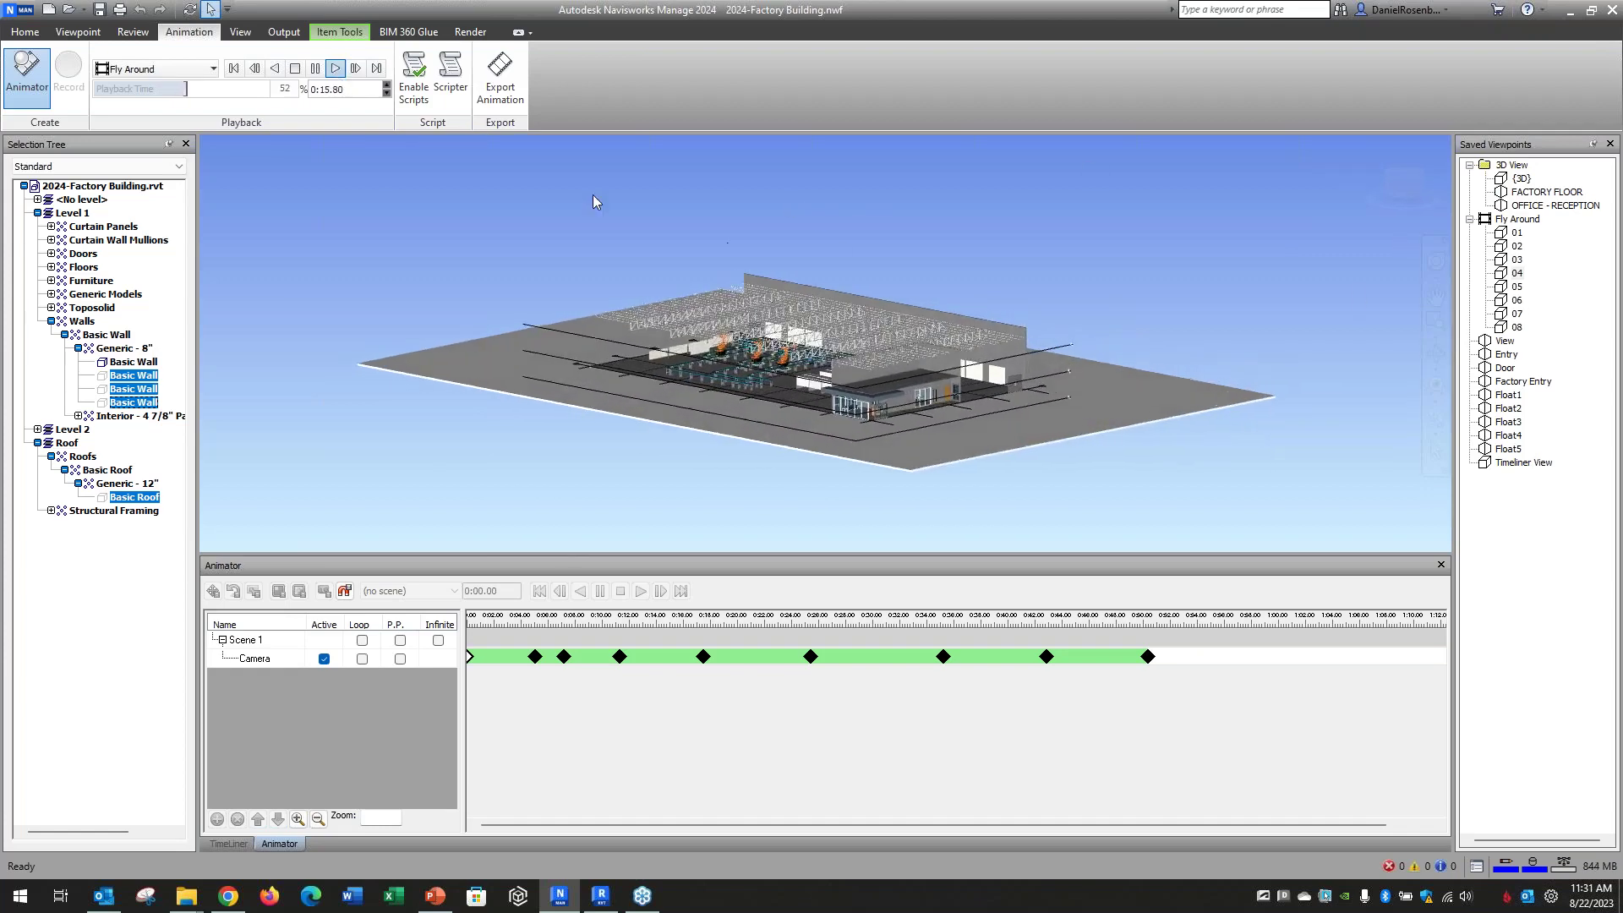
left_click(295, 68)
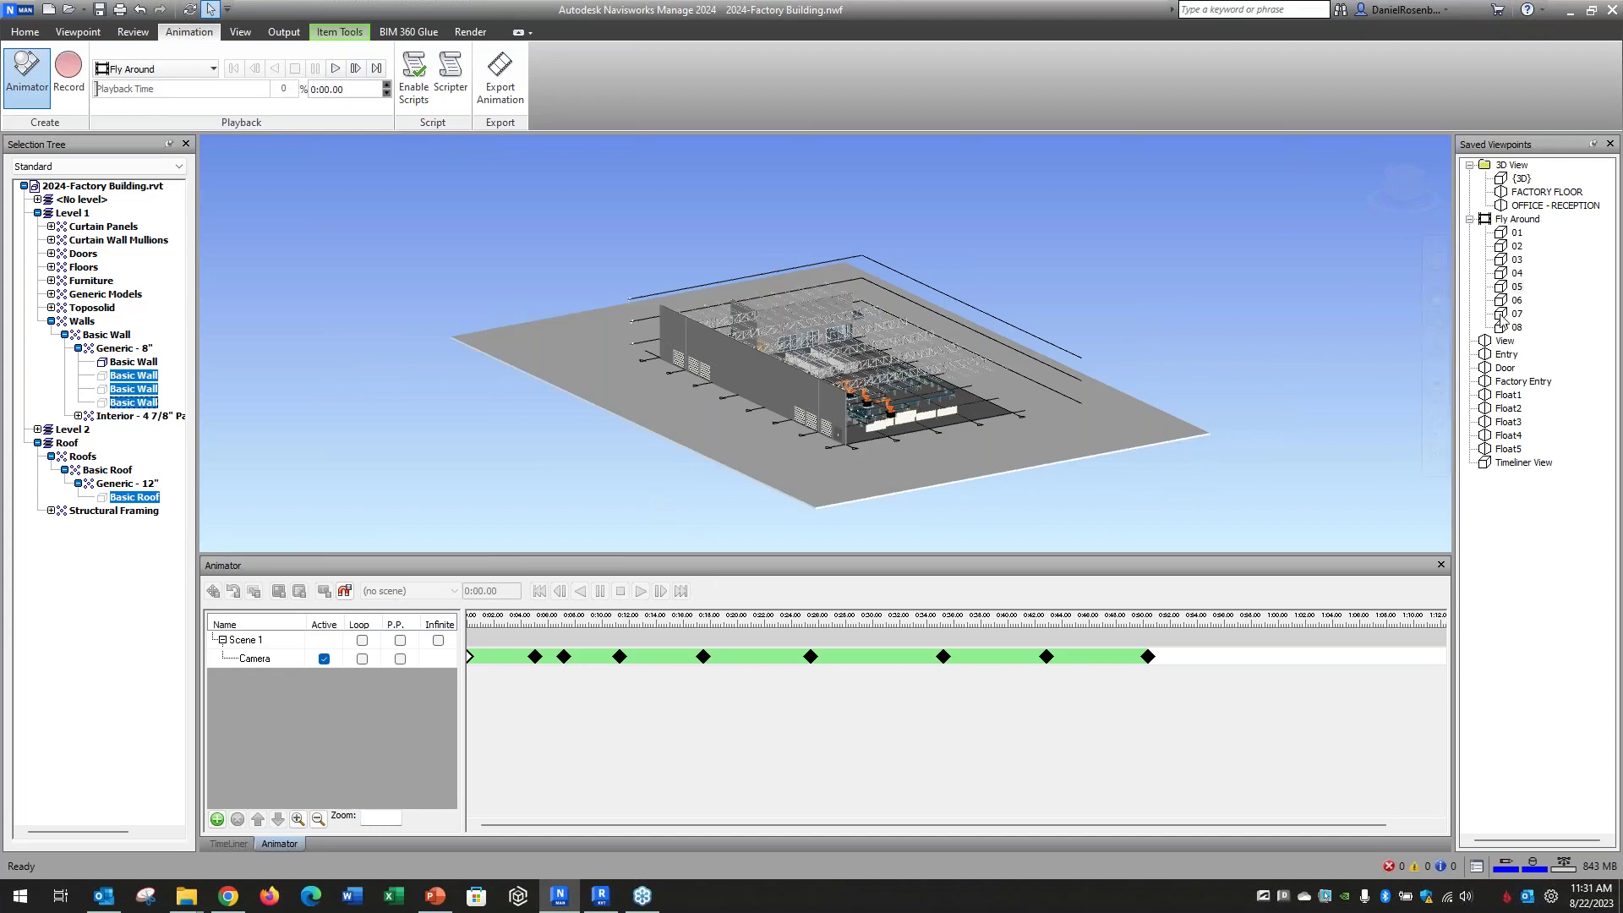
- Show the View and Entry viewpoints, unhide all hidden roof and wall items, and clear the selection
left_click(1505, 340)
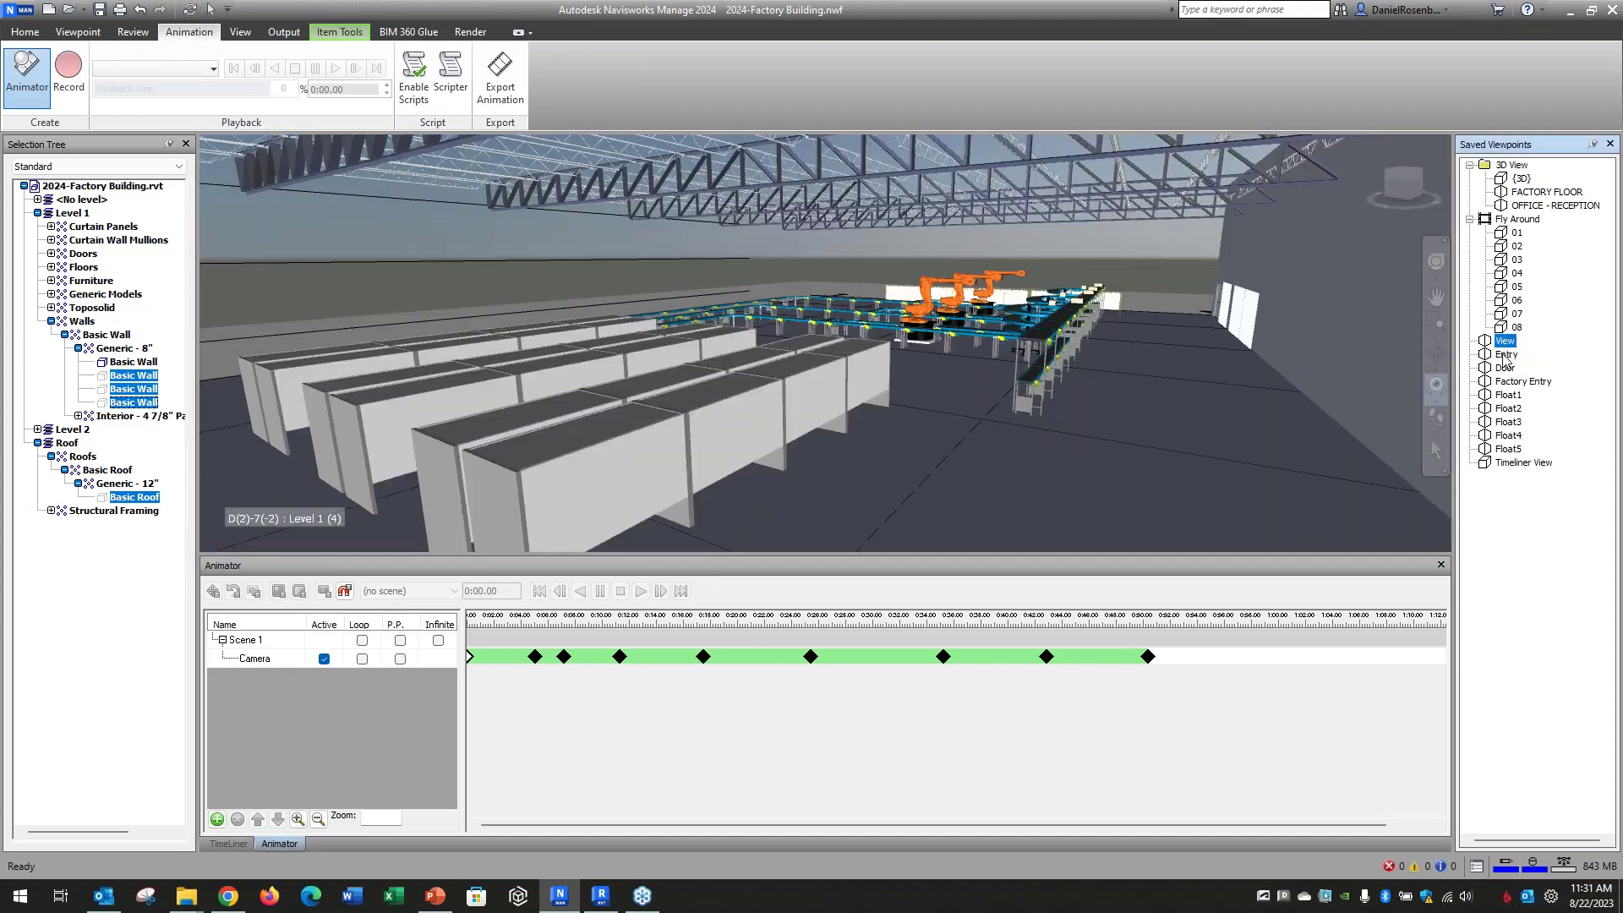
left_click(1506, 356)
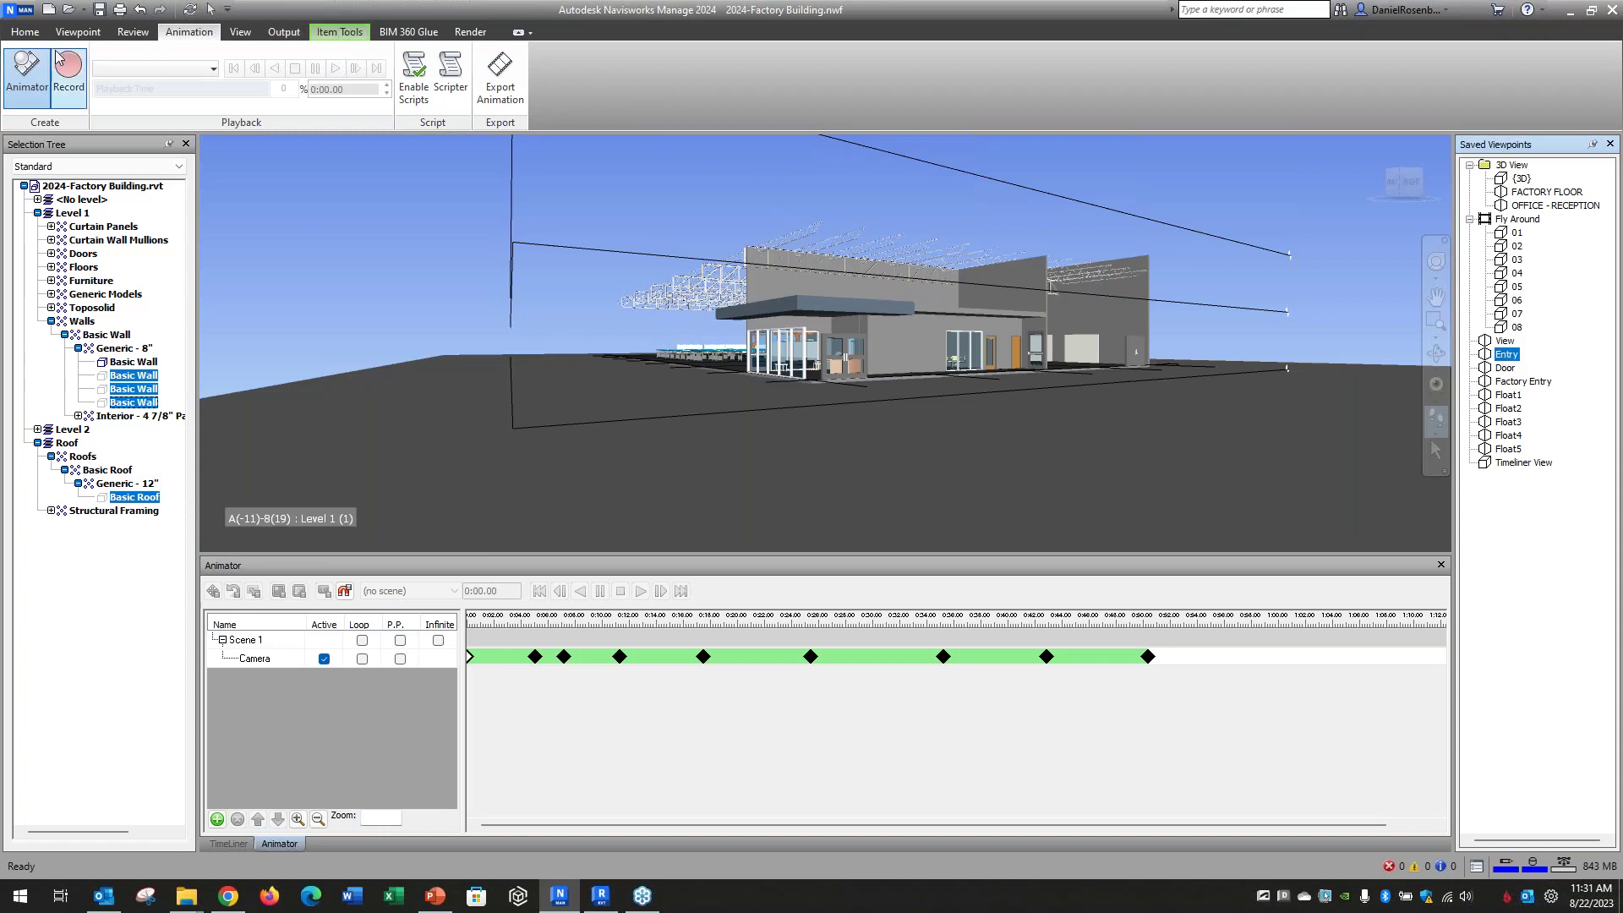
left_click(26, 32)
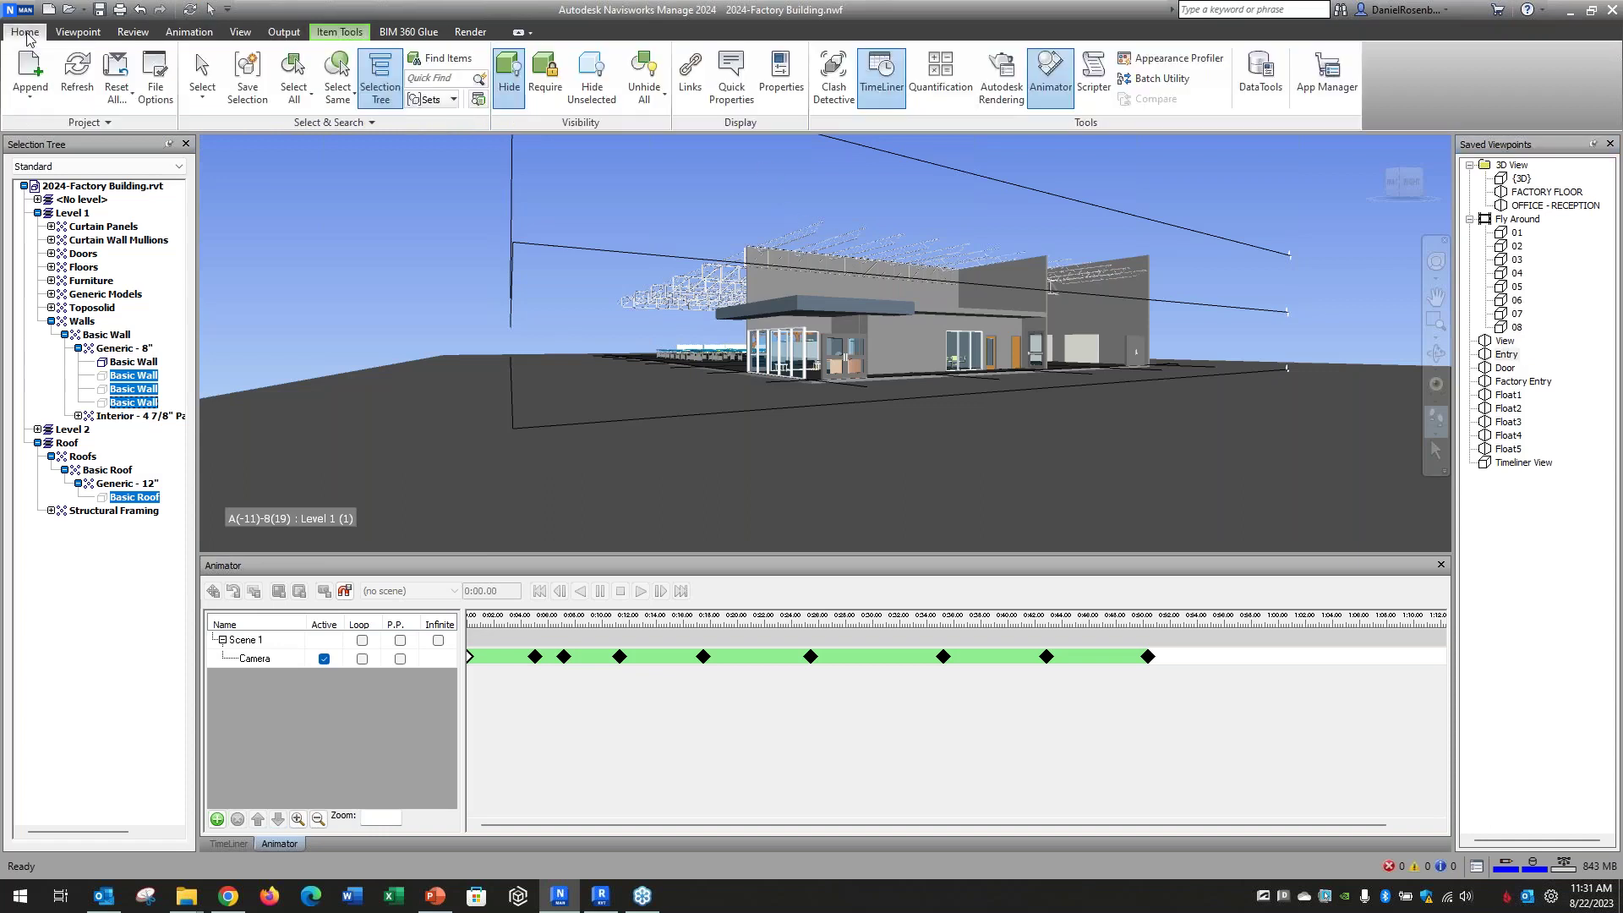
left_click(644, 74)
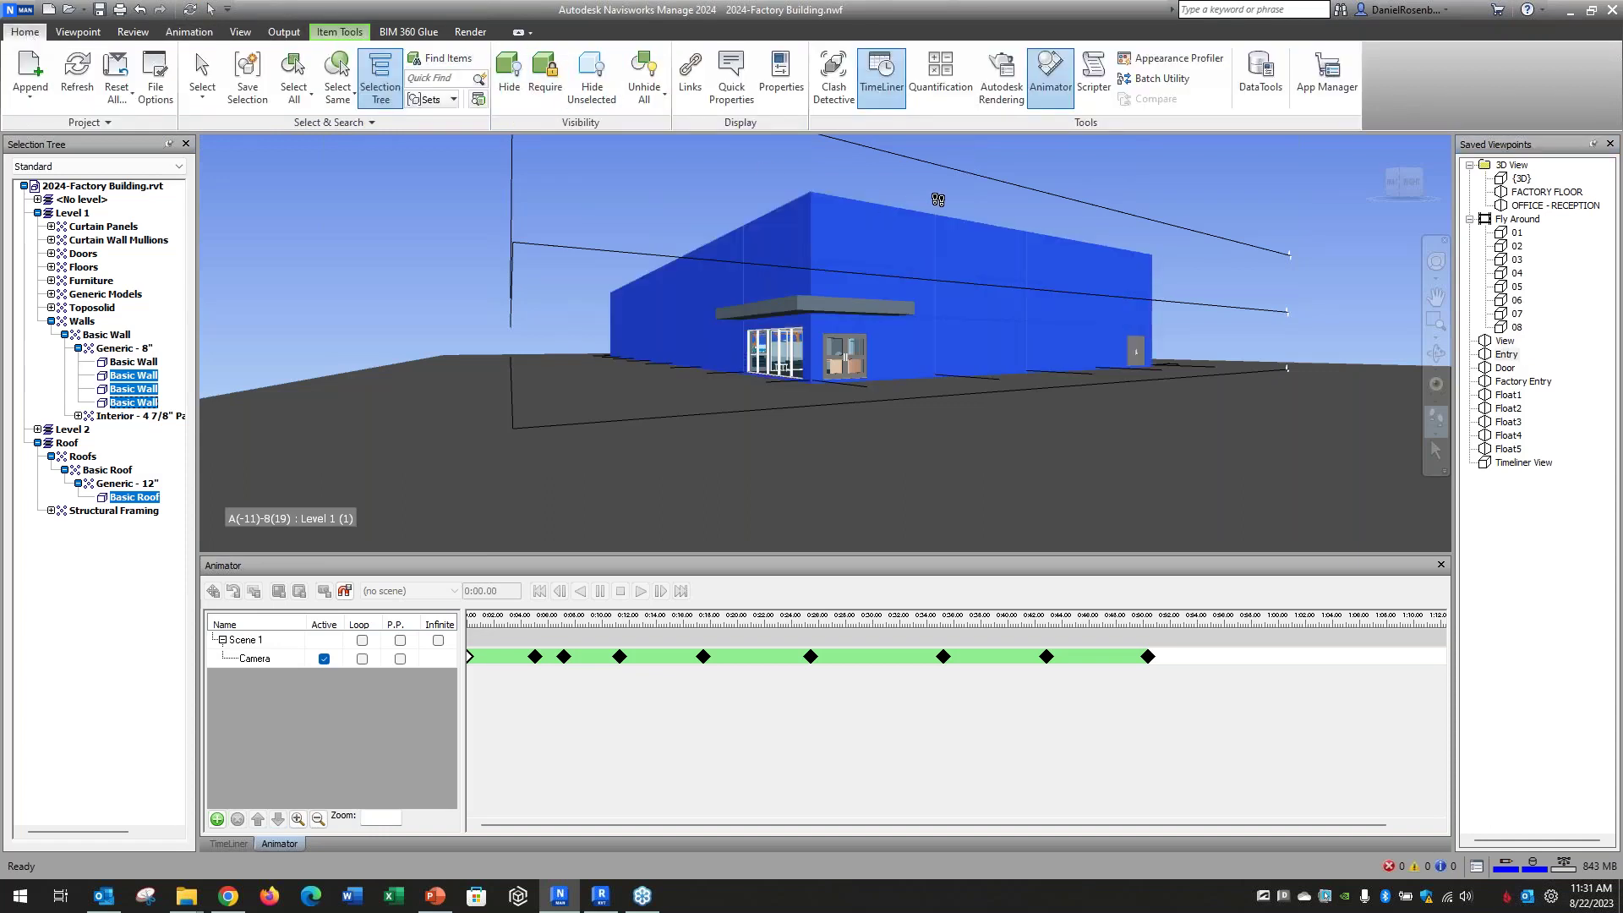
left_click(937, 199)
- From the View viewpoint, play the Scene 1 camera animation in Animator and stop it partway through the factory interior
left_click(1505, 340)
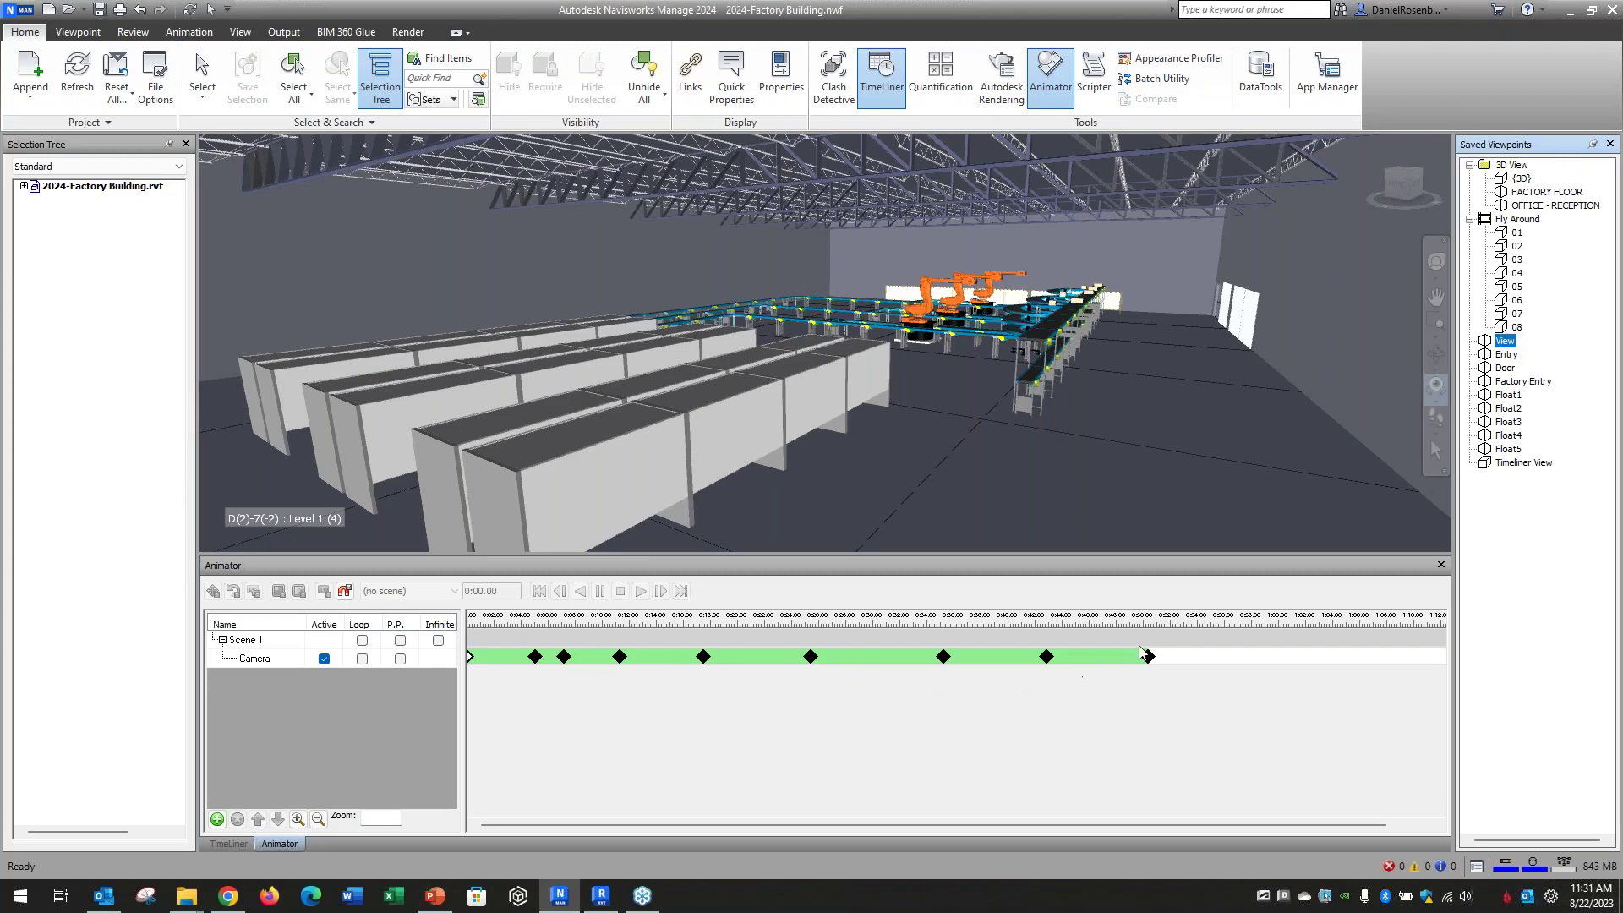
left_click(260, 659)
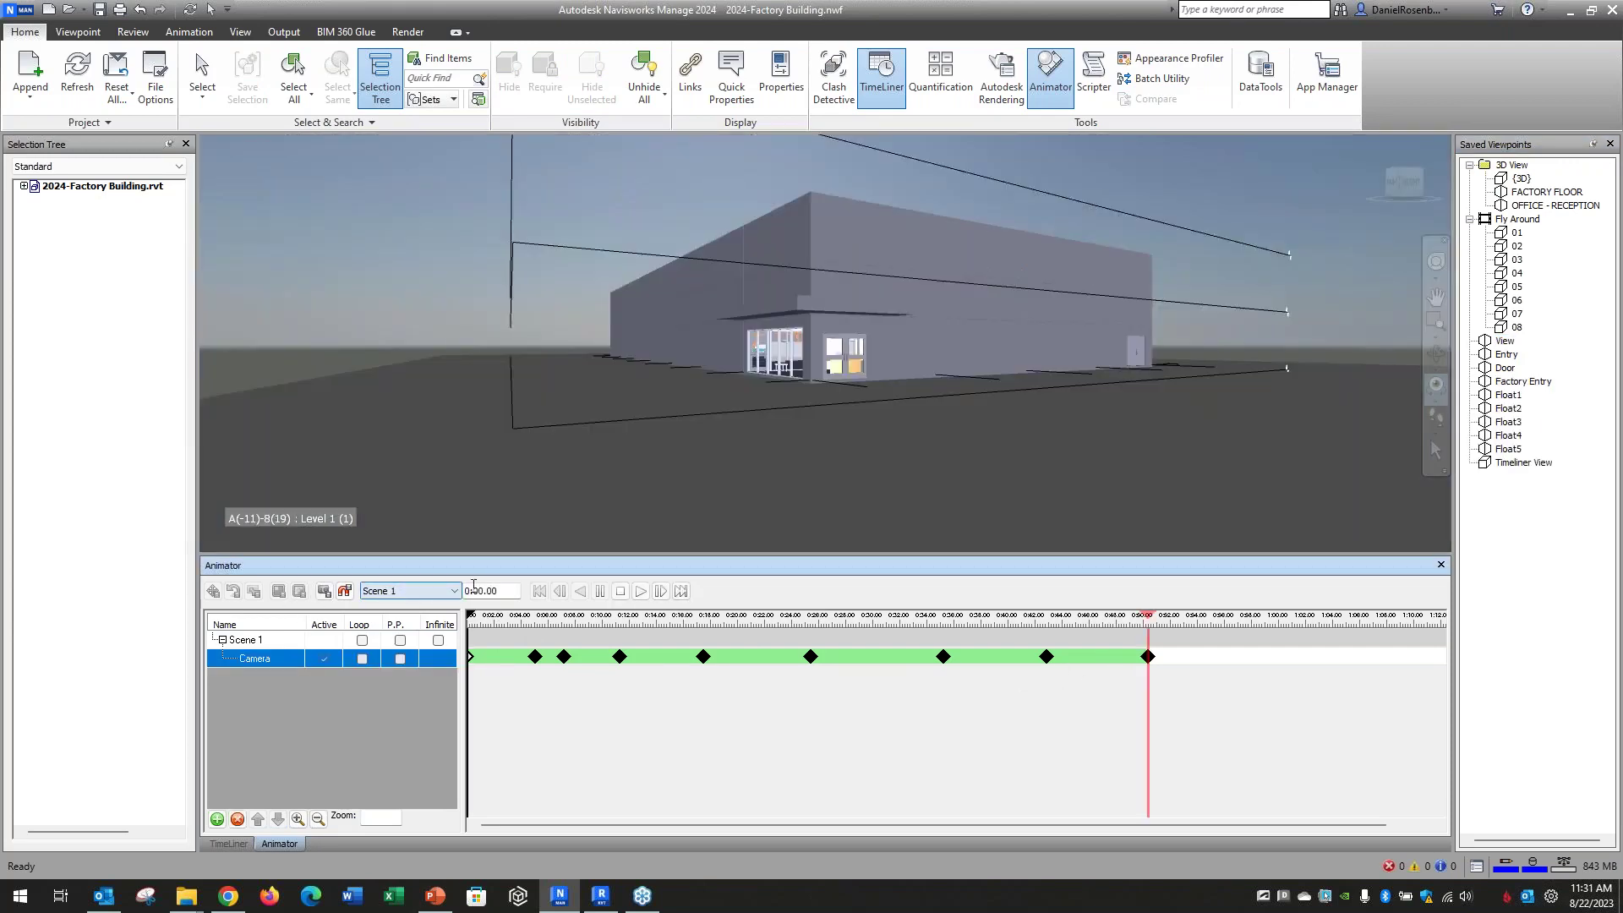
left_click(644, 596)
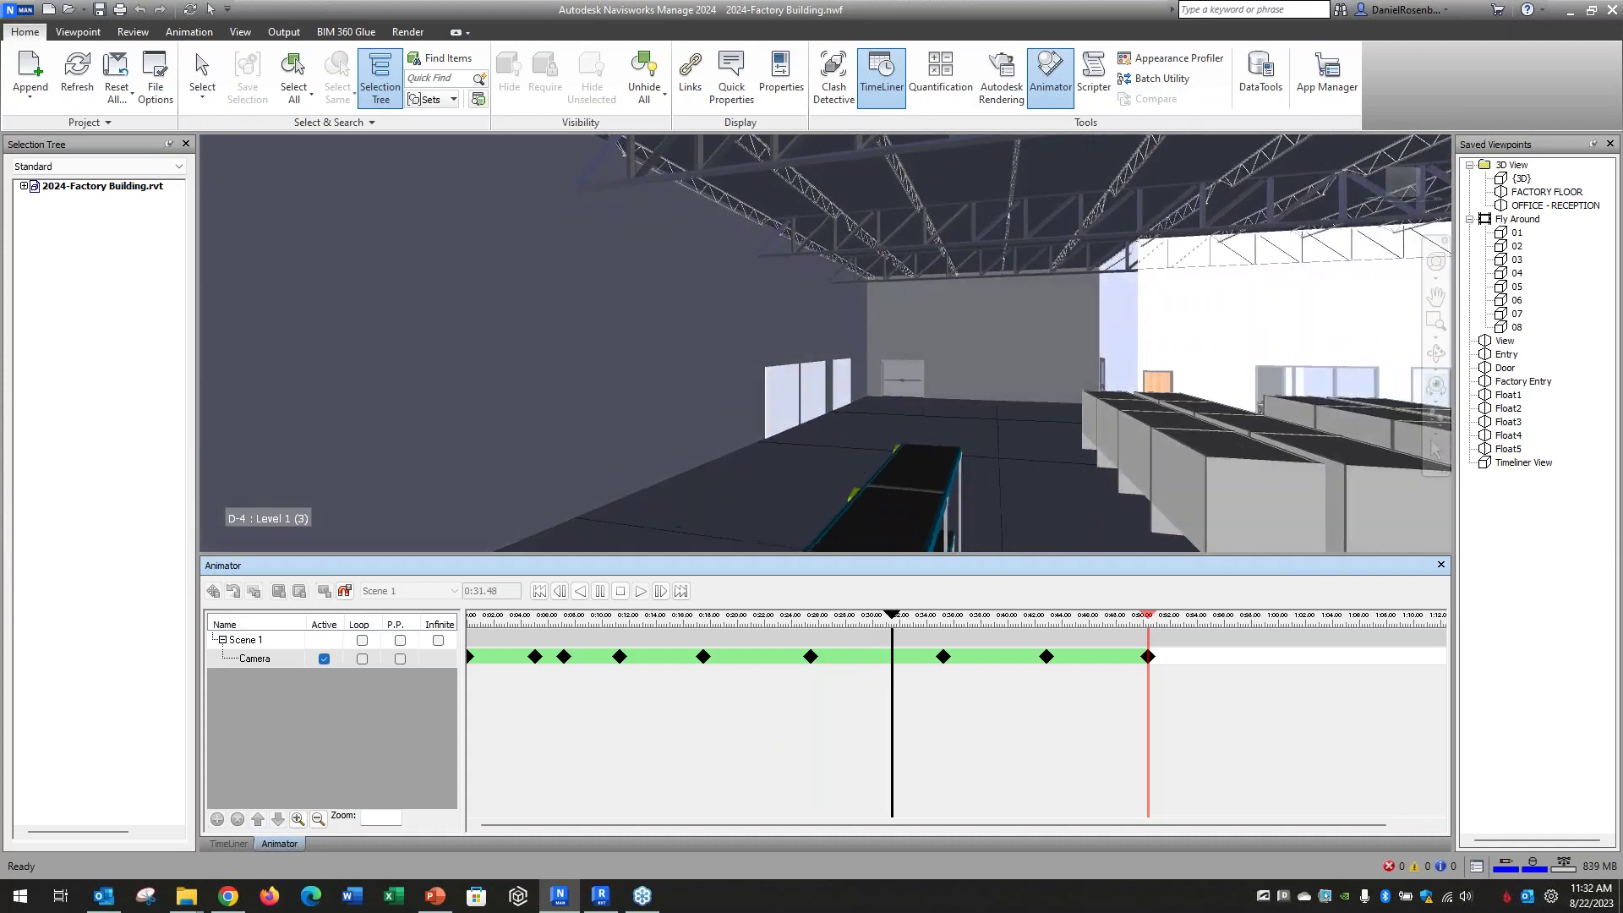
left_click(621, 592)
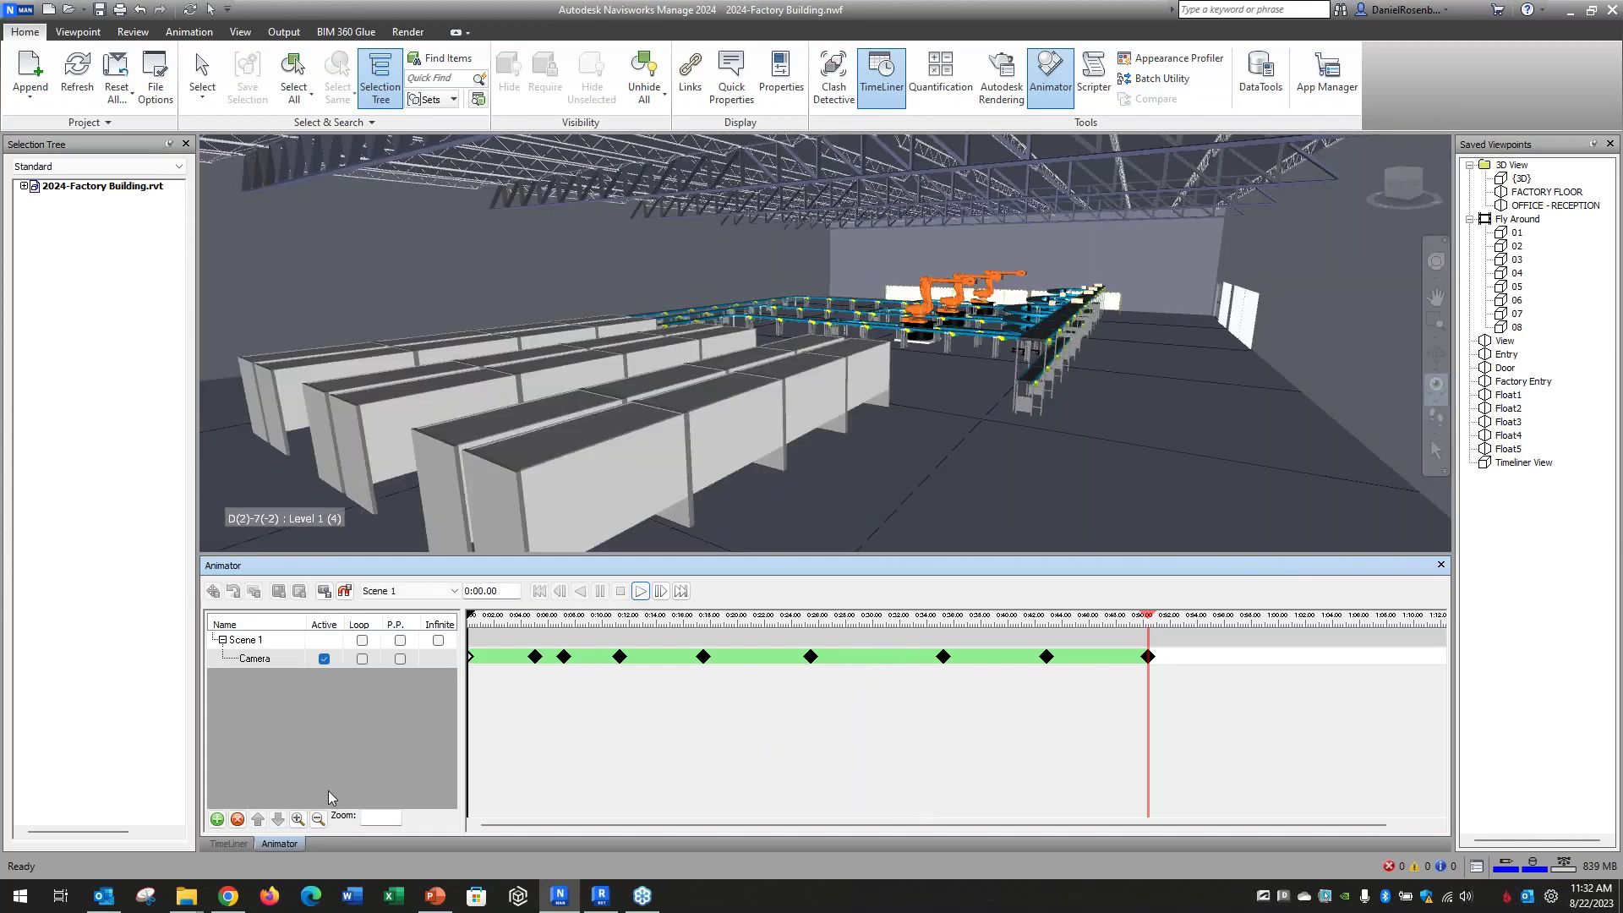
- Bring up the TimeLiner simulation at its start date and display it from the {3D} viewpoint
left_click(226, 844)
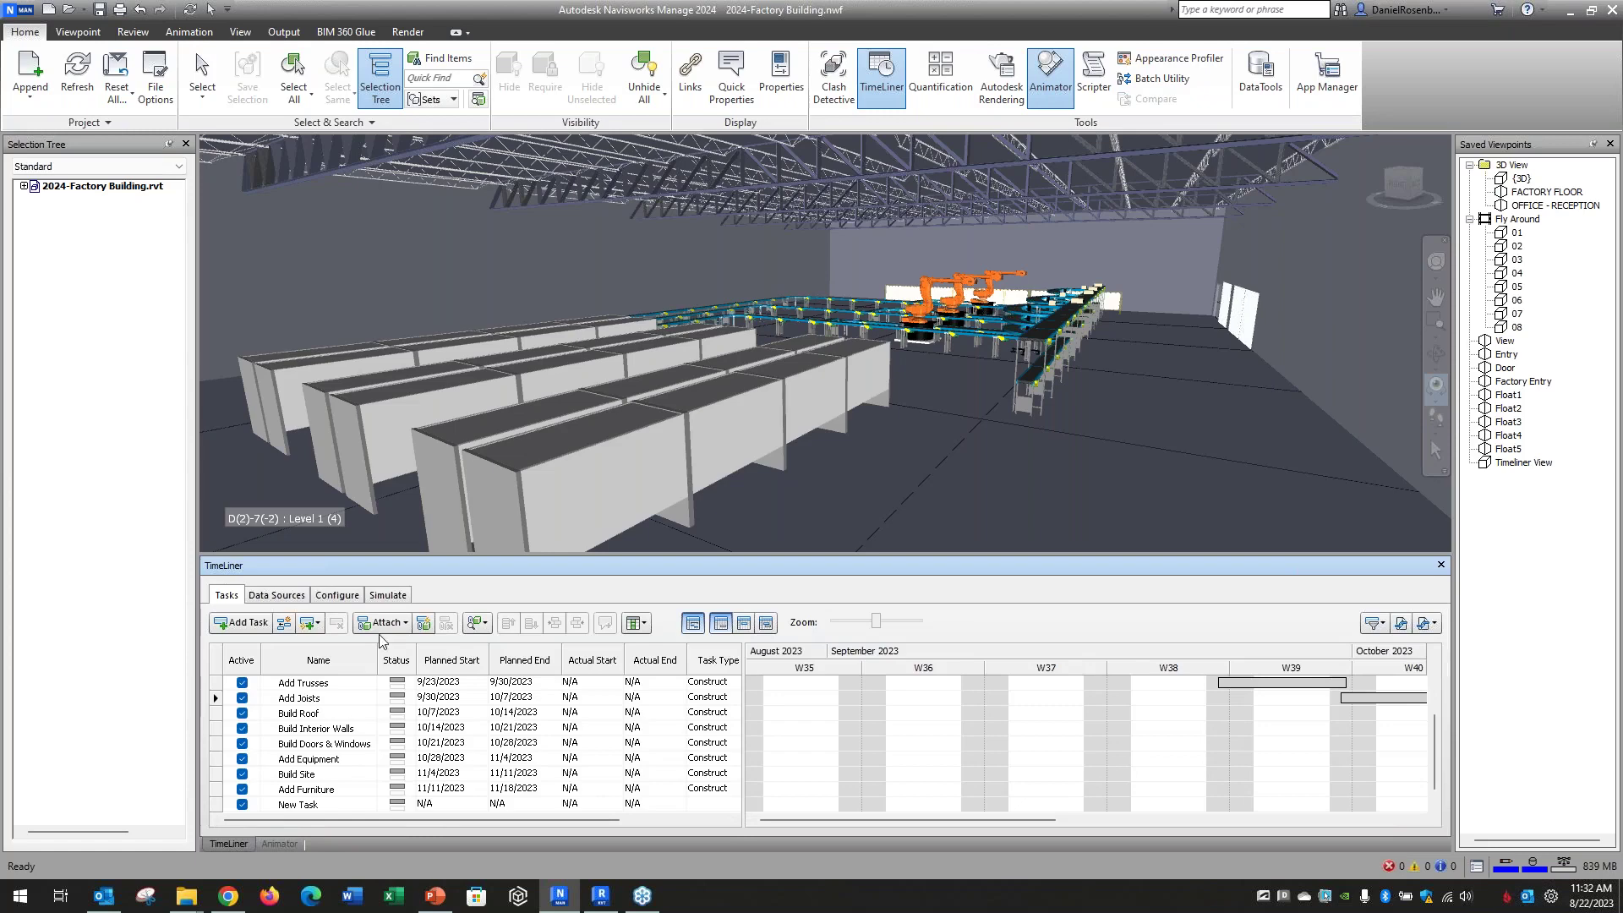
left_click(401, 597)
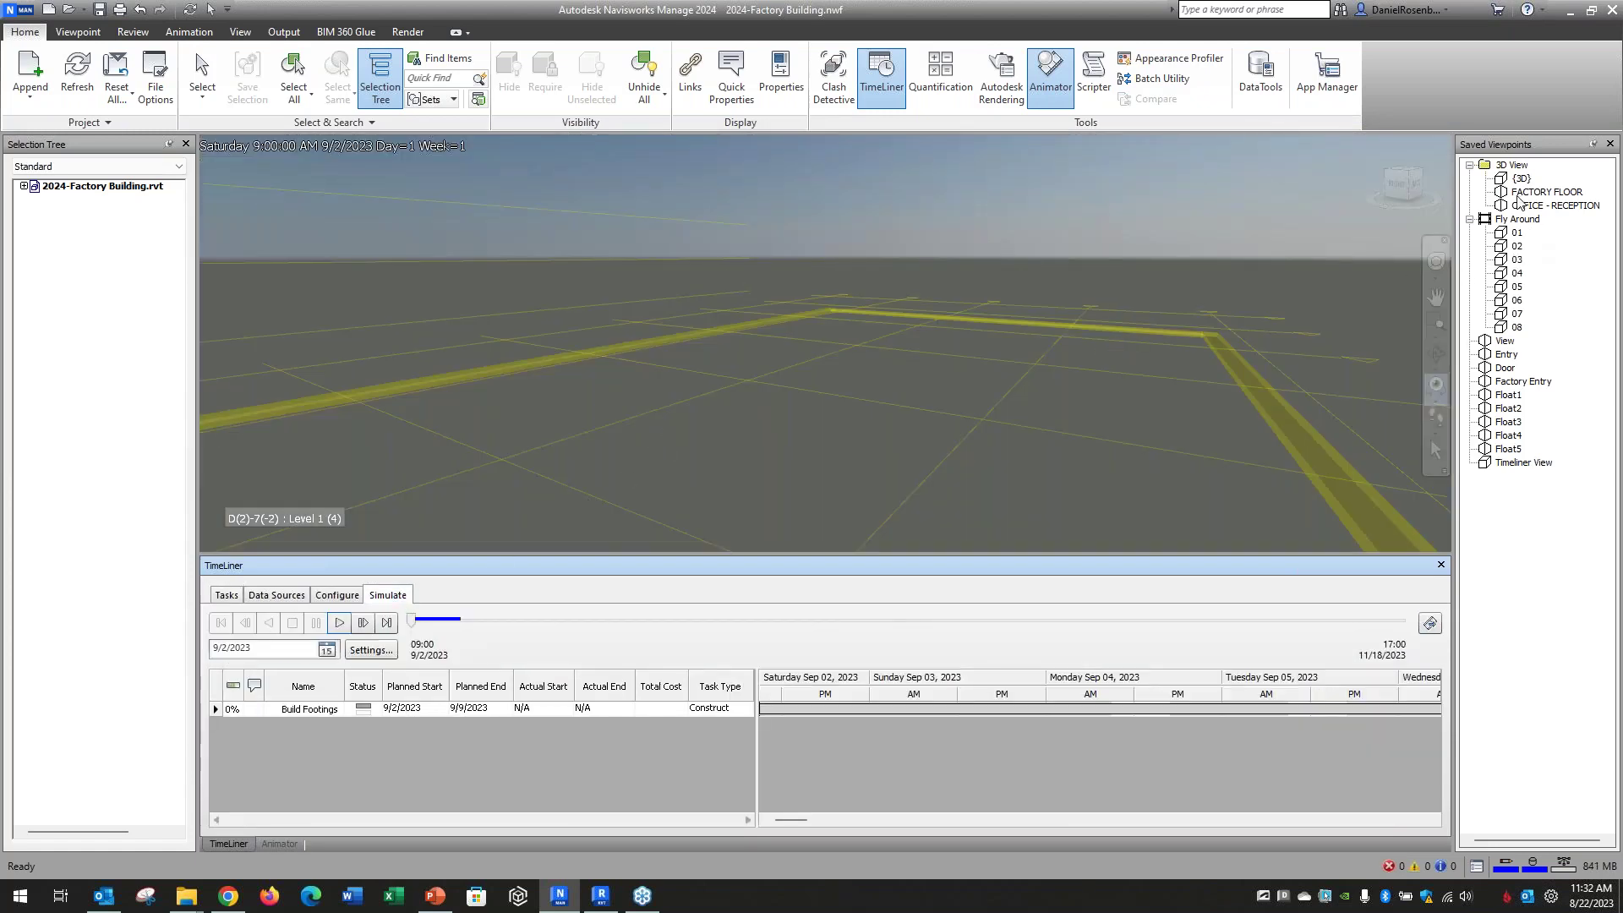
left_click(1519, 179)
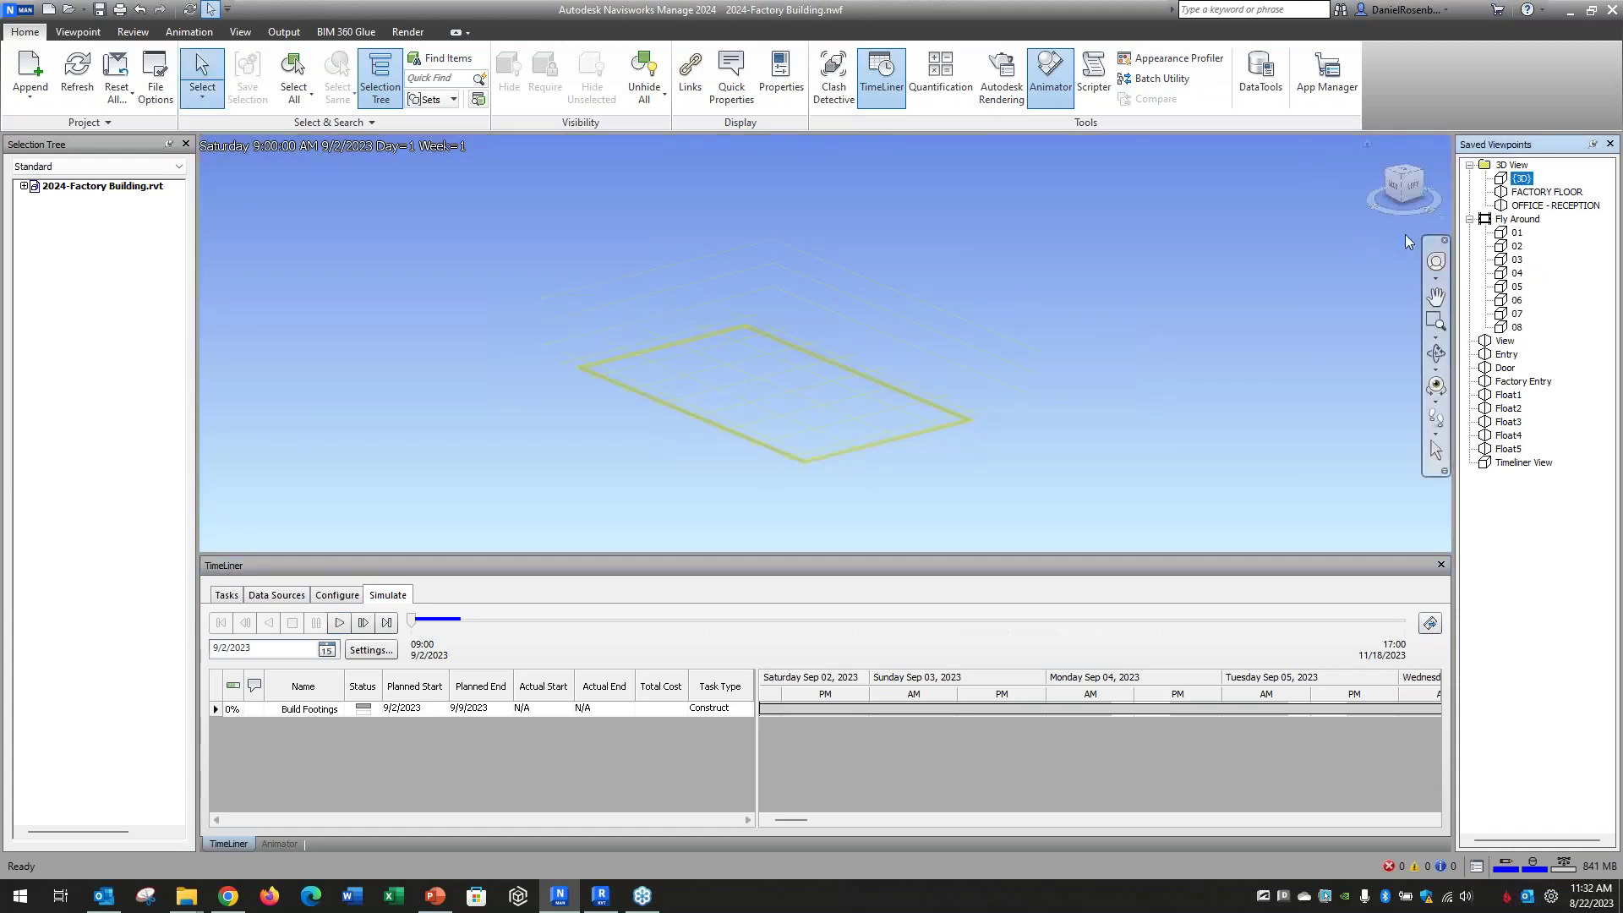
left_click(1504, 341)
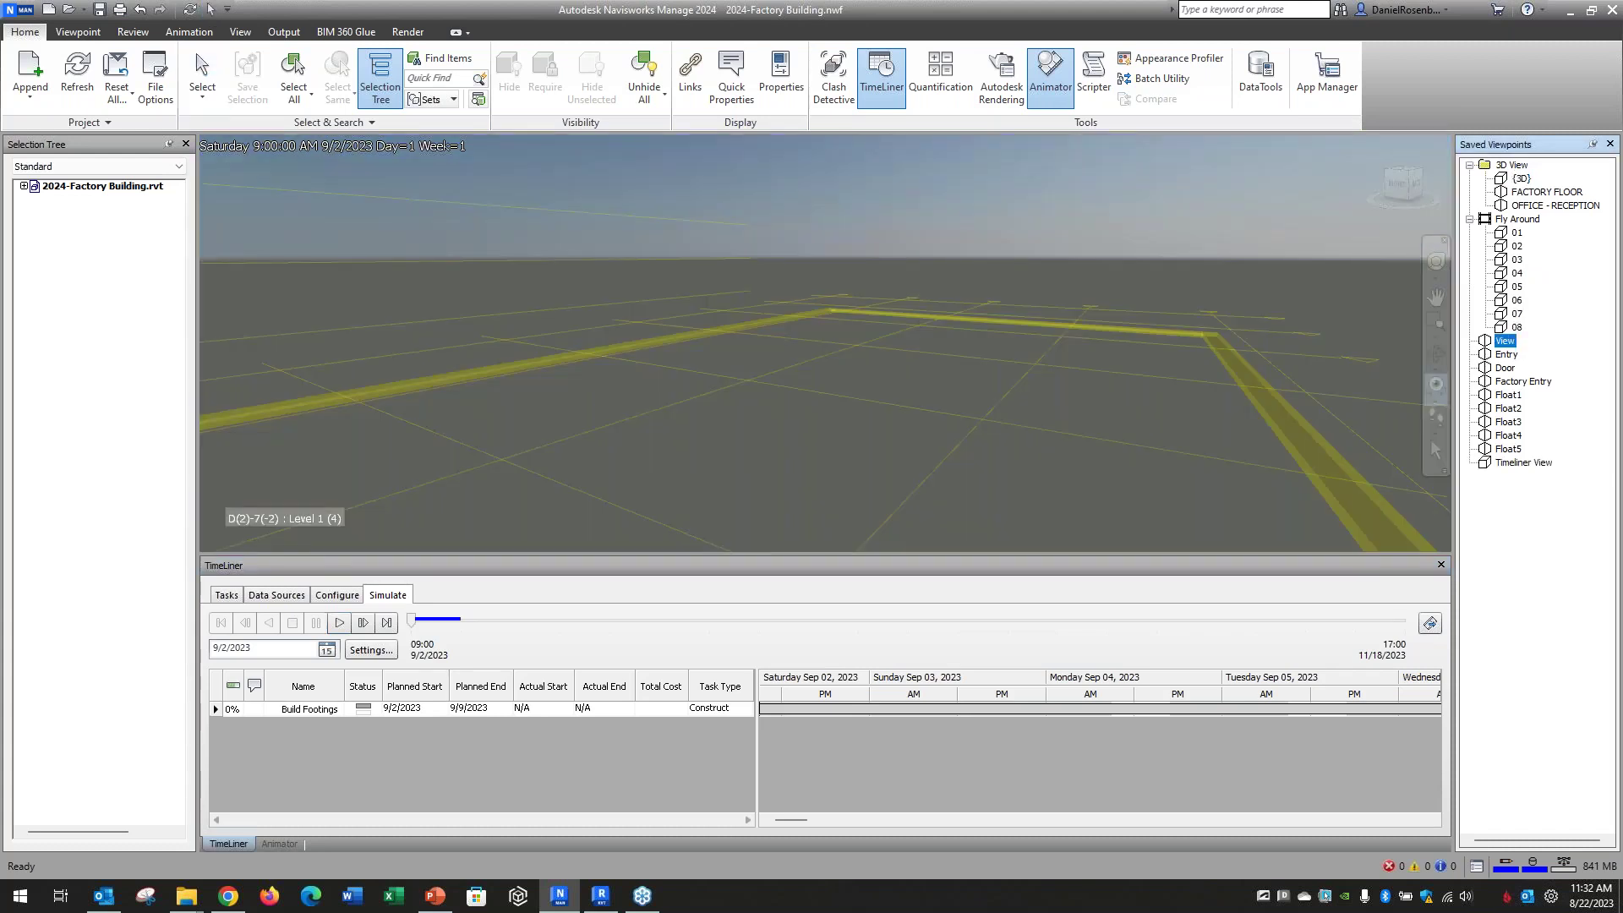
left_click(1519, 179)
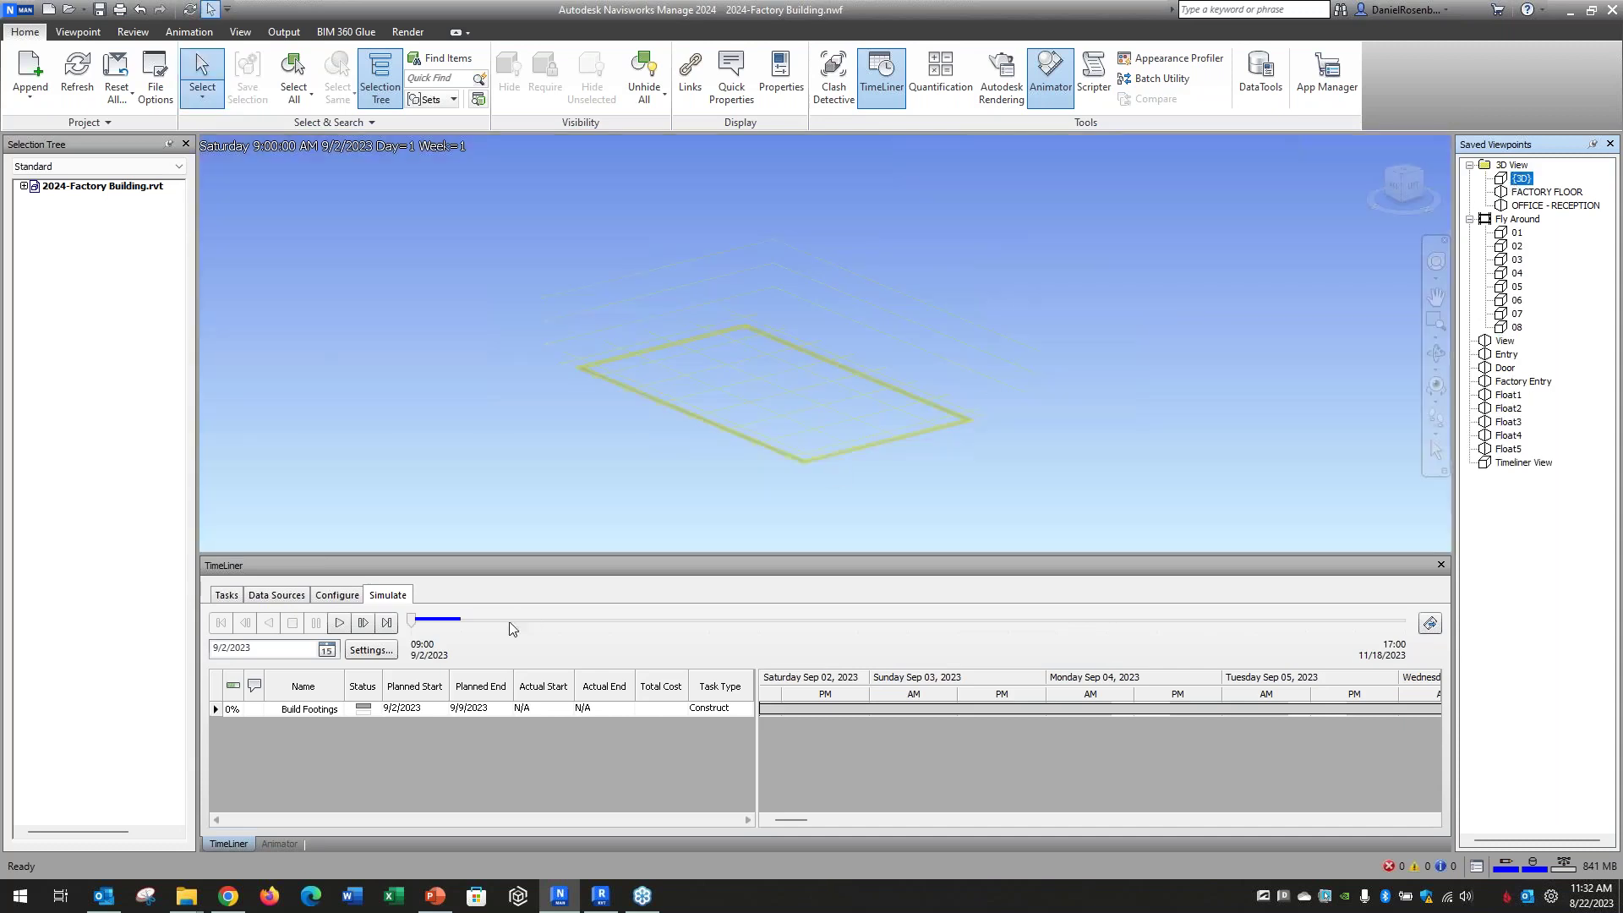
- Play the TimeLiner construction simulation through to its end, examining each building stage from several angles
left_click(338, 623)
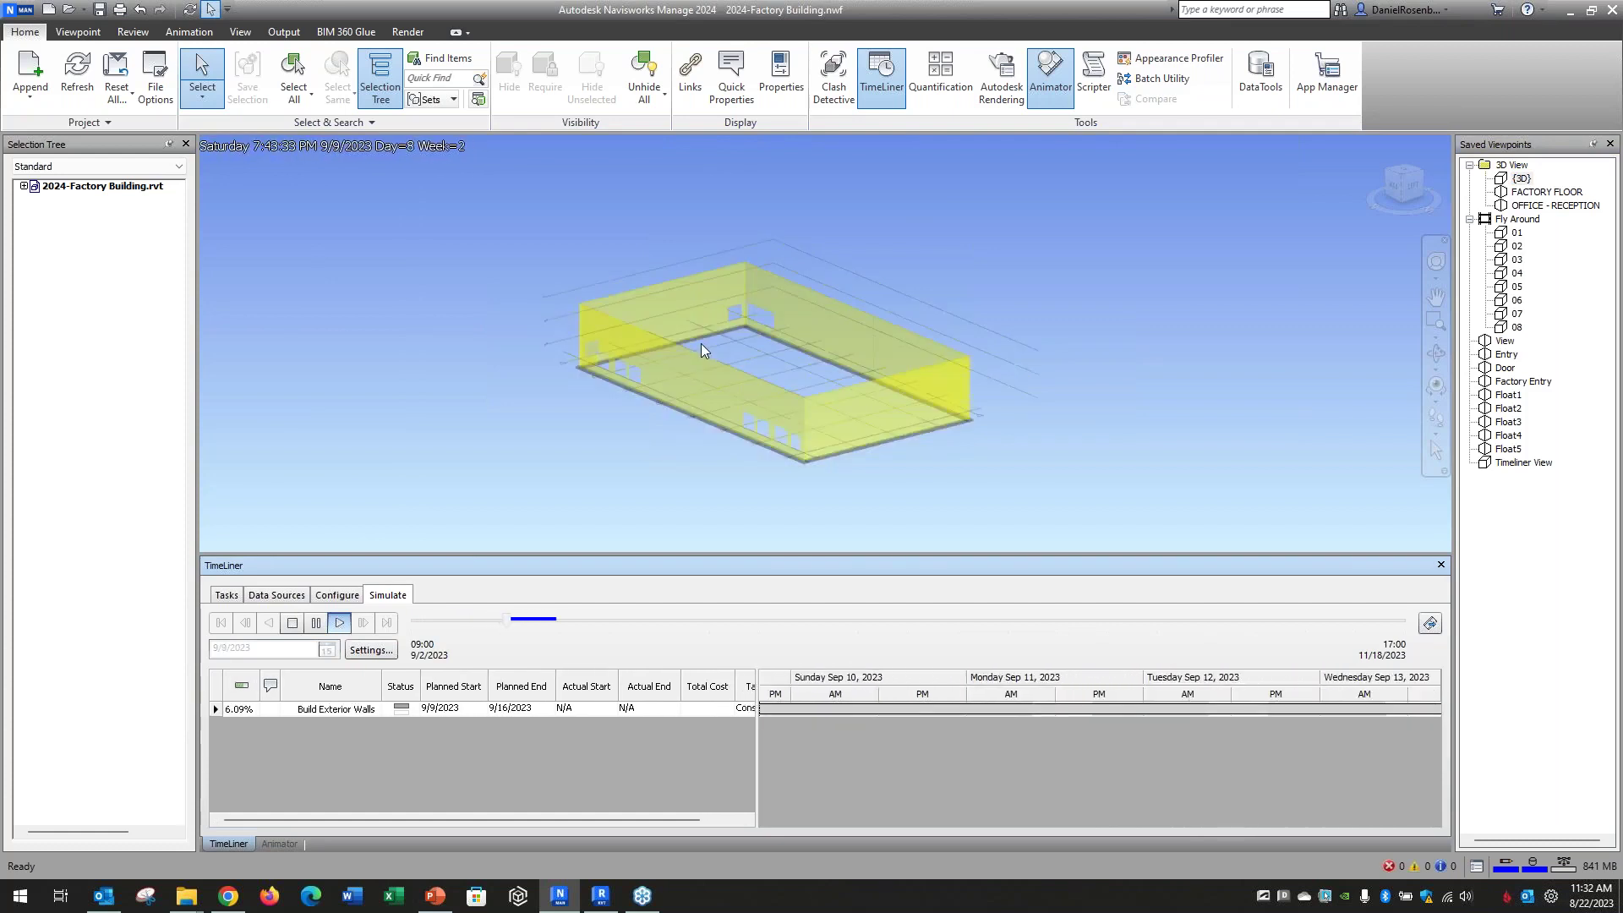
scroll(665, 352, "up", 2)
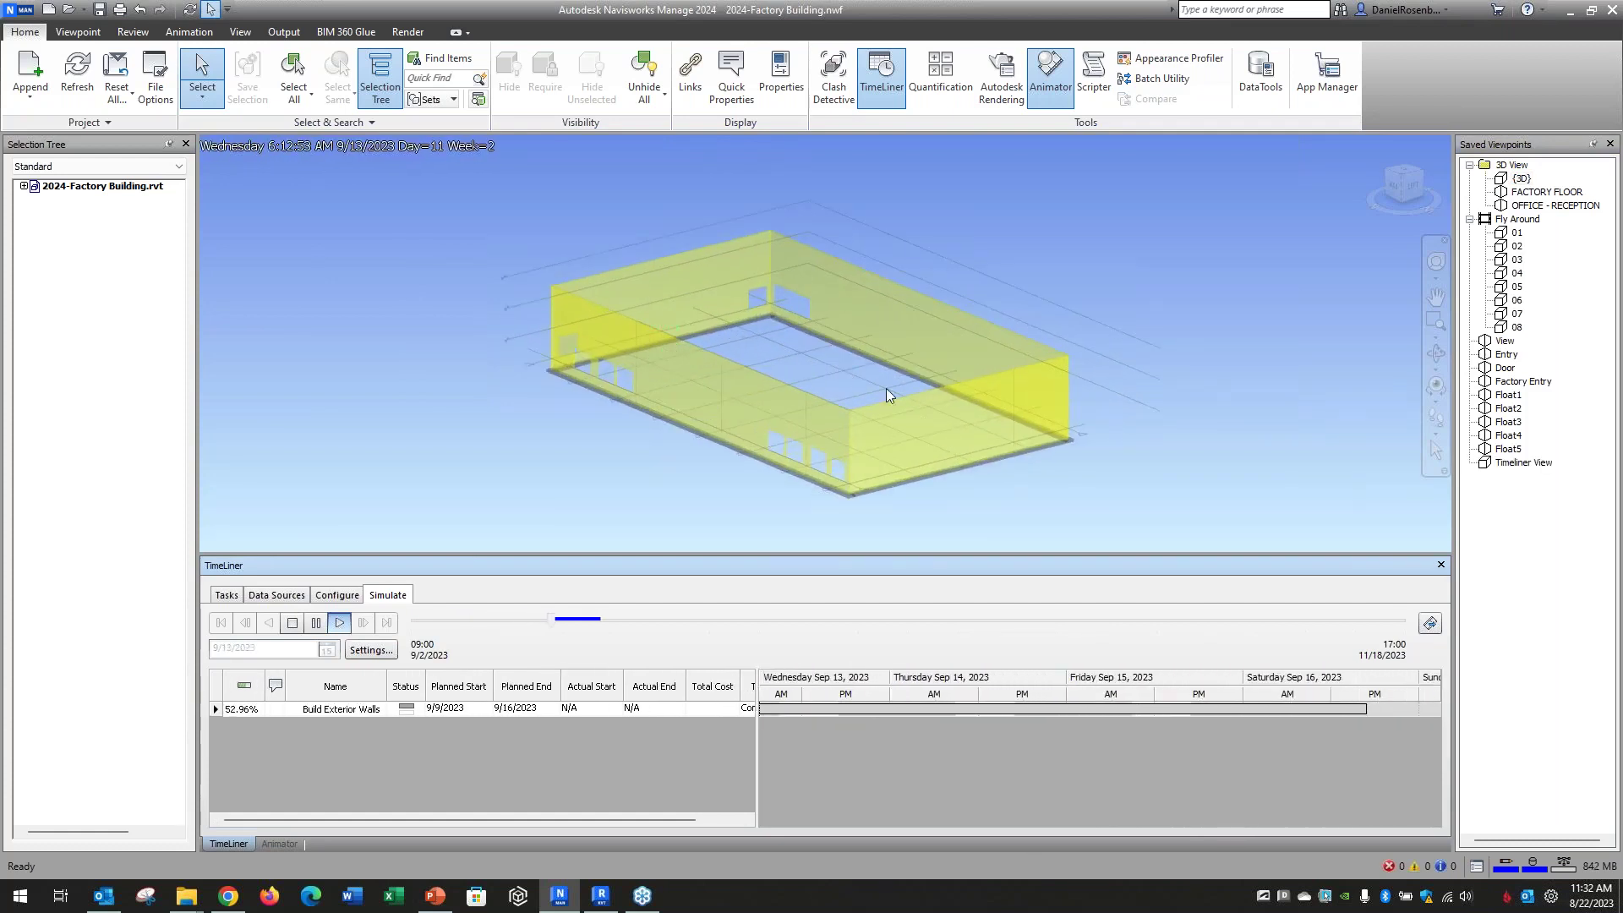
scroll(886, 395, "up", 2)
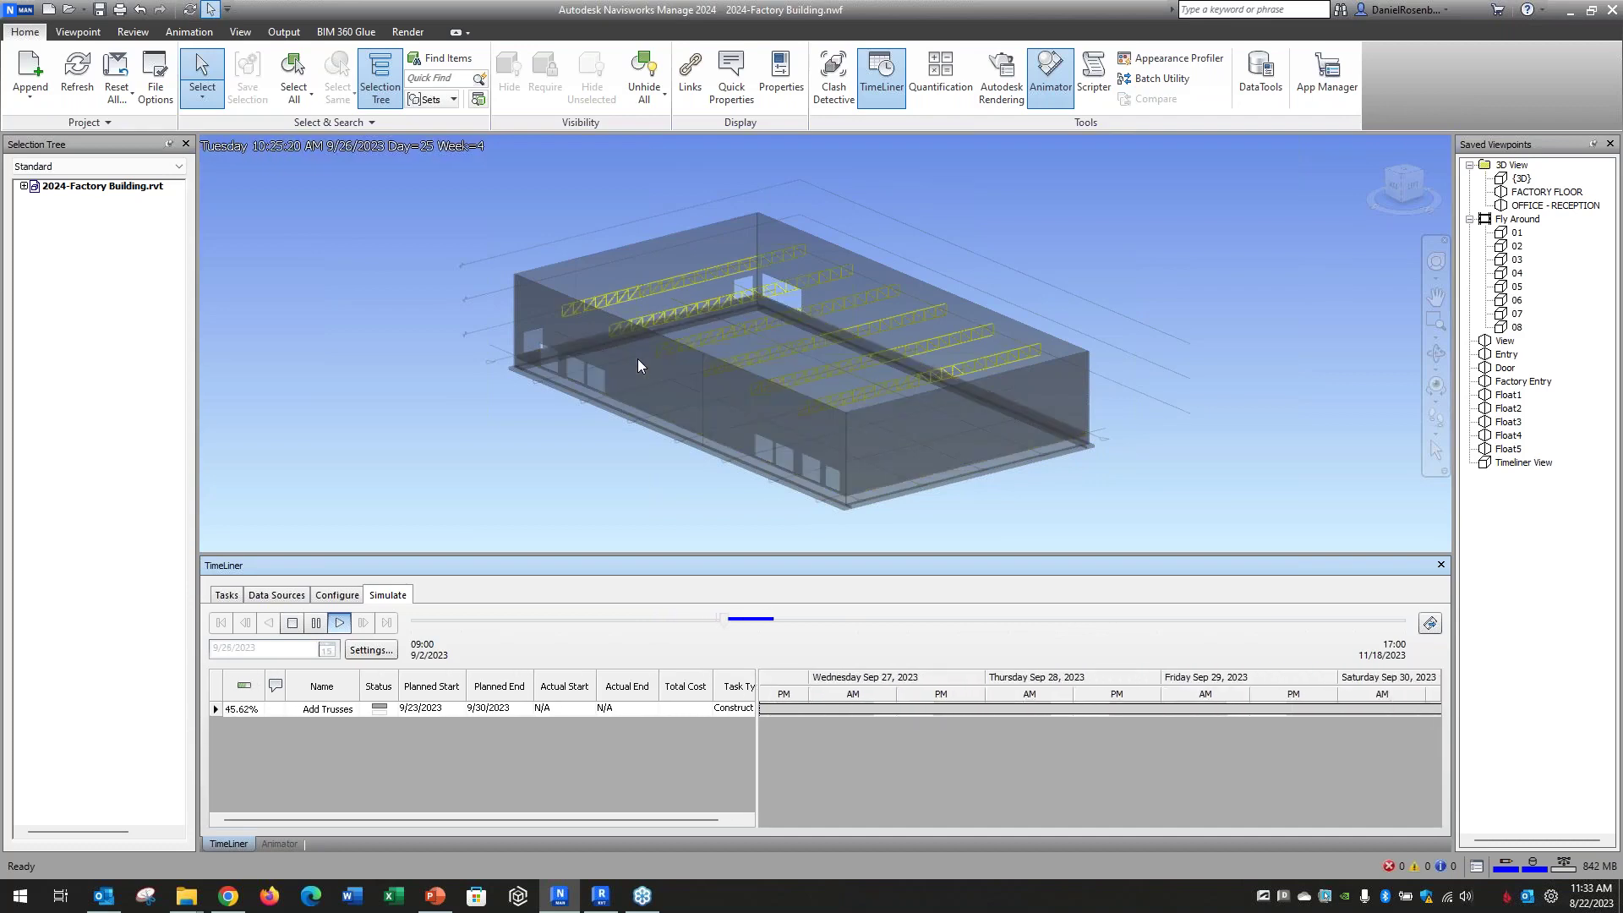
scroll(845, 418, "up", 1)
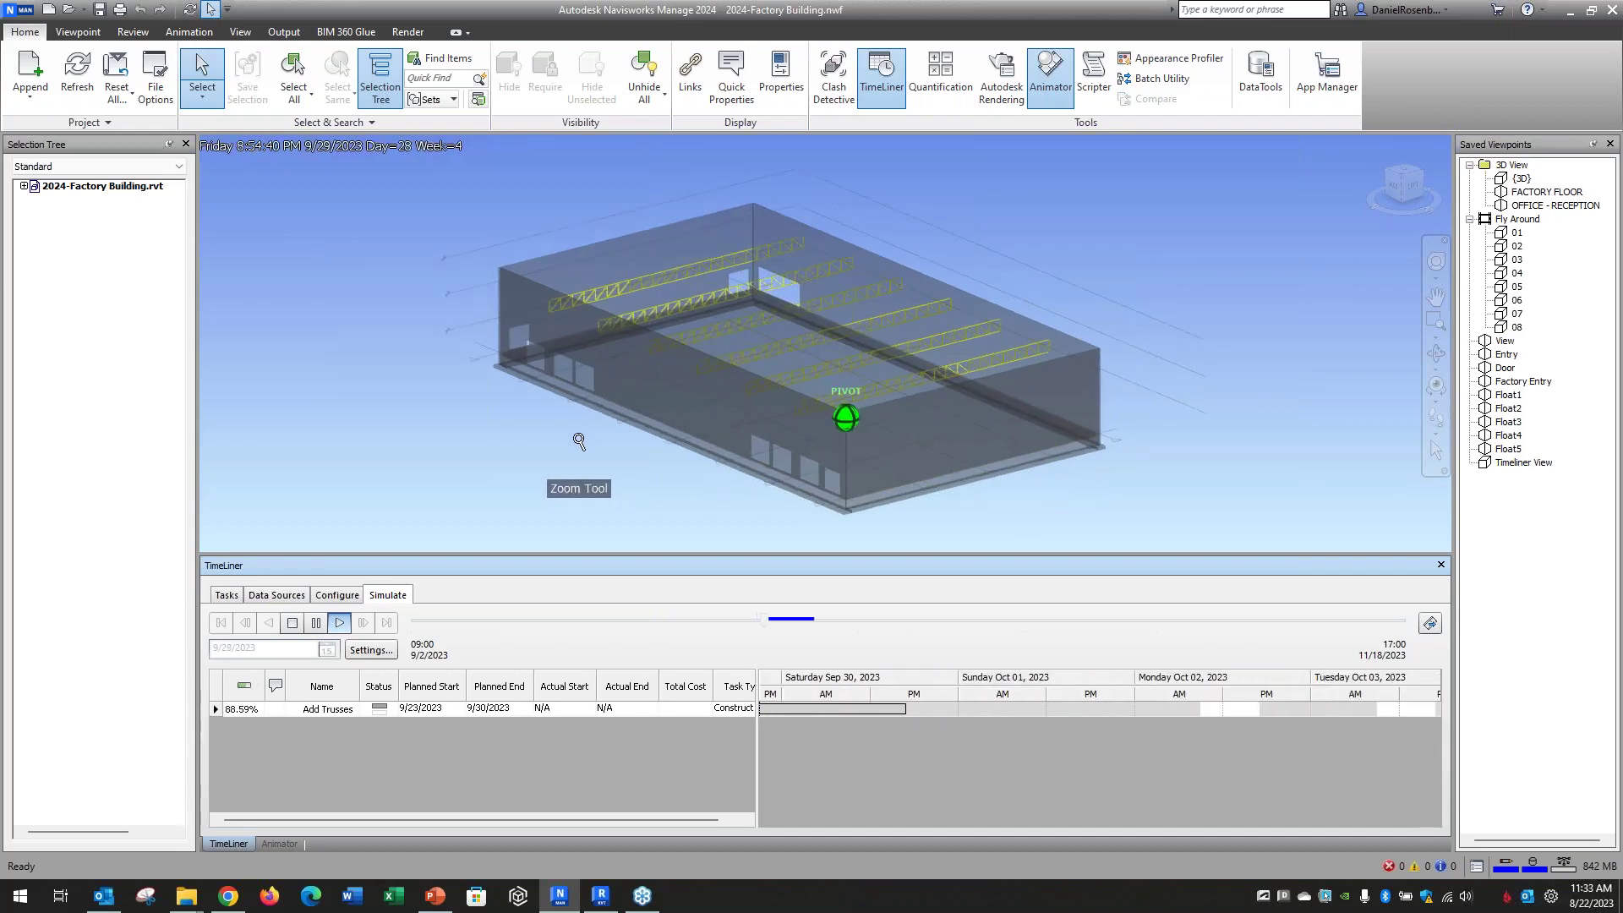
mouse_move(579, 441)
middle_mouse_down("shift")
mouse_move(630, 455)
mouse_move(587, 439)
middle_mouse_up("shift")
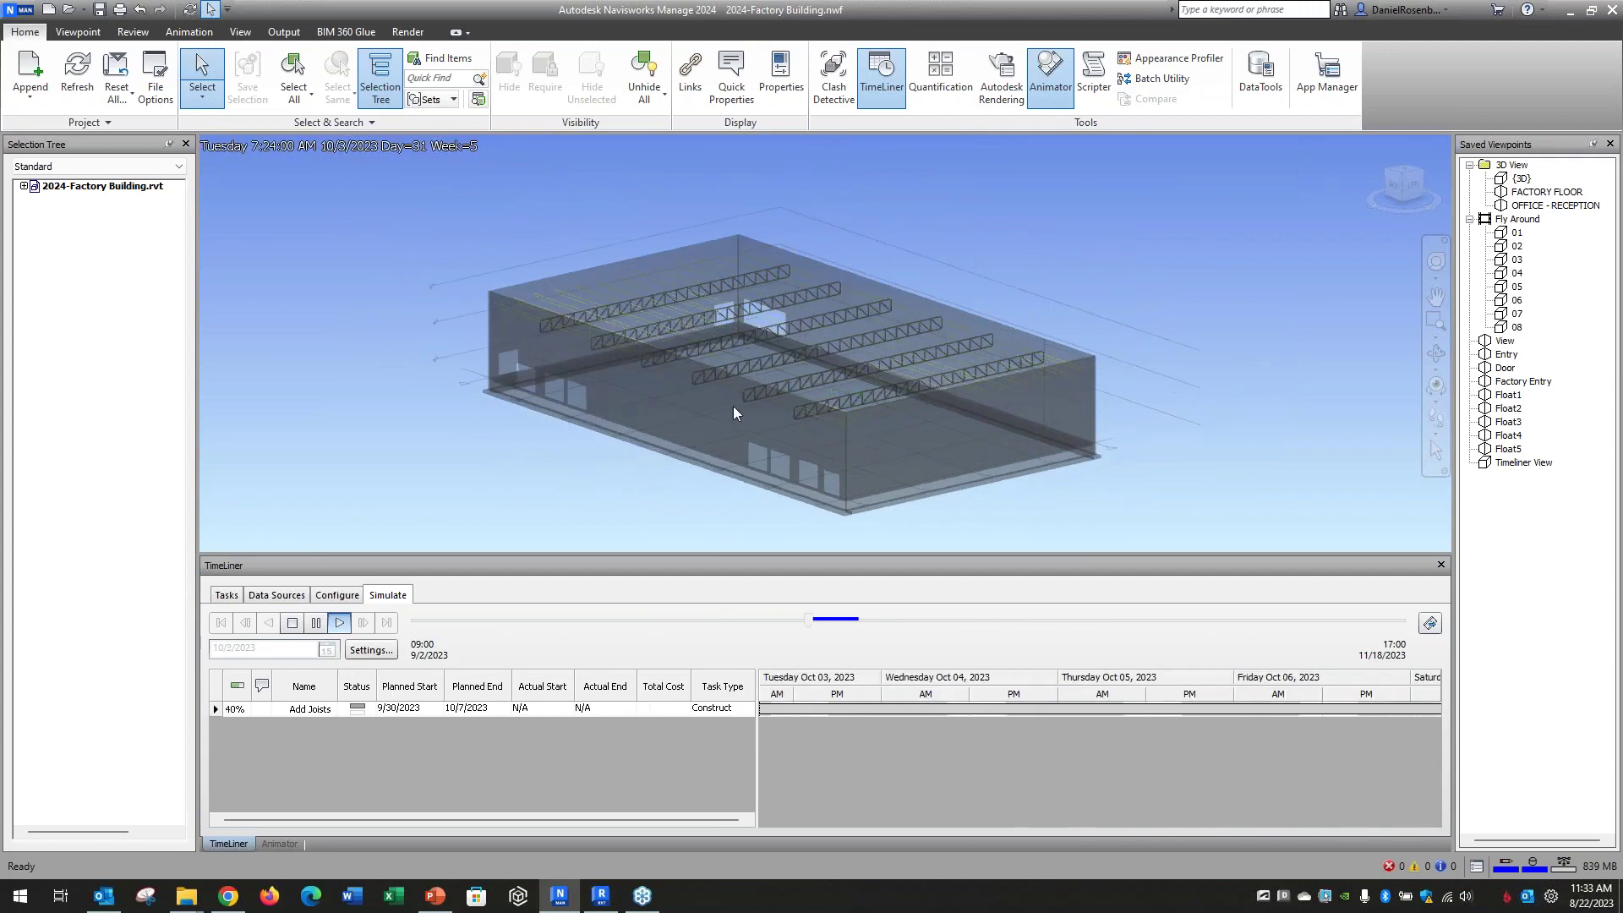
left_click(752, 372)
middle_click_drag(752, 372, 468, 410, "shift")
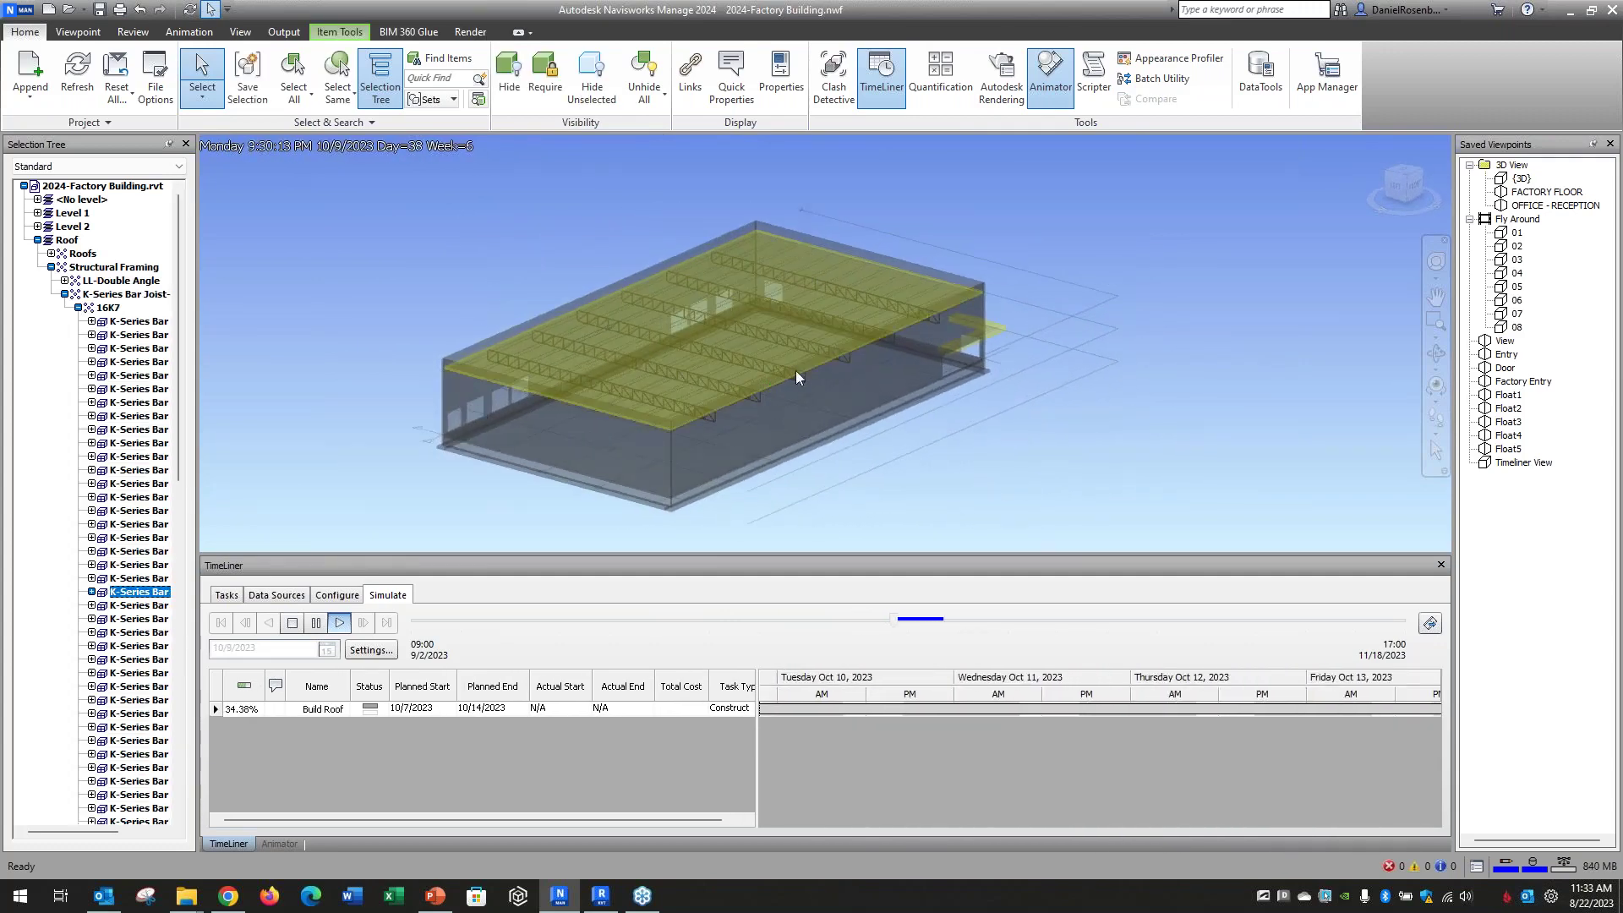
middle_click_drag(796, 372, 571, 365, "shift")
scroll(961, 371, "up", 3)
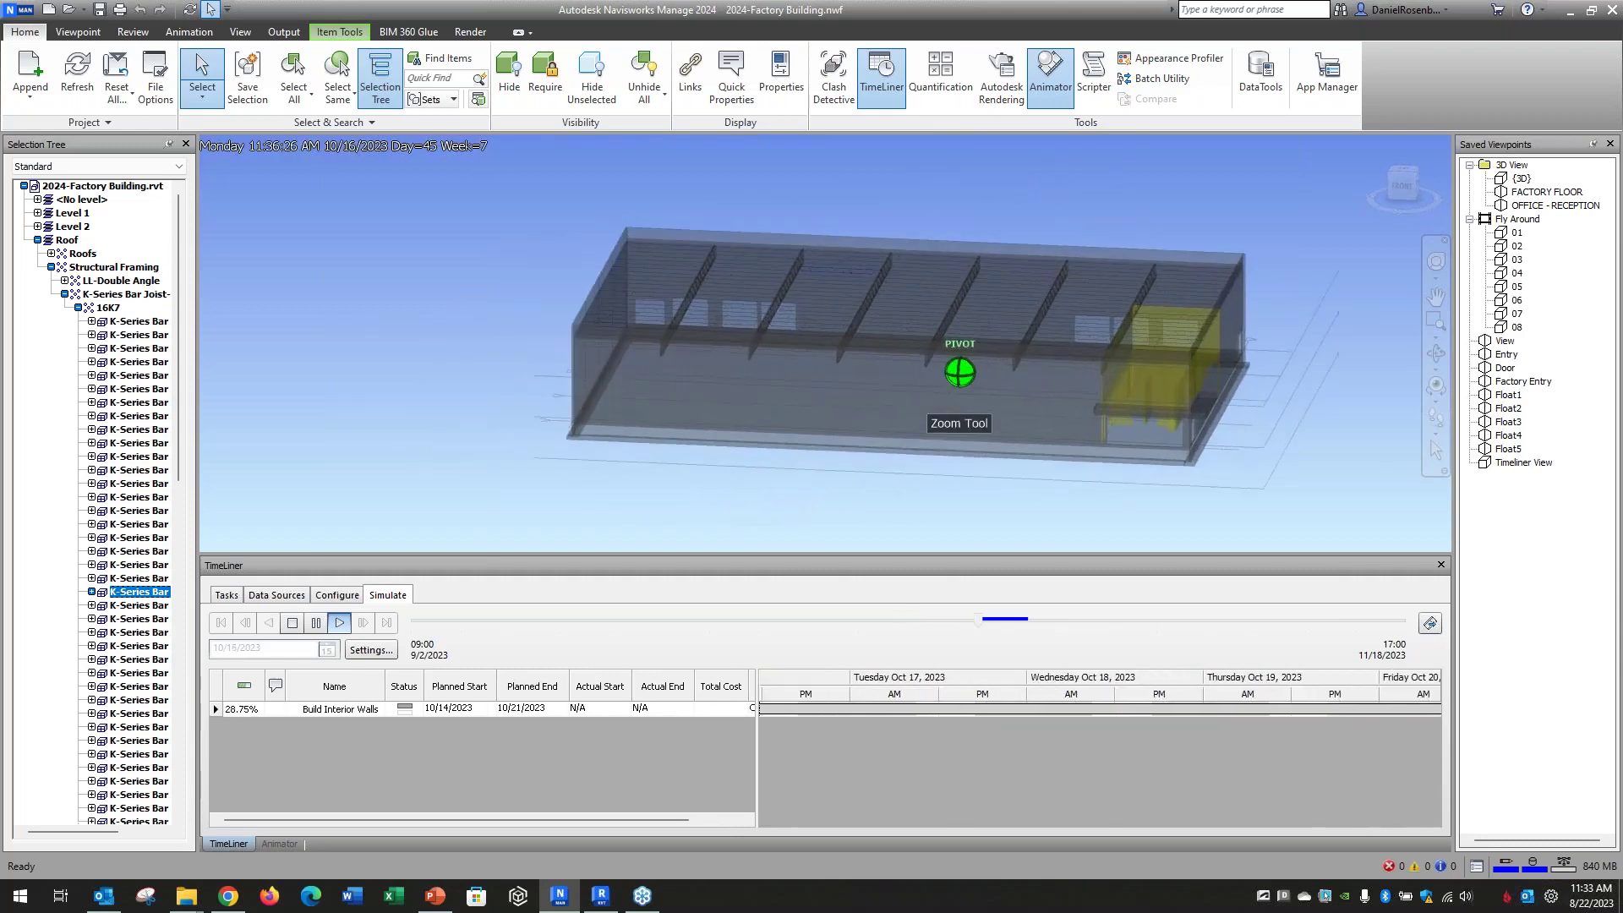
scroll(960, 372, "up", 4)
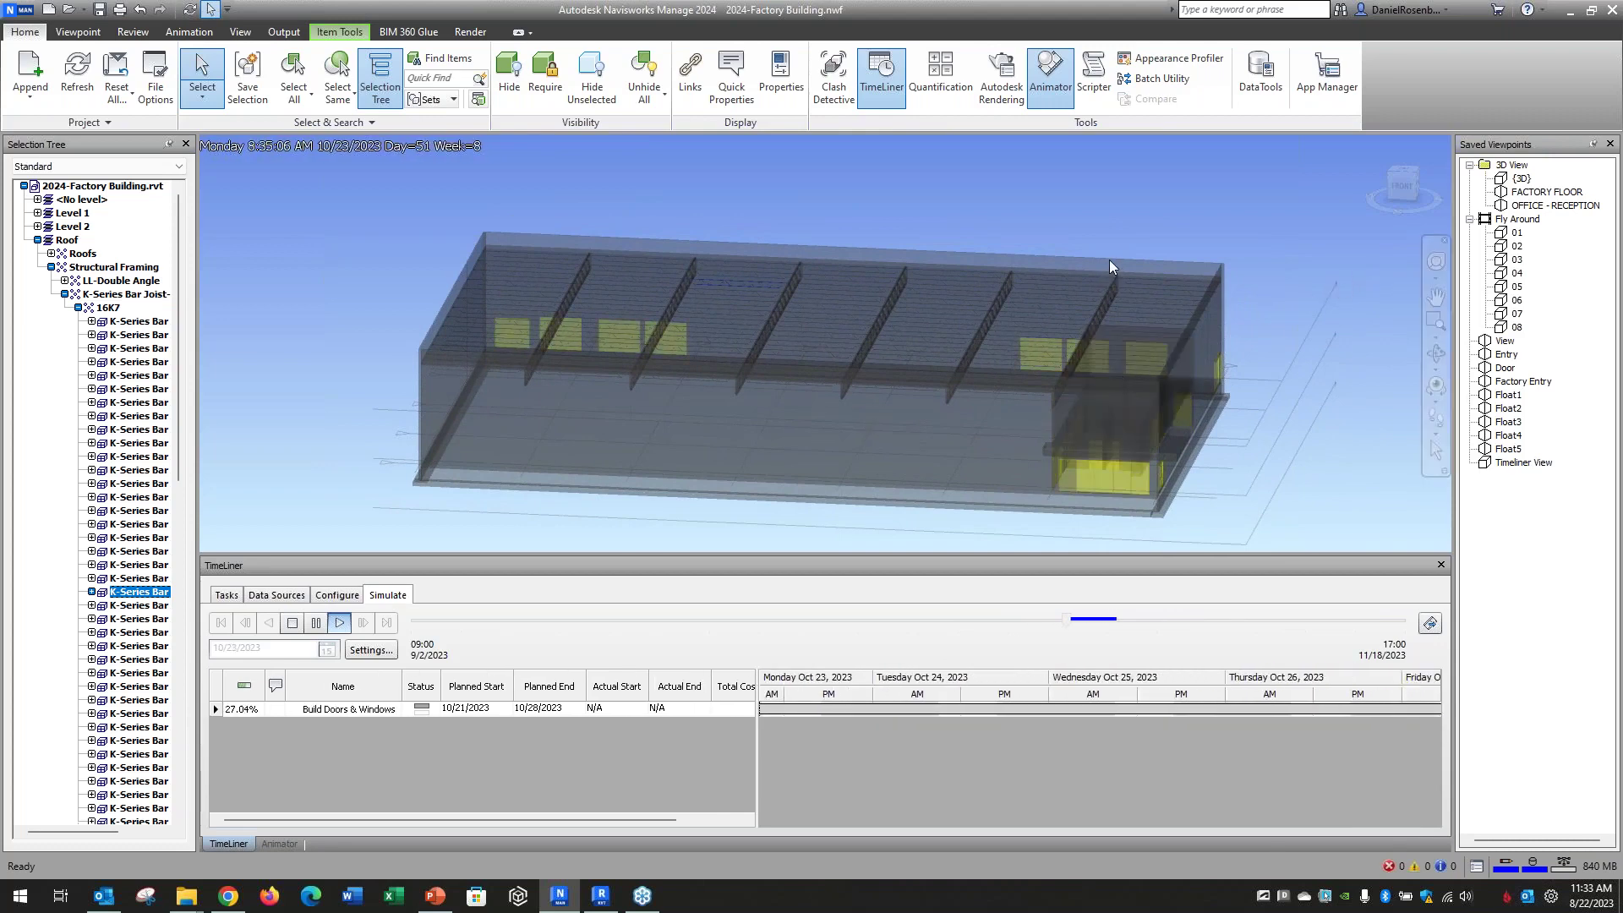
scroll(705, 388, "up", 1)
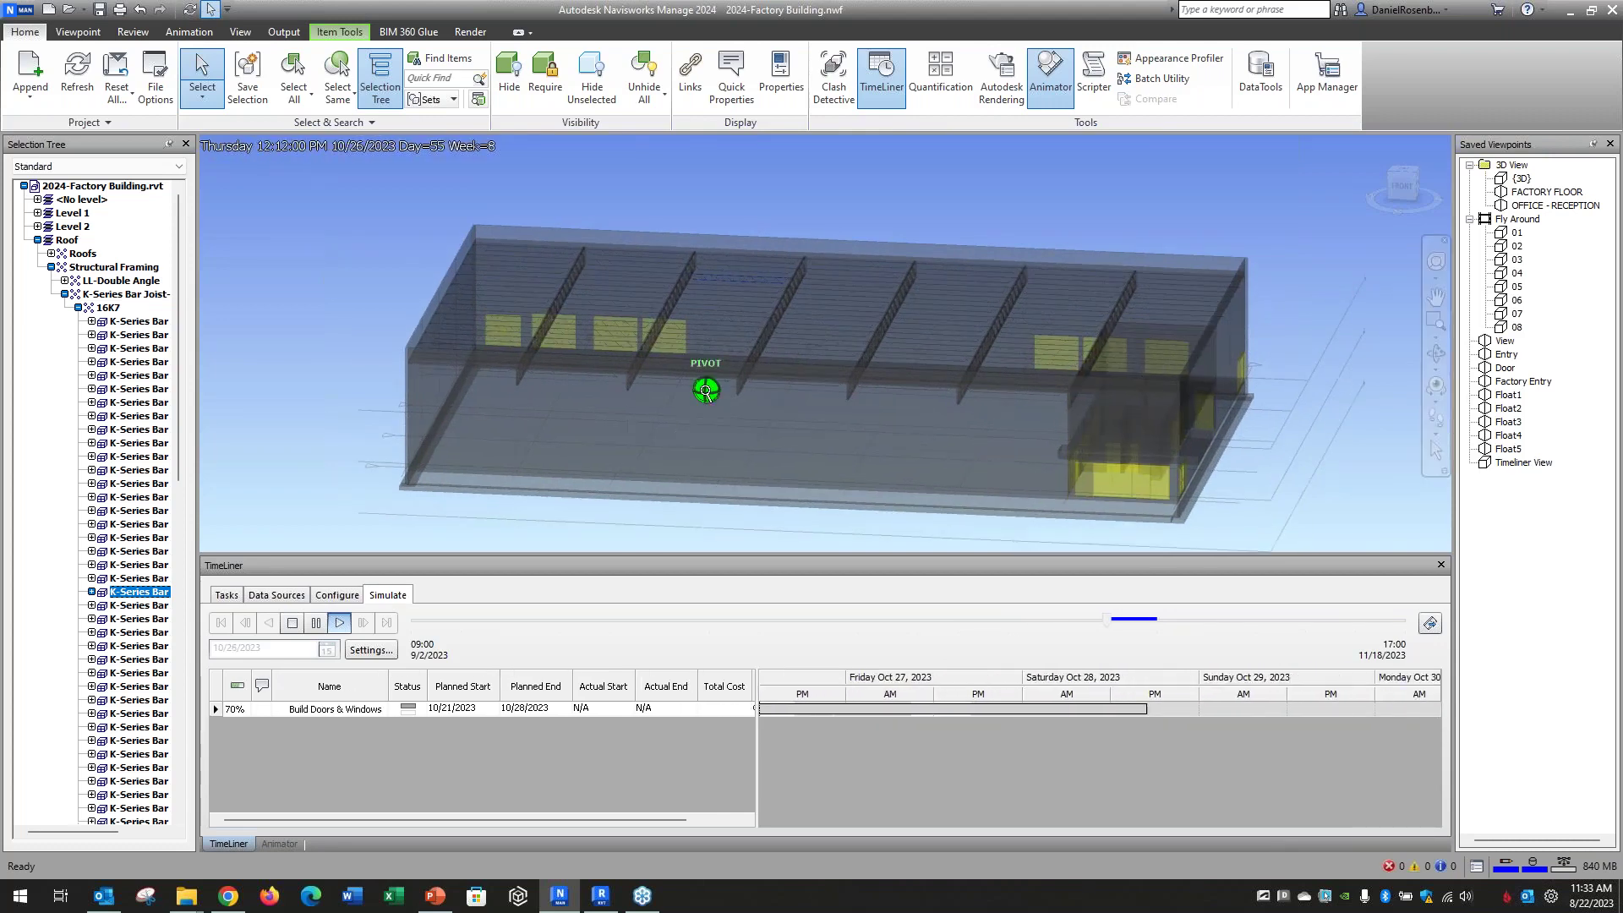
scroll(705, 388, "down", 2)
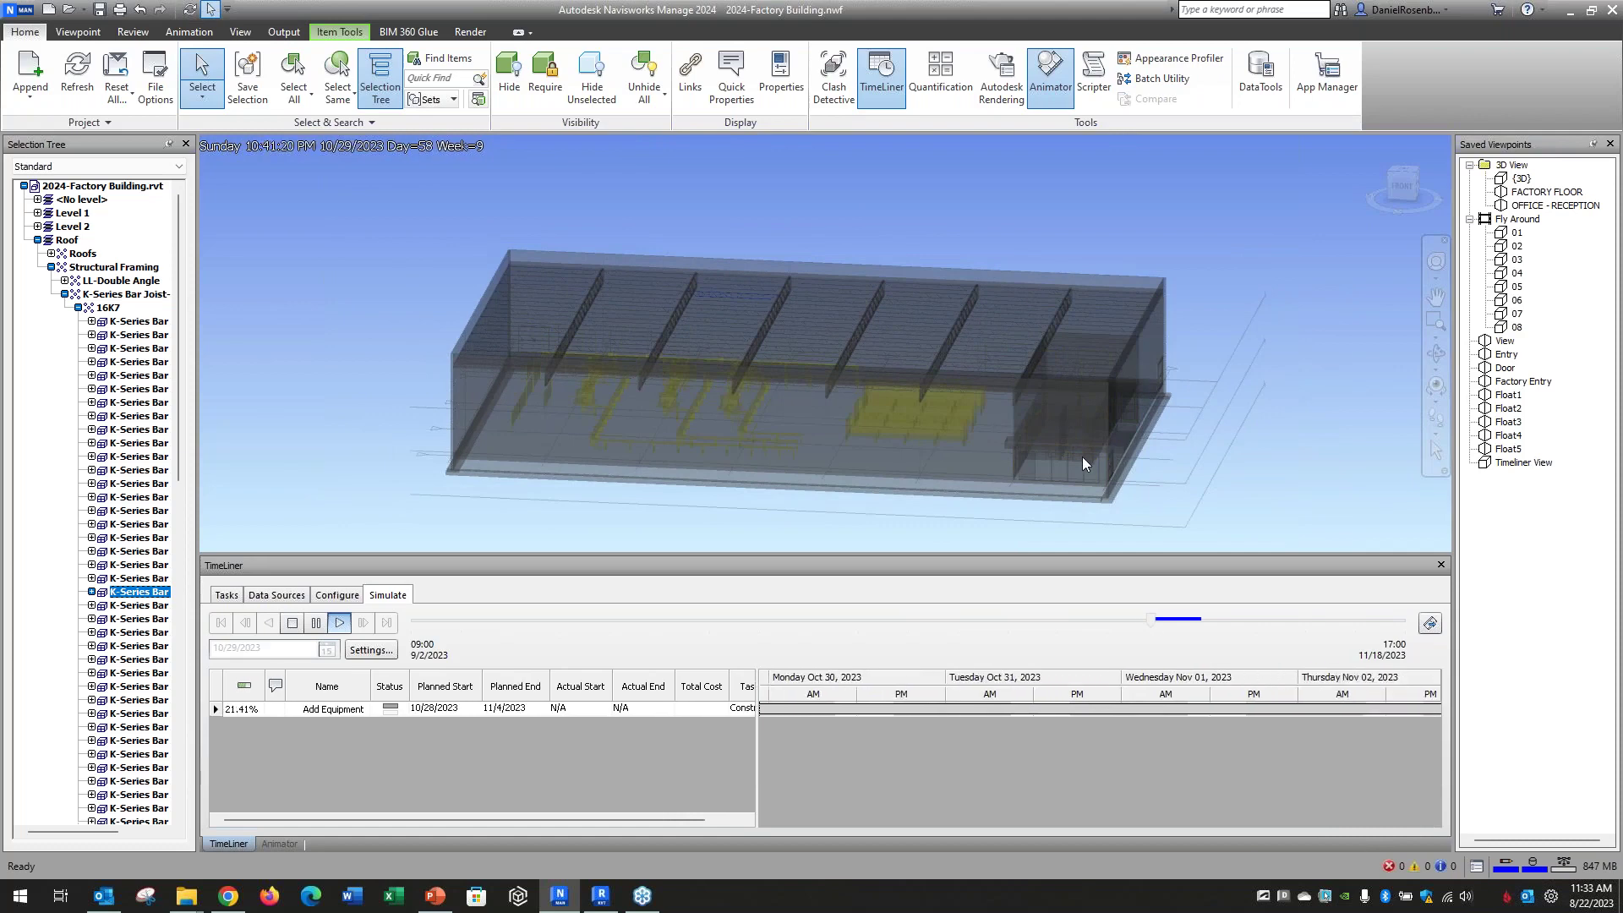
middle_click_drag(1041, 470, 915, 462, "shift")
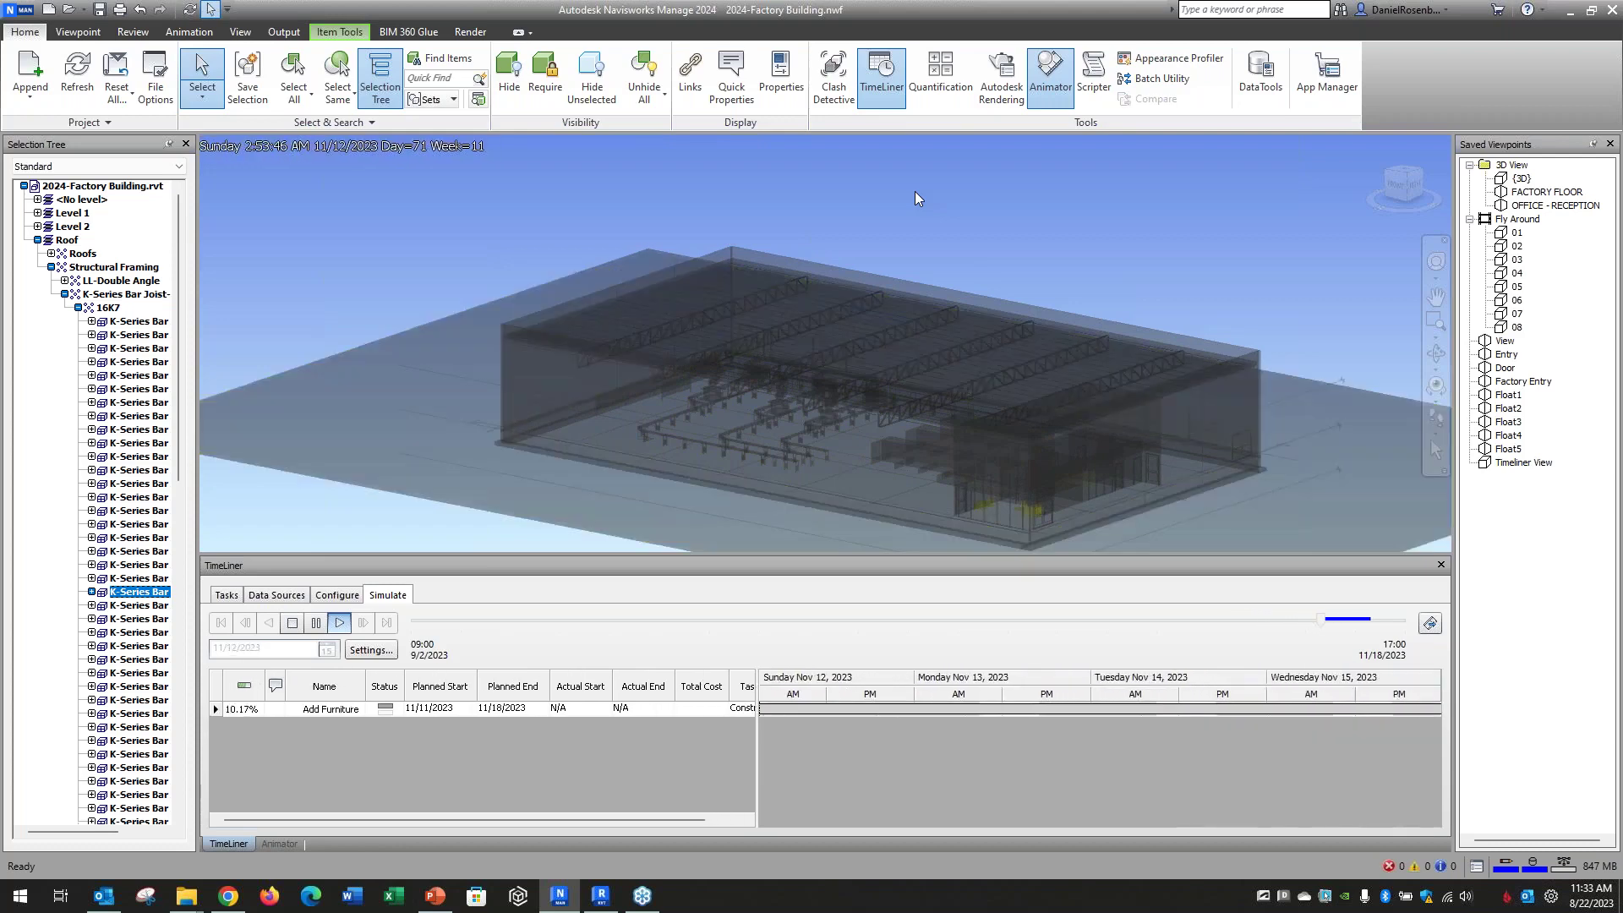
left_click(915, 191)
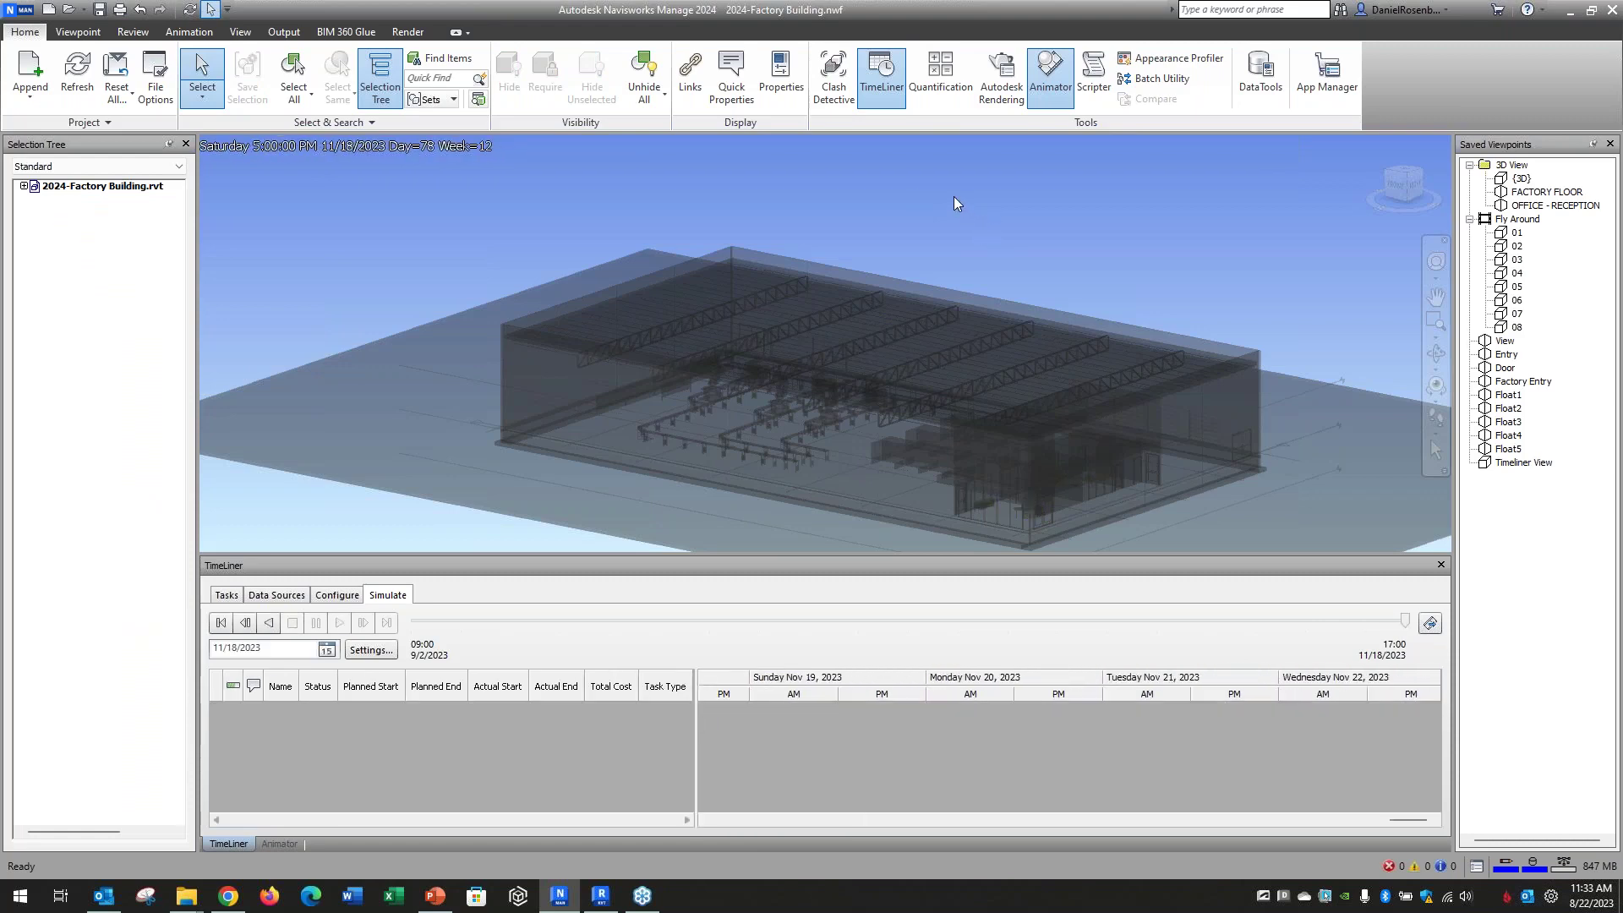
- Show the TimeLiner task list and enlarge its pane to view every construction task and its Gantt bars
left_click(226, 596)
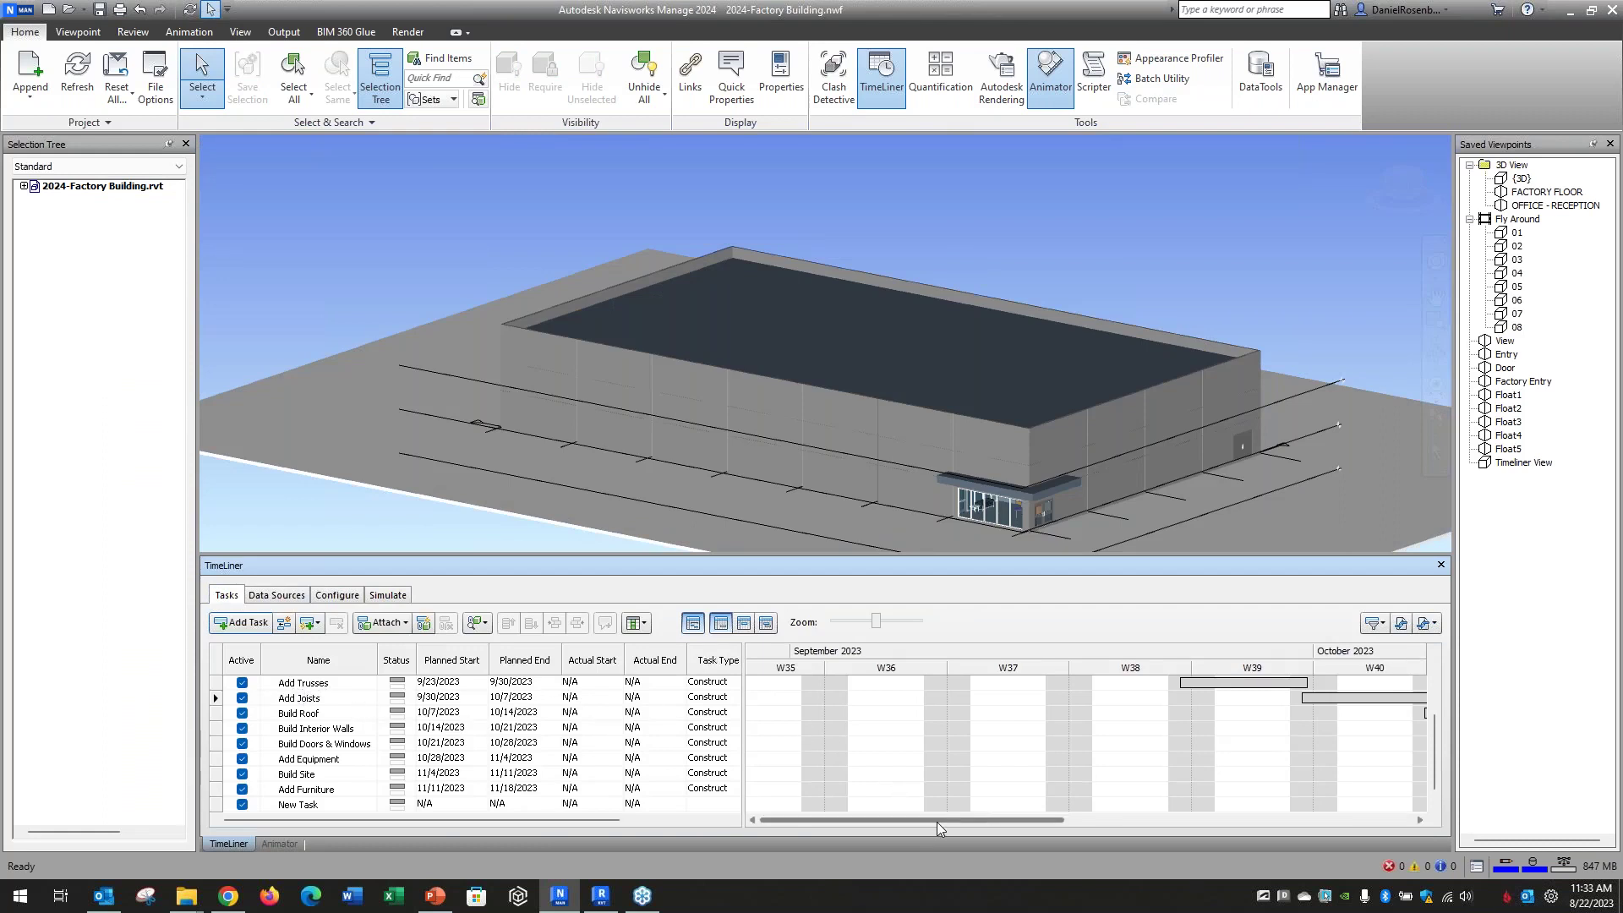
mouse_move(936, 822)
left_mouse_down()
mouse_move(980, 820)
mouse_move(940, 820)
left_mouse_up()
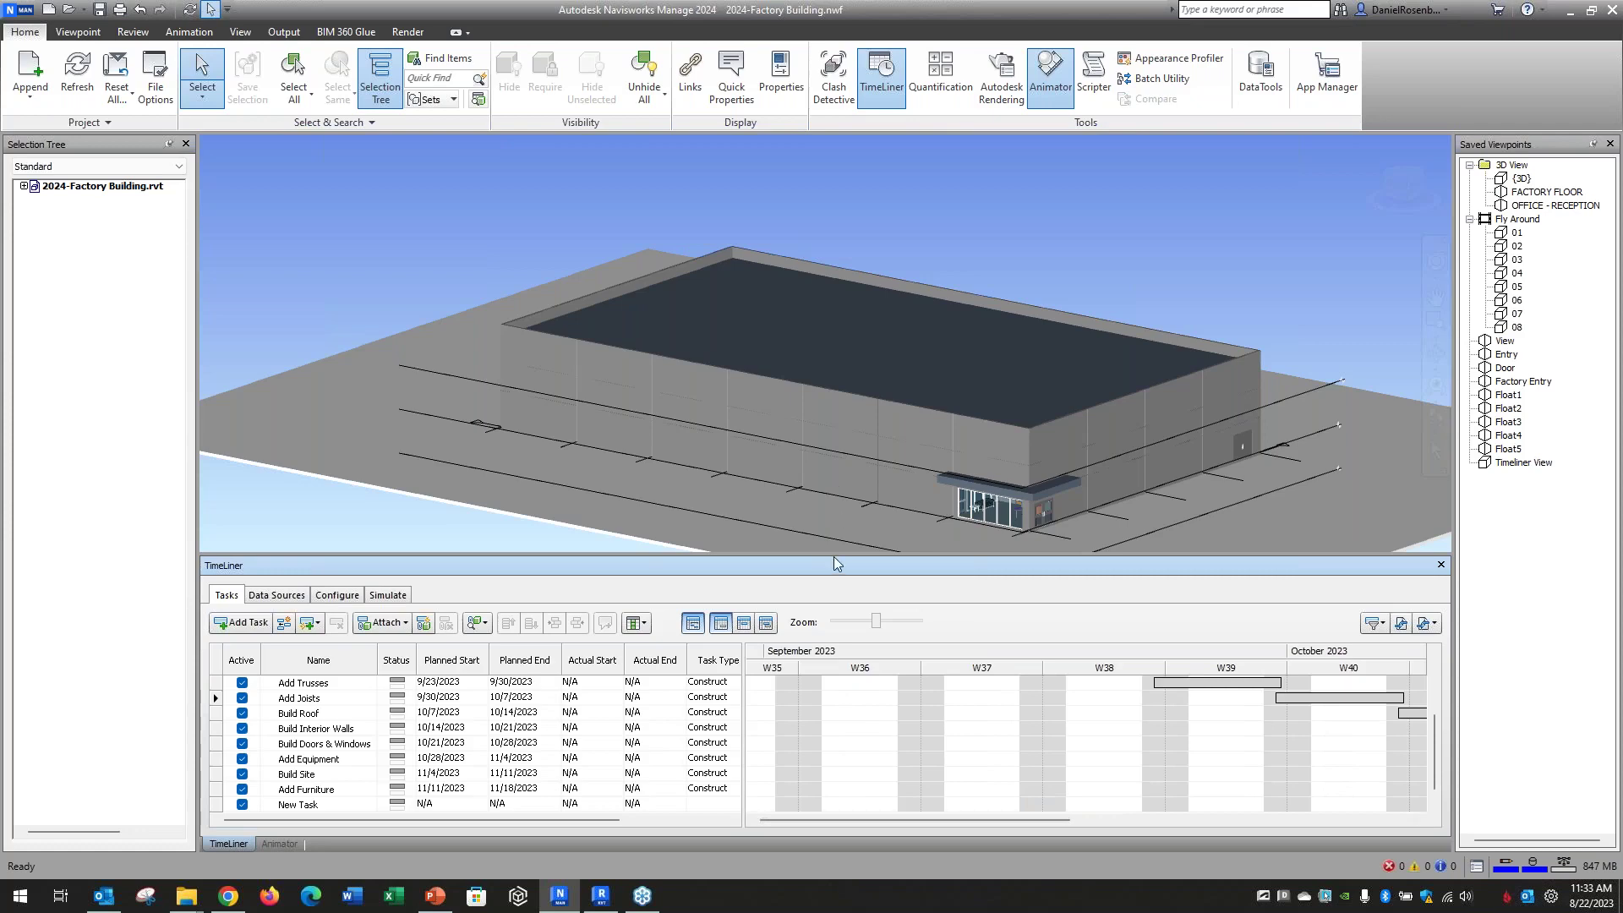
left_click_drag(841, 402, 841, 402)
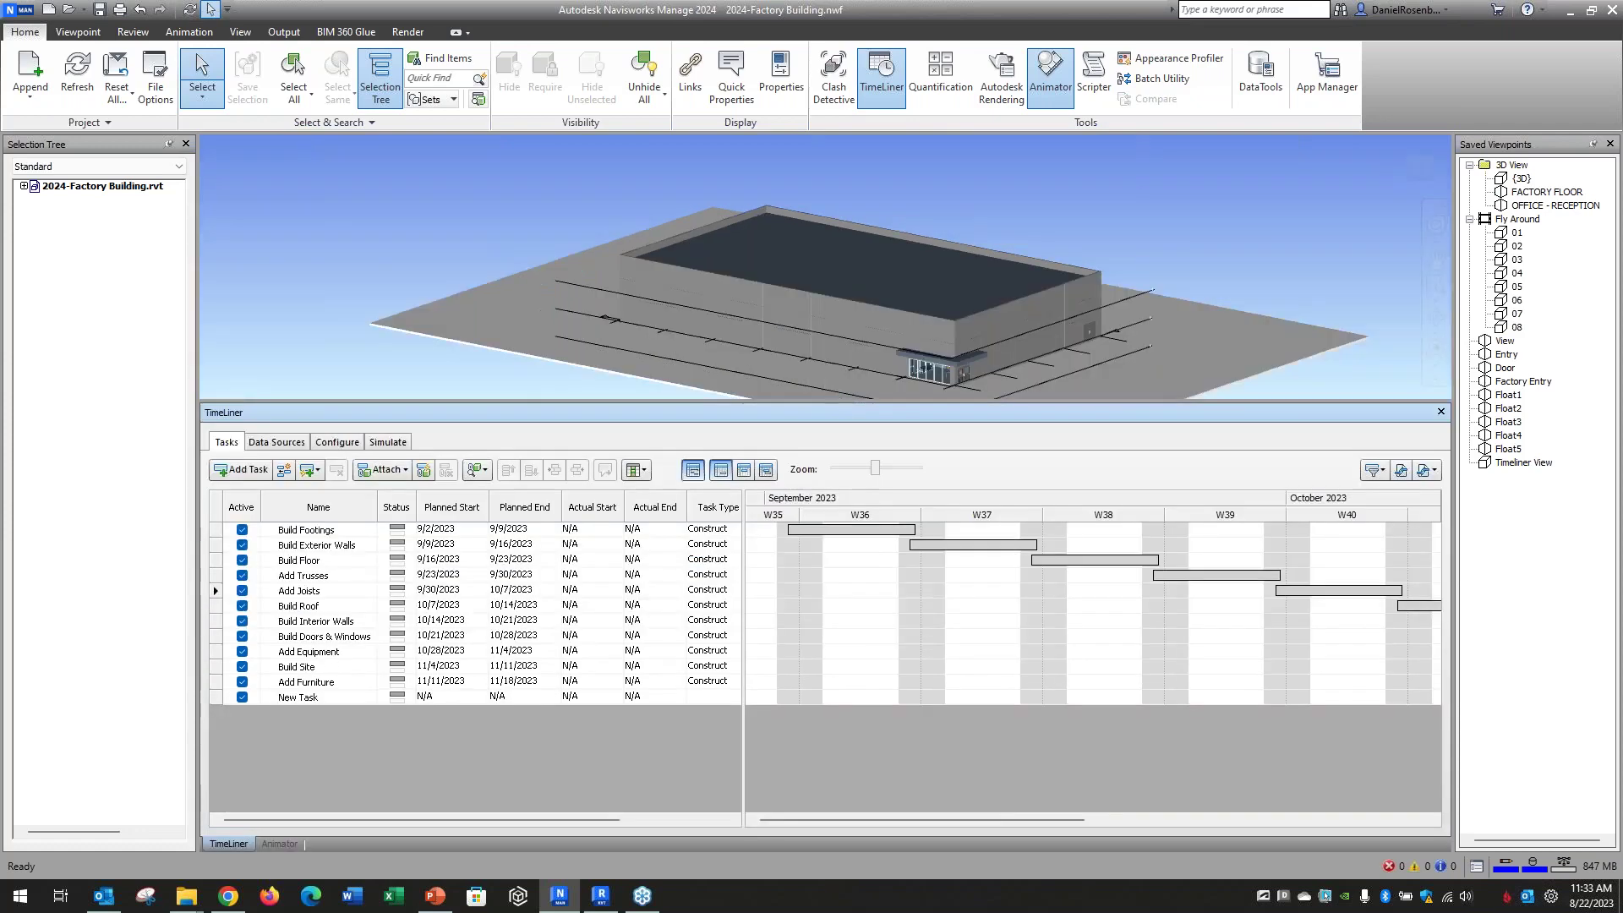
left_click_drag(970, 818, 817, 748)
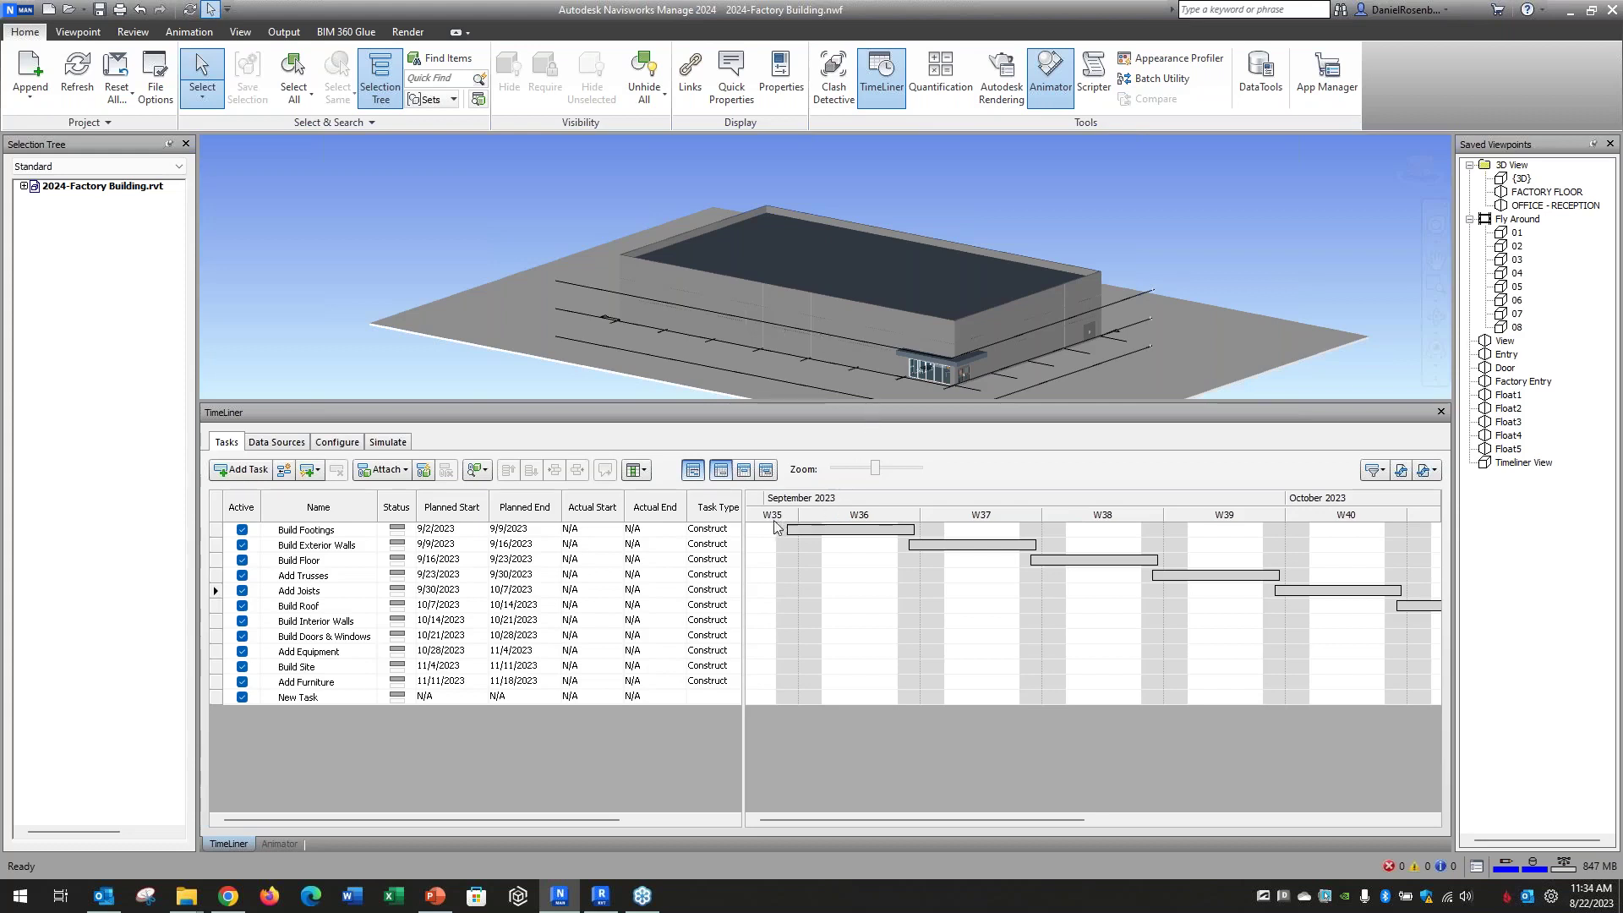
- Examine the task type of Build Footings and the attached selections of the construction tasks
left_click(713, 533)
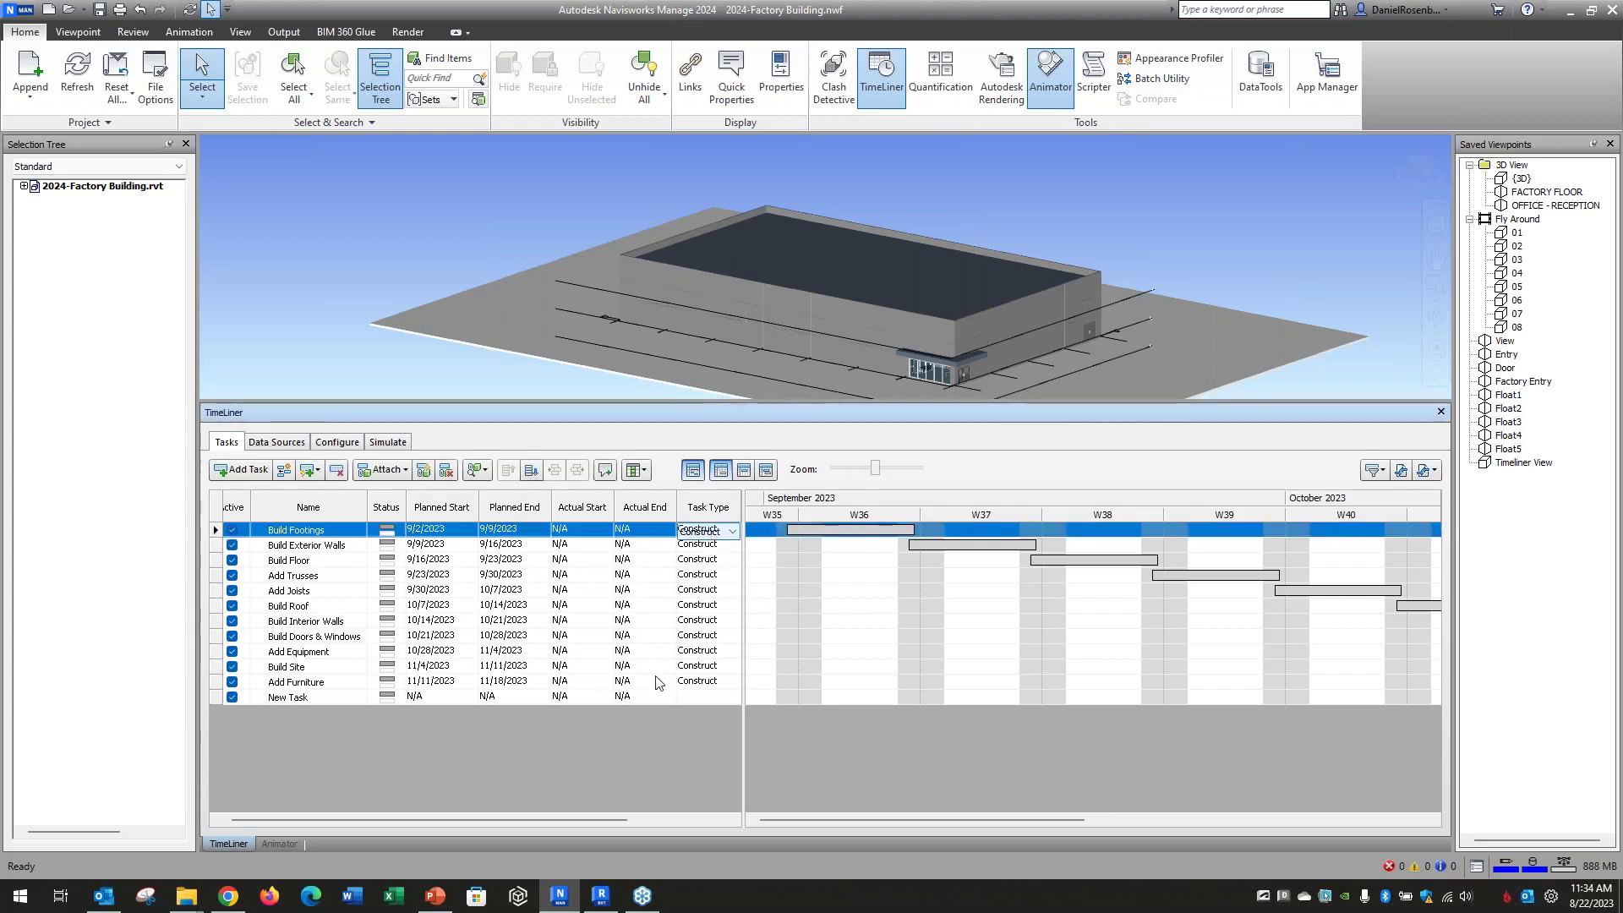
left_click_drag(505, 820, 637, 820)
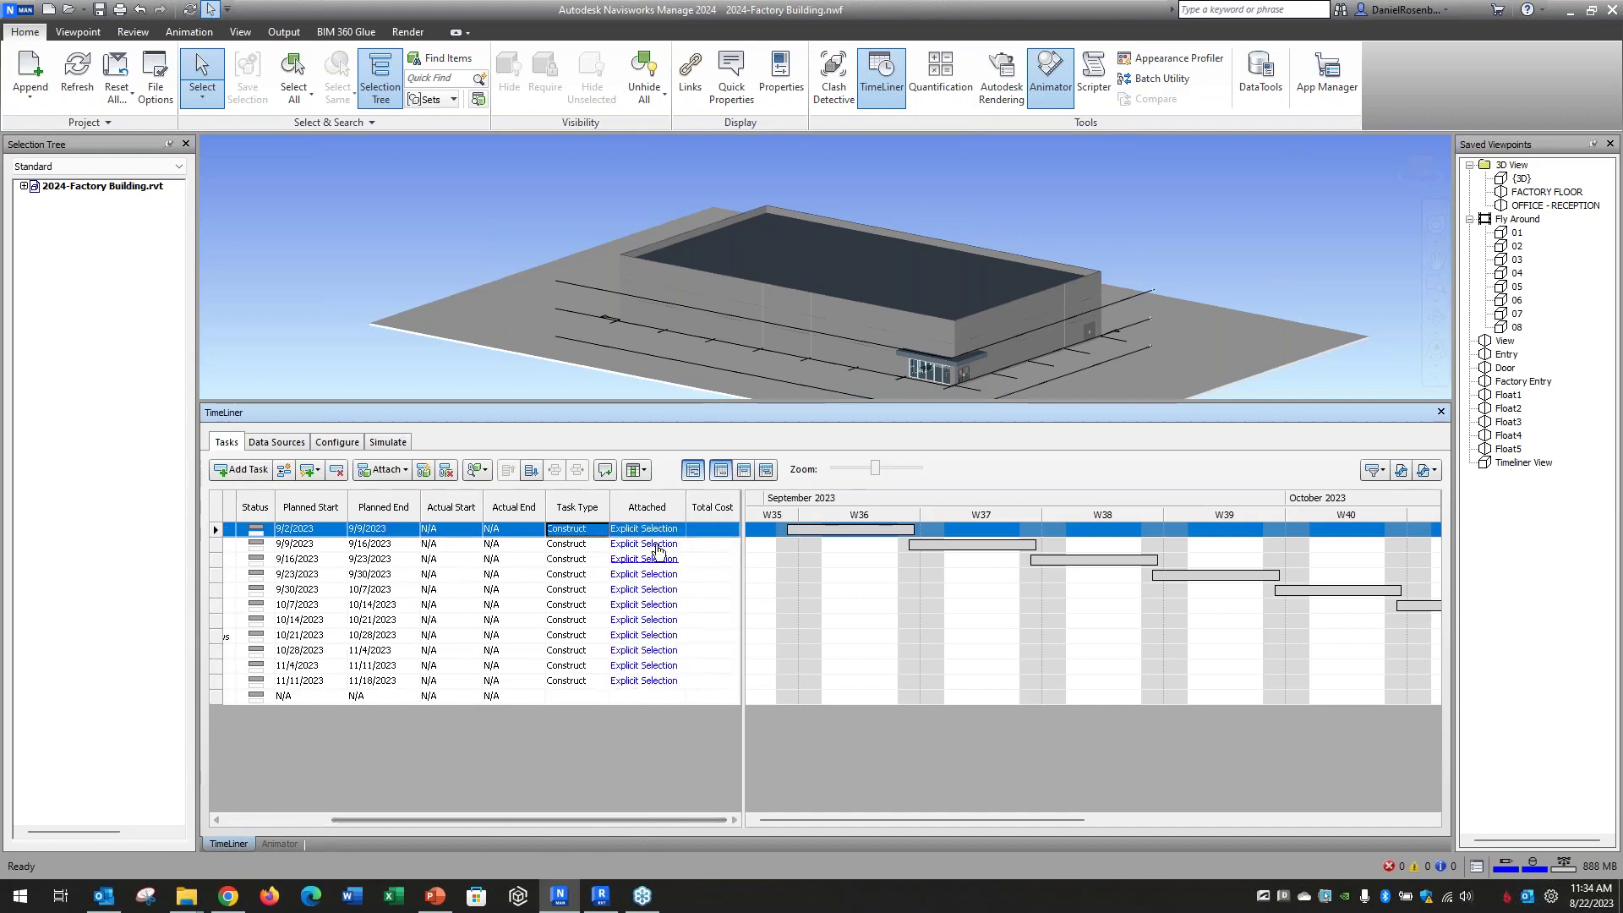
left_click(519, 201)
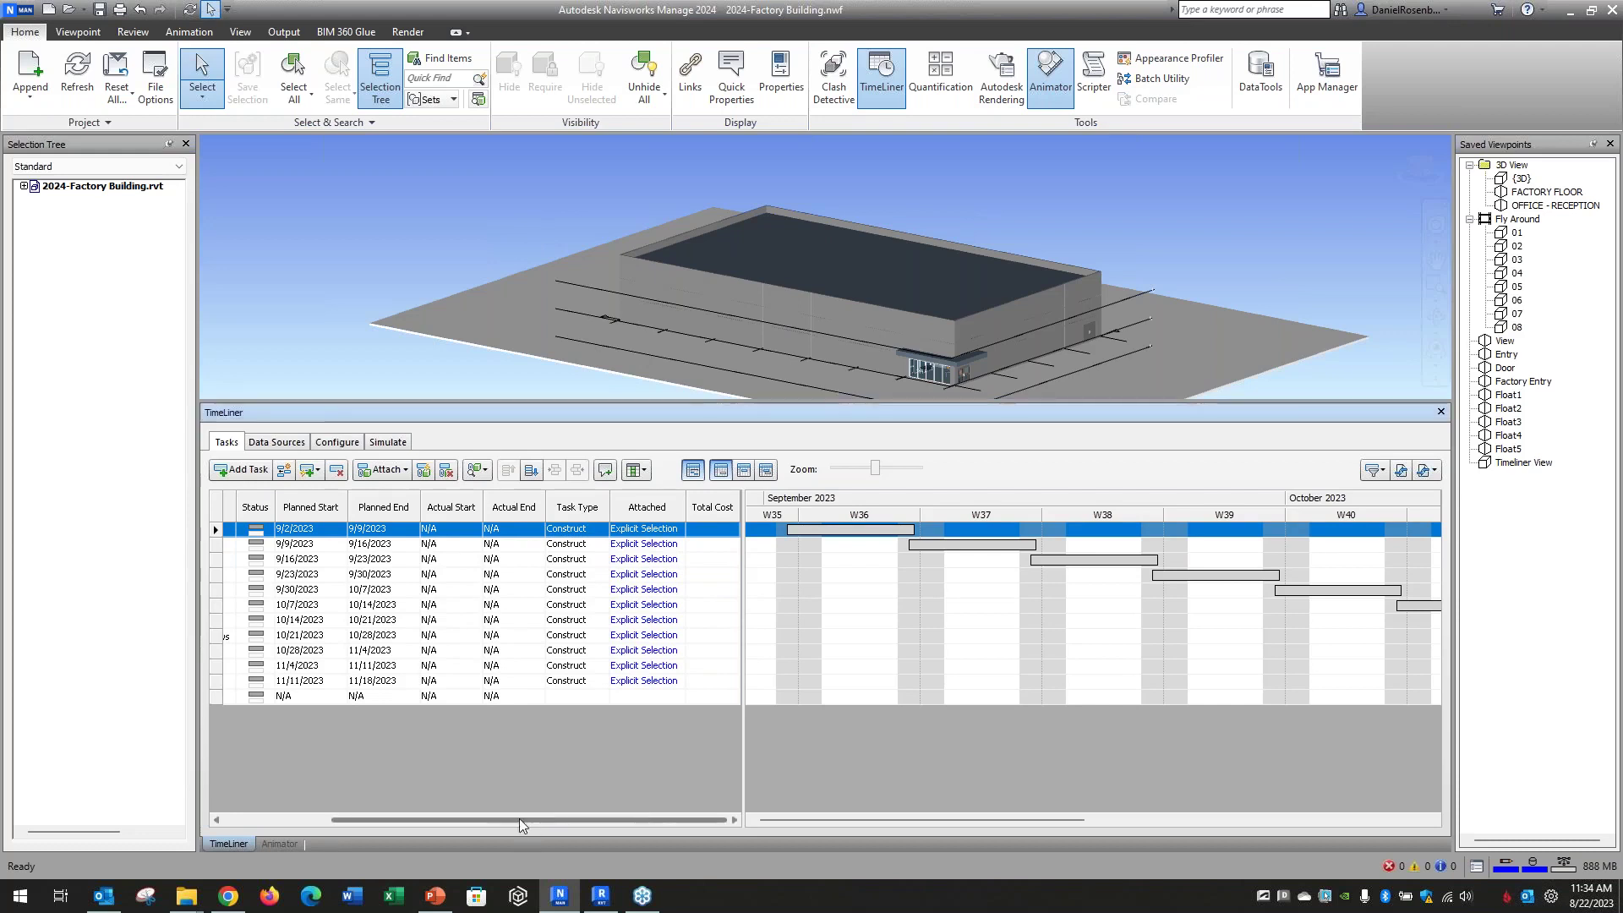
left_click_drag(519, 819, 431, 819)
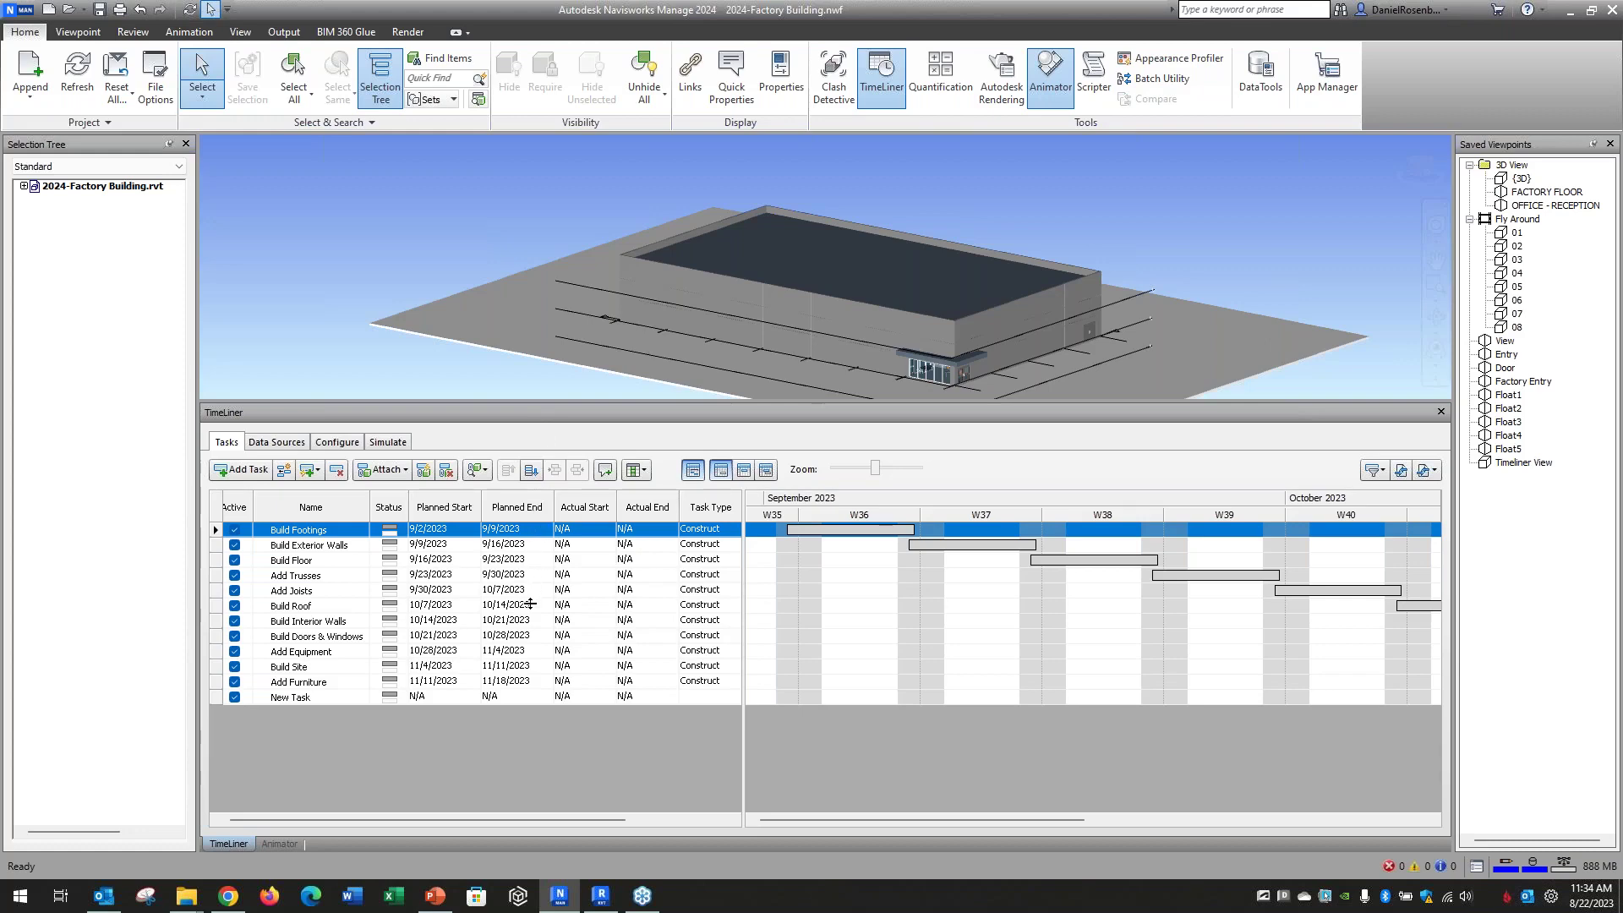
- Reduce the TimeLiner pane's height to enlarge the model view, and reframe the whole building and site
left_click_drag(530, 405, 530, 605)
scroll(664, 456, "down", 5)
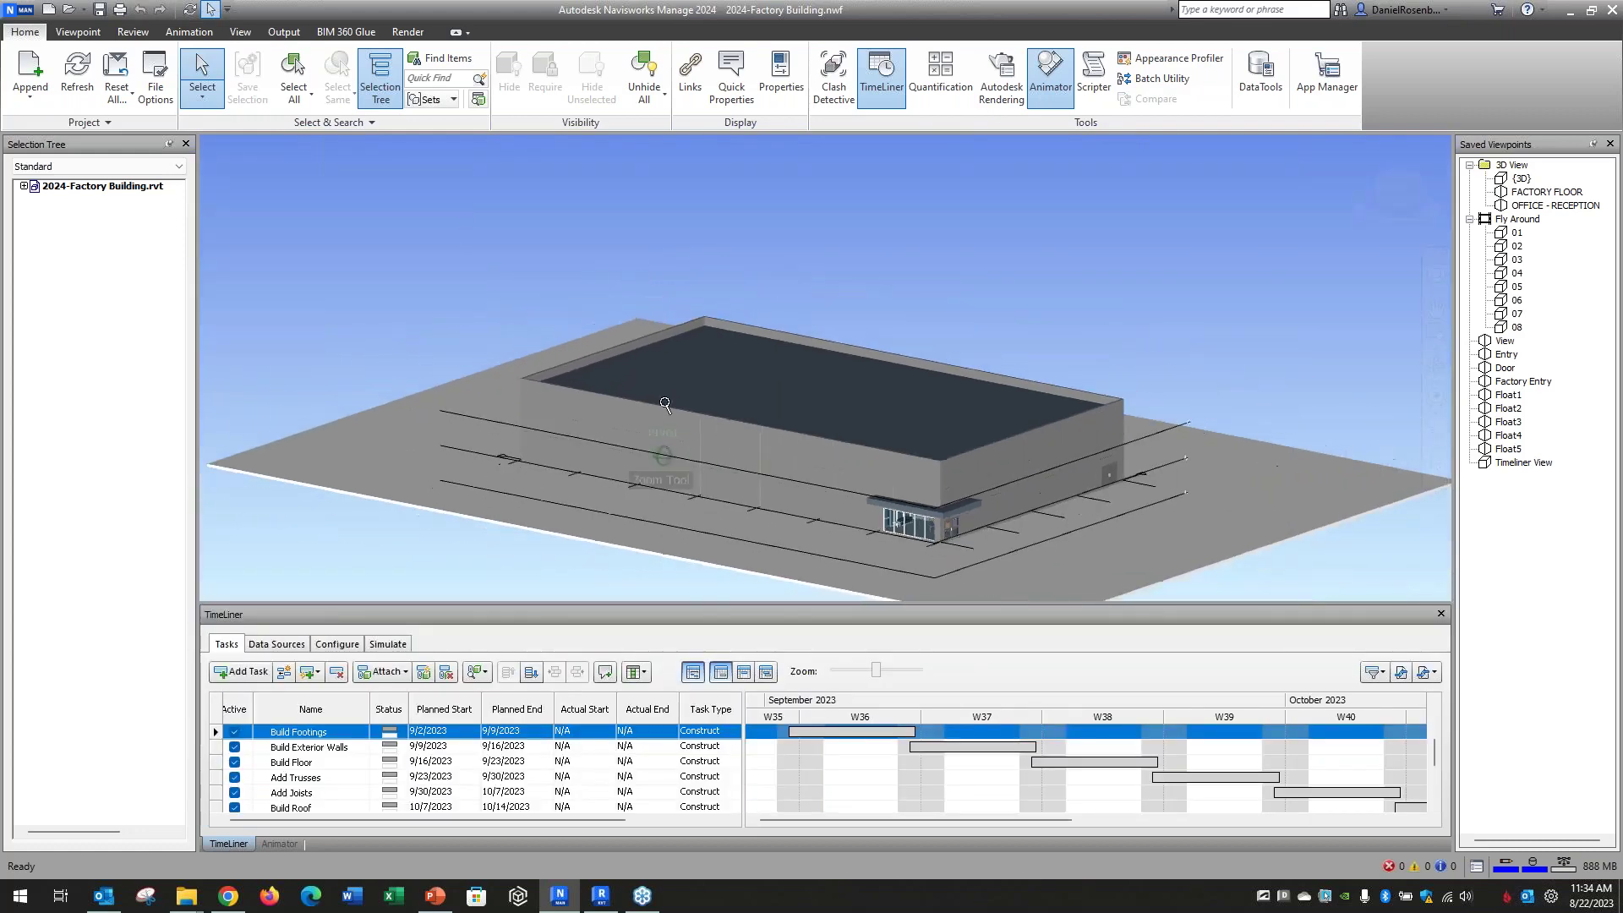
scroll(754, 571, "up", 1)
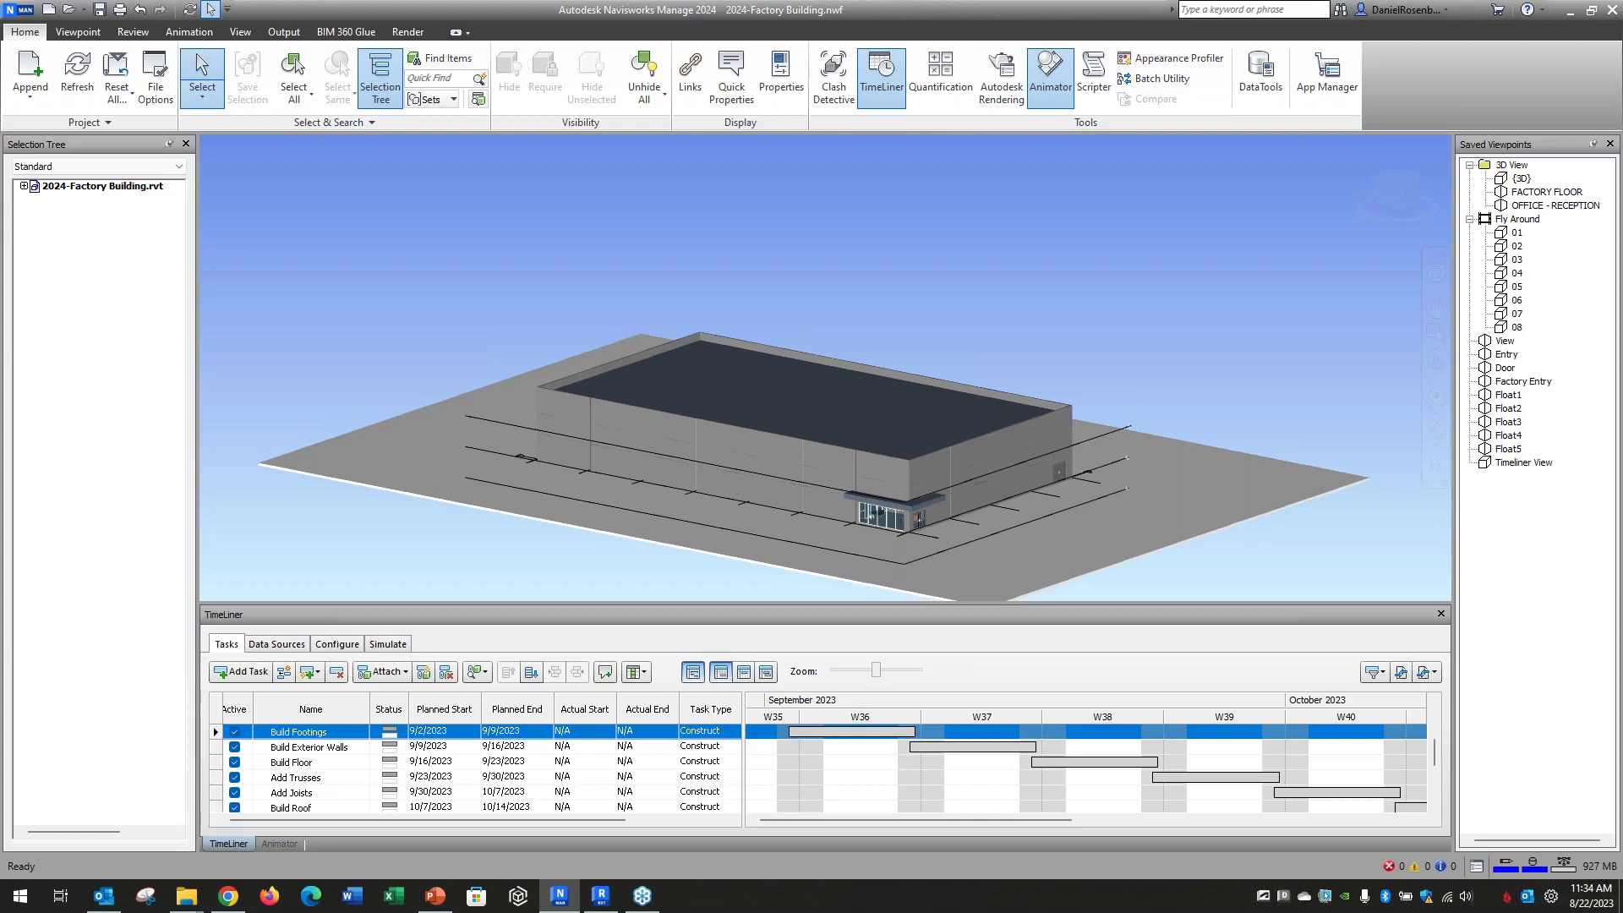
scroll(794, 334, "up", 3)
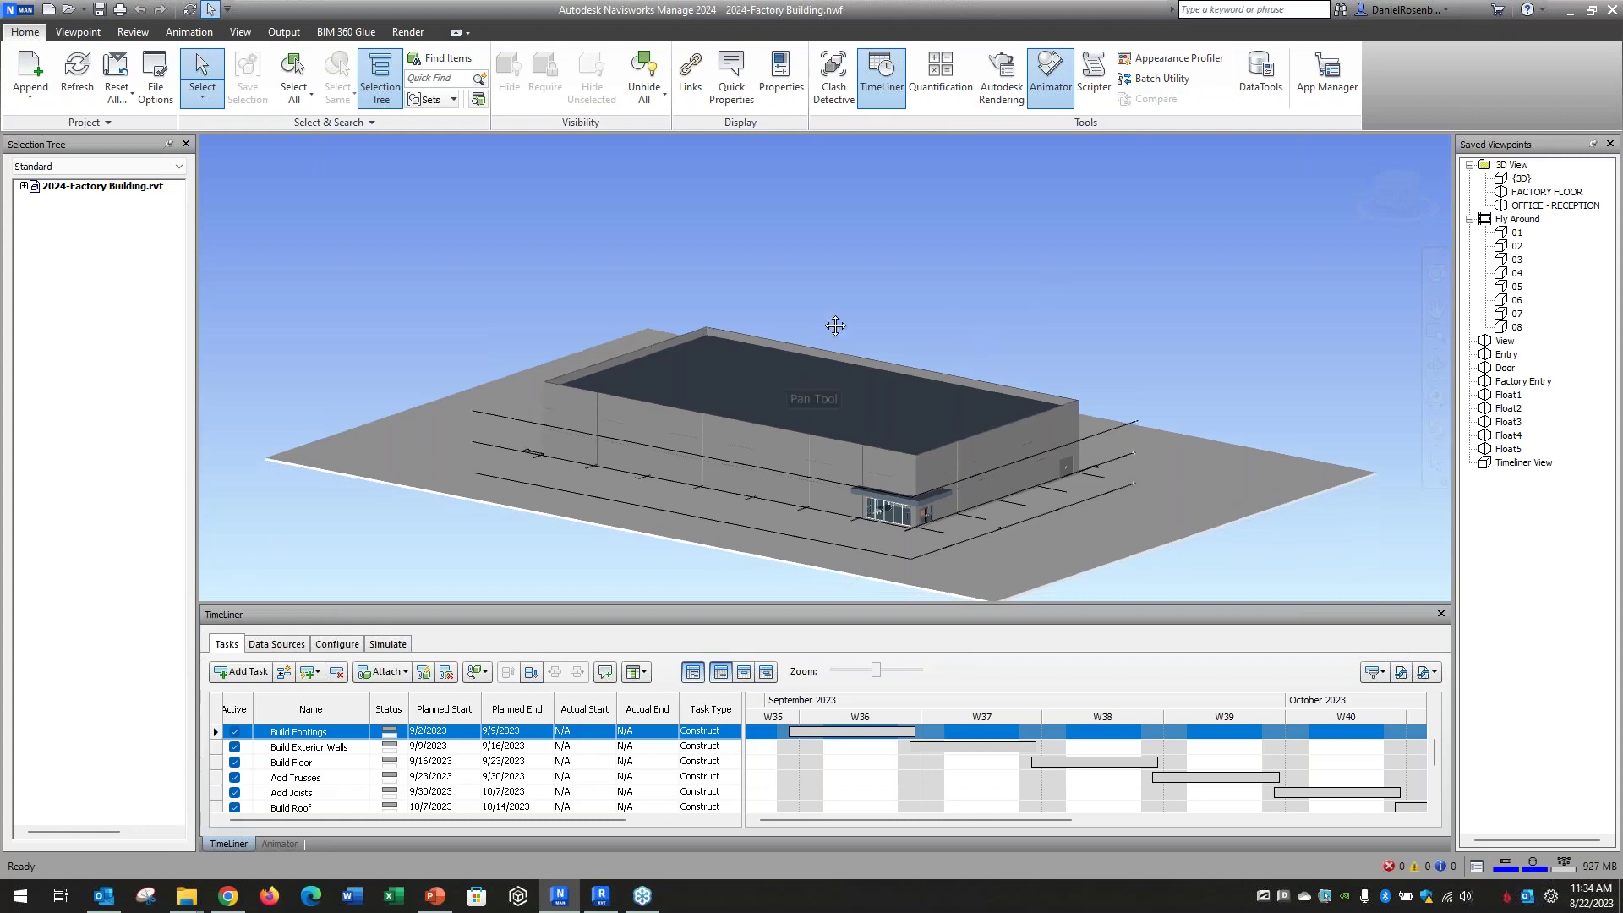